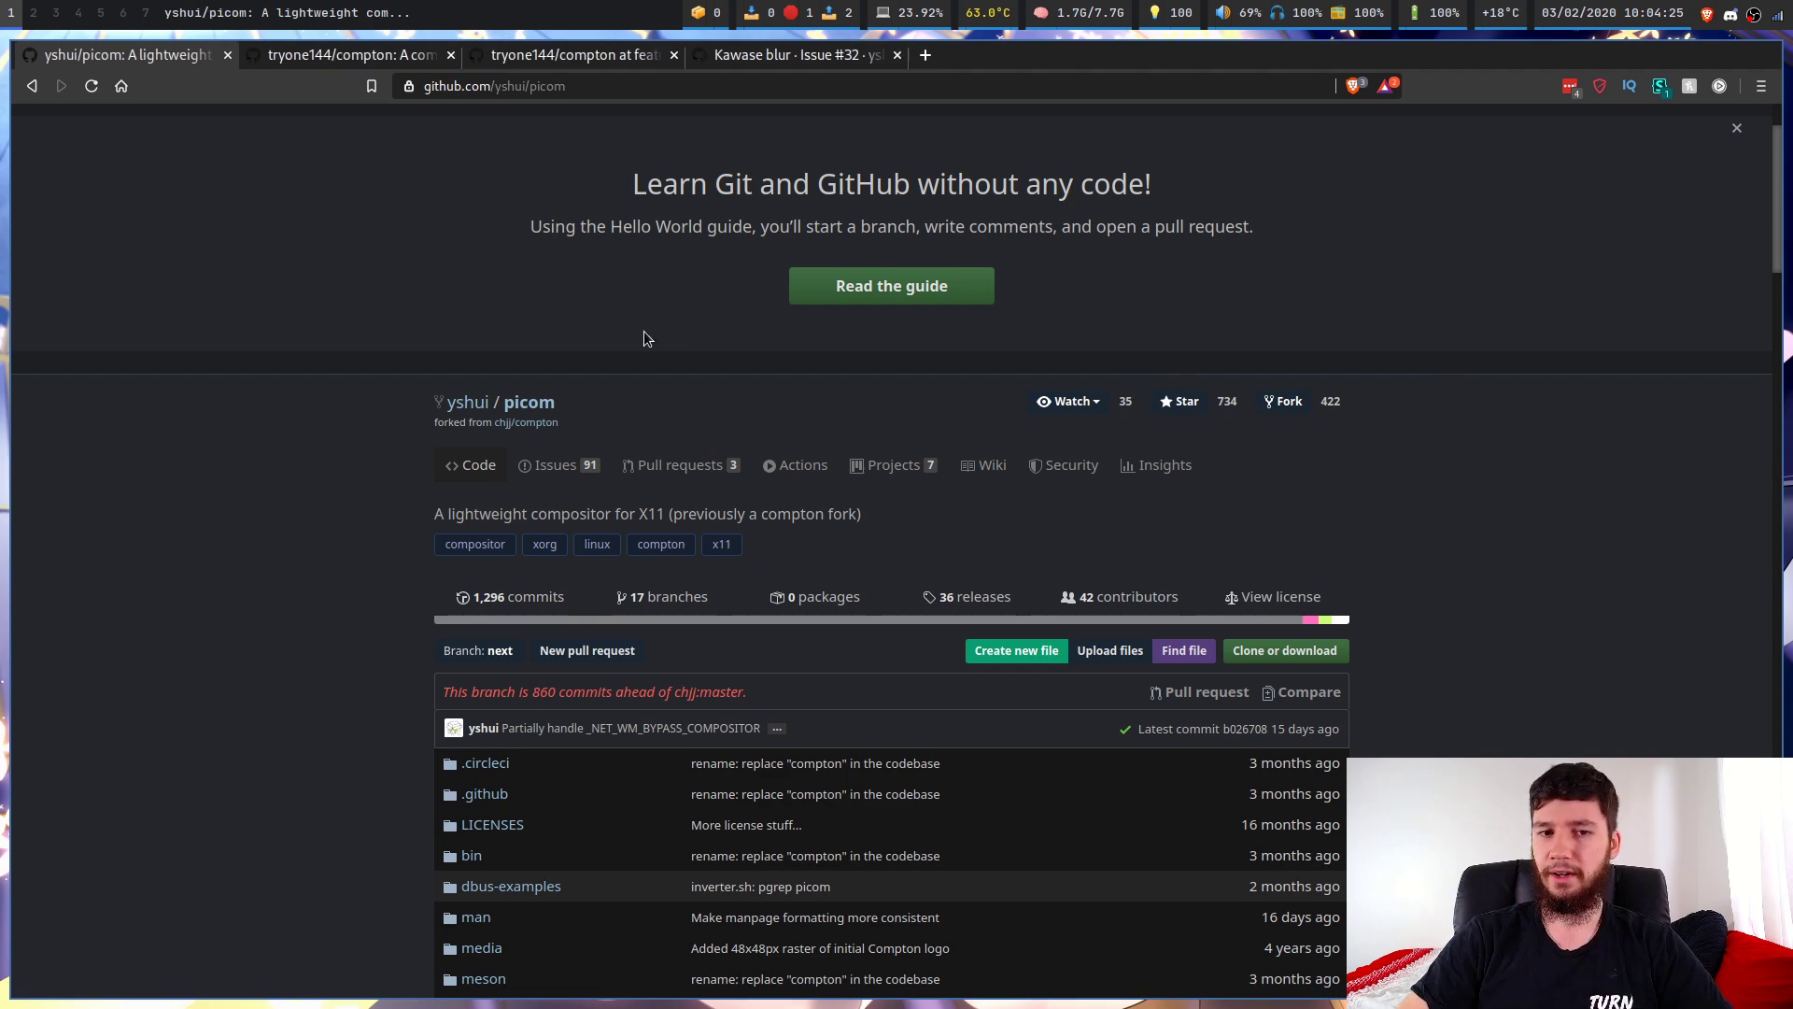
Compare the yshui/picom page with the tryone144/compton fork's README.
left_click(353, 58)
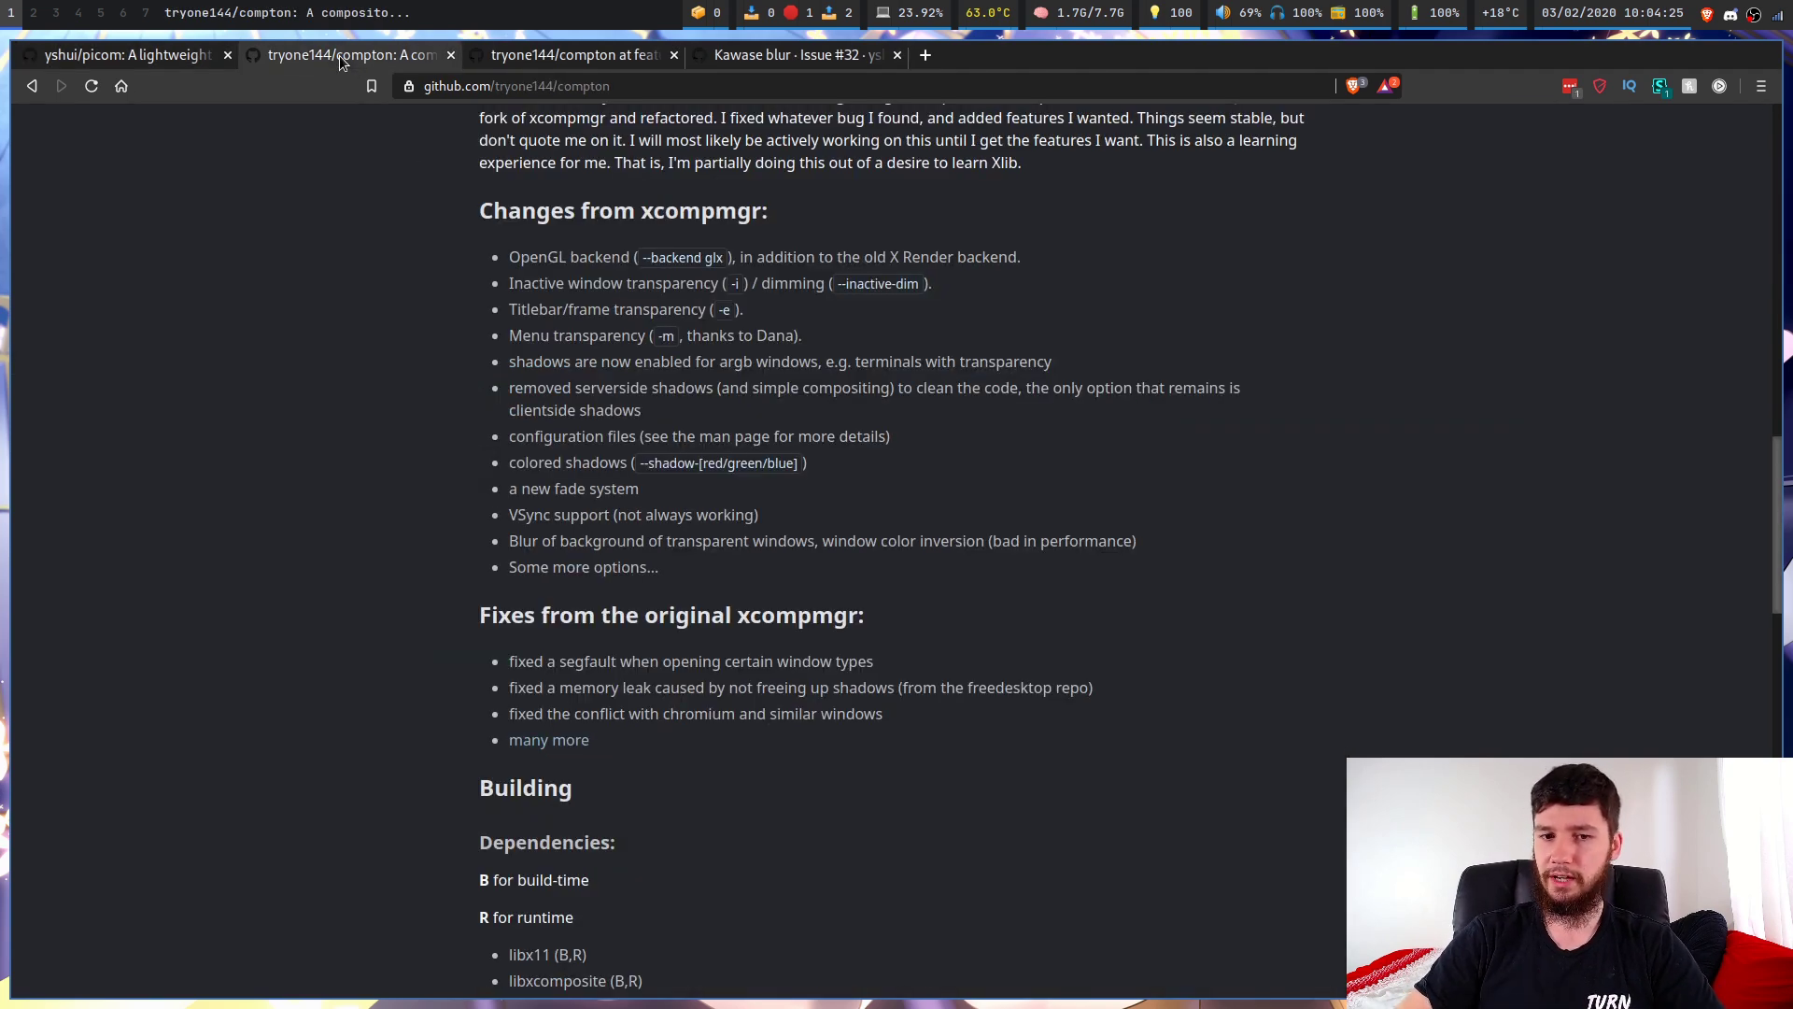
left_click(136, 60)
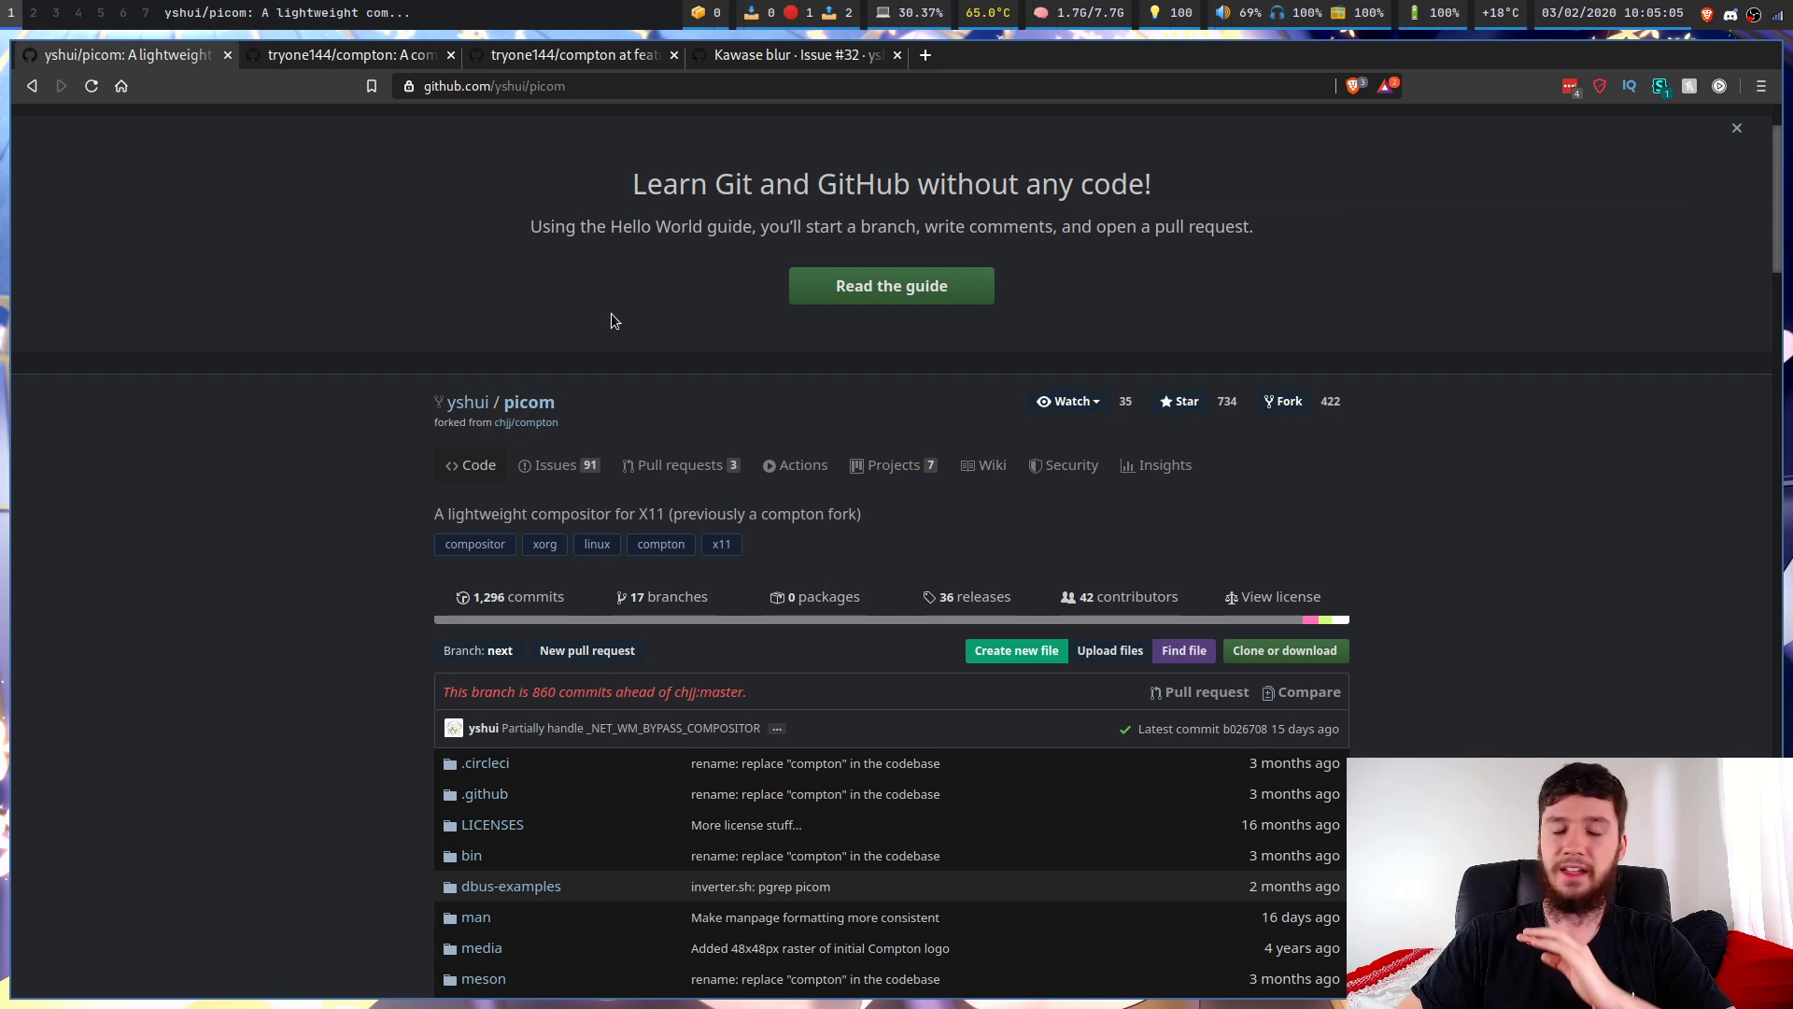
left_click(360, 58)
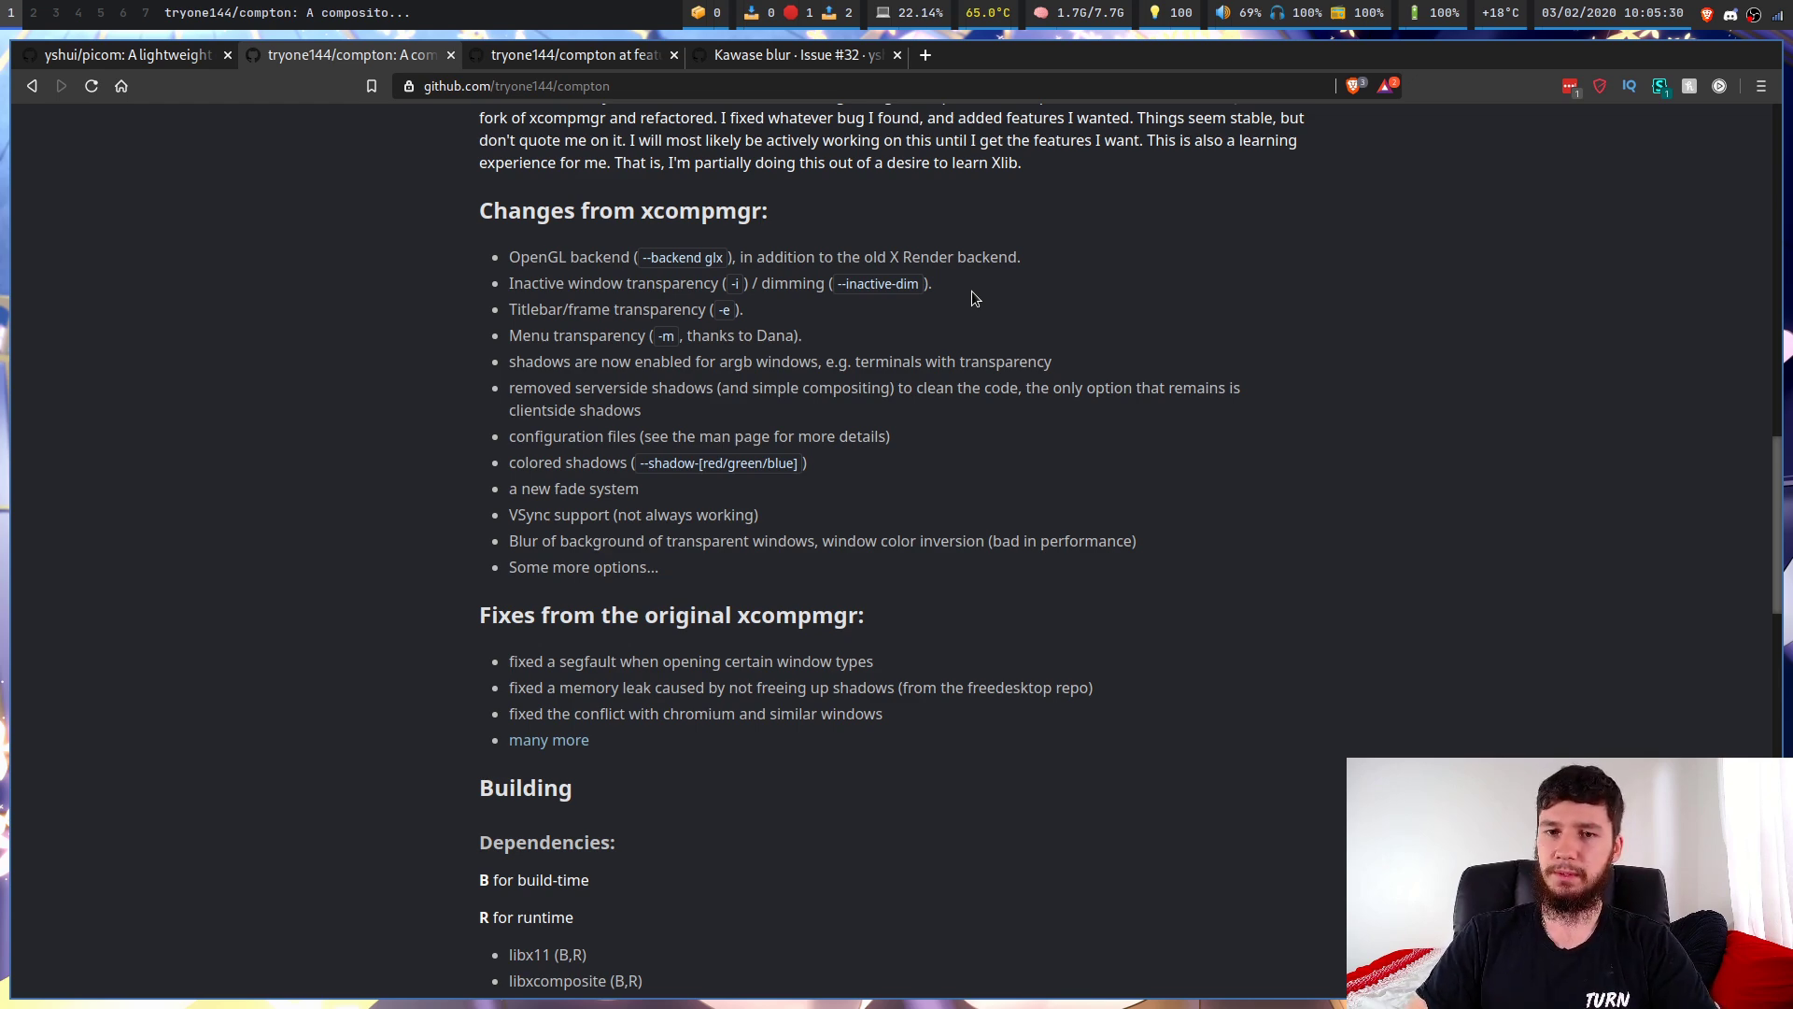
scroll(971, 291, "up", 10)
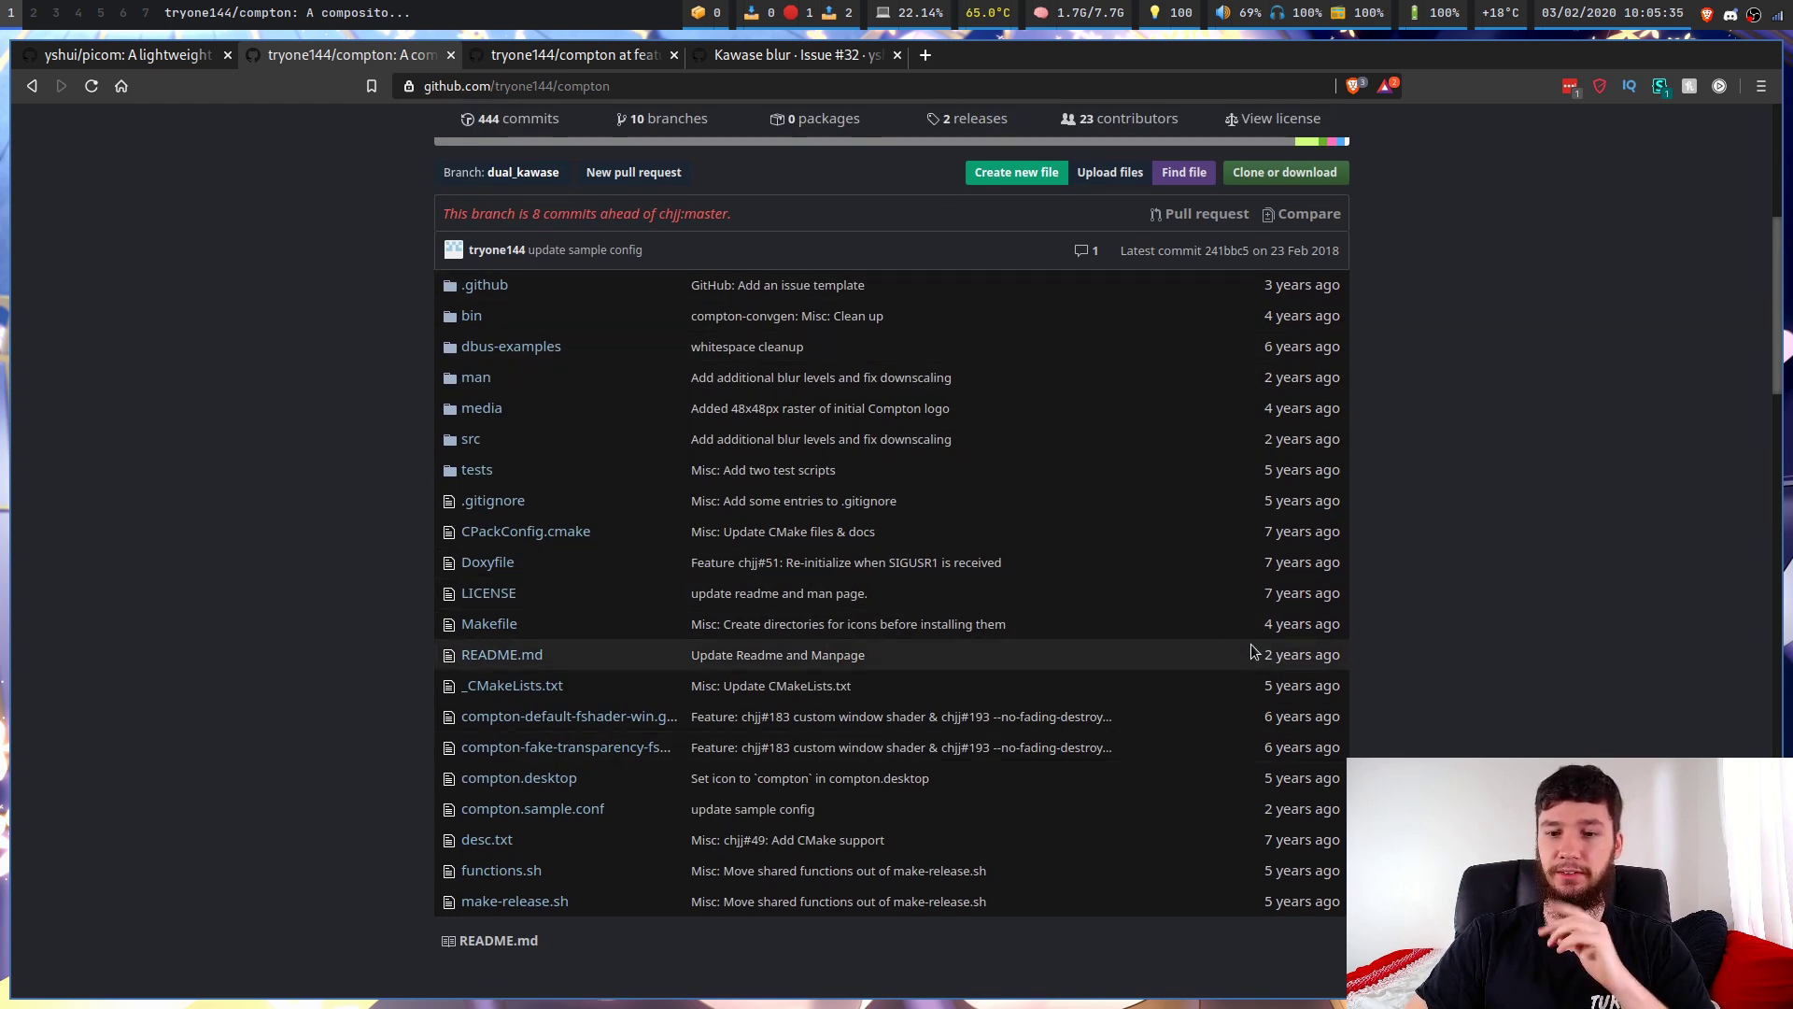
Bring up the feature/dual_kawase branch page and scroll up to its file list.
left_click(607, 59)
scroll(760, 451, "up", 15)
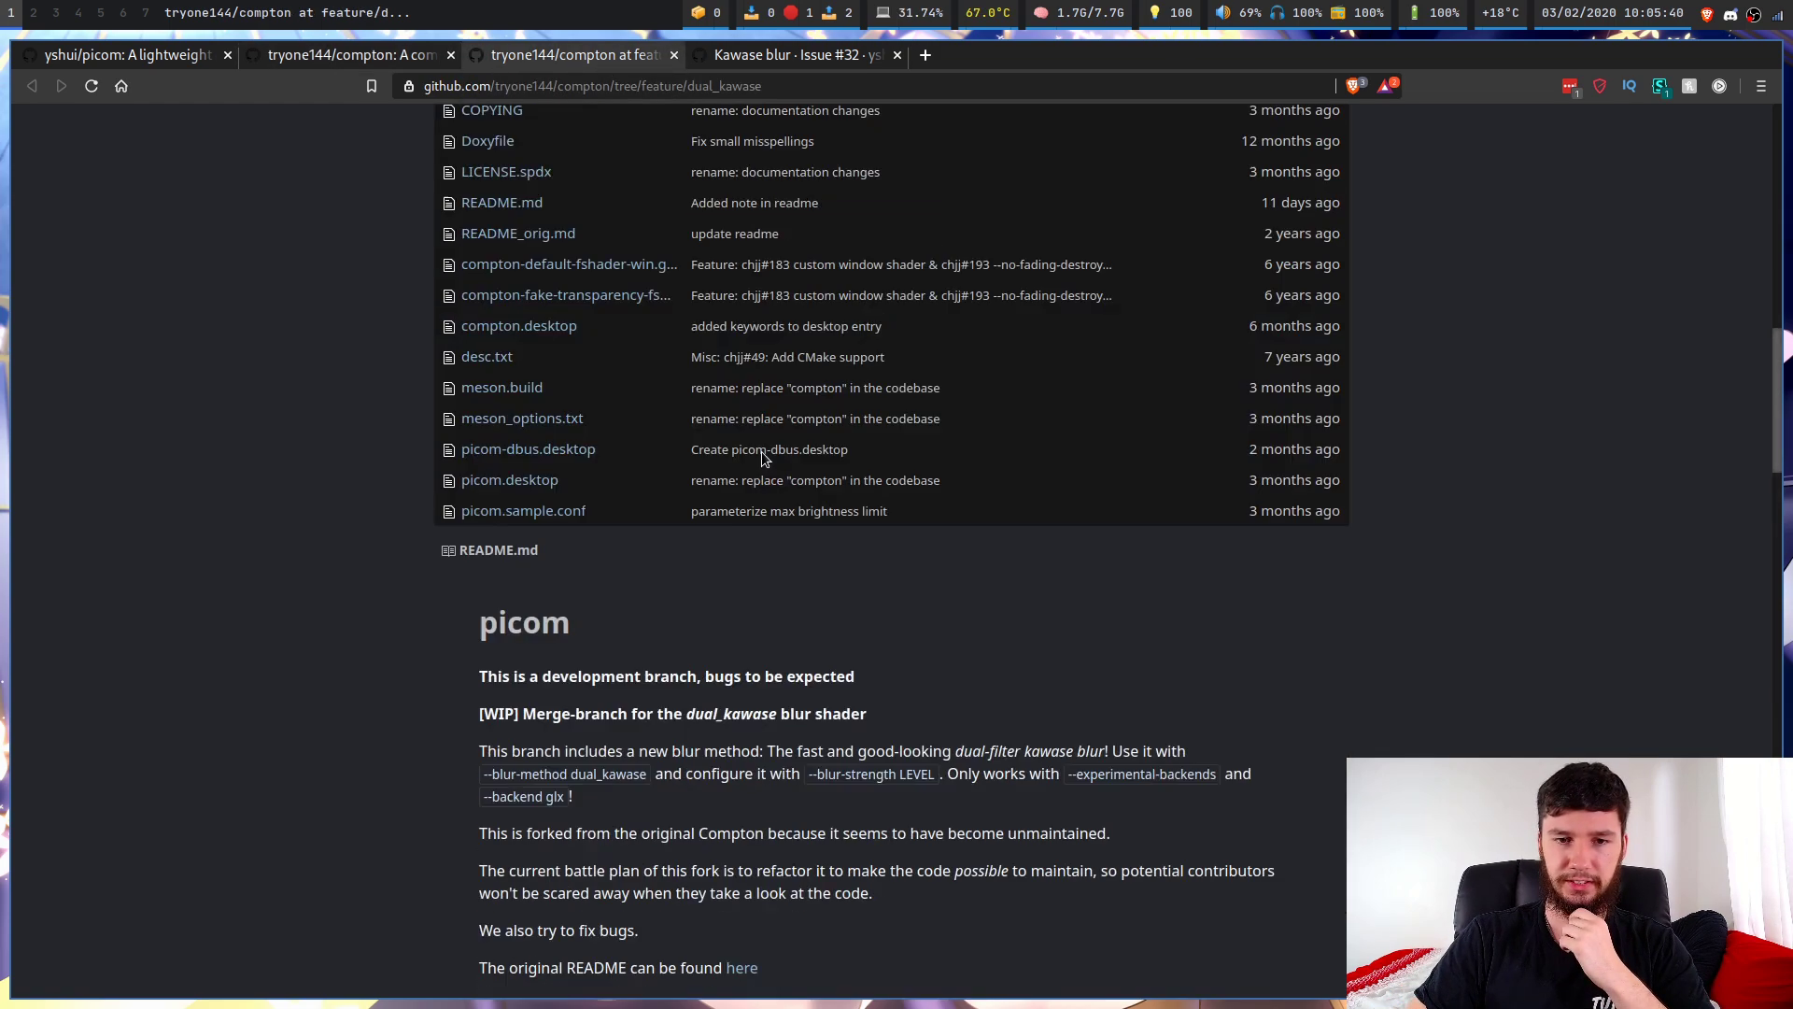
scroll(869, 574, "down", 6)
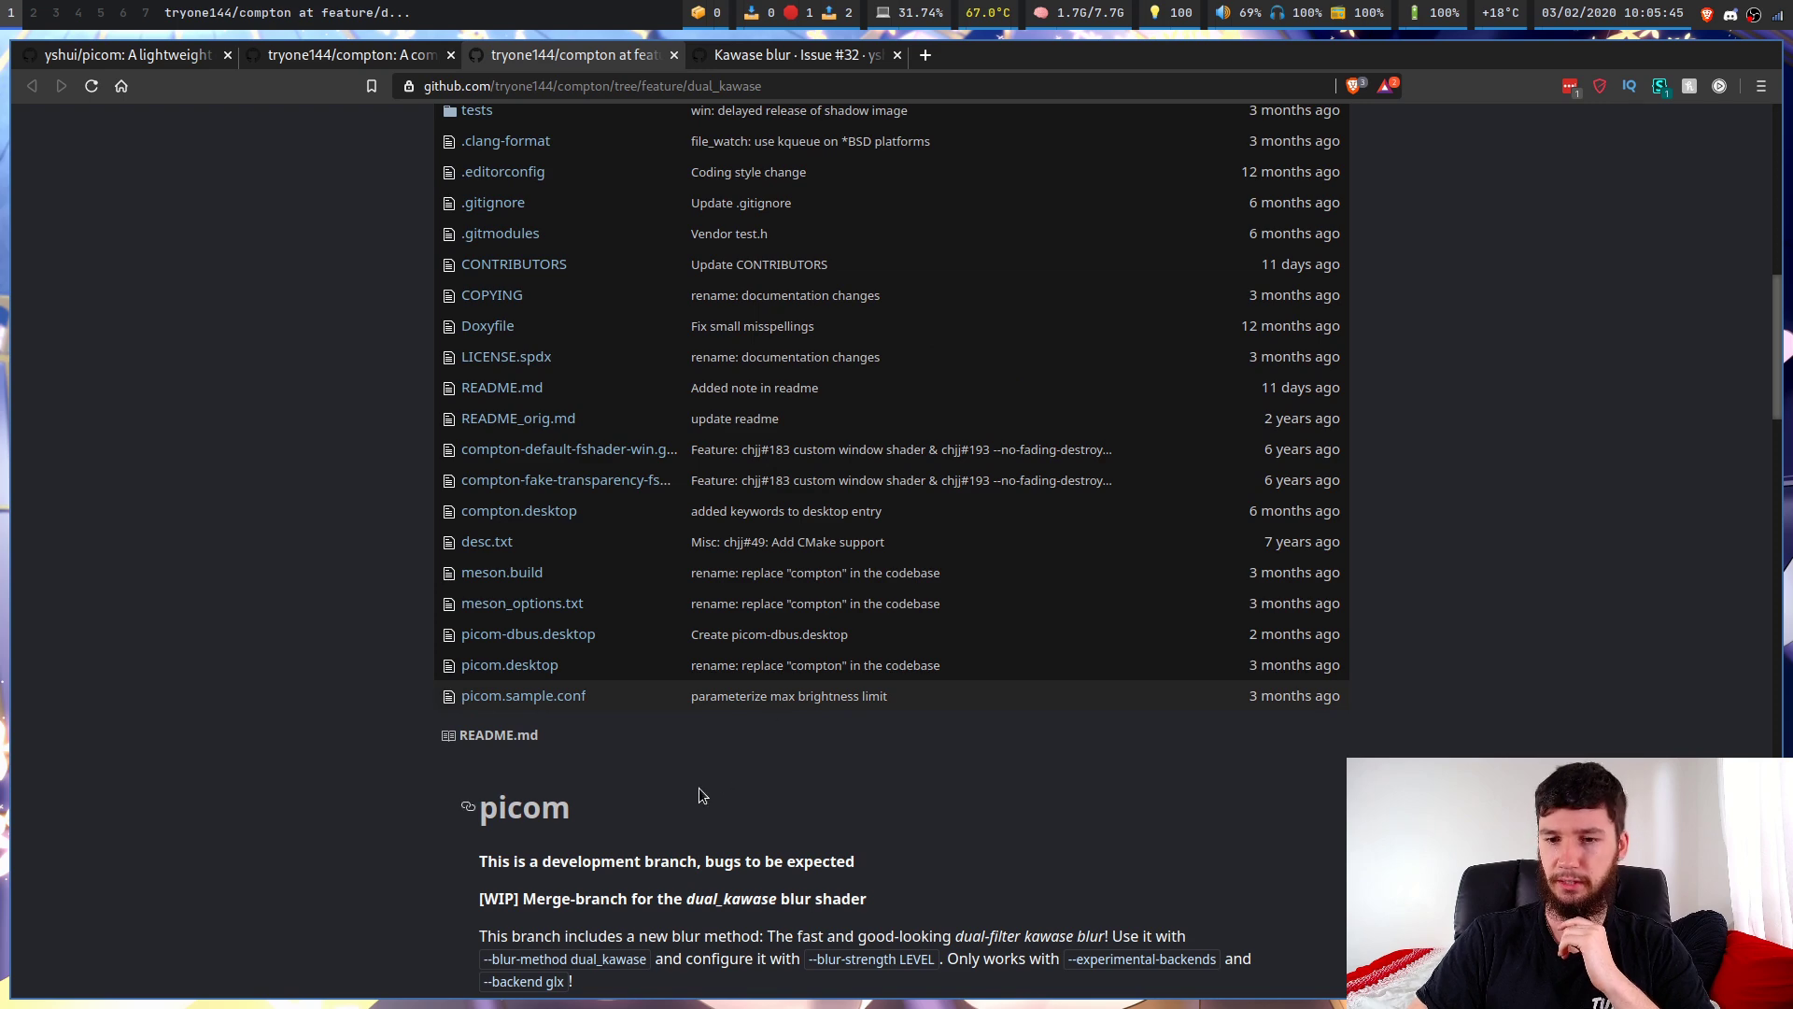
scroll(763, 772, "up", 3)
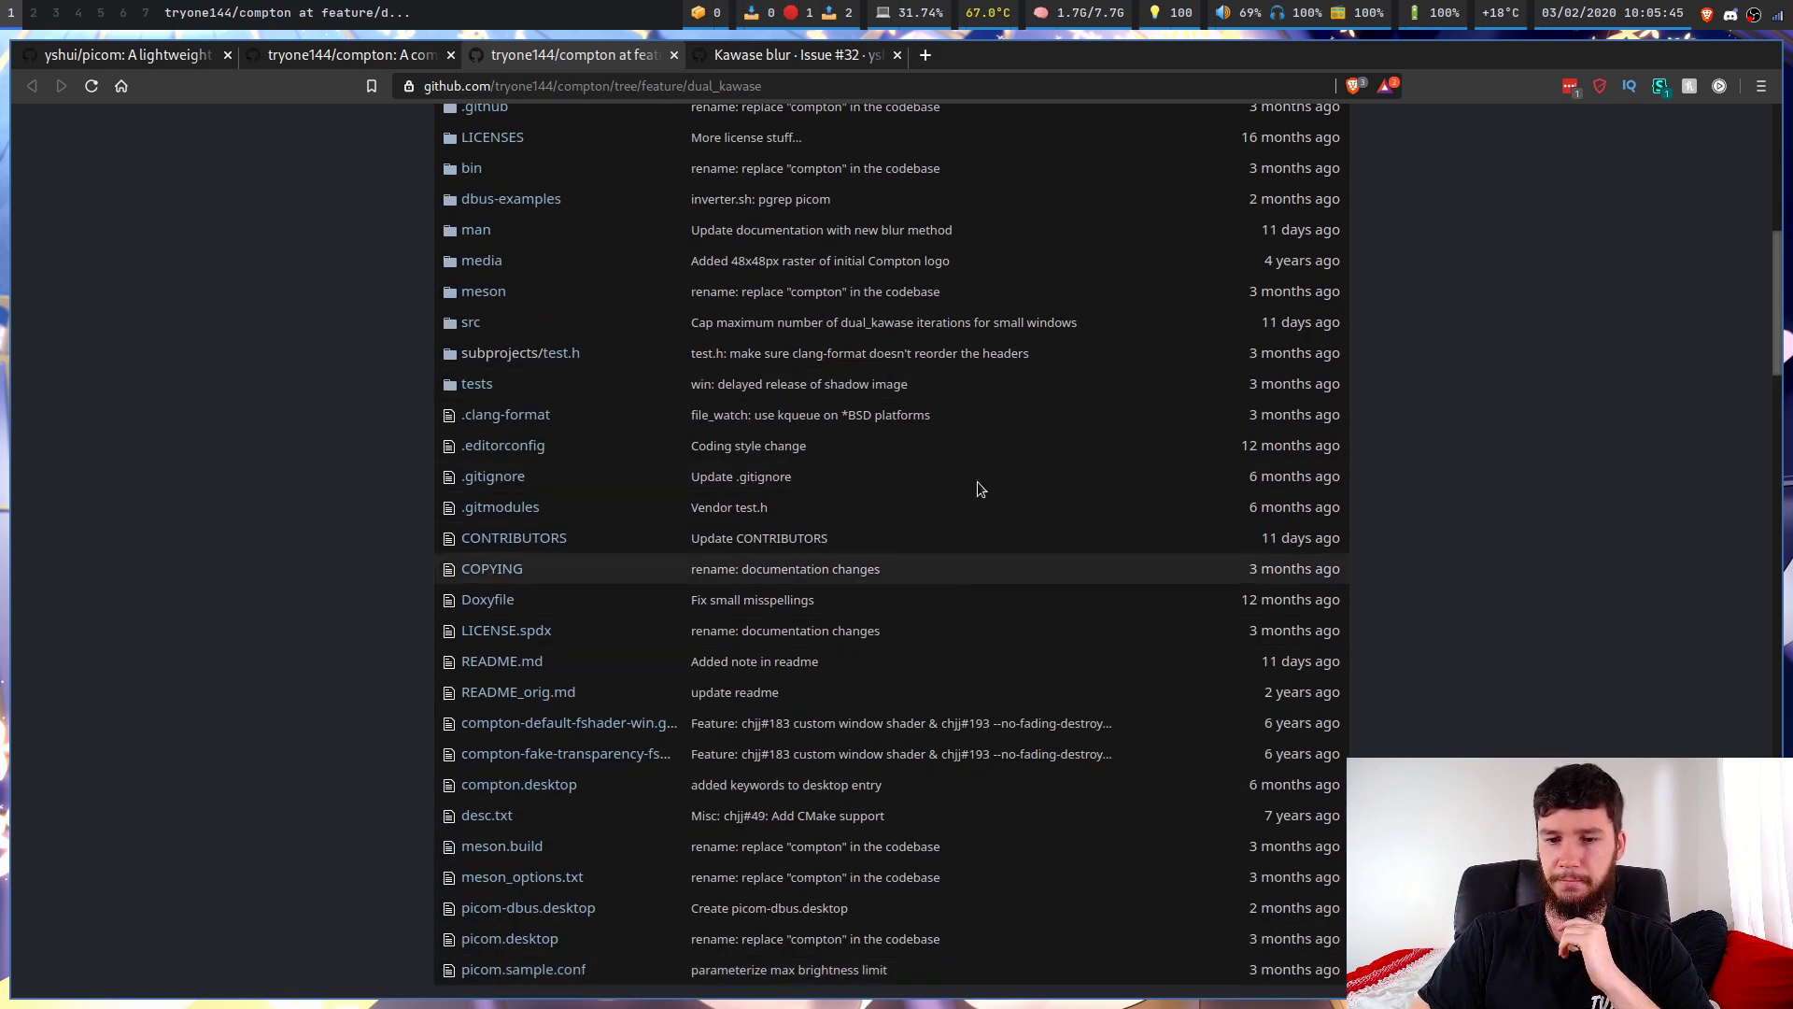
scroll(1018, 542, "up", 2)
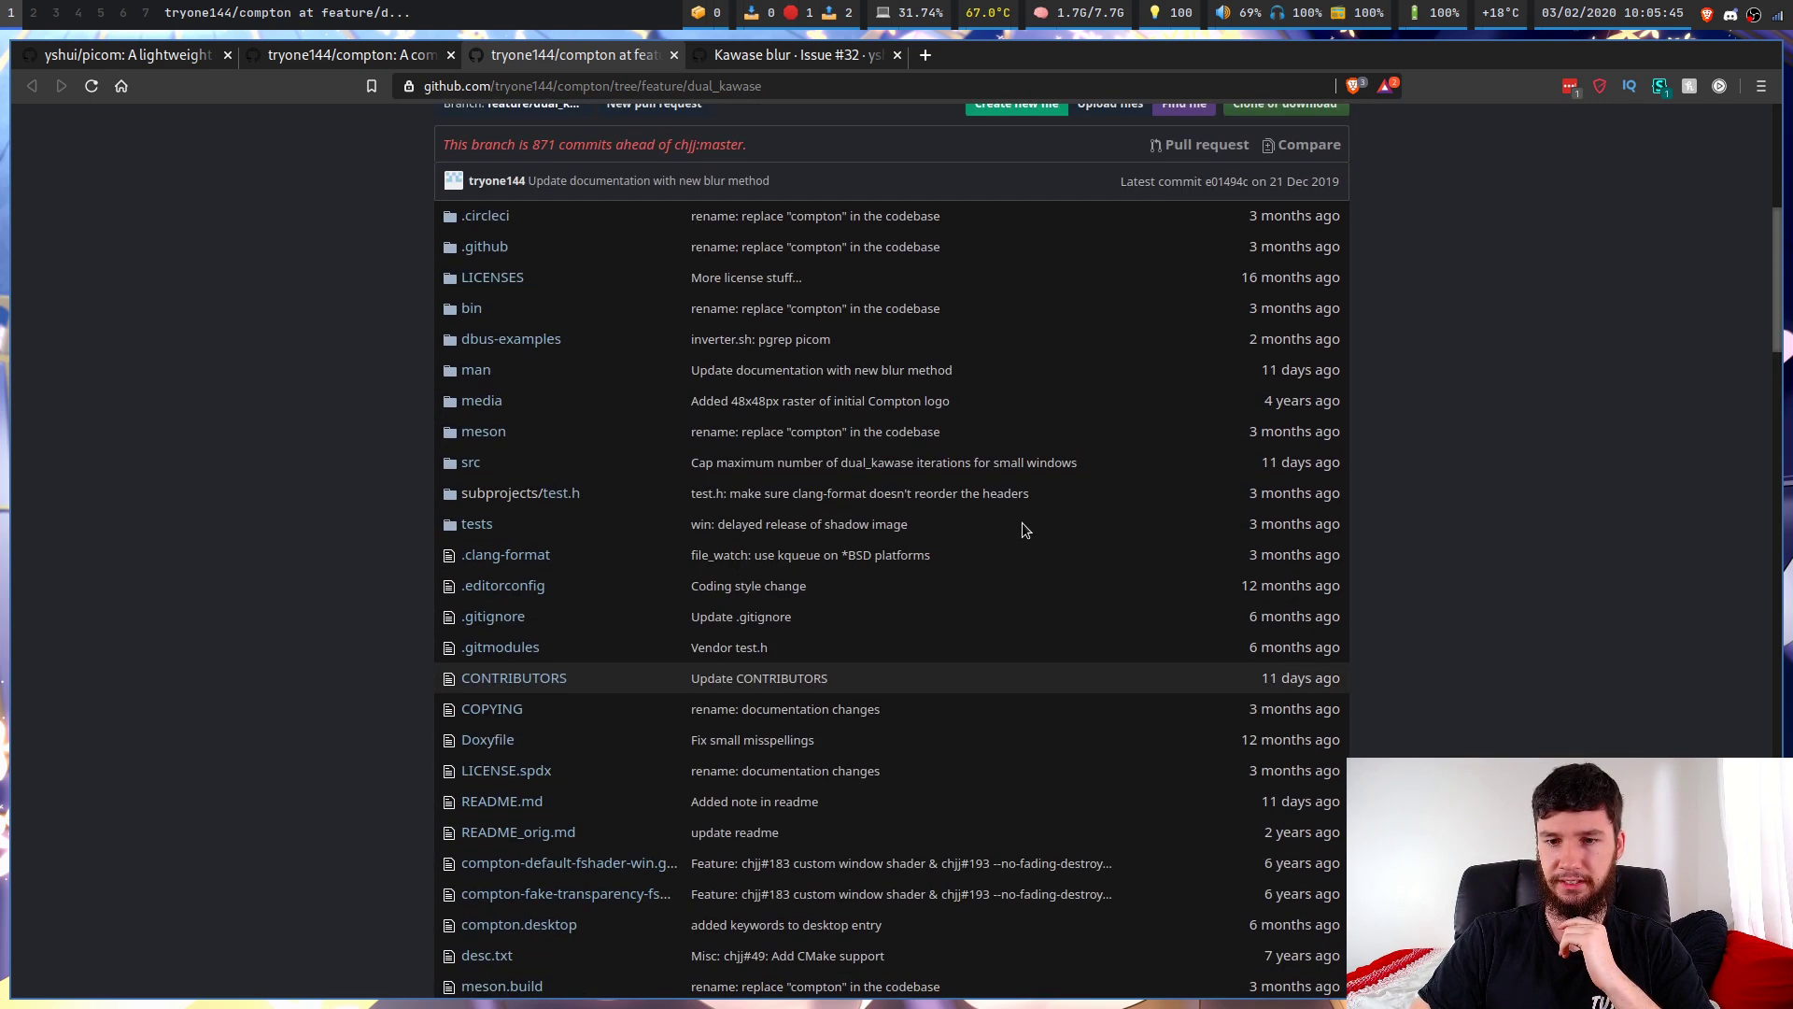
Open the yshui/picom Kawase blur issue #32, zoom in, and scroll through its comments.
left_click(796, 56)
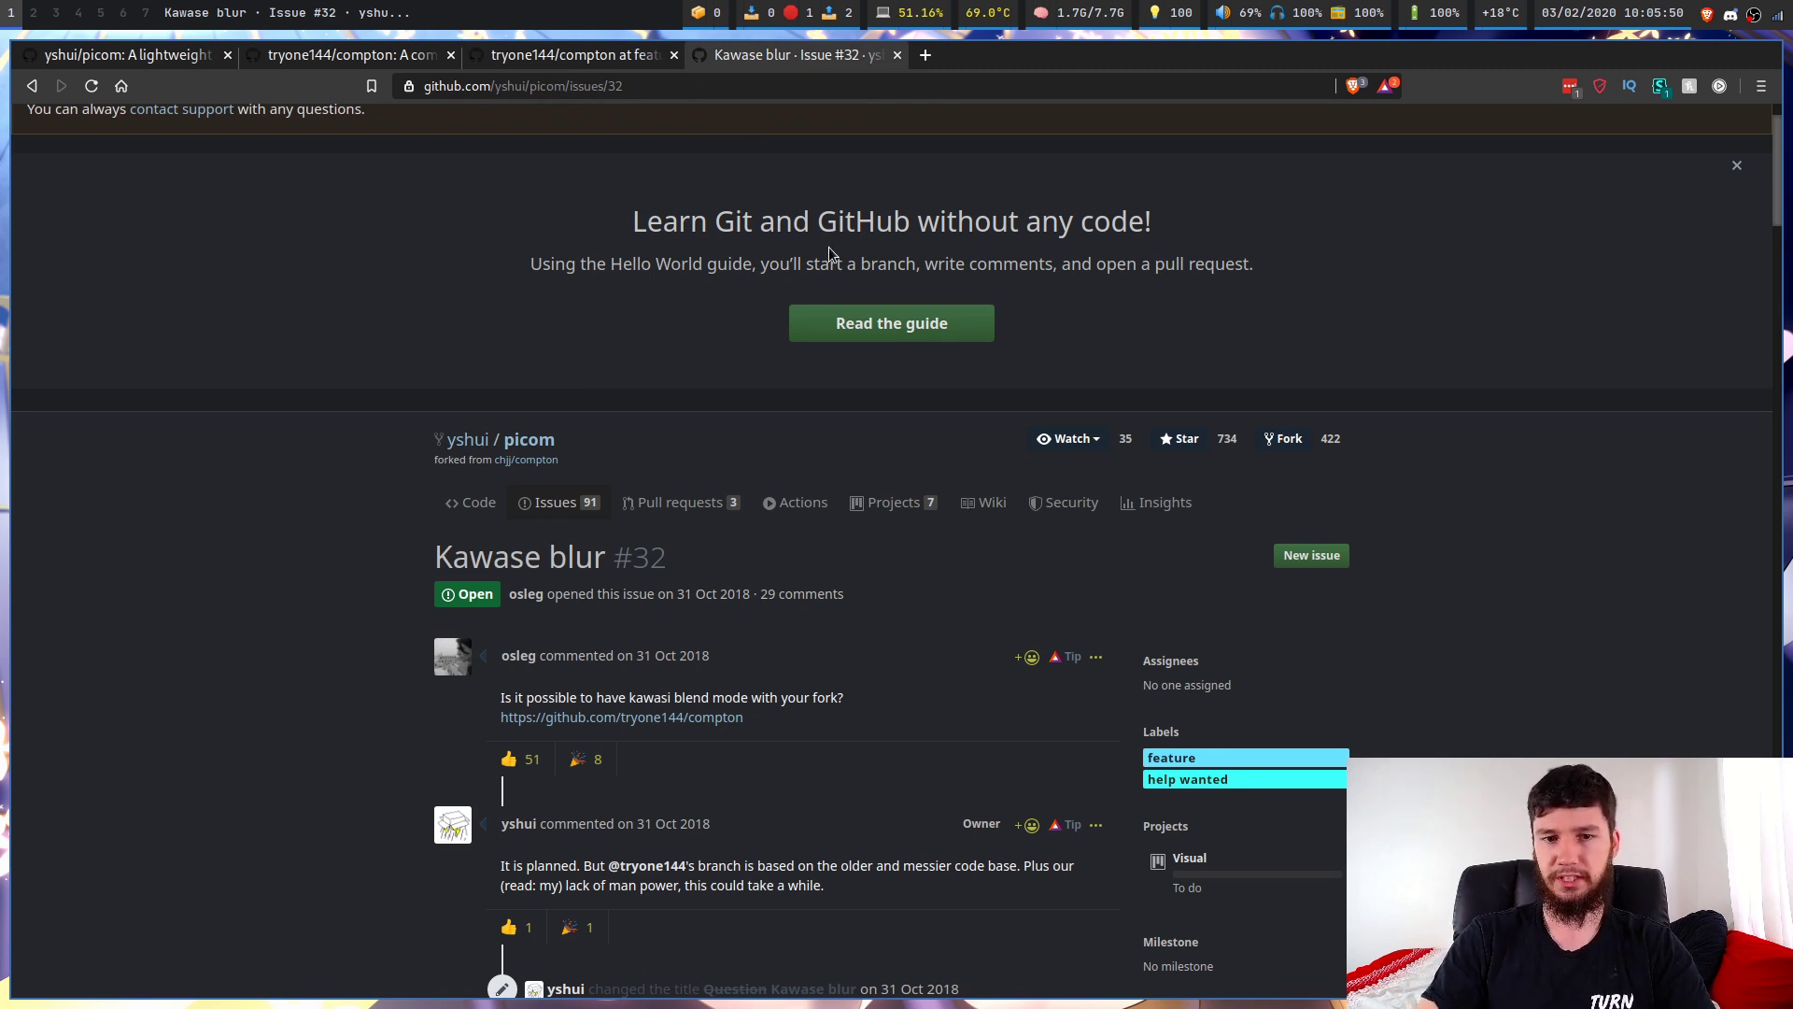
key("ctrl+plus")
key("ctrl+plus")
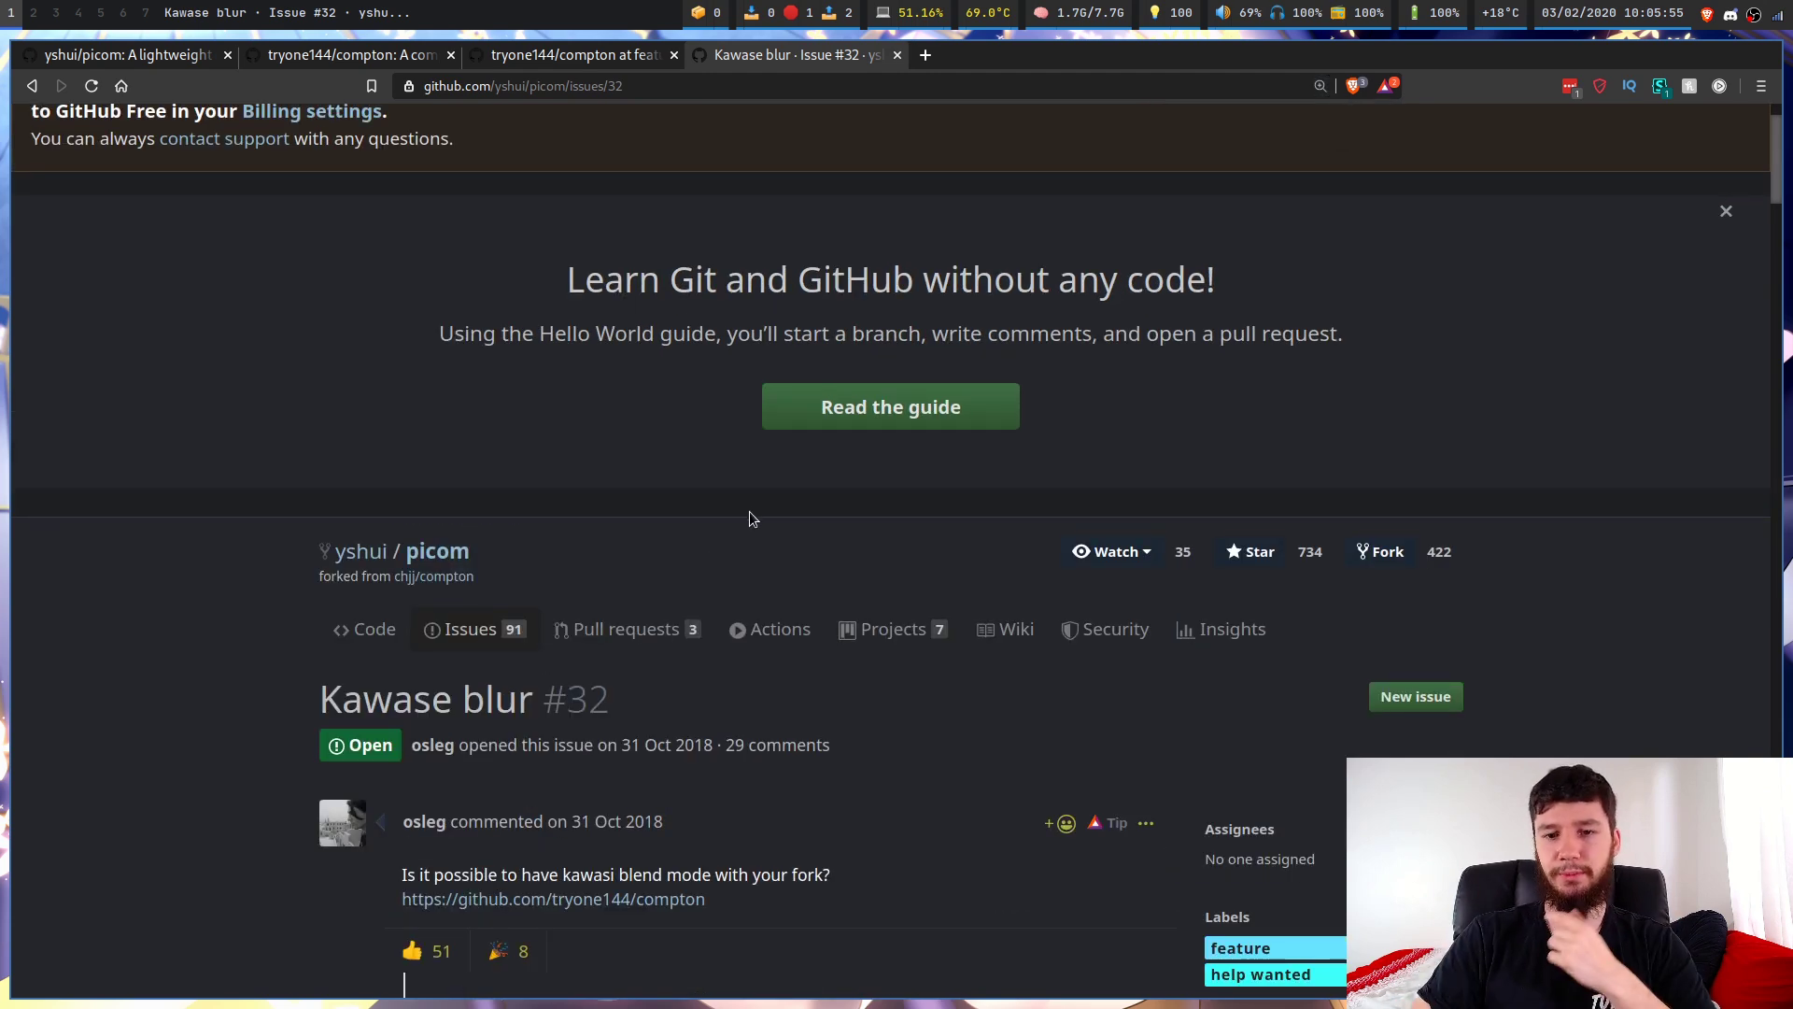
scroll(749, 513, "down", 5)
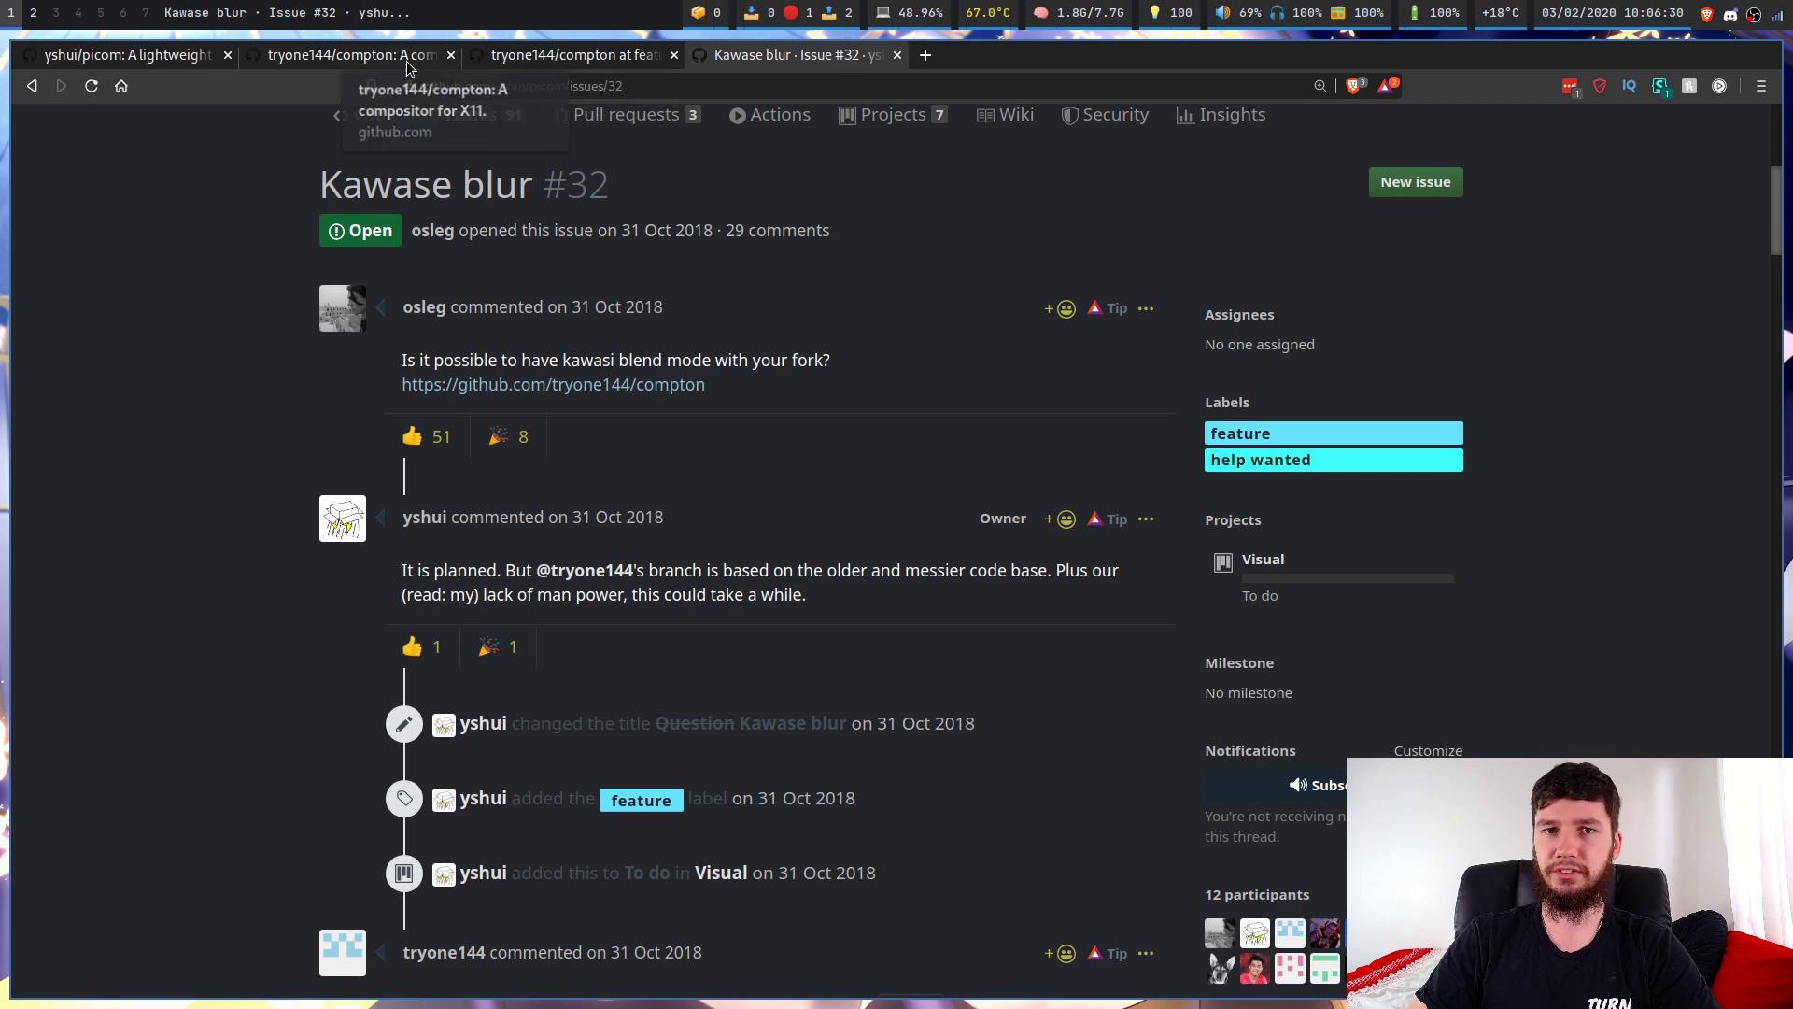
Read through the feature/dual_kawase branch README of the tryone144/compton fork.
left_click(361, 64)
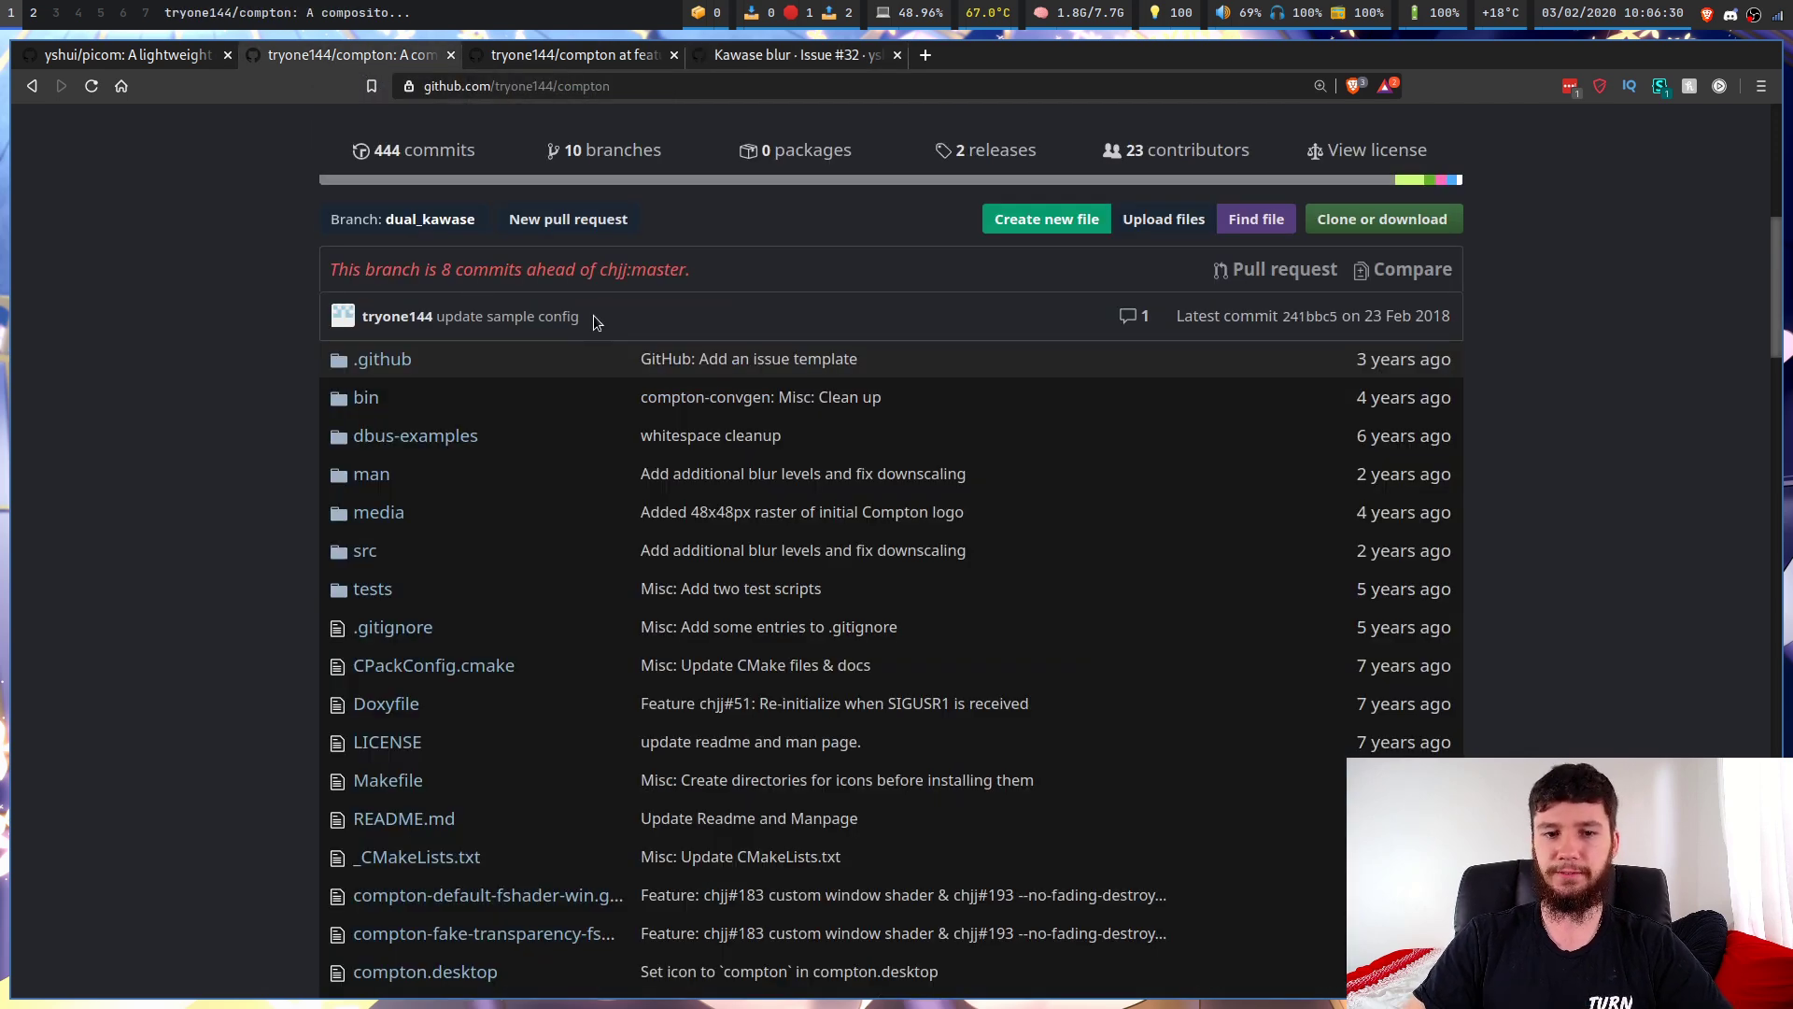
left_click(589, 59)
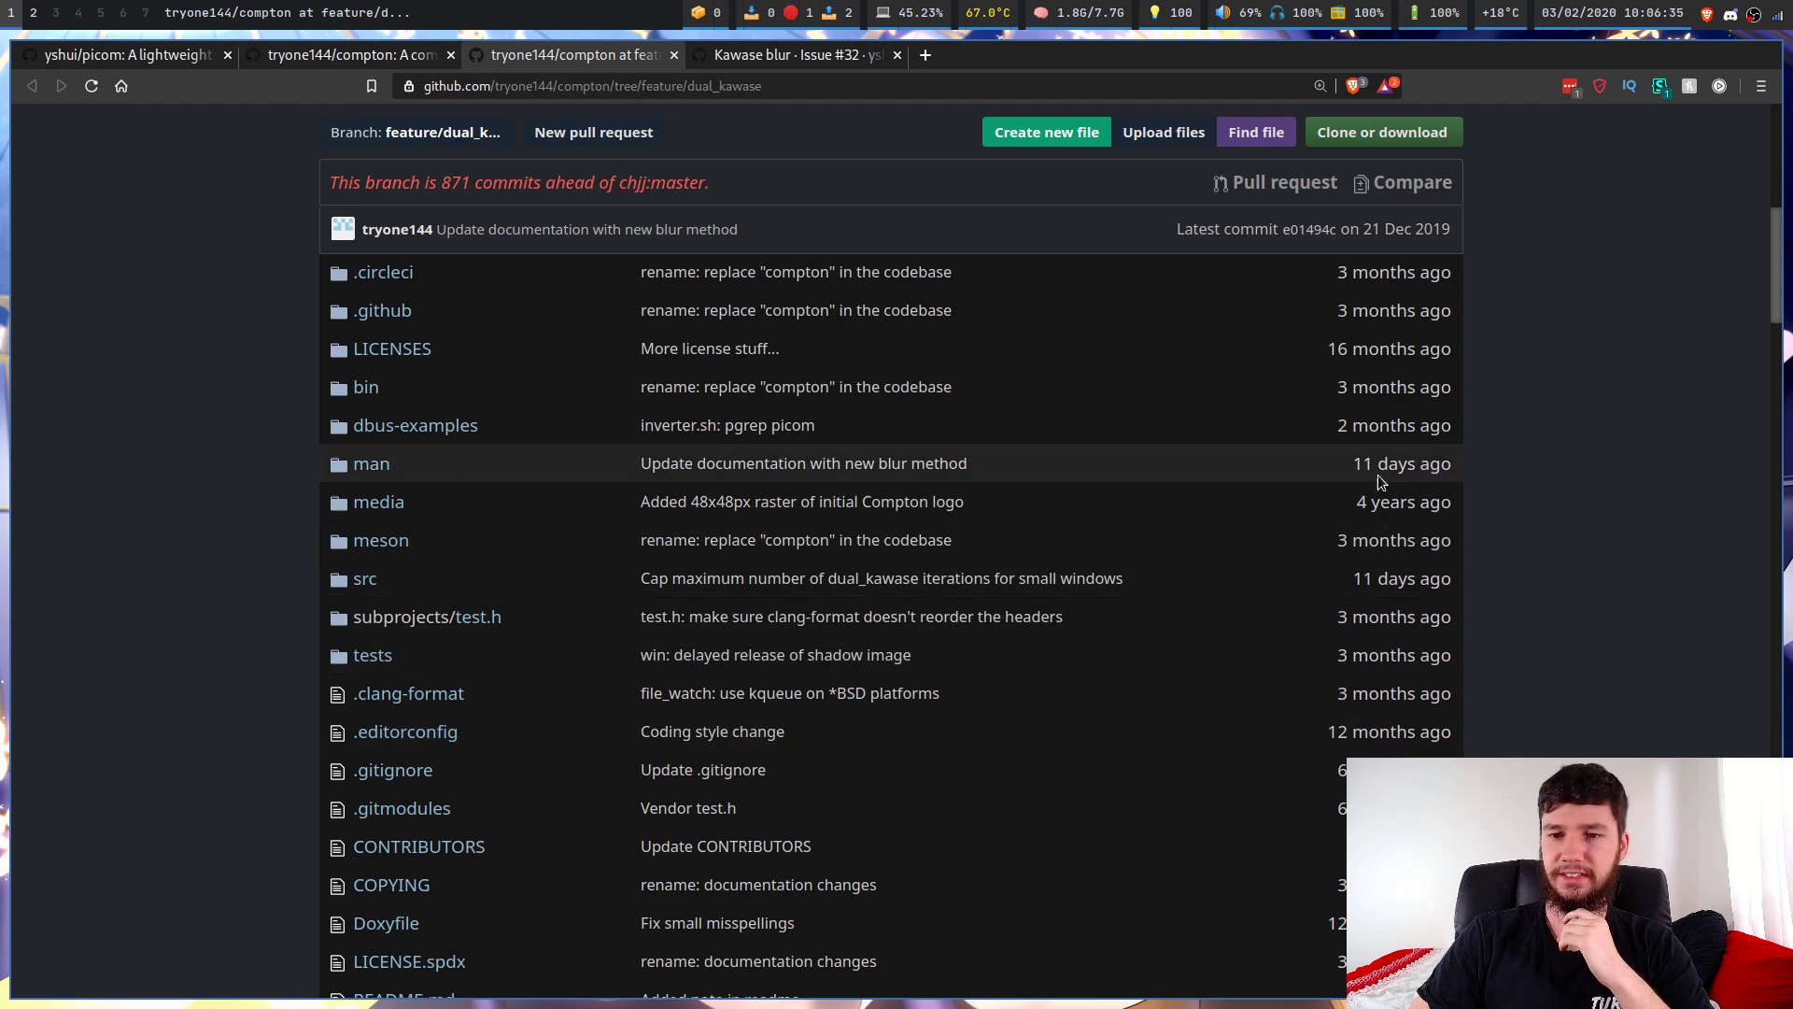
scroll(1174, 421, "down", 5)
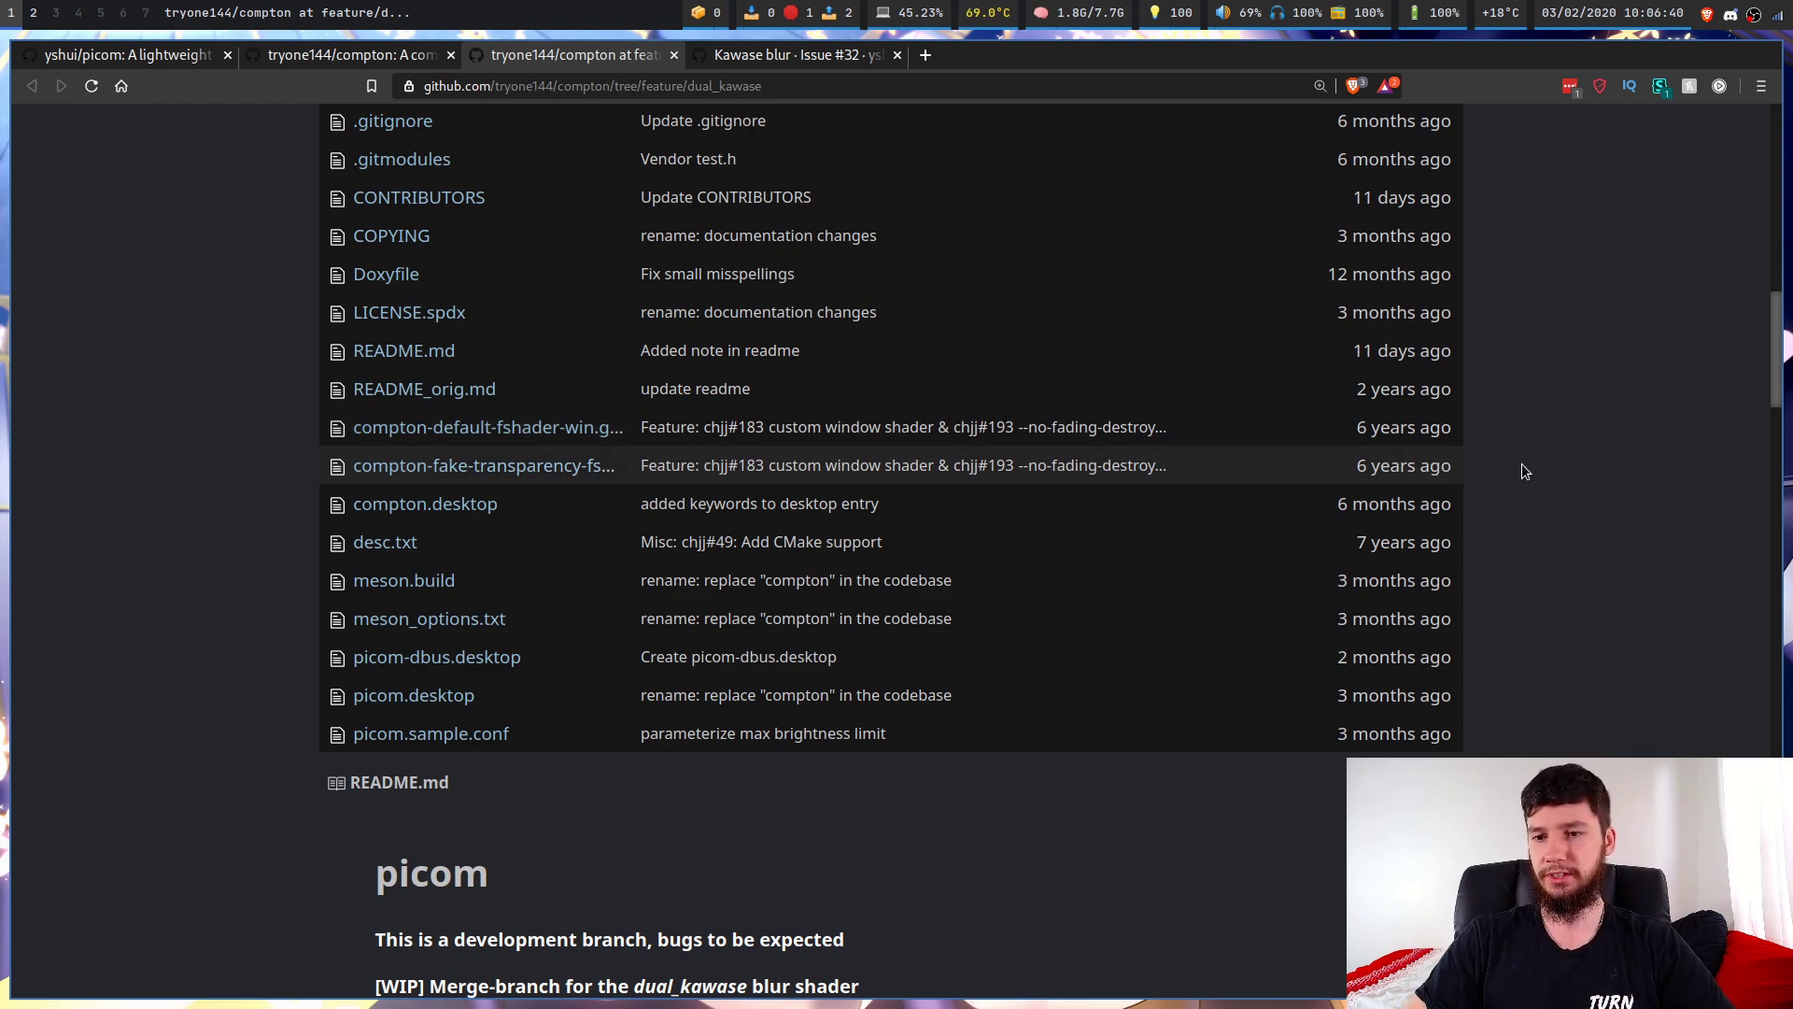
scroll(1521, 463, "down", 3)
scroll(1521, 464, "down", 15)
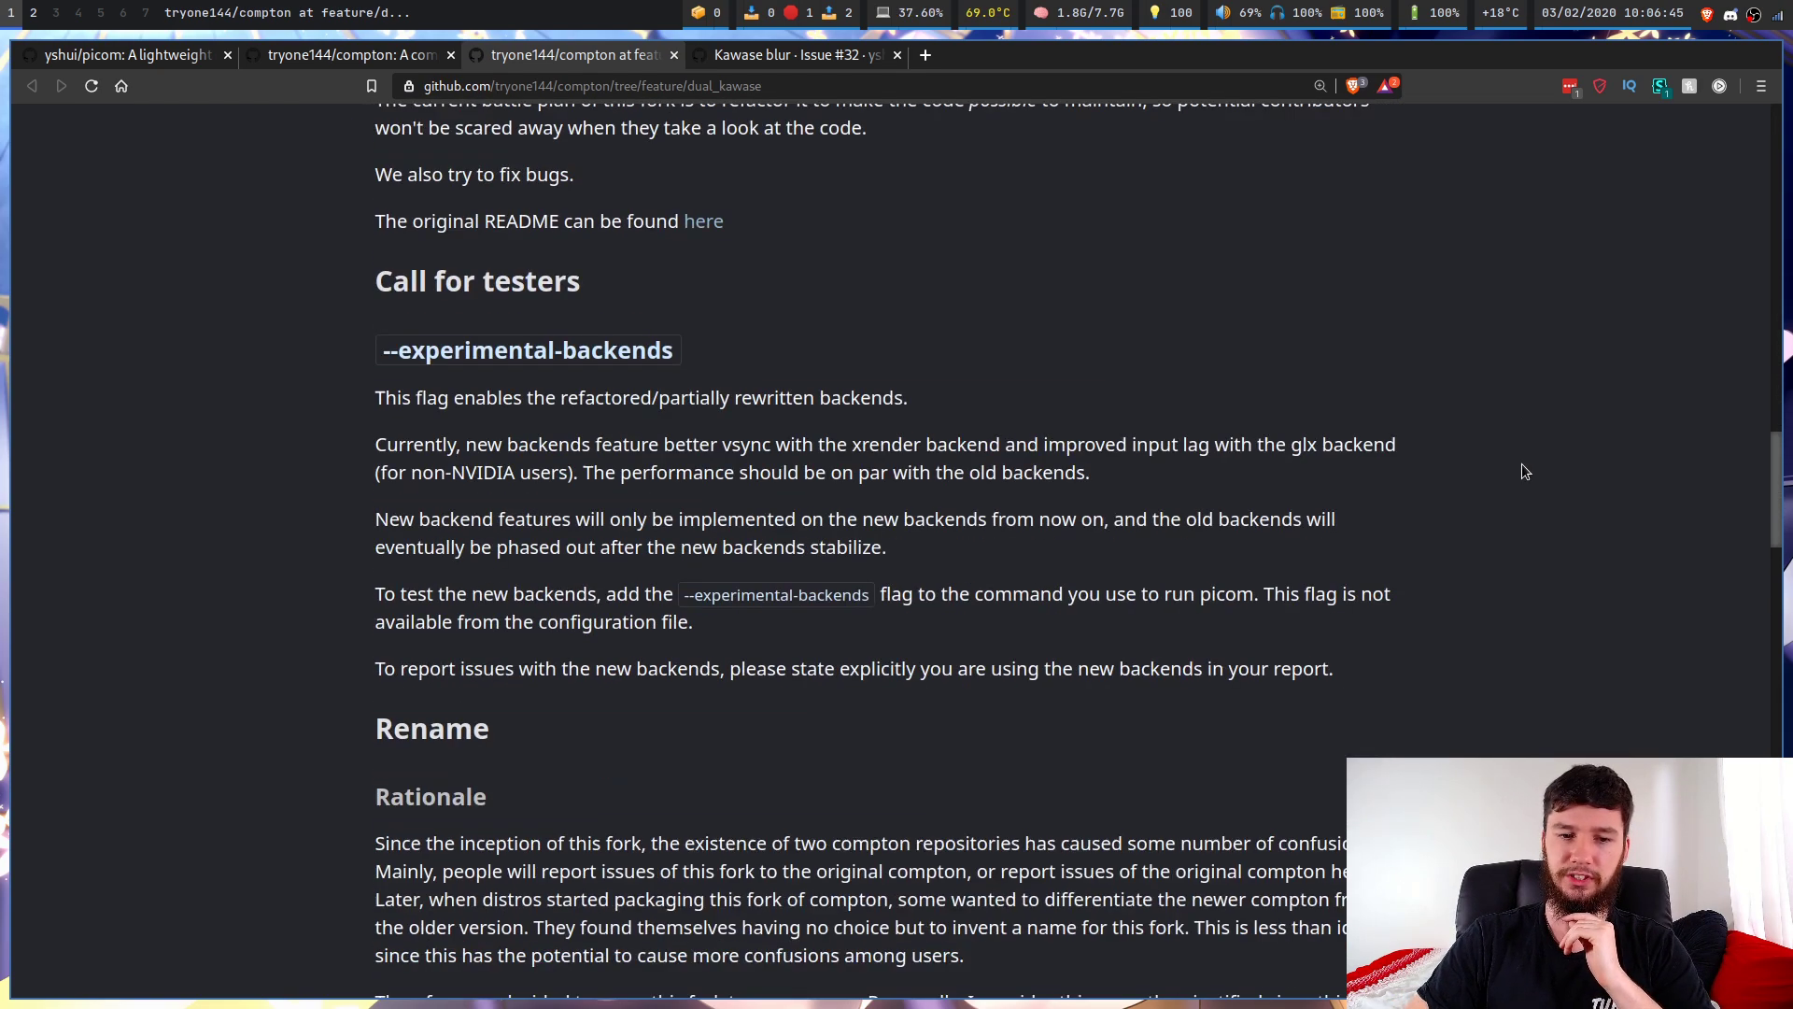
scroll(848, 293, "down", 16)
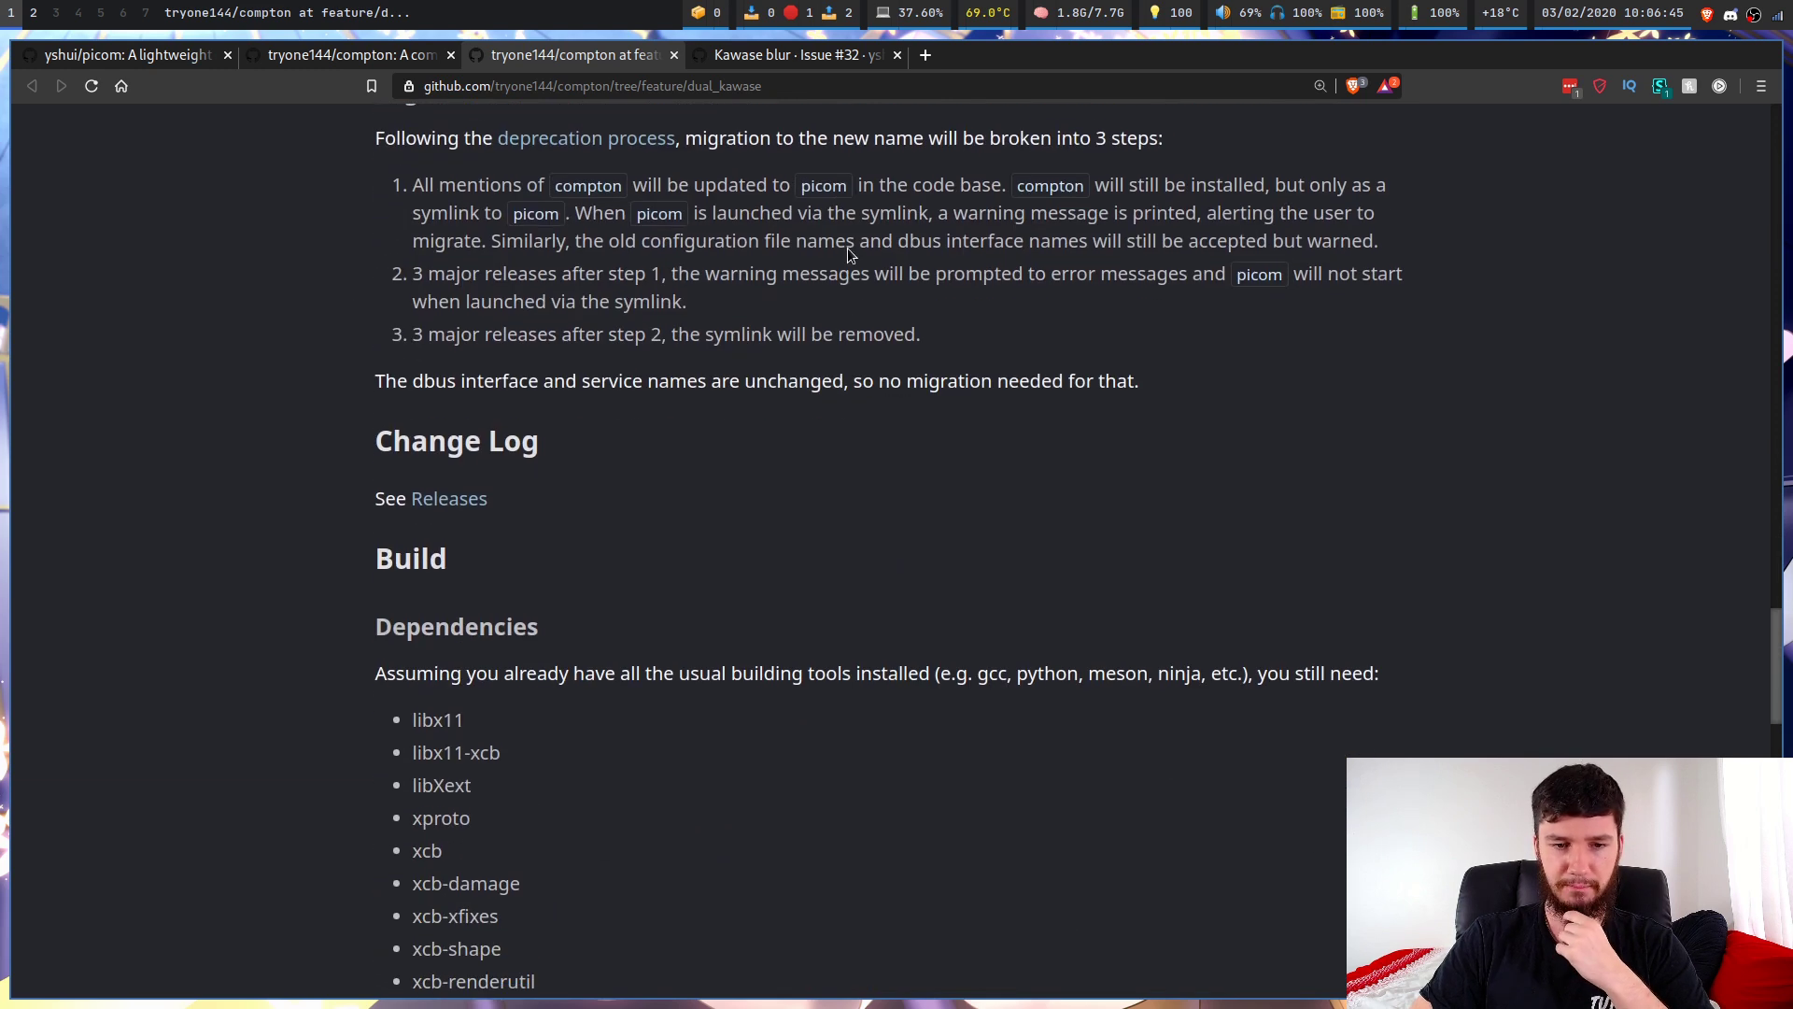
scroll(843, 366, "up", 5)
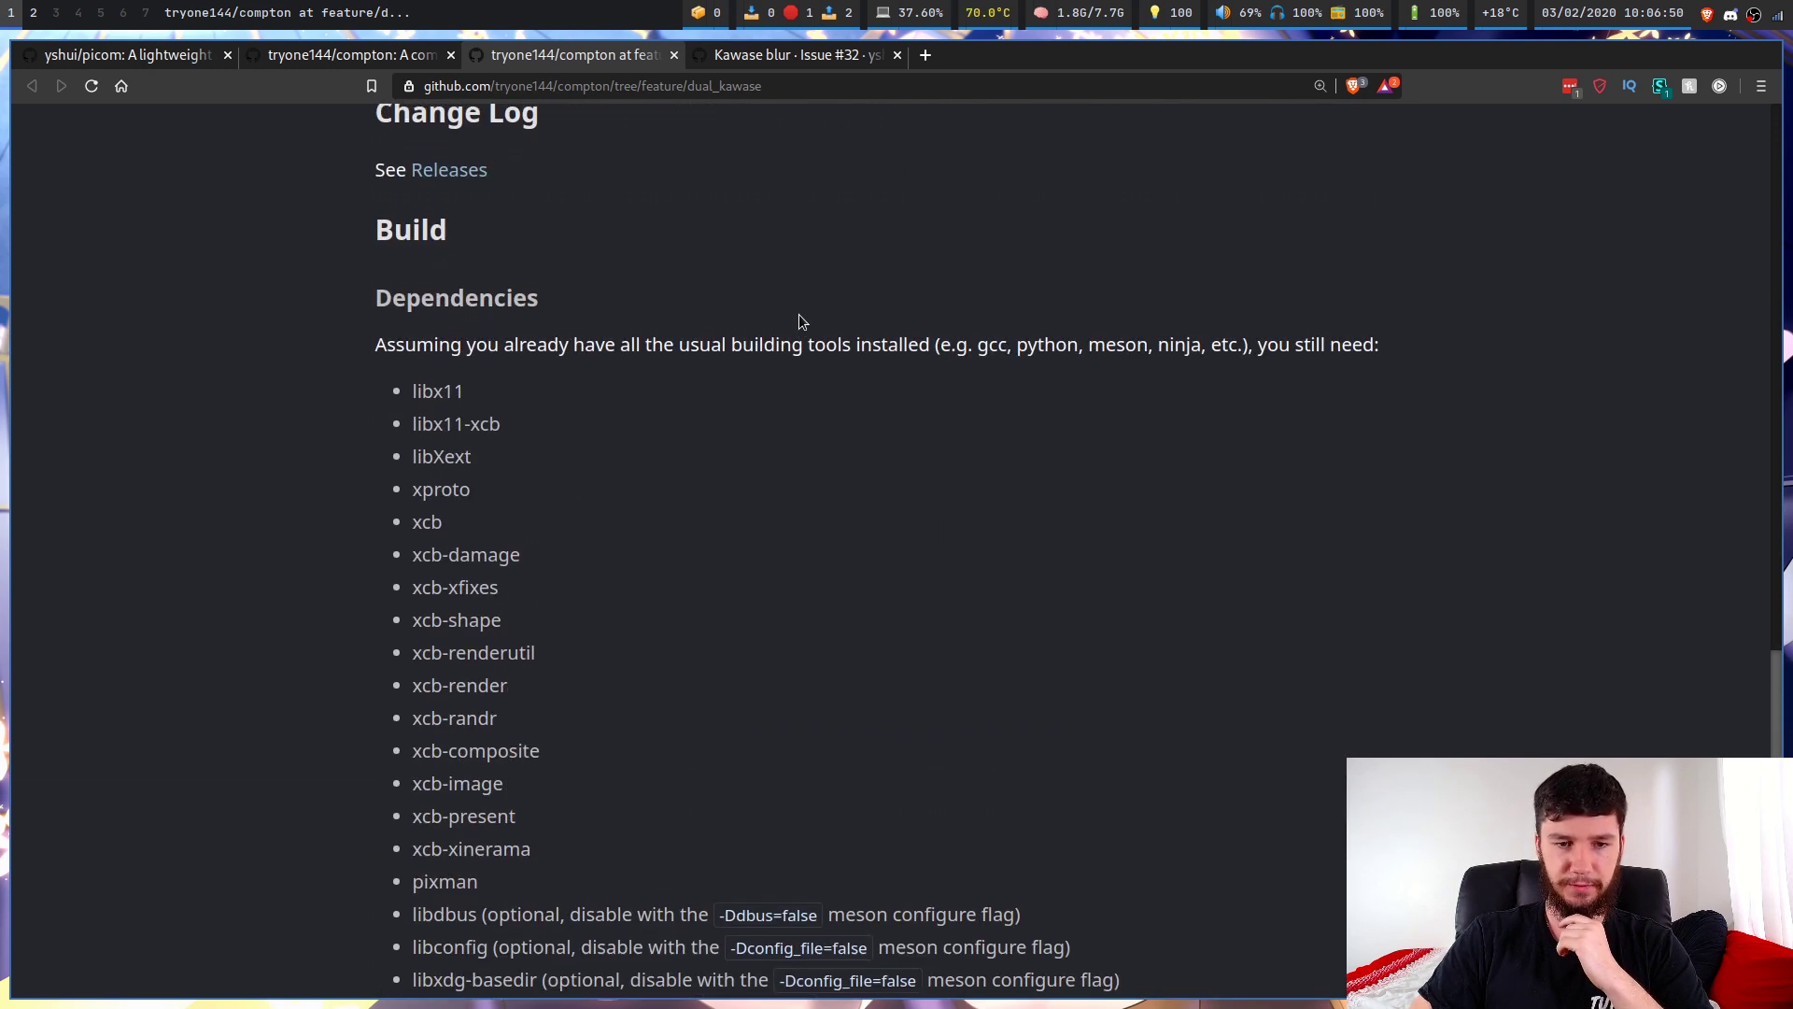
scroll(792, 513, "down", 5)
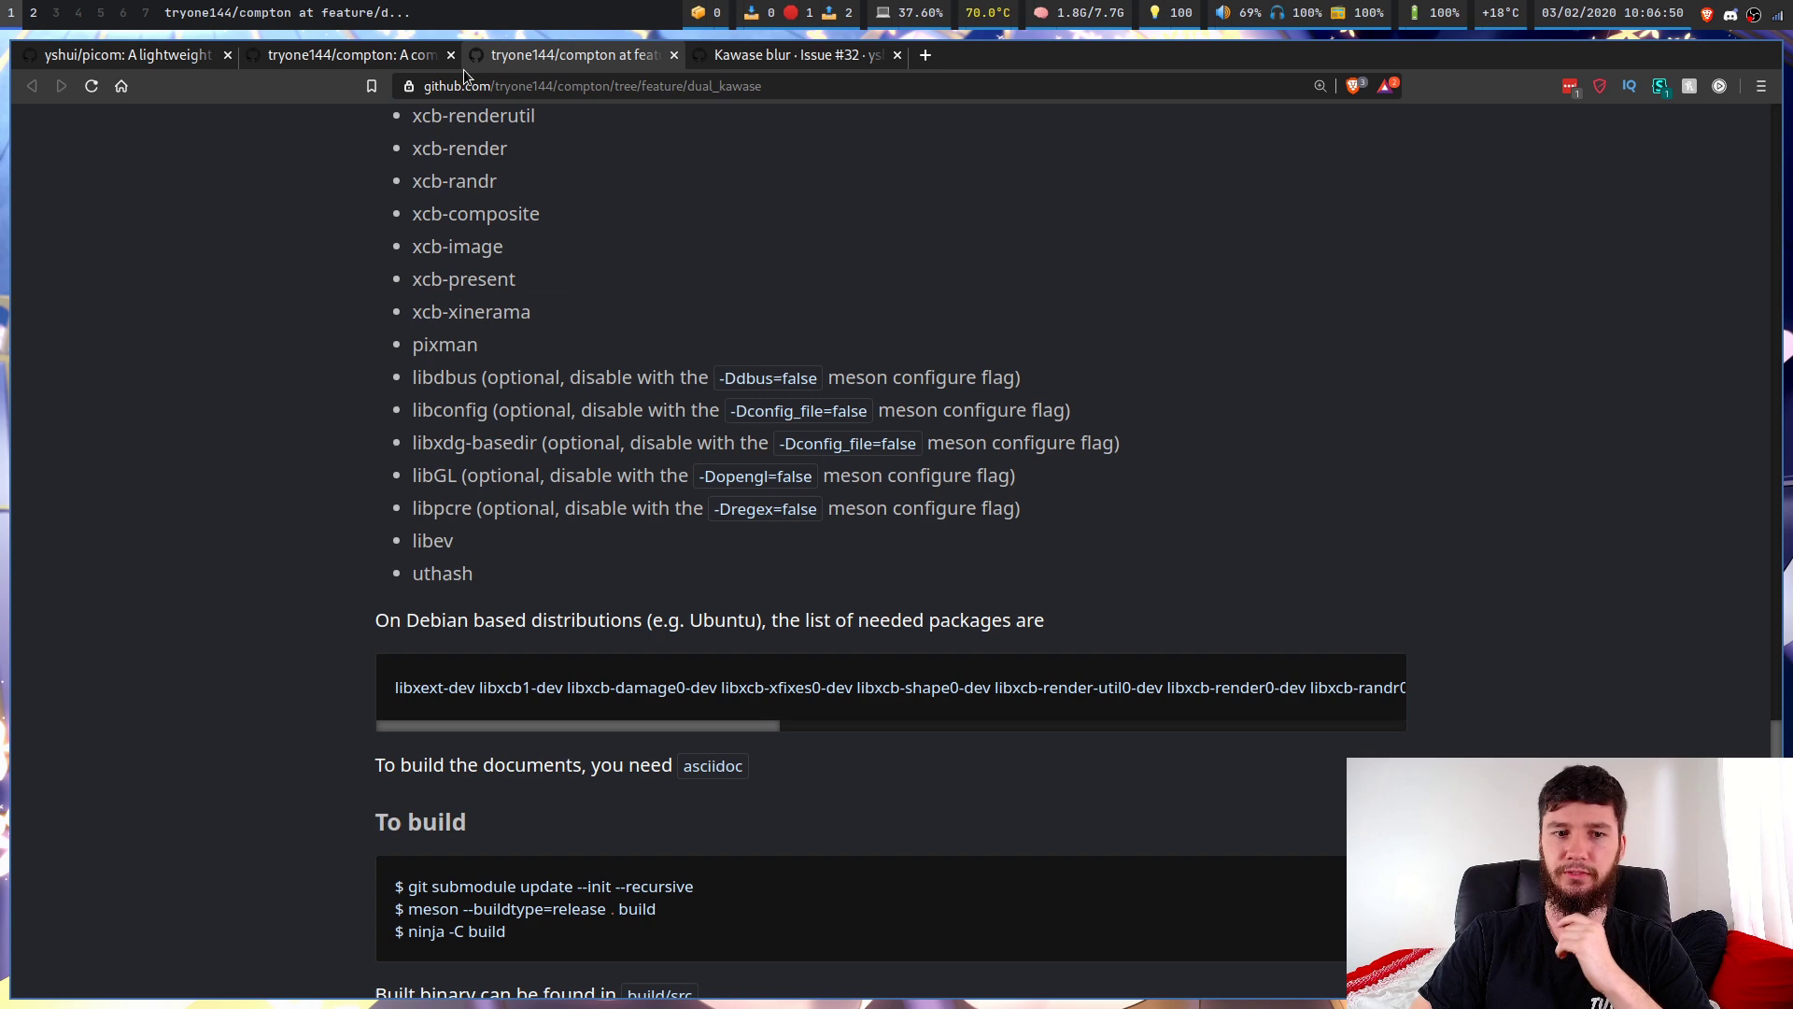
Open the AUR page for compton-tryone-git, then switch to empty workspace 2.
left_click(379, 56)
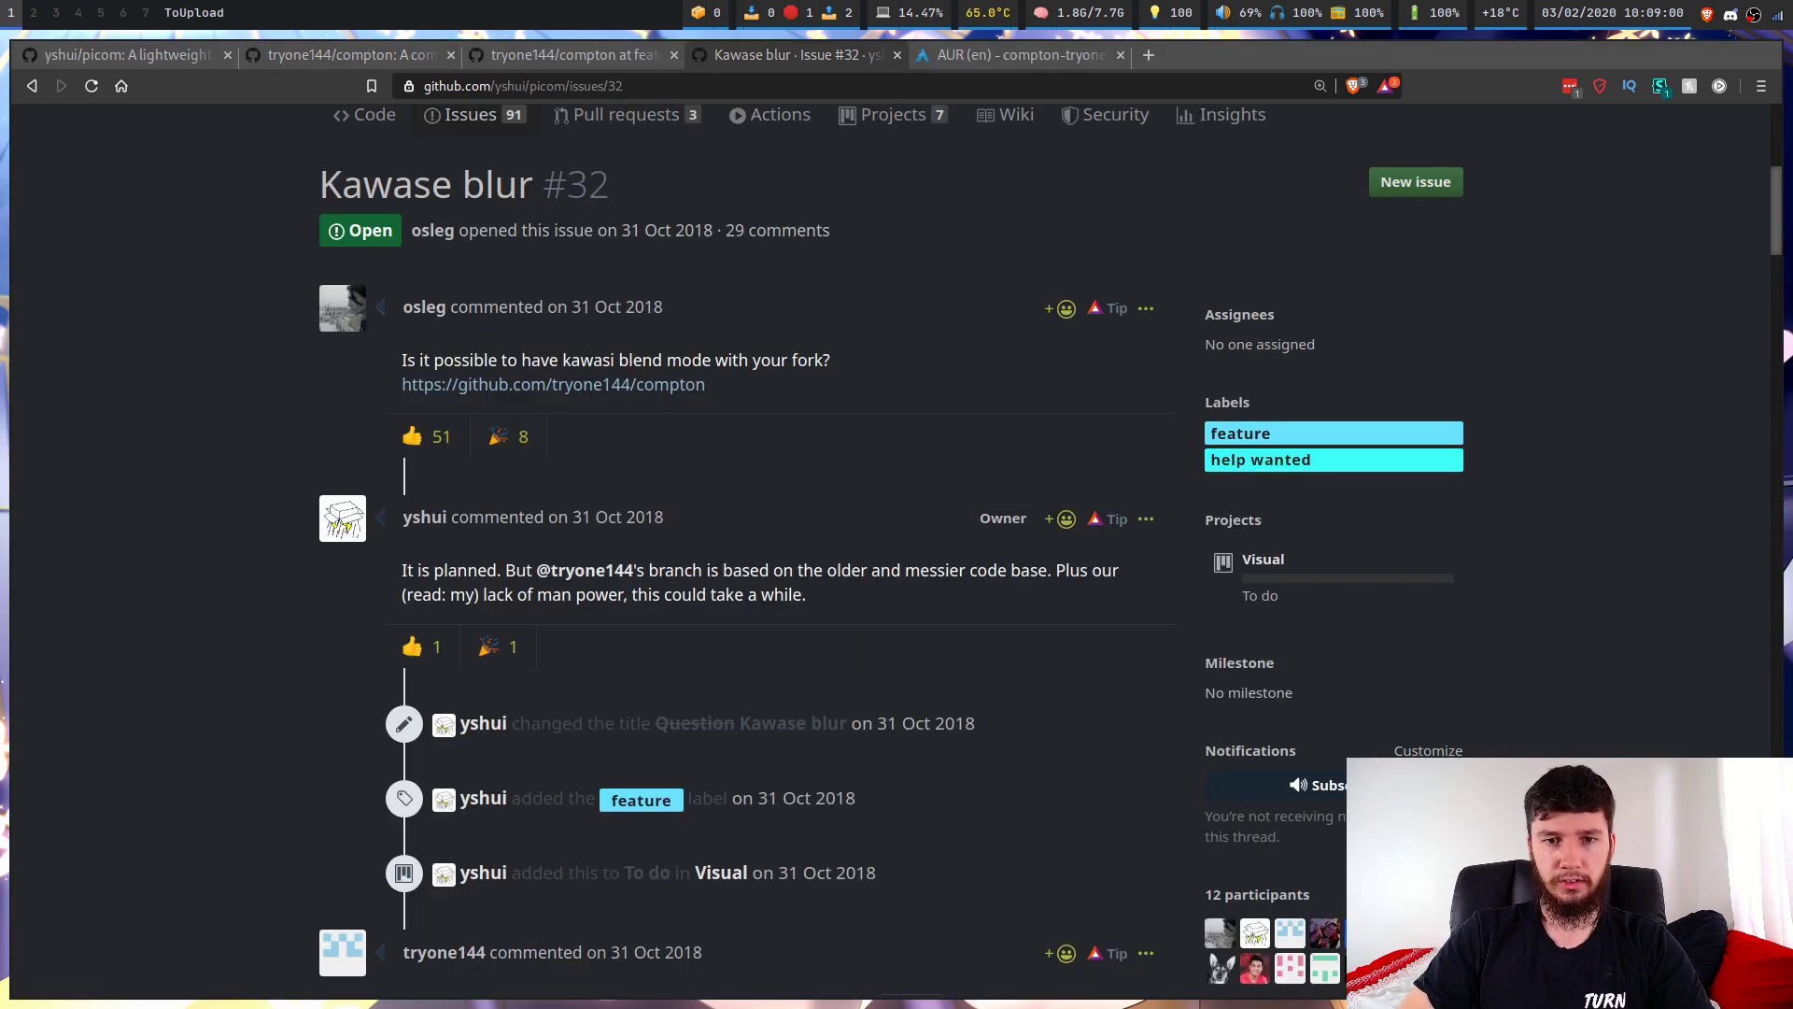
left_click(934, 58)
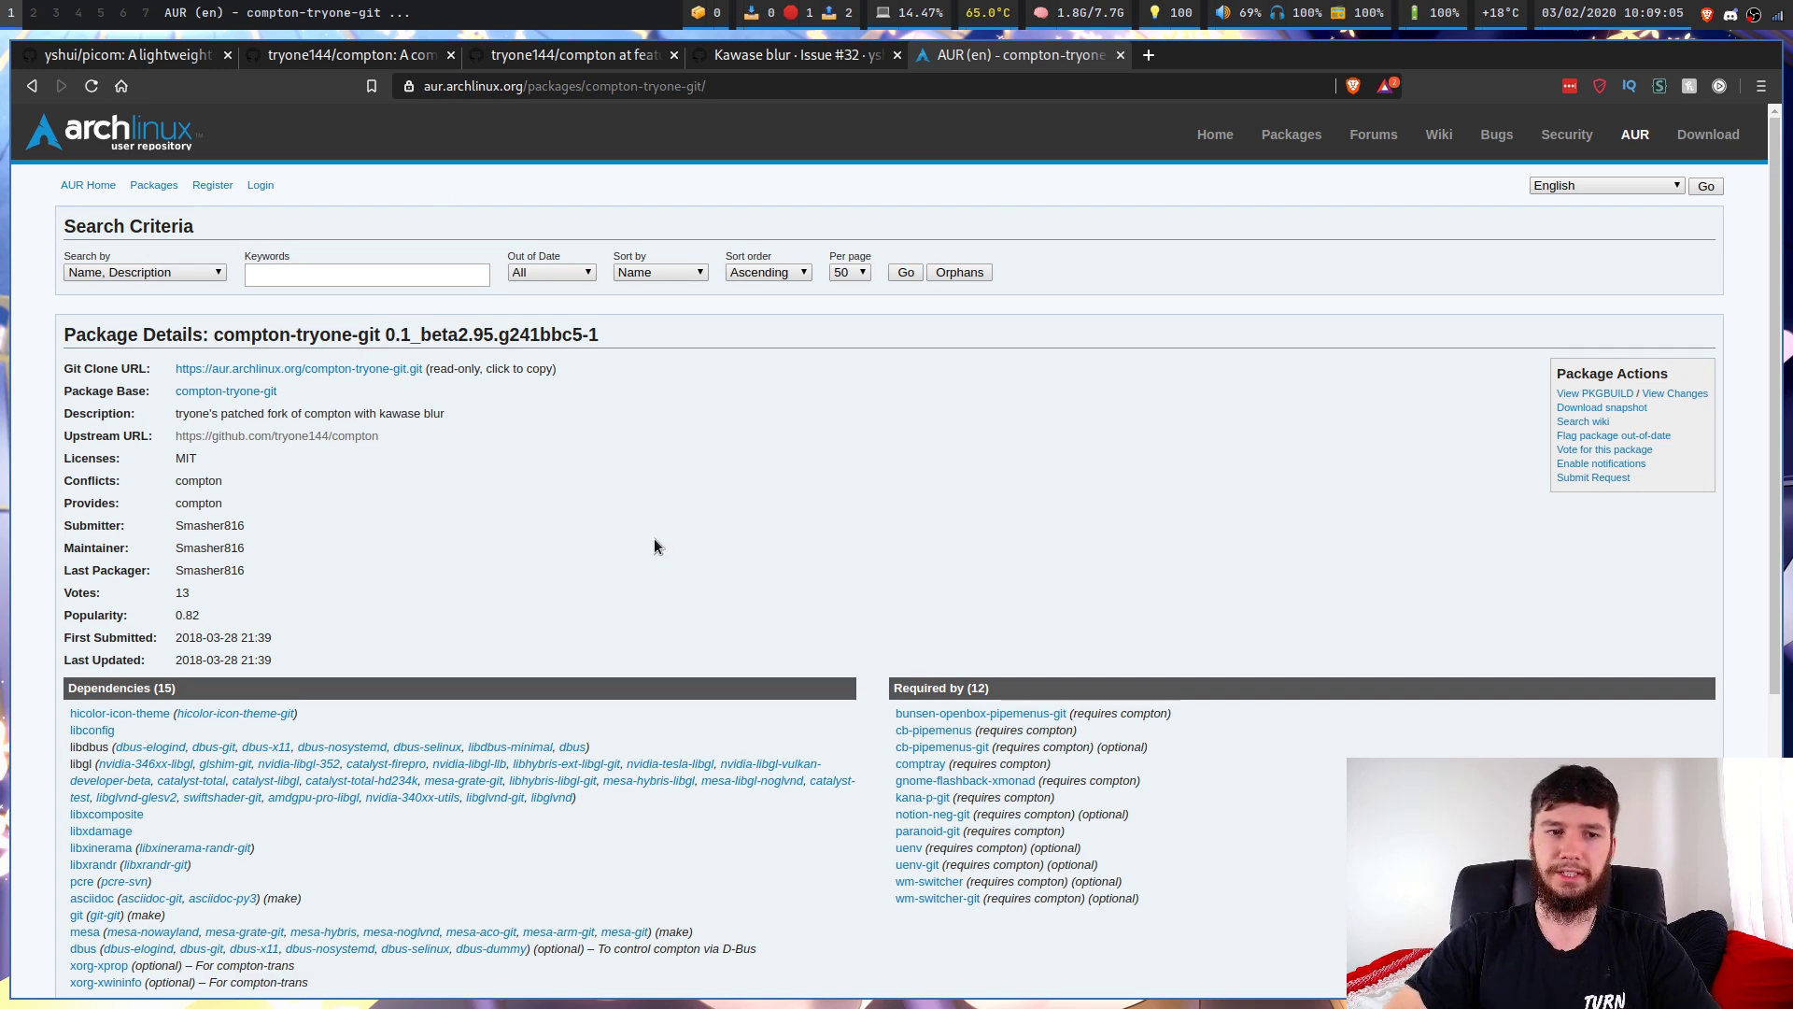
key("super+2")
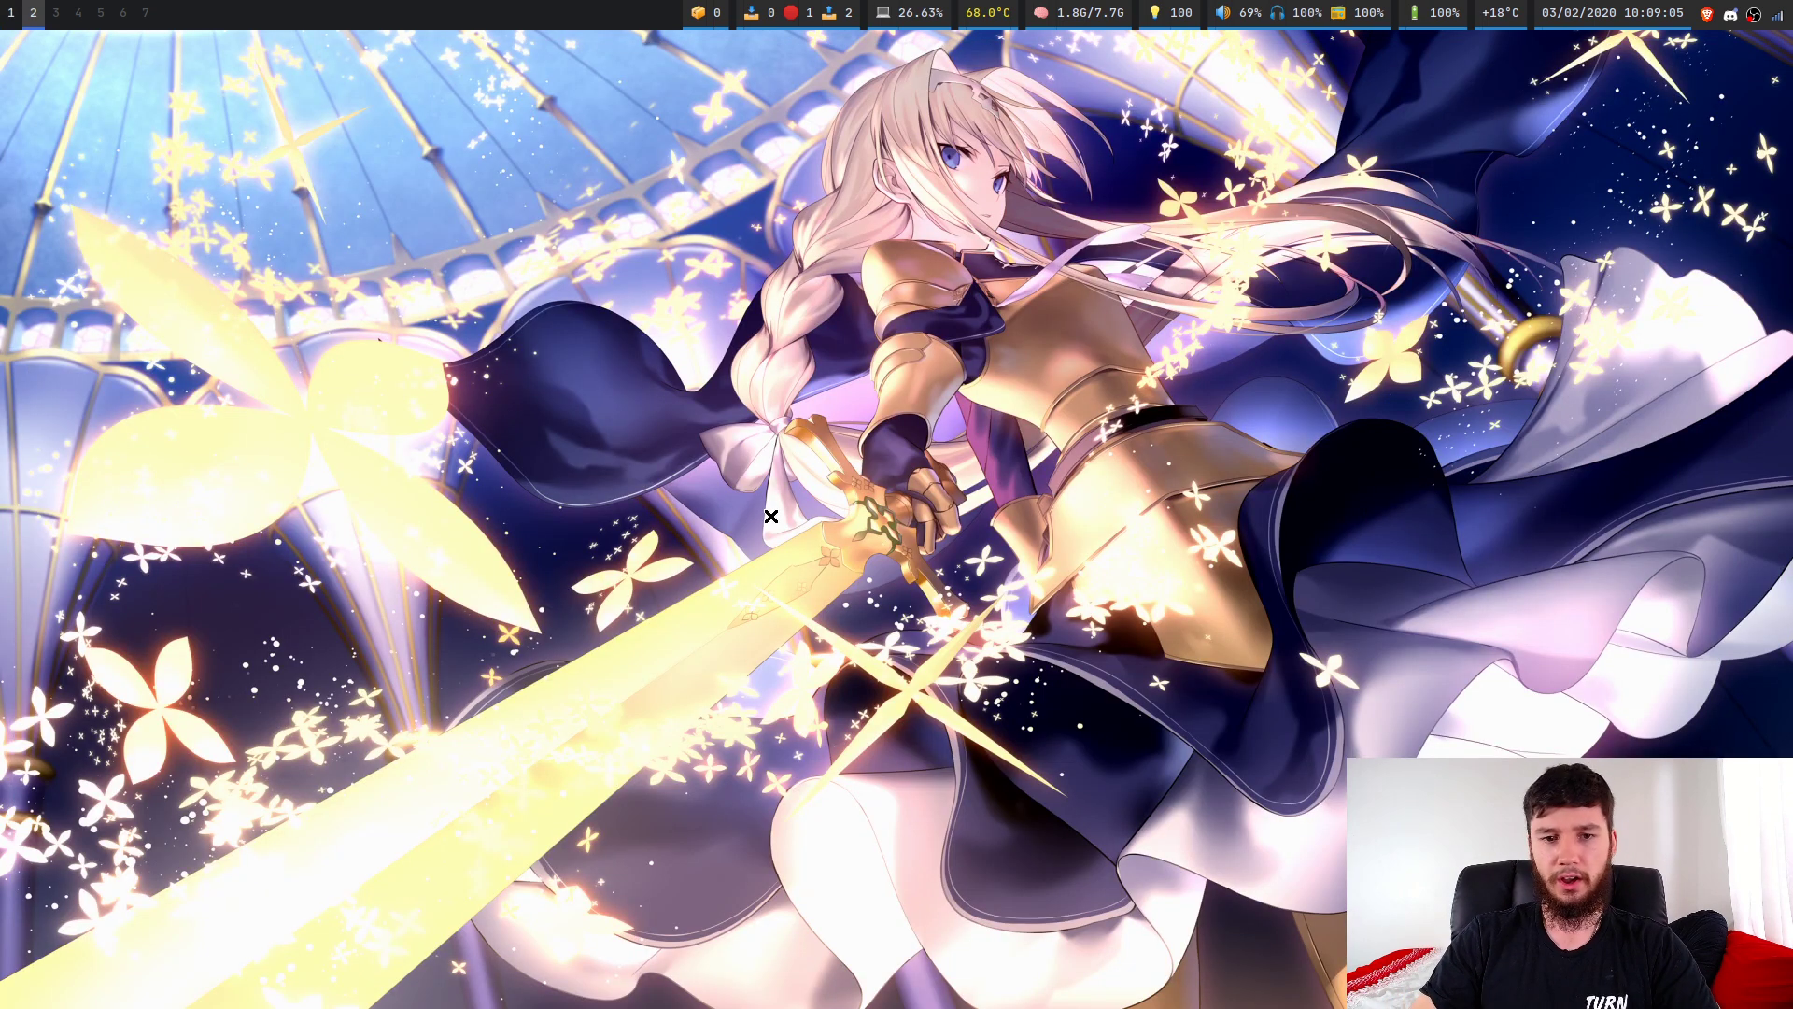
In a new terminal with enlarged text, start installing compton-tryone-git with yay -S.
key("super+Return")
key("ctrl+shift+Page_Up")
key("ctrl+shift+Page_Up")
key("ctrl+shift+Page_Up")
key("ctrl+shift+Page_Up")
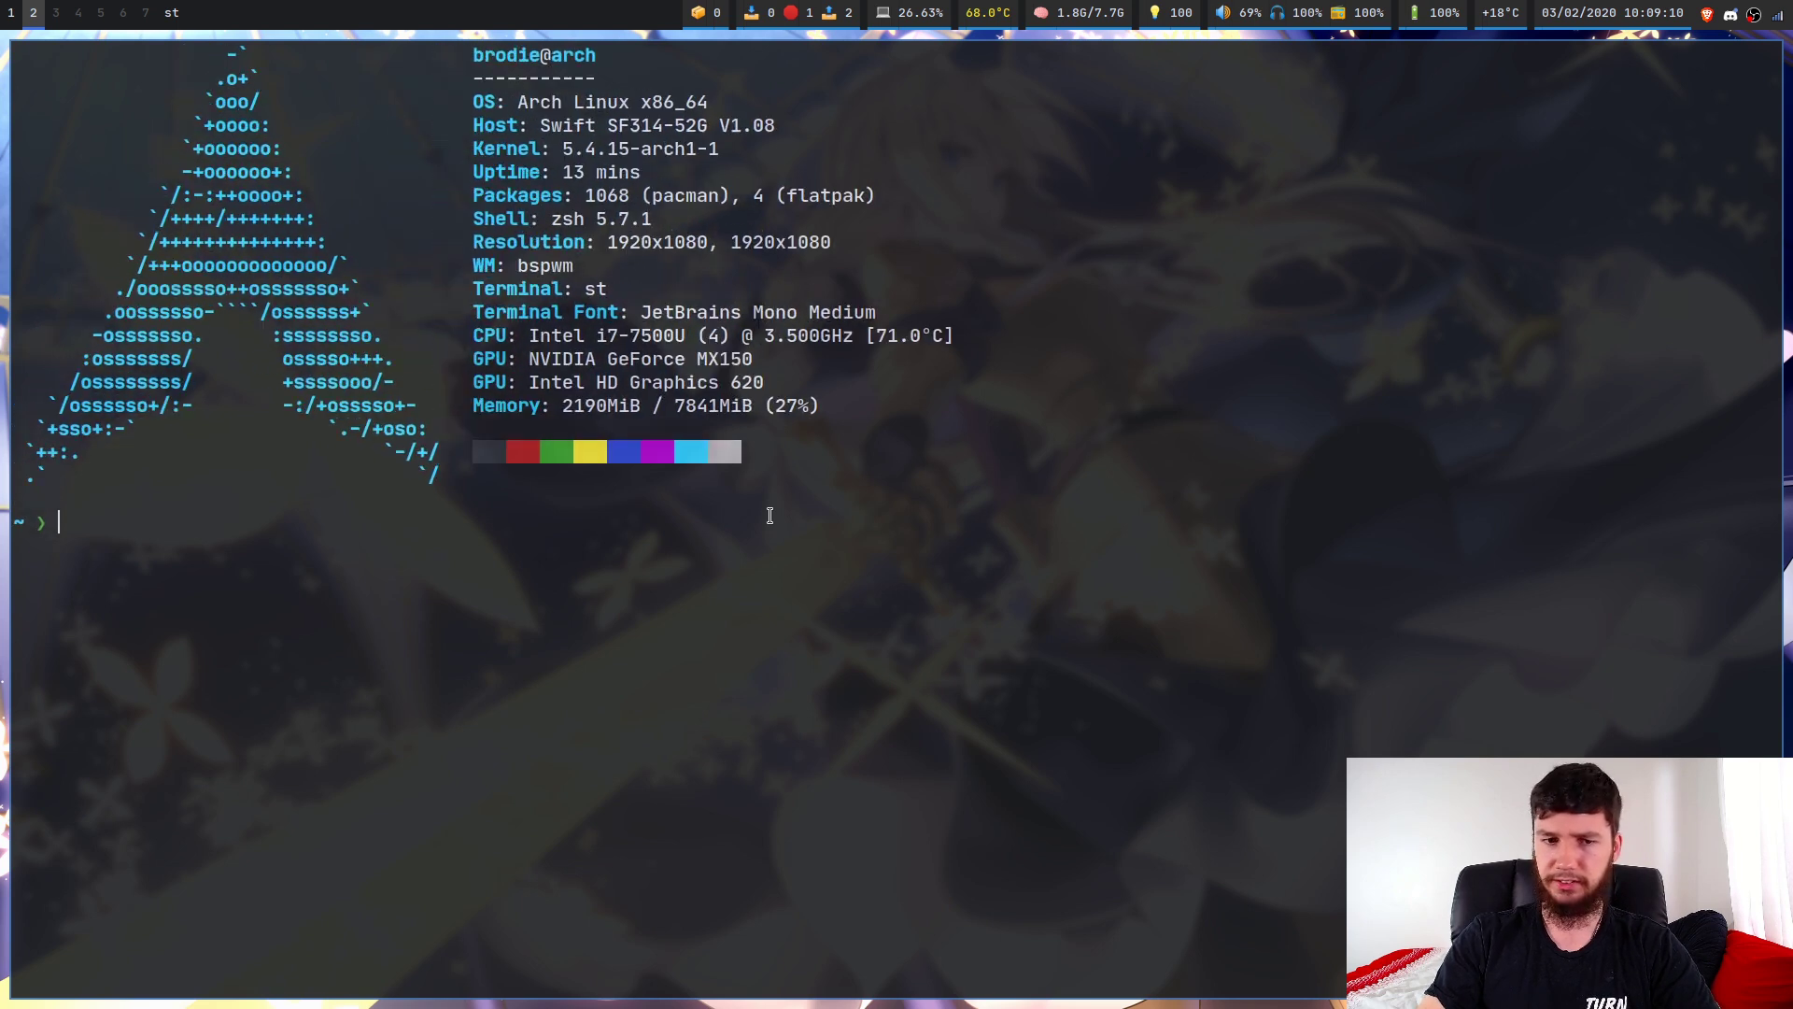
type("yay -")
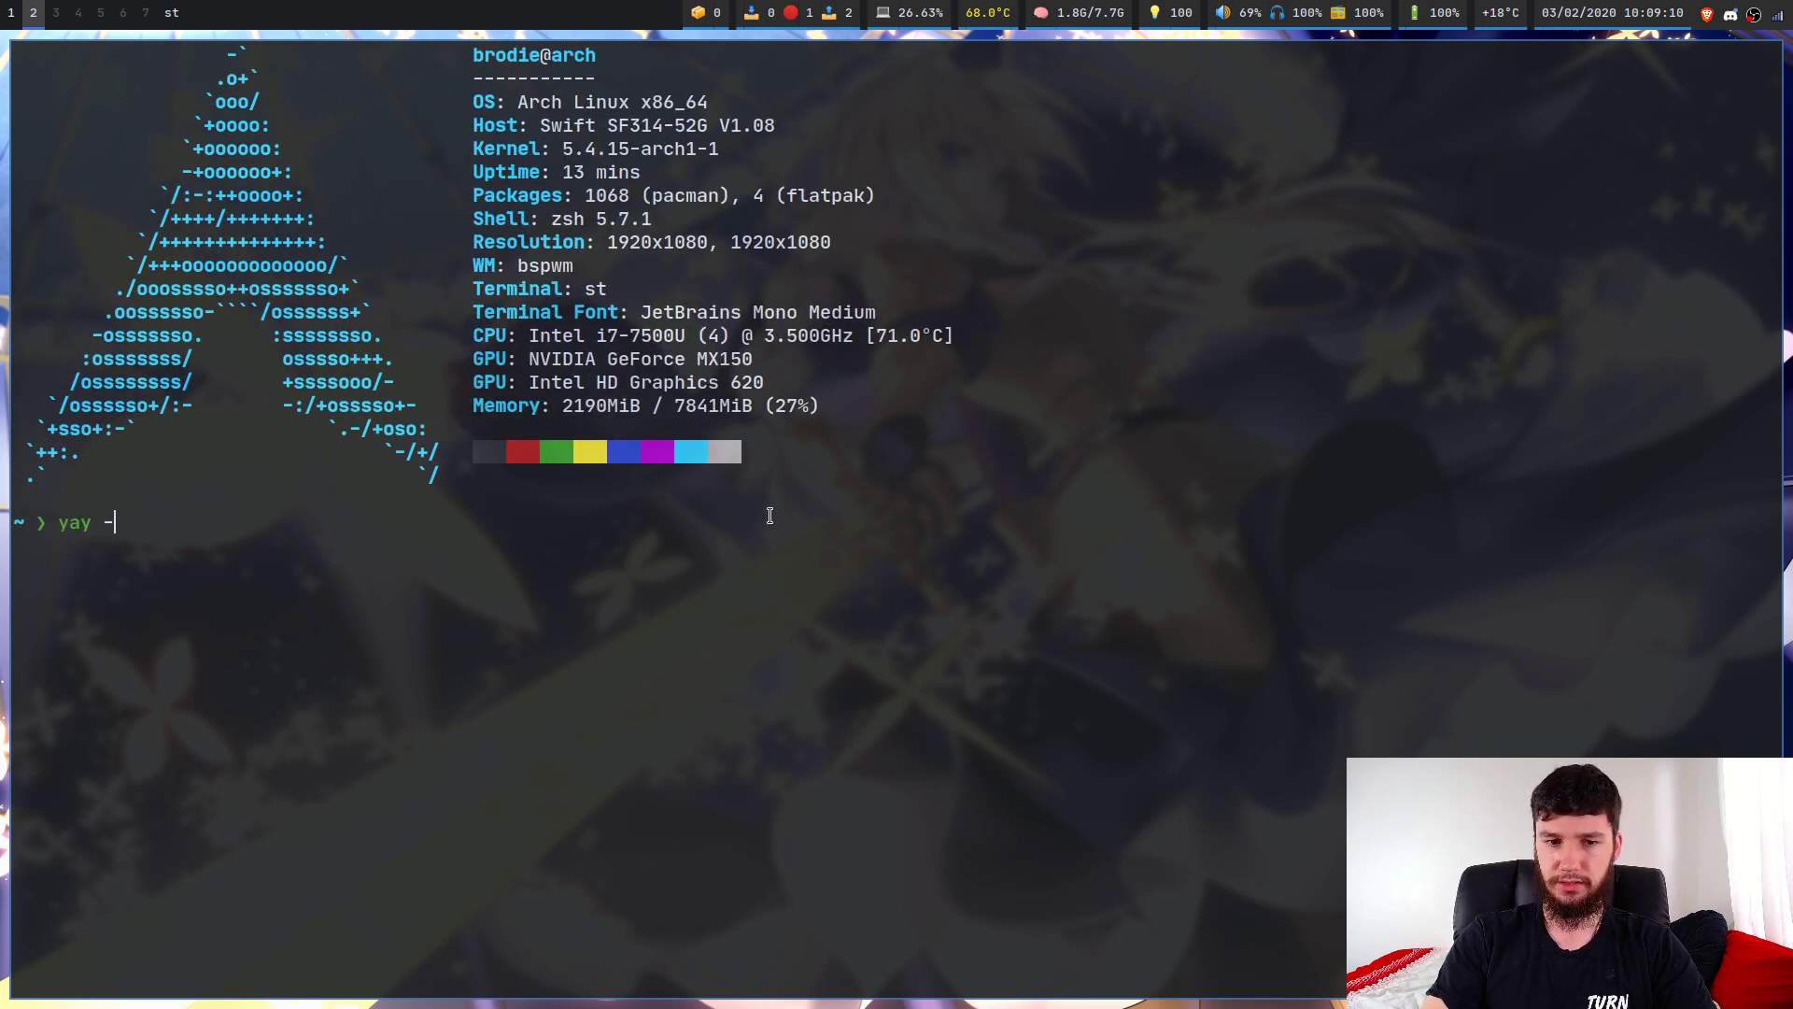
type("S compton")
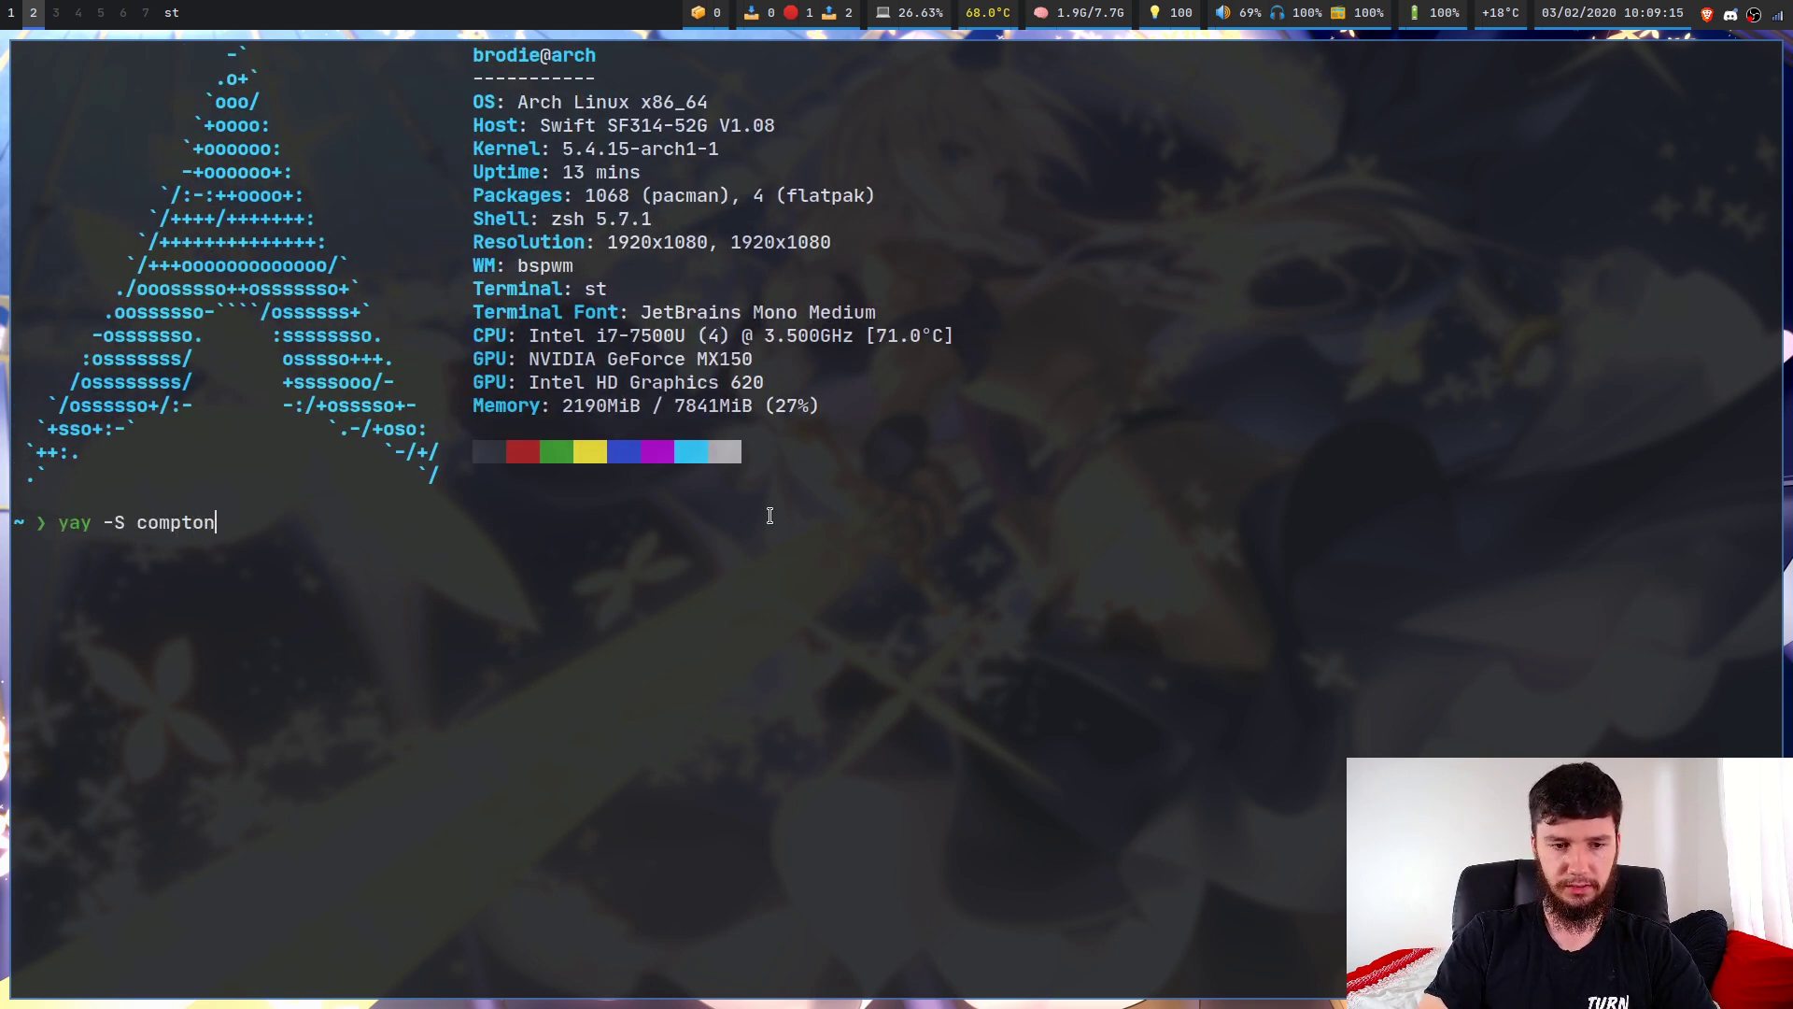
type("-tryone-")
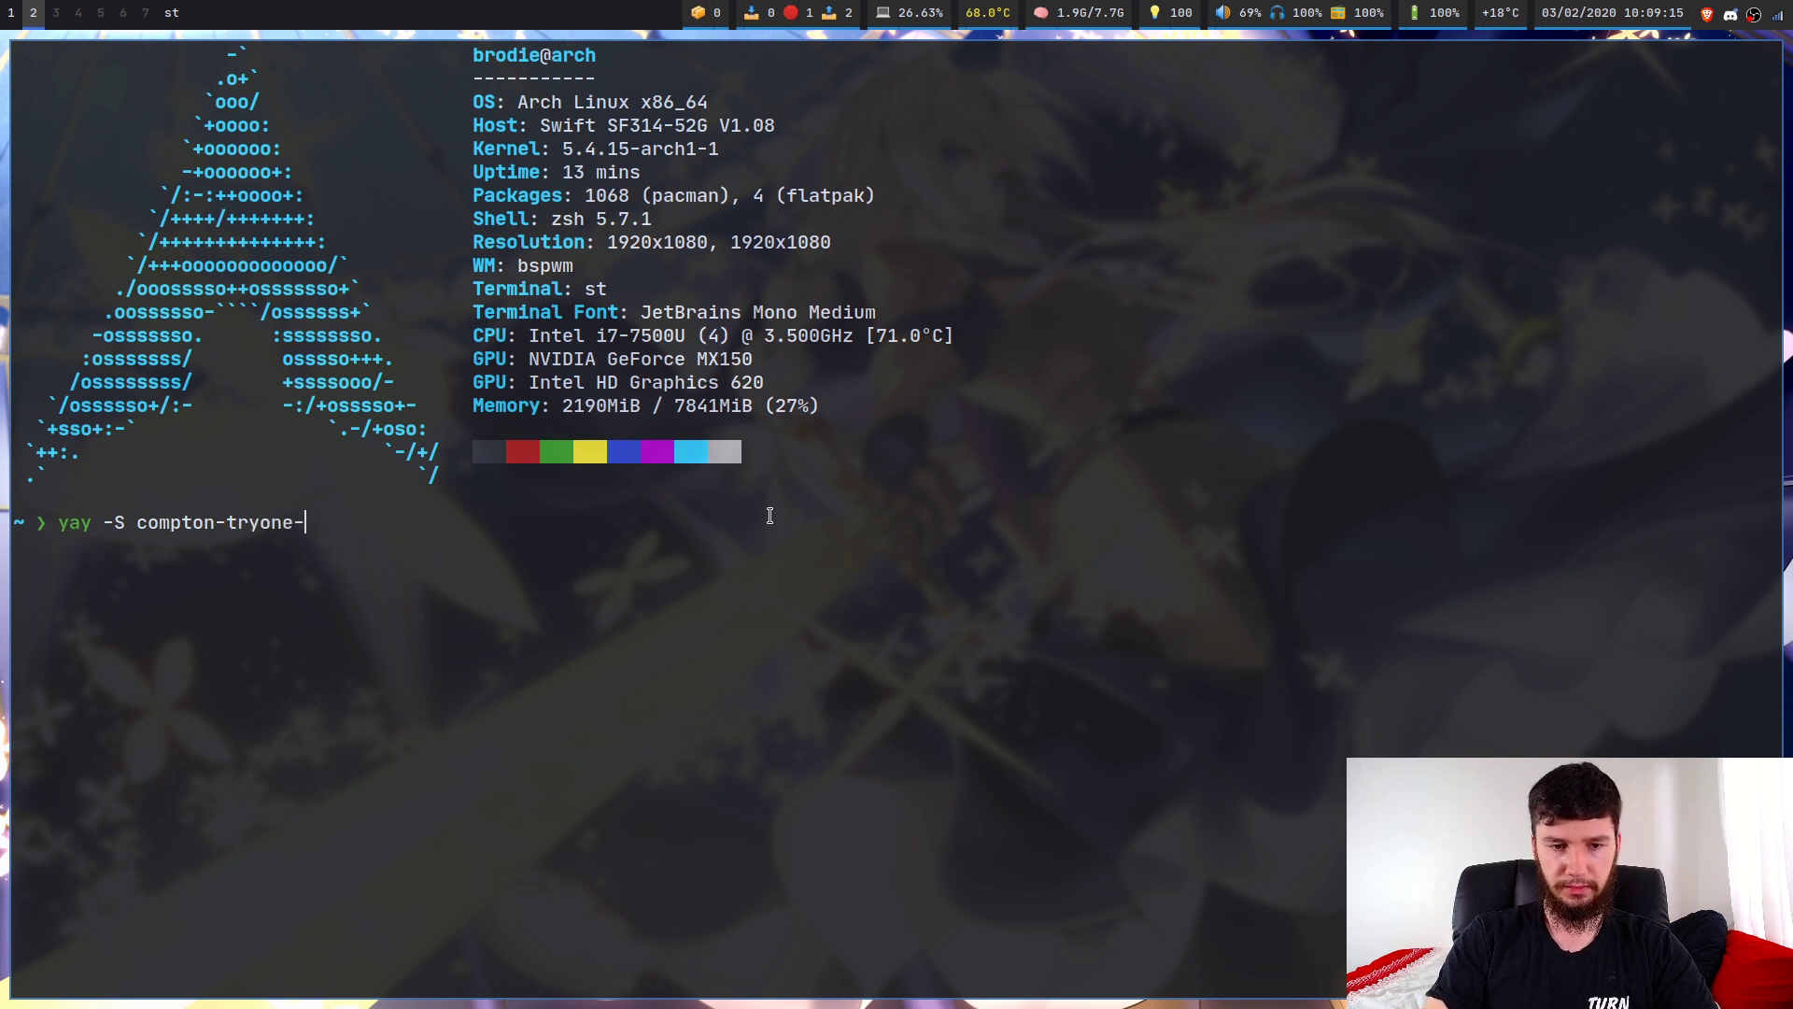
type("git")
key("Return")
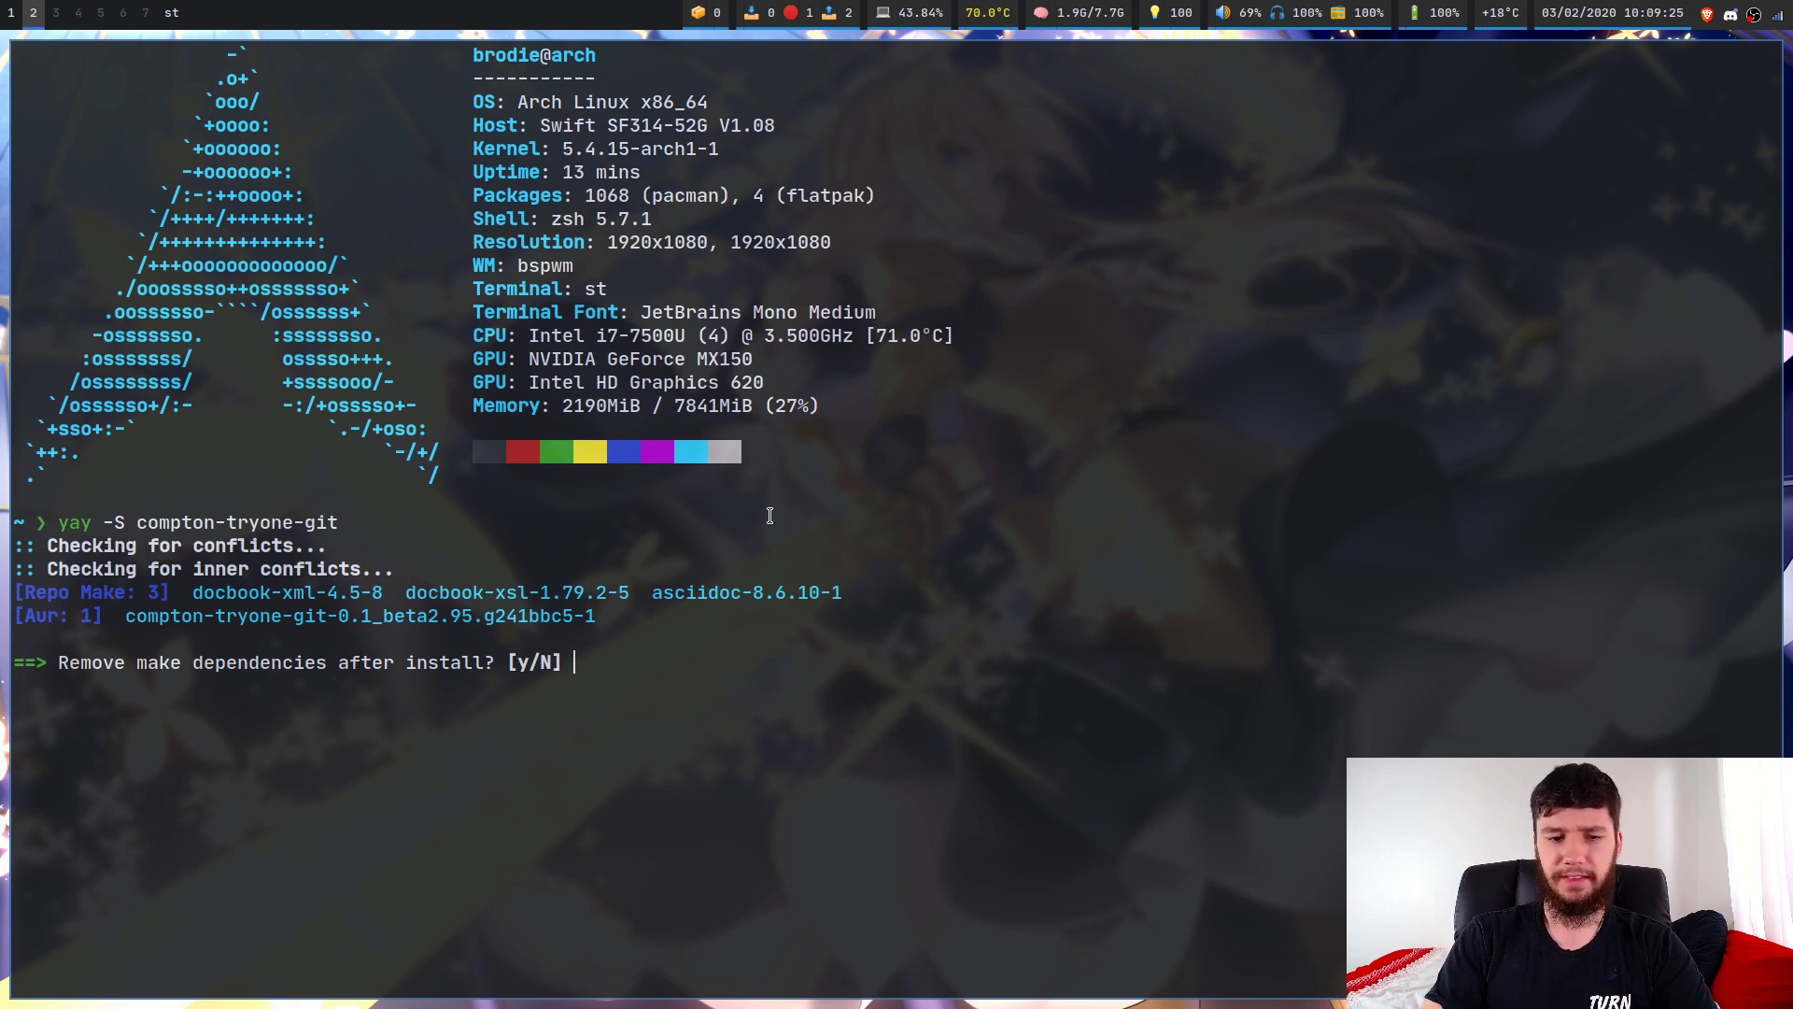
Agree to remove make dependencies, skip clean build and diffs, then decline the installation.
type("y")
key("Return")
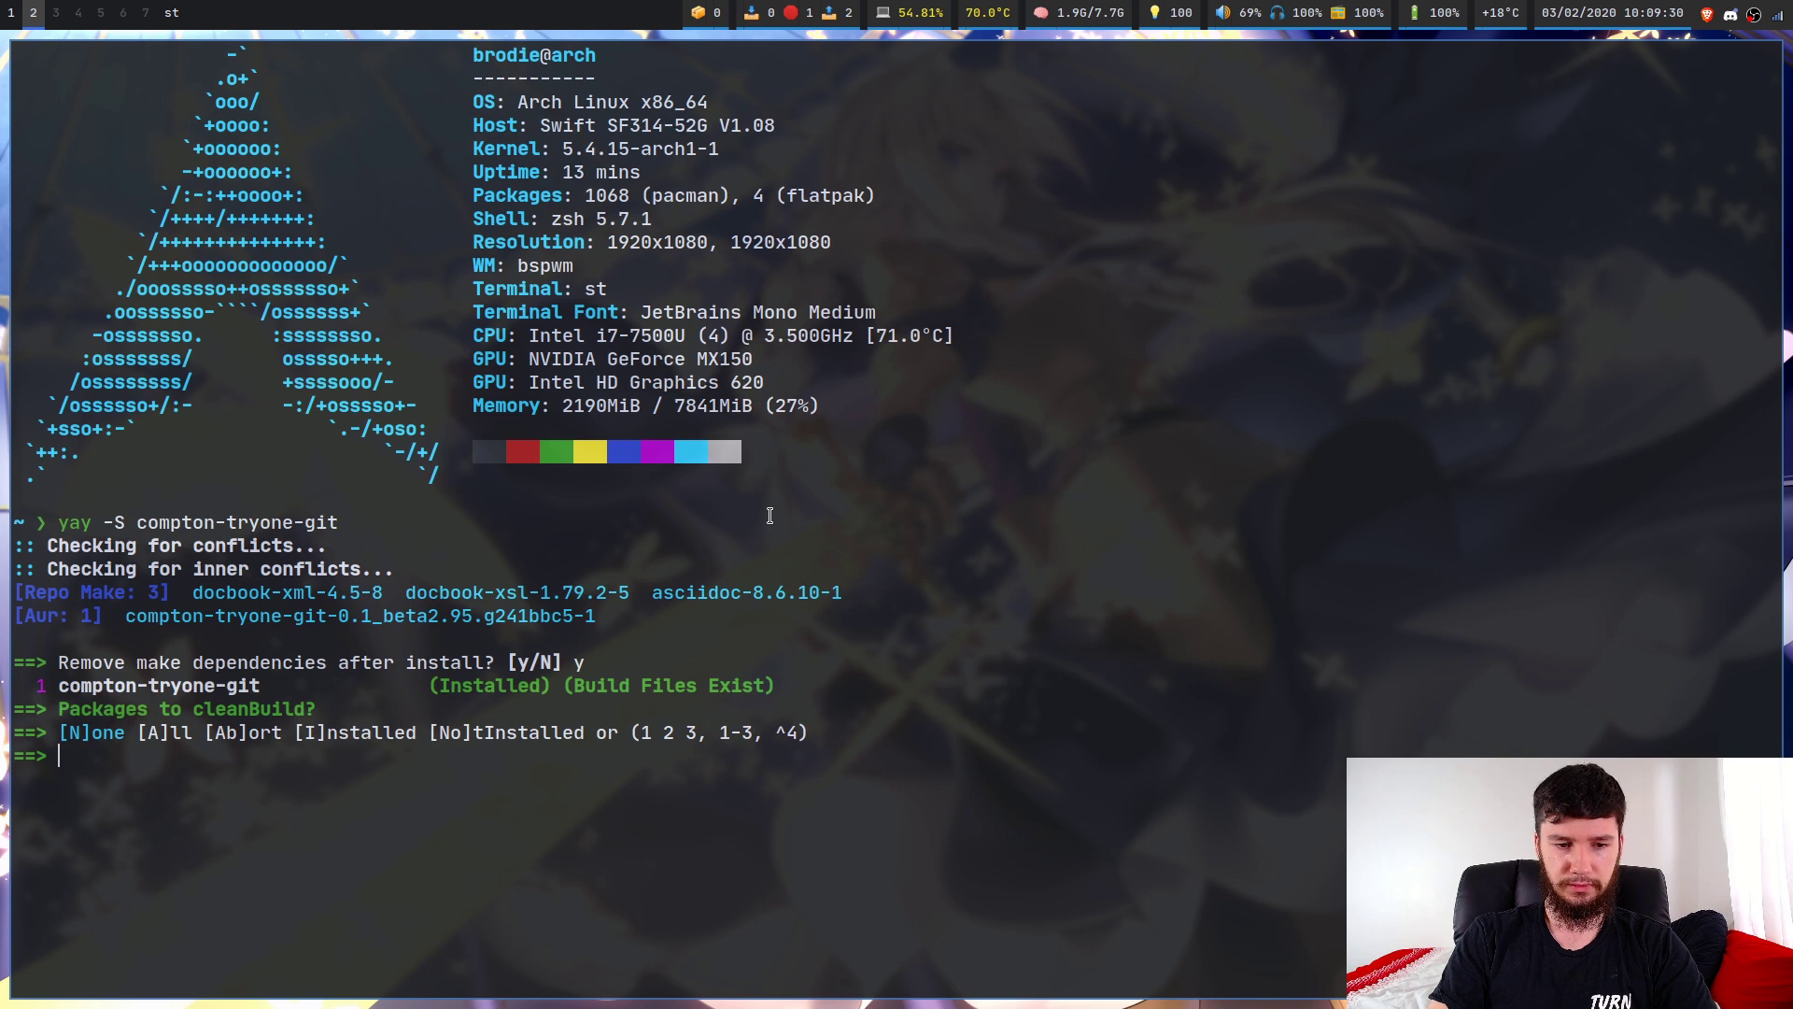
type("N")
key("Return")
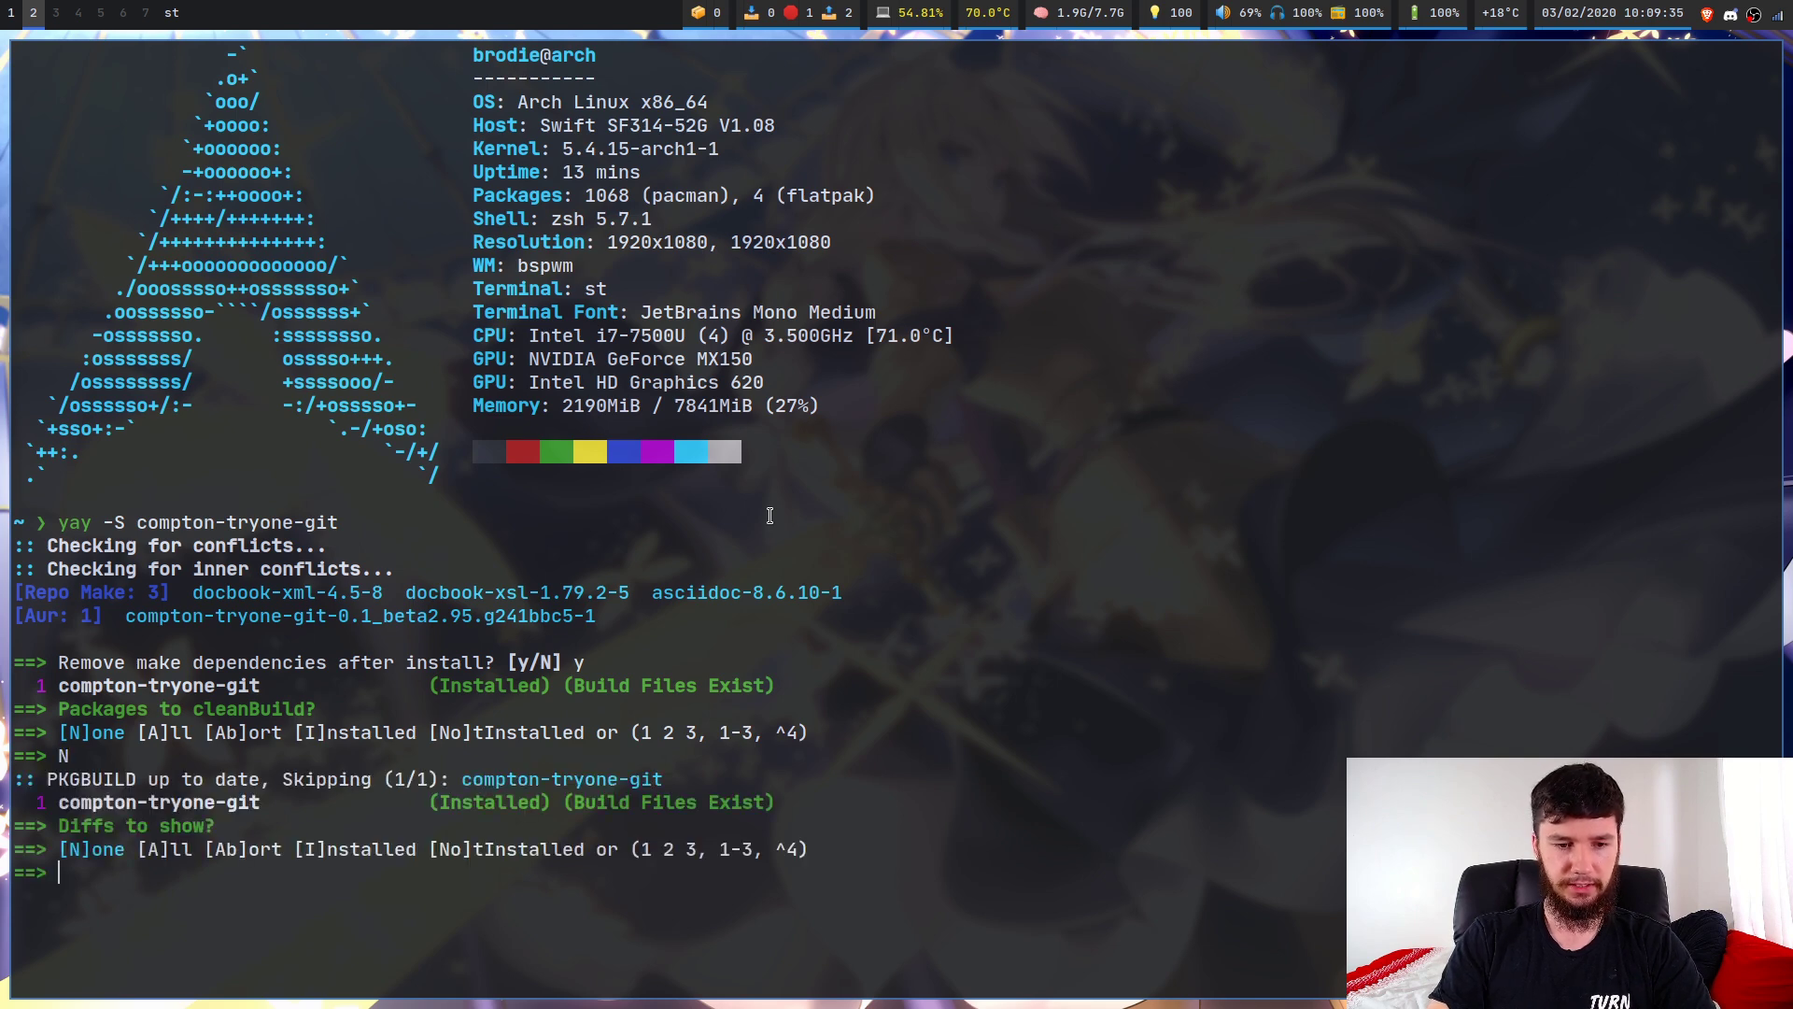
type("N")
key("Return")
type("n")
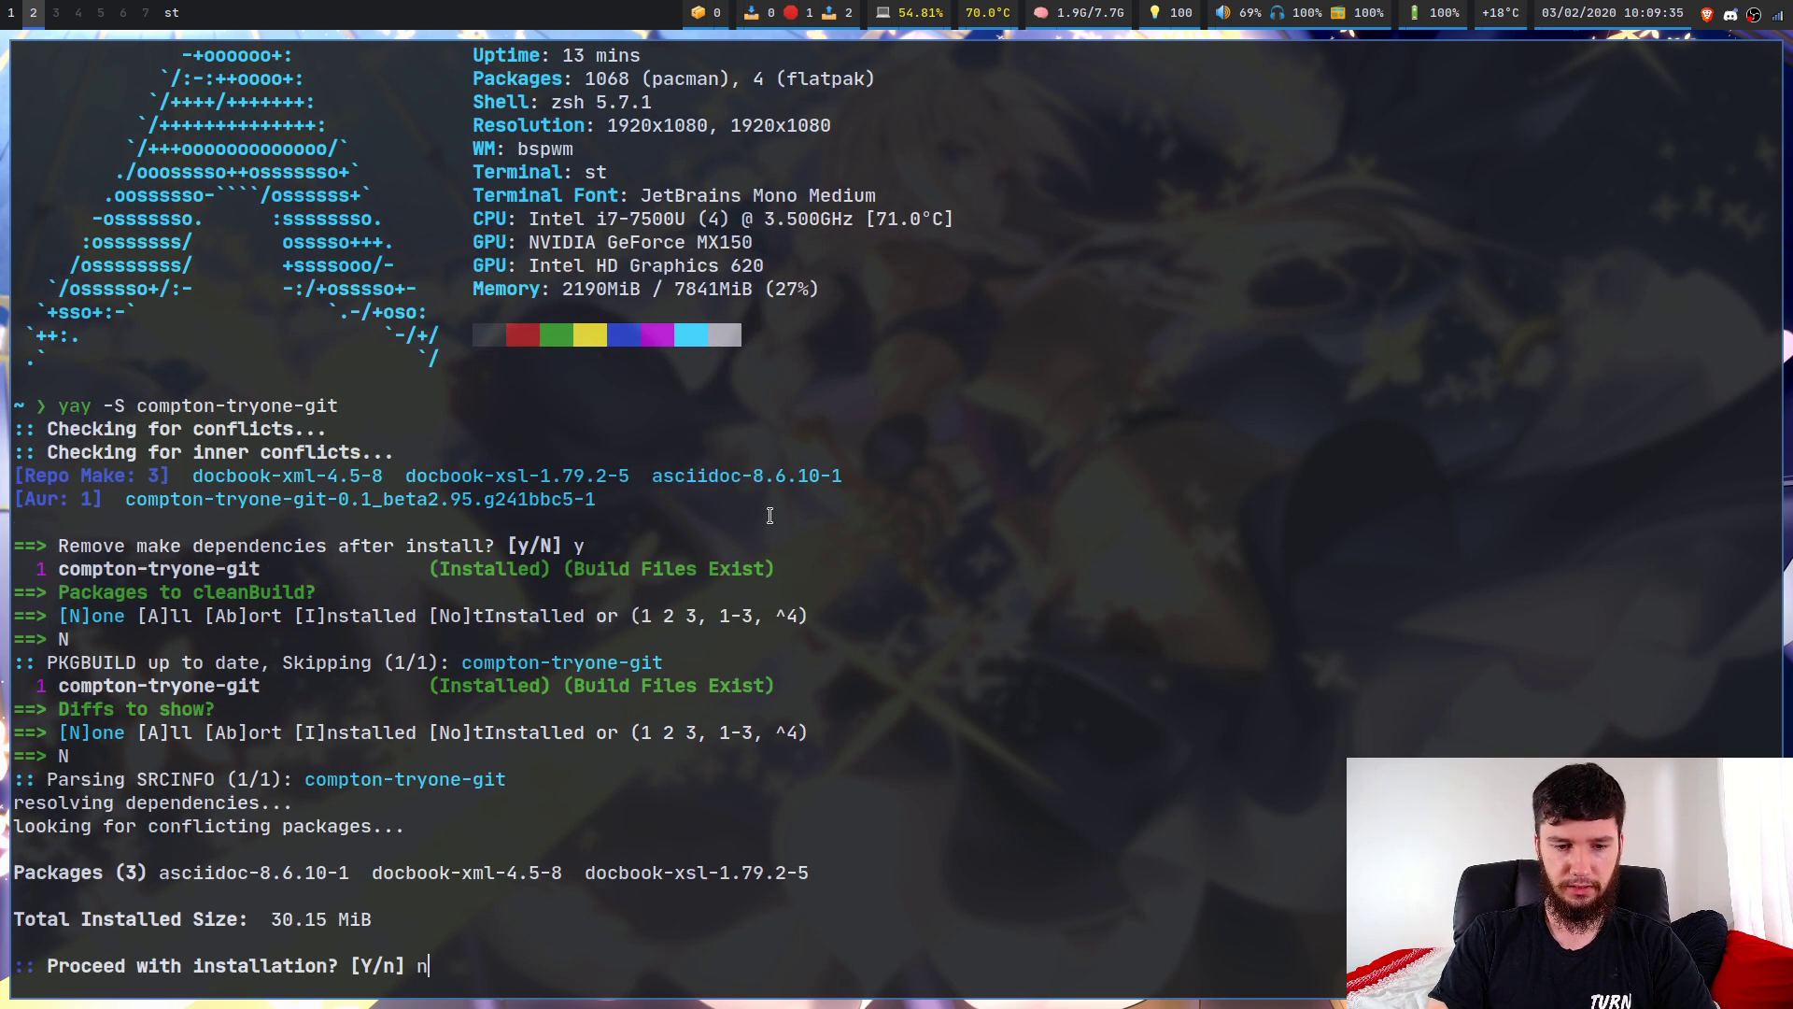
key("Return")
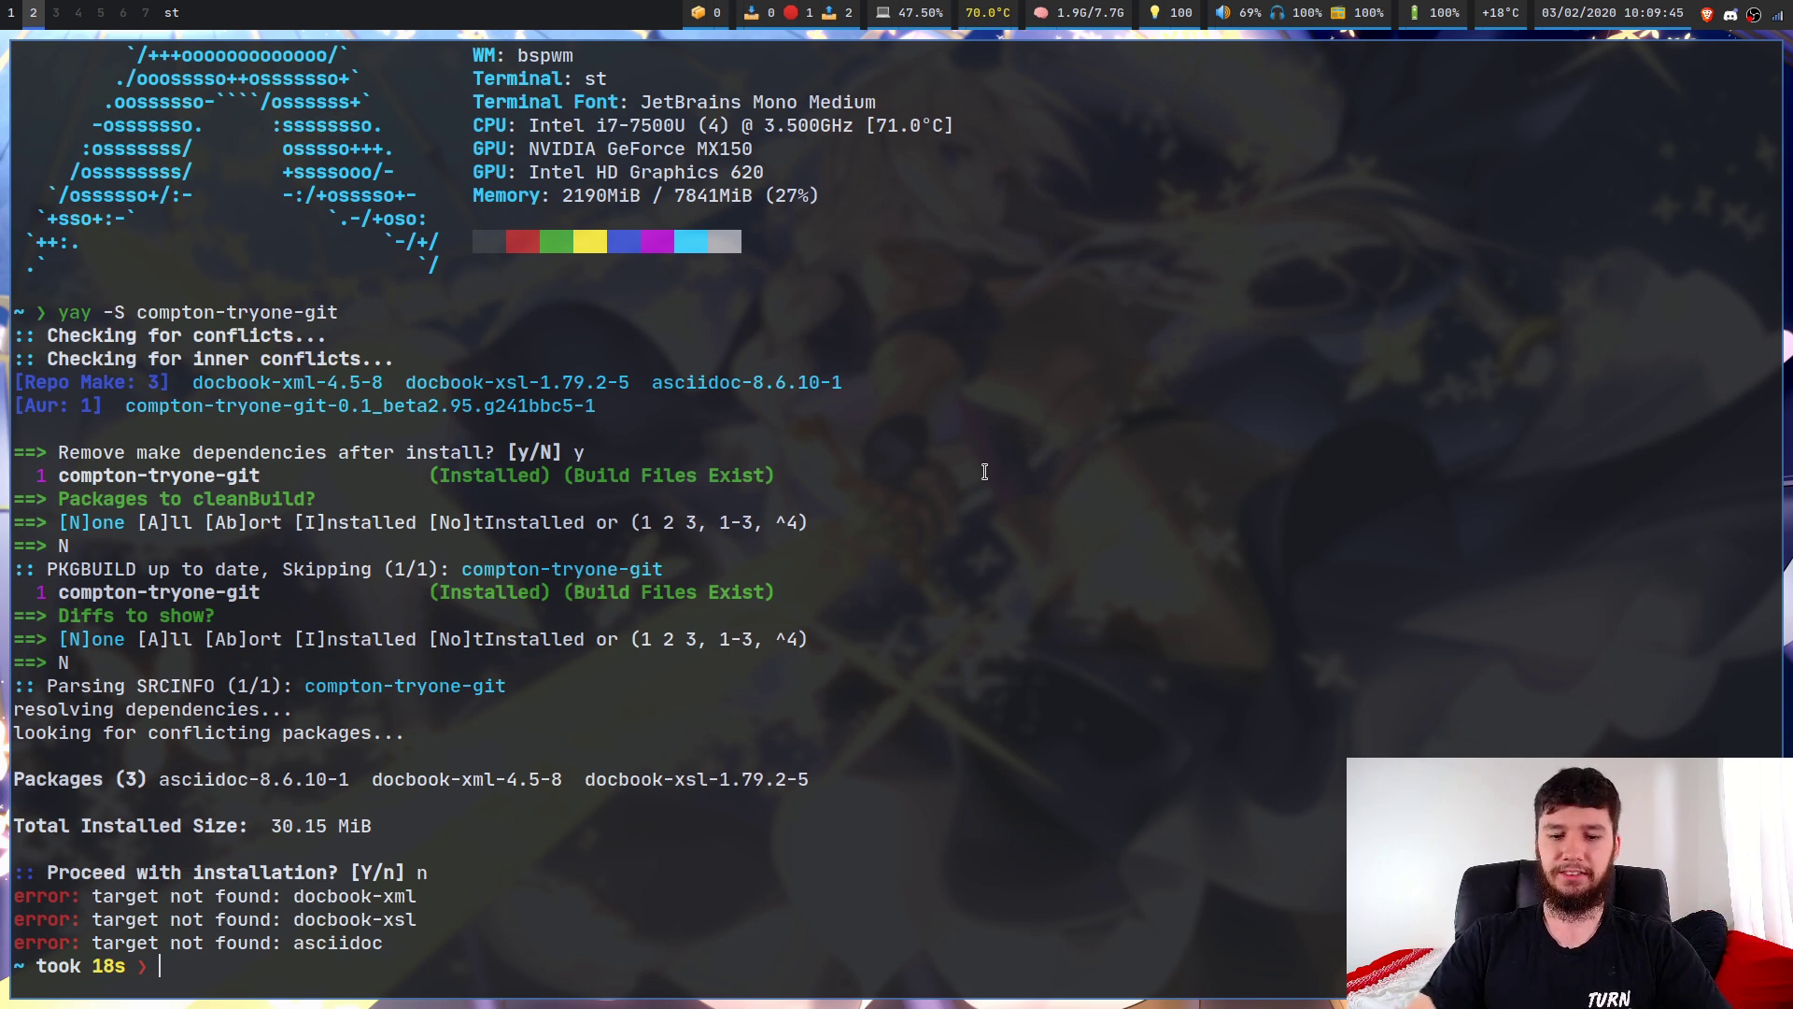
Launch lf, enter .config and search for 'compton' to land on compton.conf.
type("lf")
key("Return")
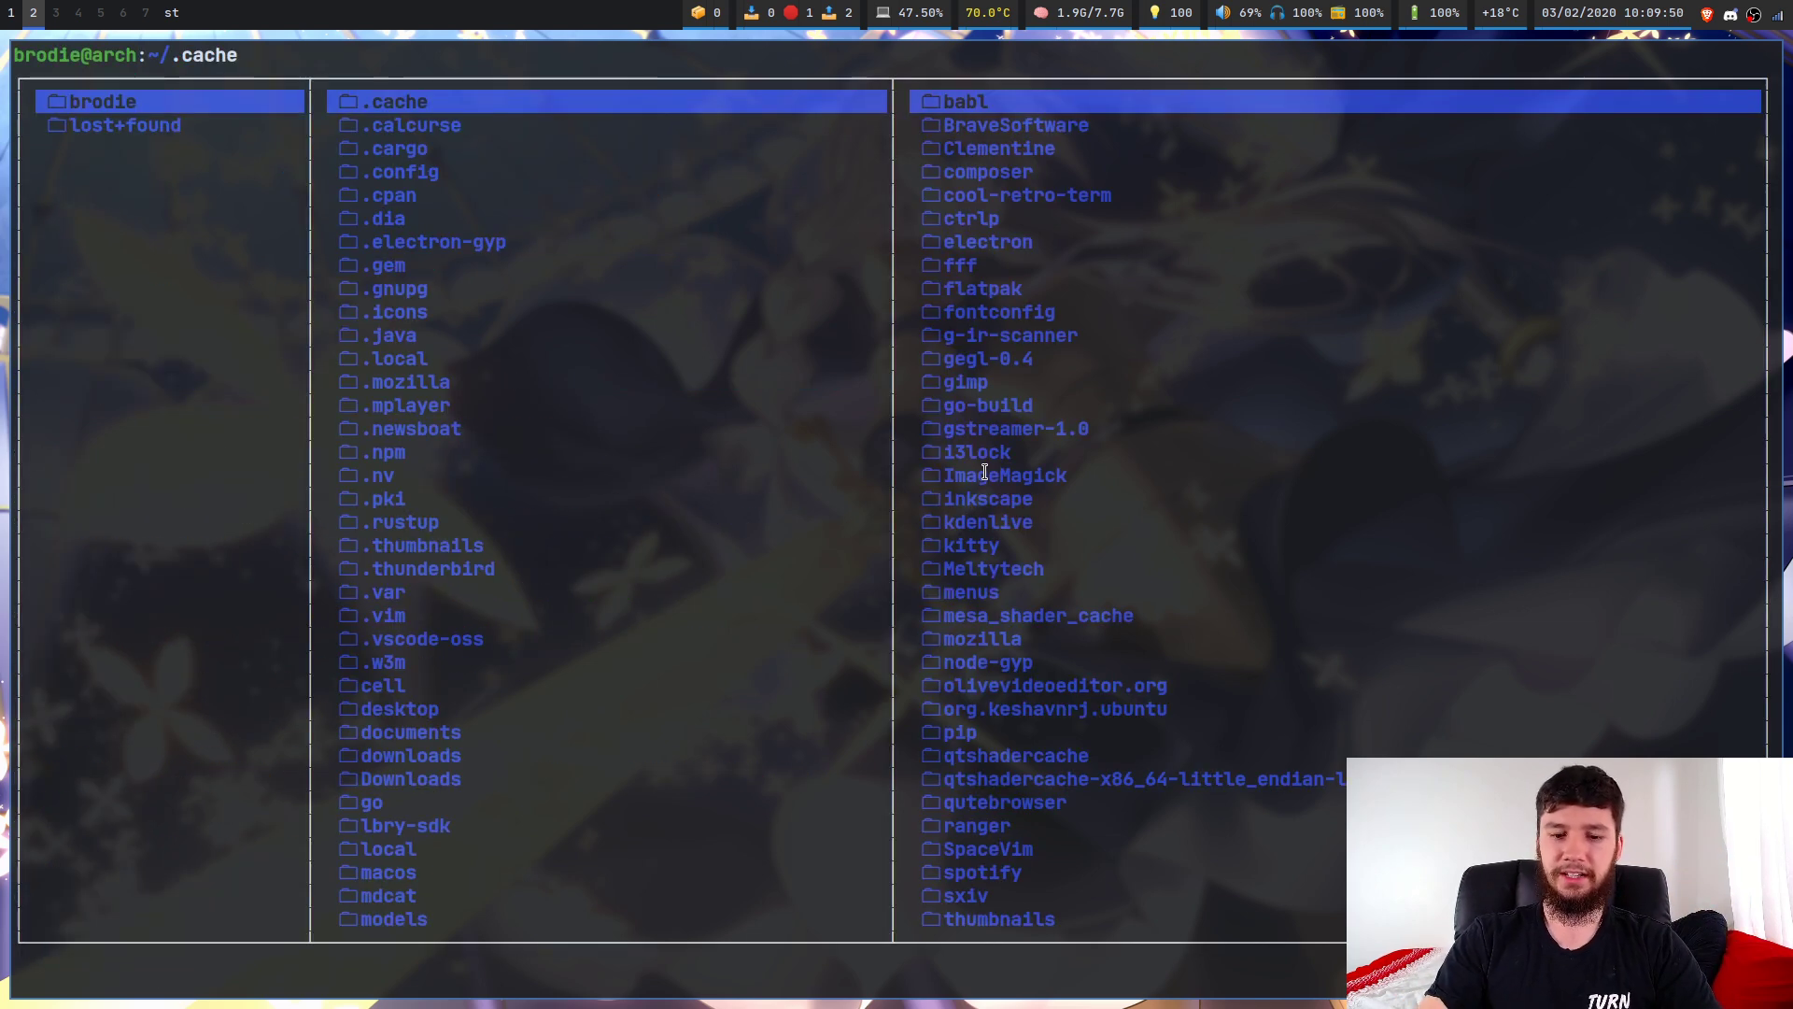
key("j")
key("j")
key("j")
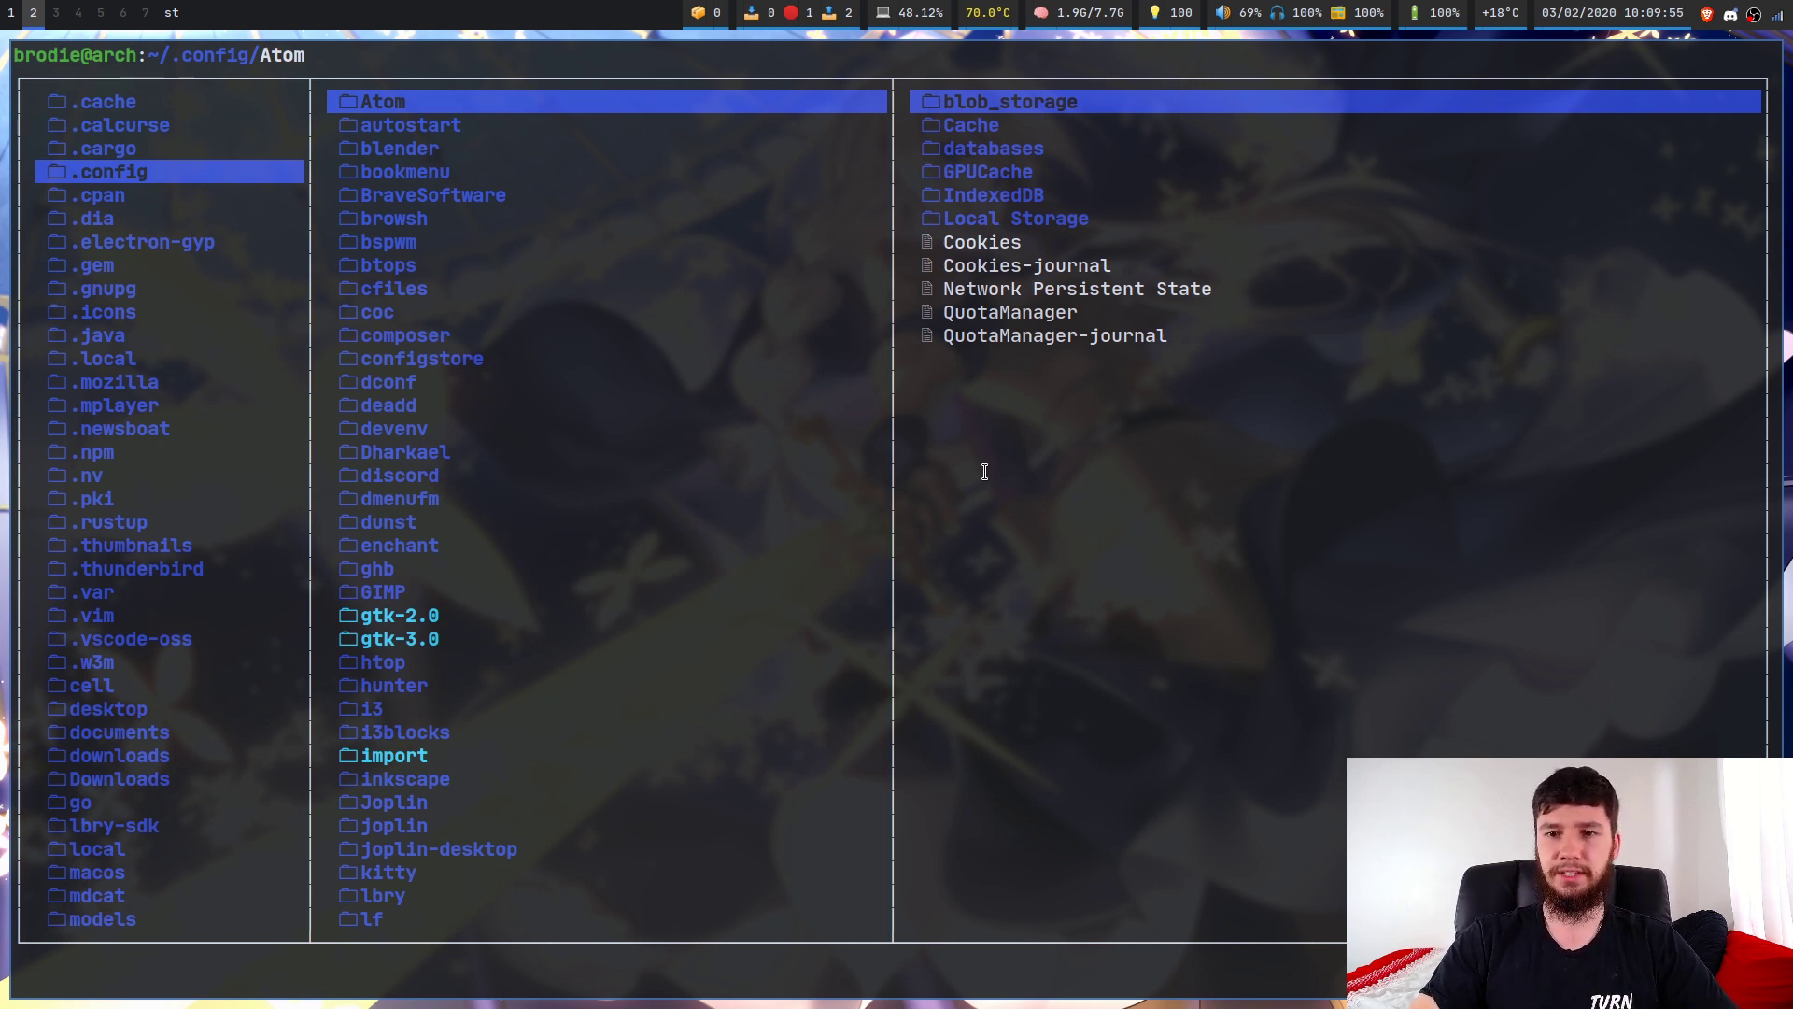
key("slash")
type("compton")
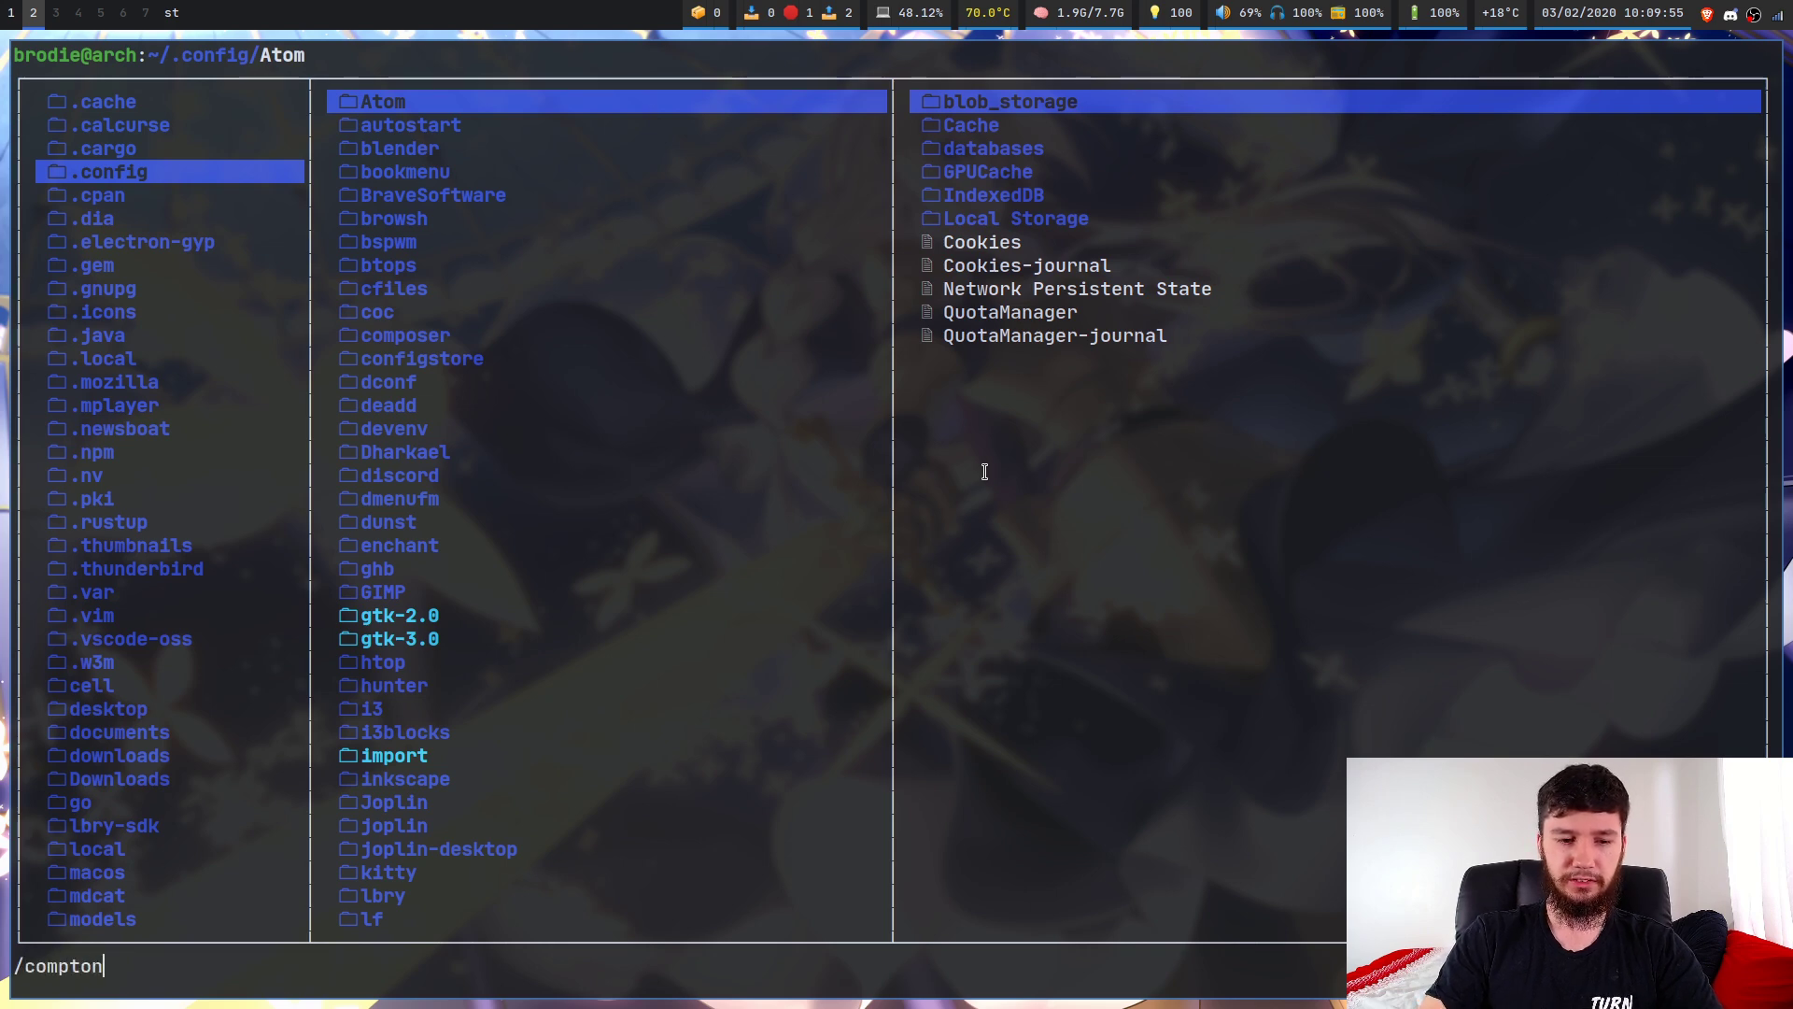
key("Return")
Check the compton.conf preview, then open a fresh terminal on workspace 3.
key("k")
key("j")
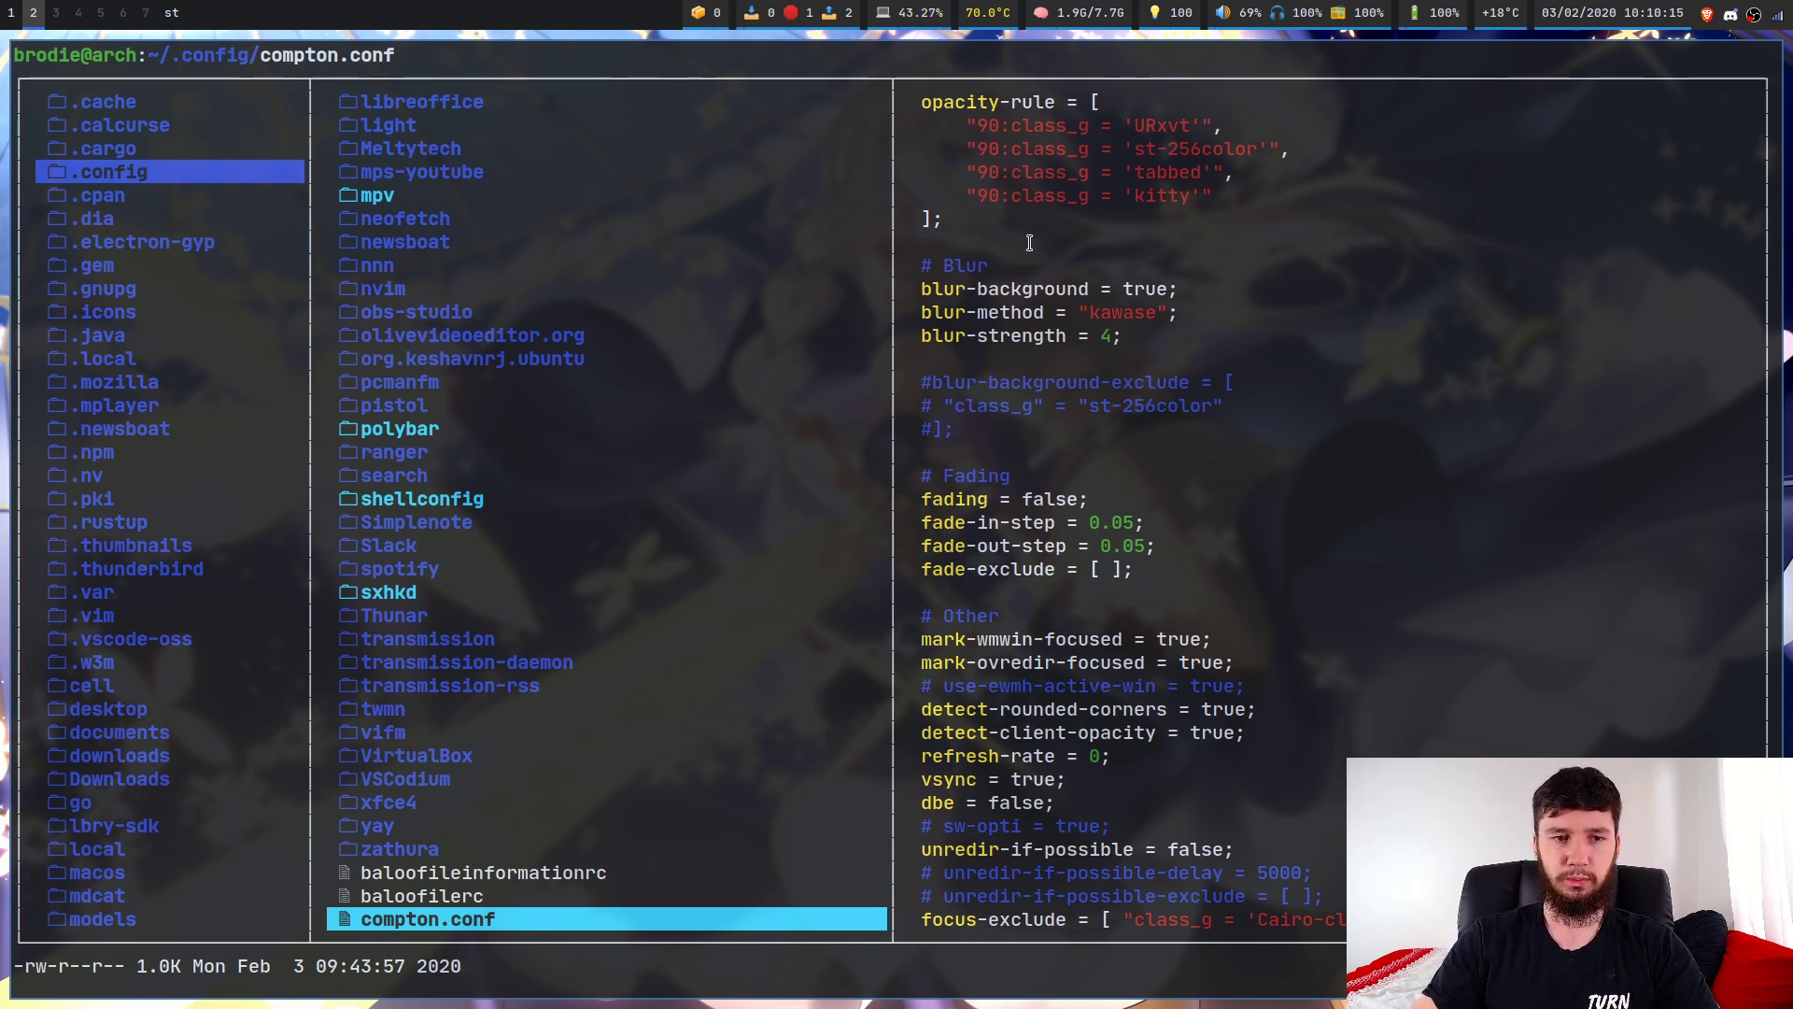
key("super+3")
key("super+Return")
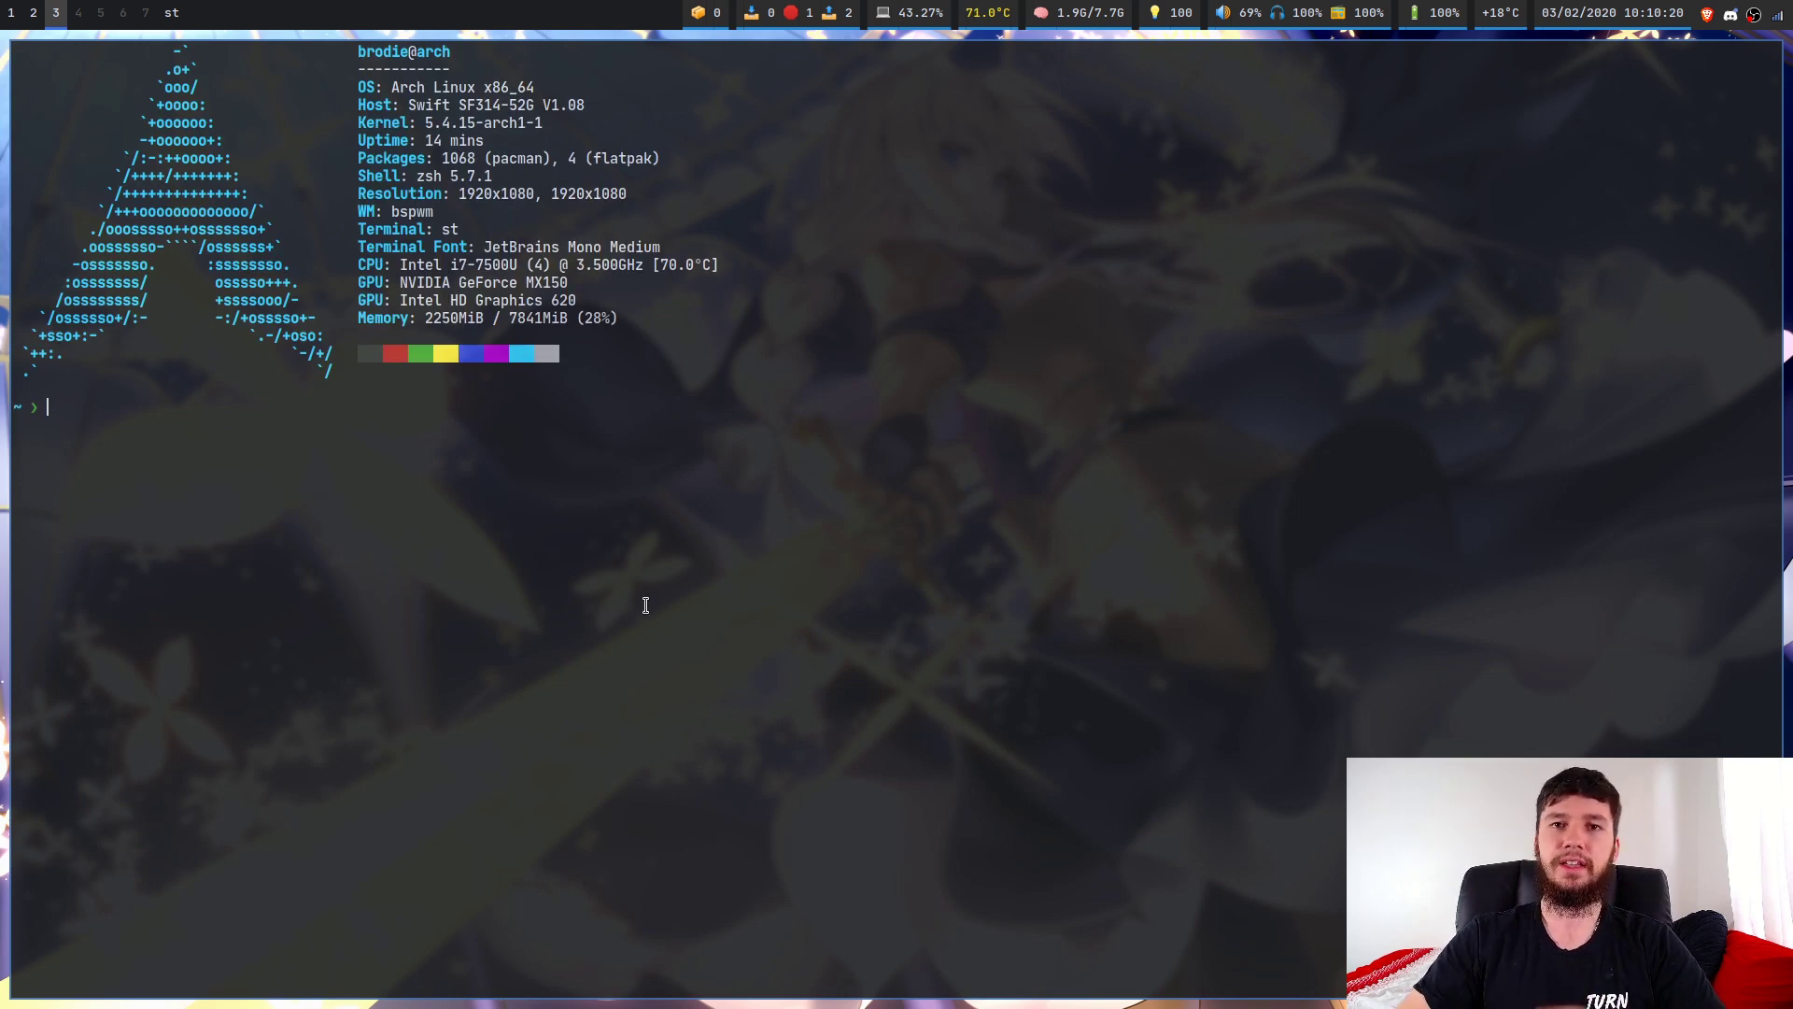
Run xprop on the left terminal to read its st-256color WM_CLASS, then close the right terminal.
key("ctrl+shift+Page_Up")
key("ctrl+shift+Page_Up")
key("ctrl+shift+Page_Up")
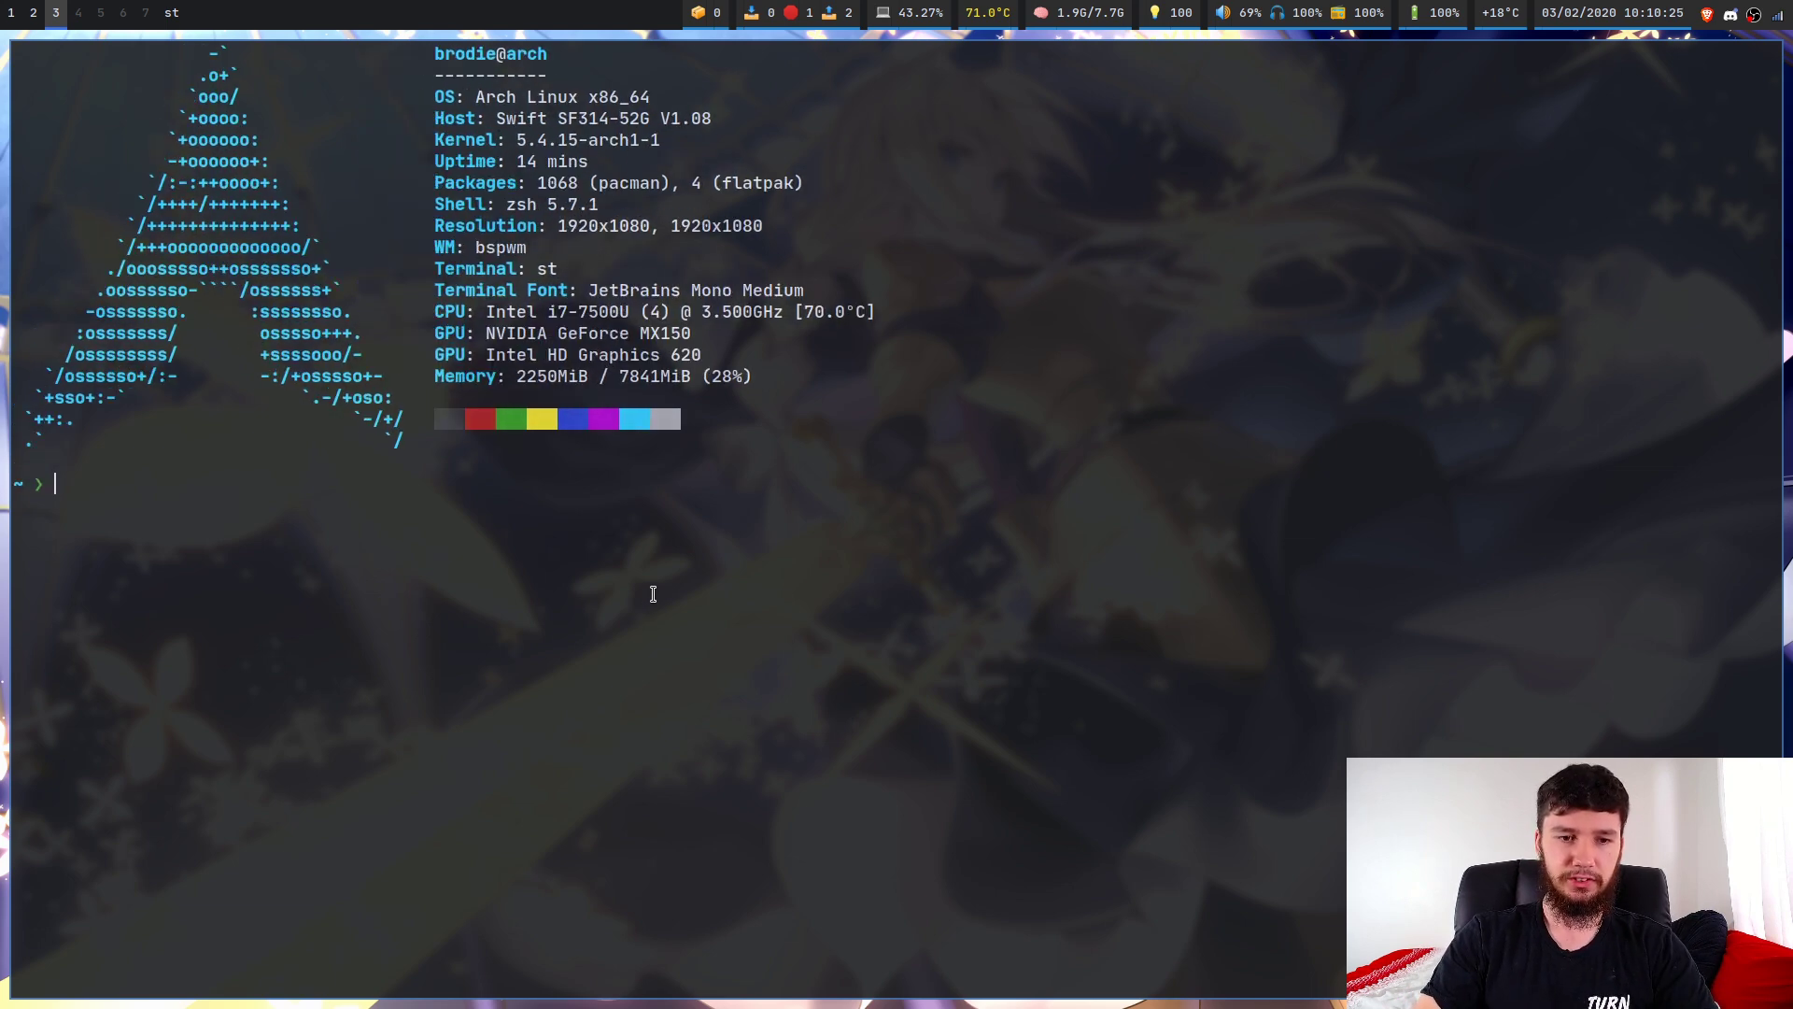
key("super+Return")
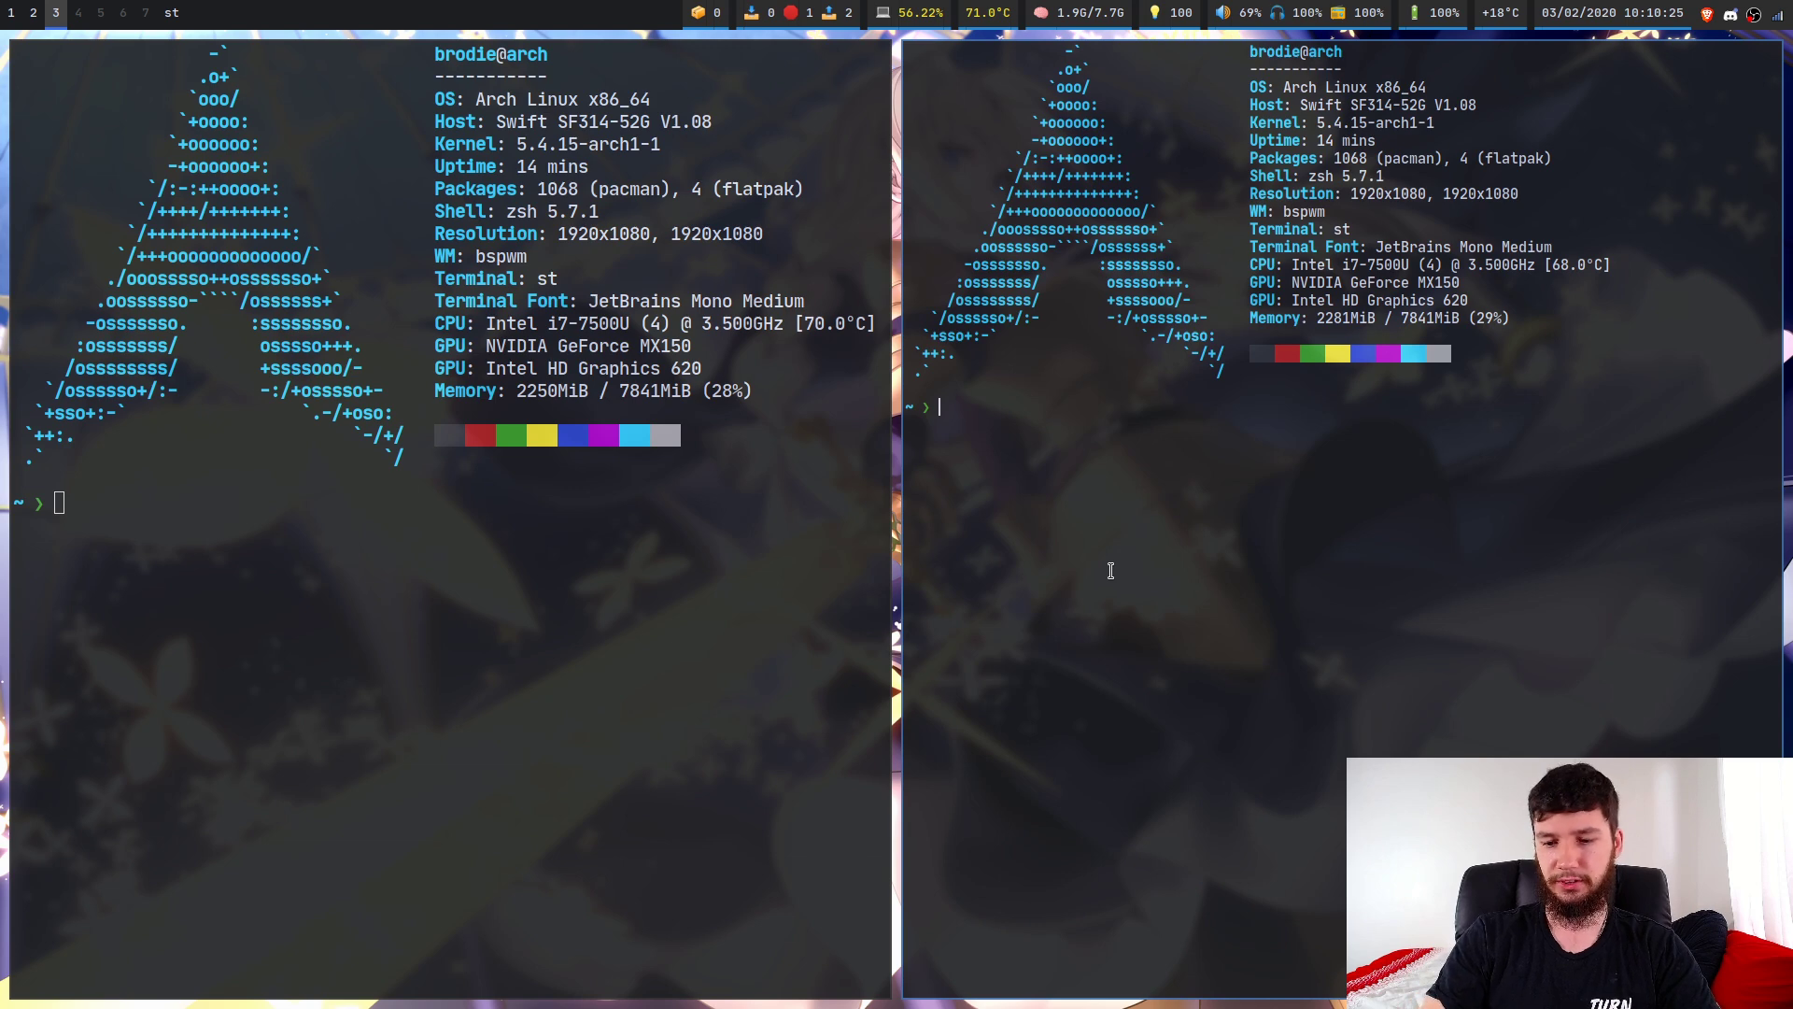
key("ctrl+shift+Page_Up")
key("ctrl+shift+Page_Up")
key("ctrl+shift+Page_Up")
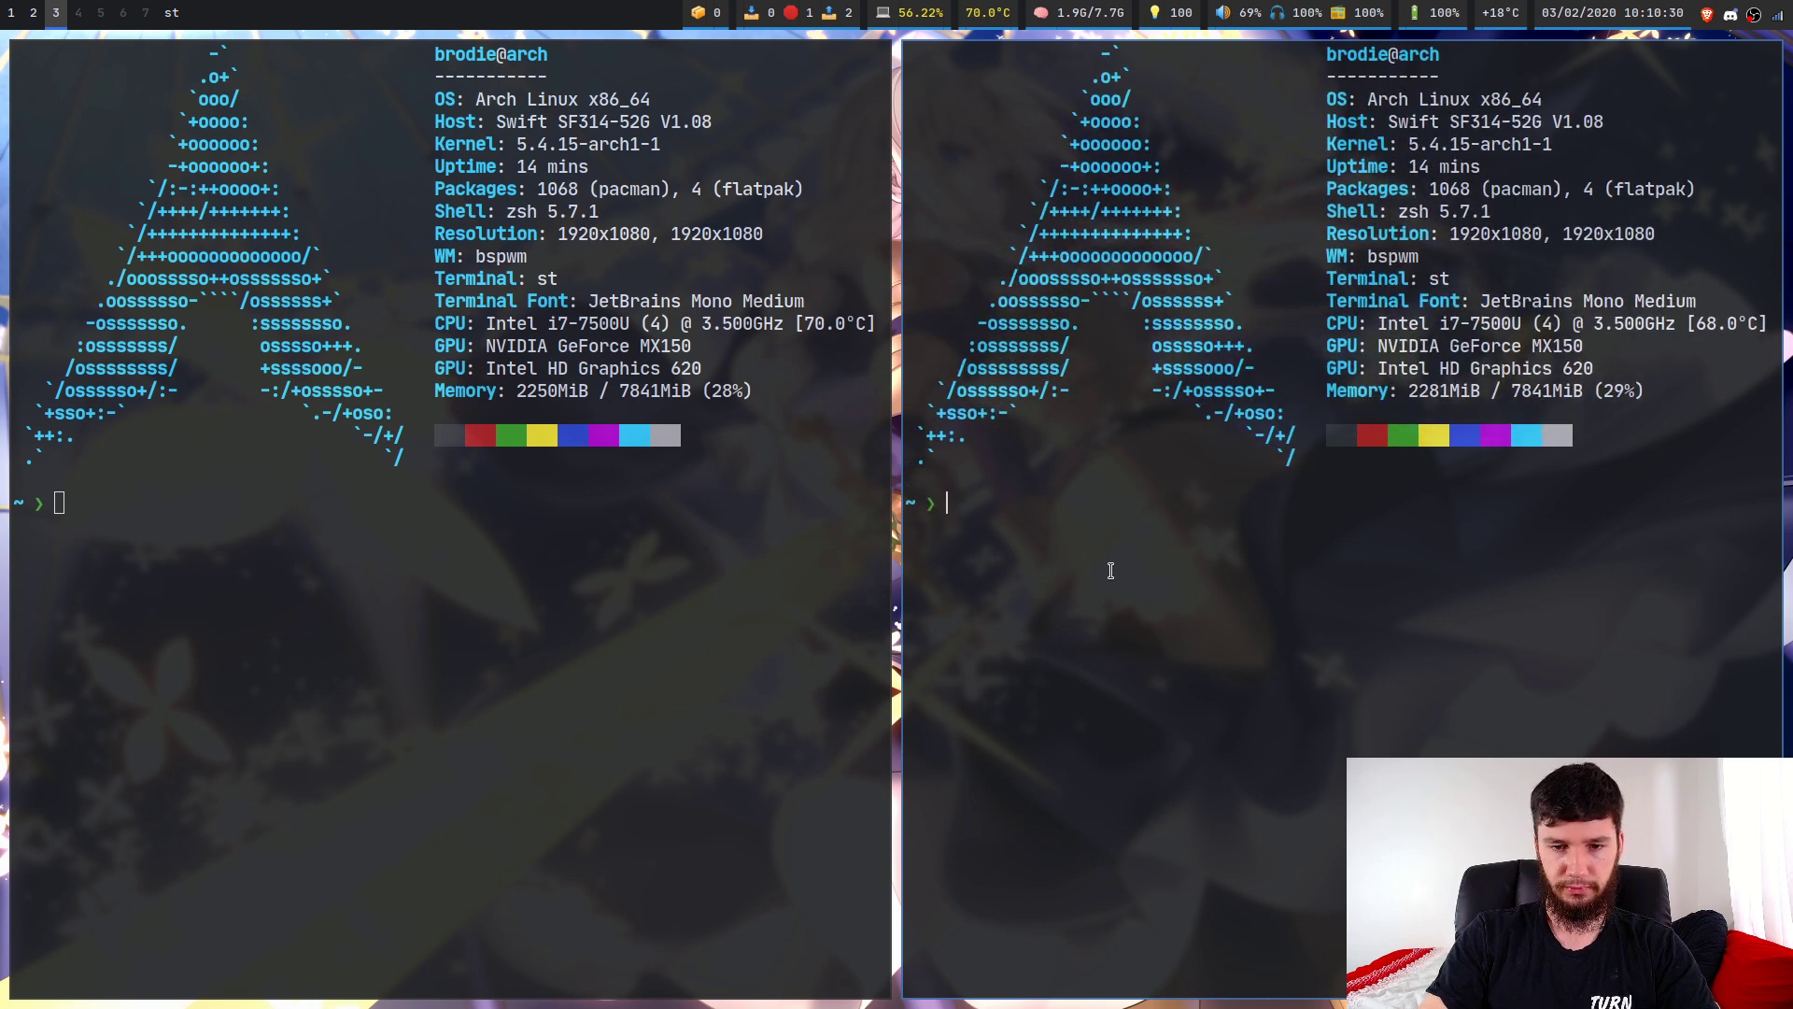
type("xr")
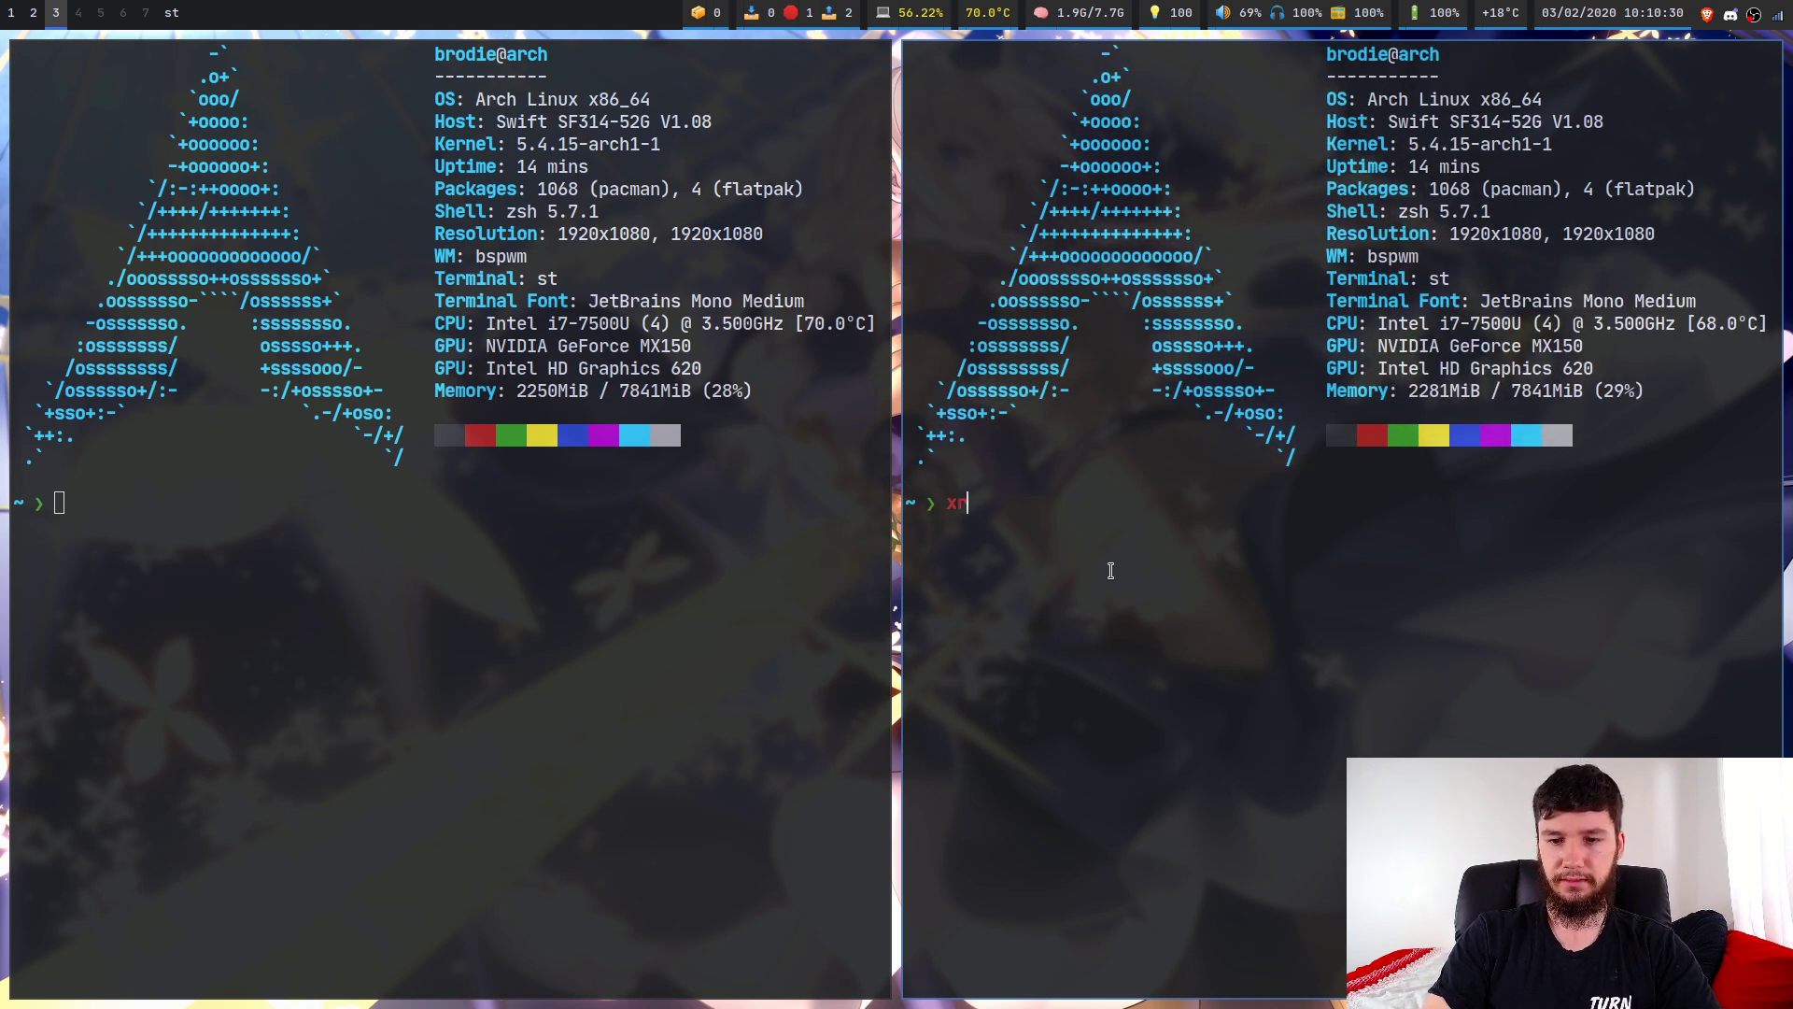
type("rop")
key("Return")
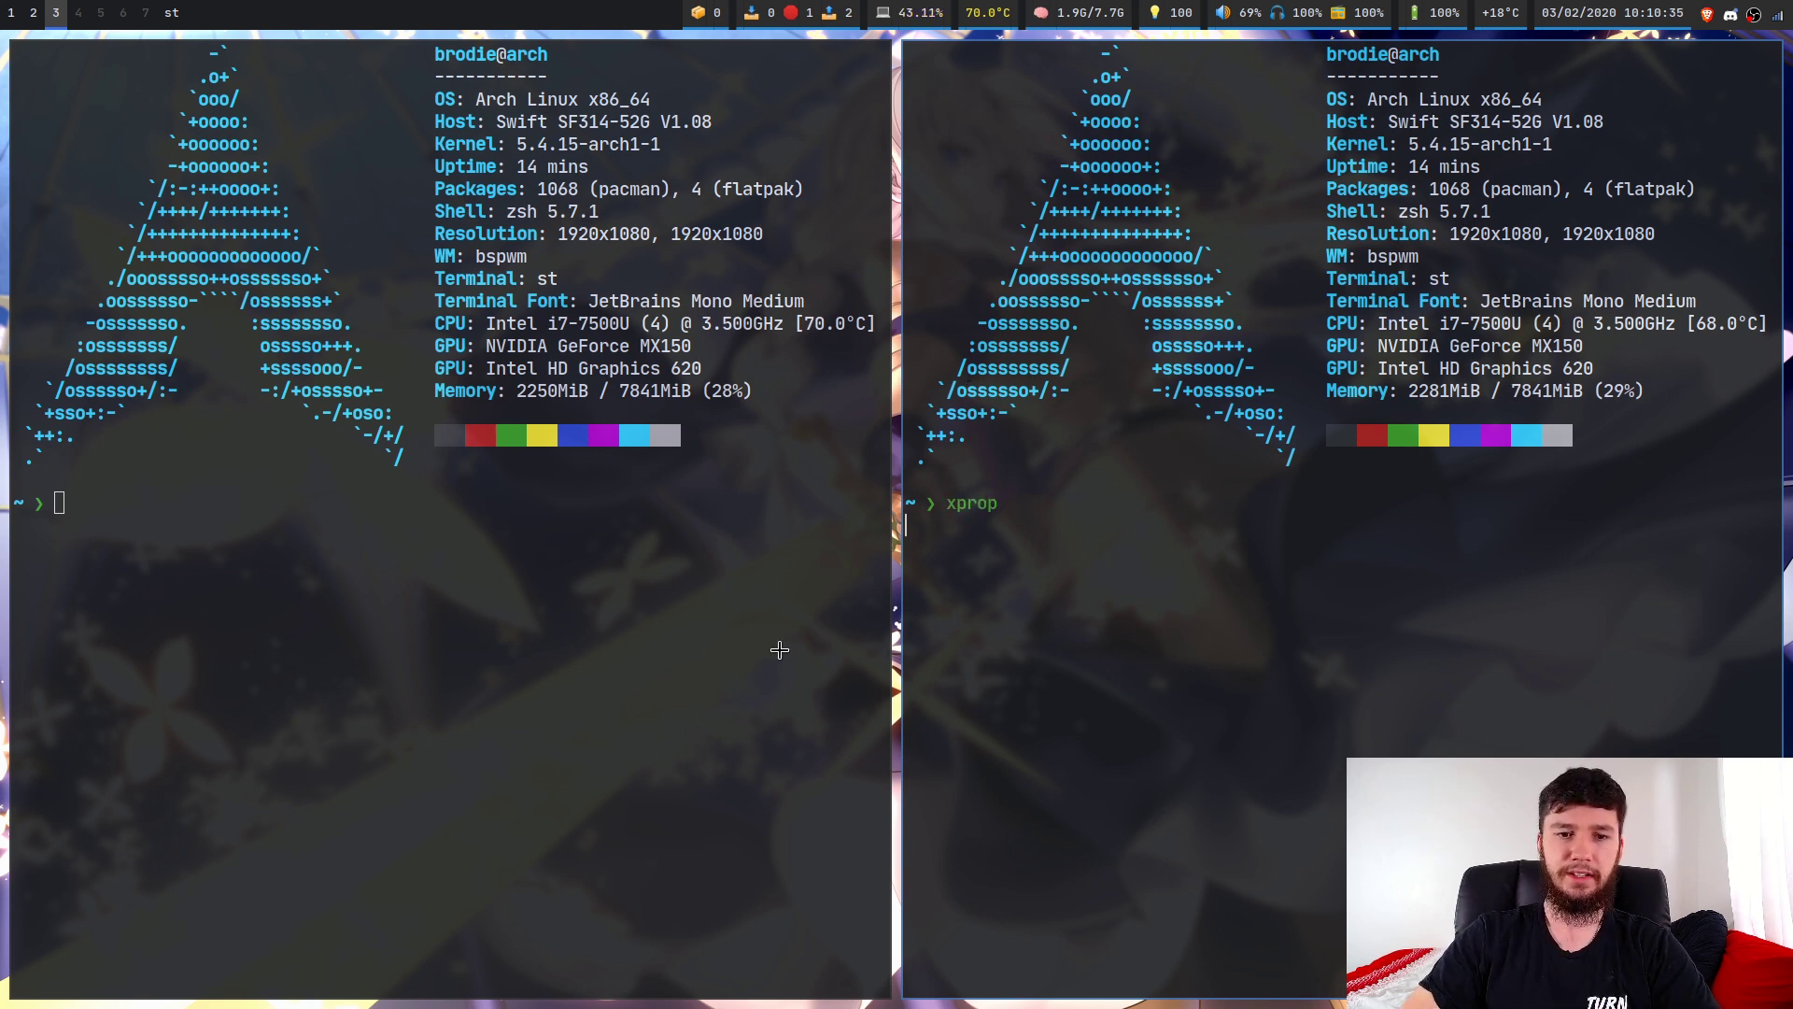
left_click(477, 442)
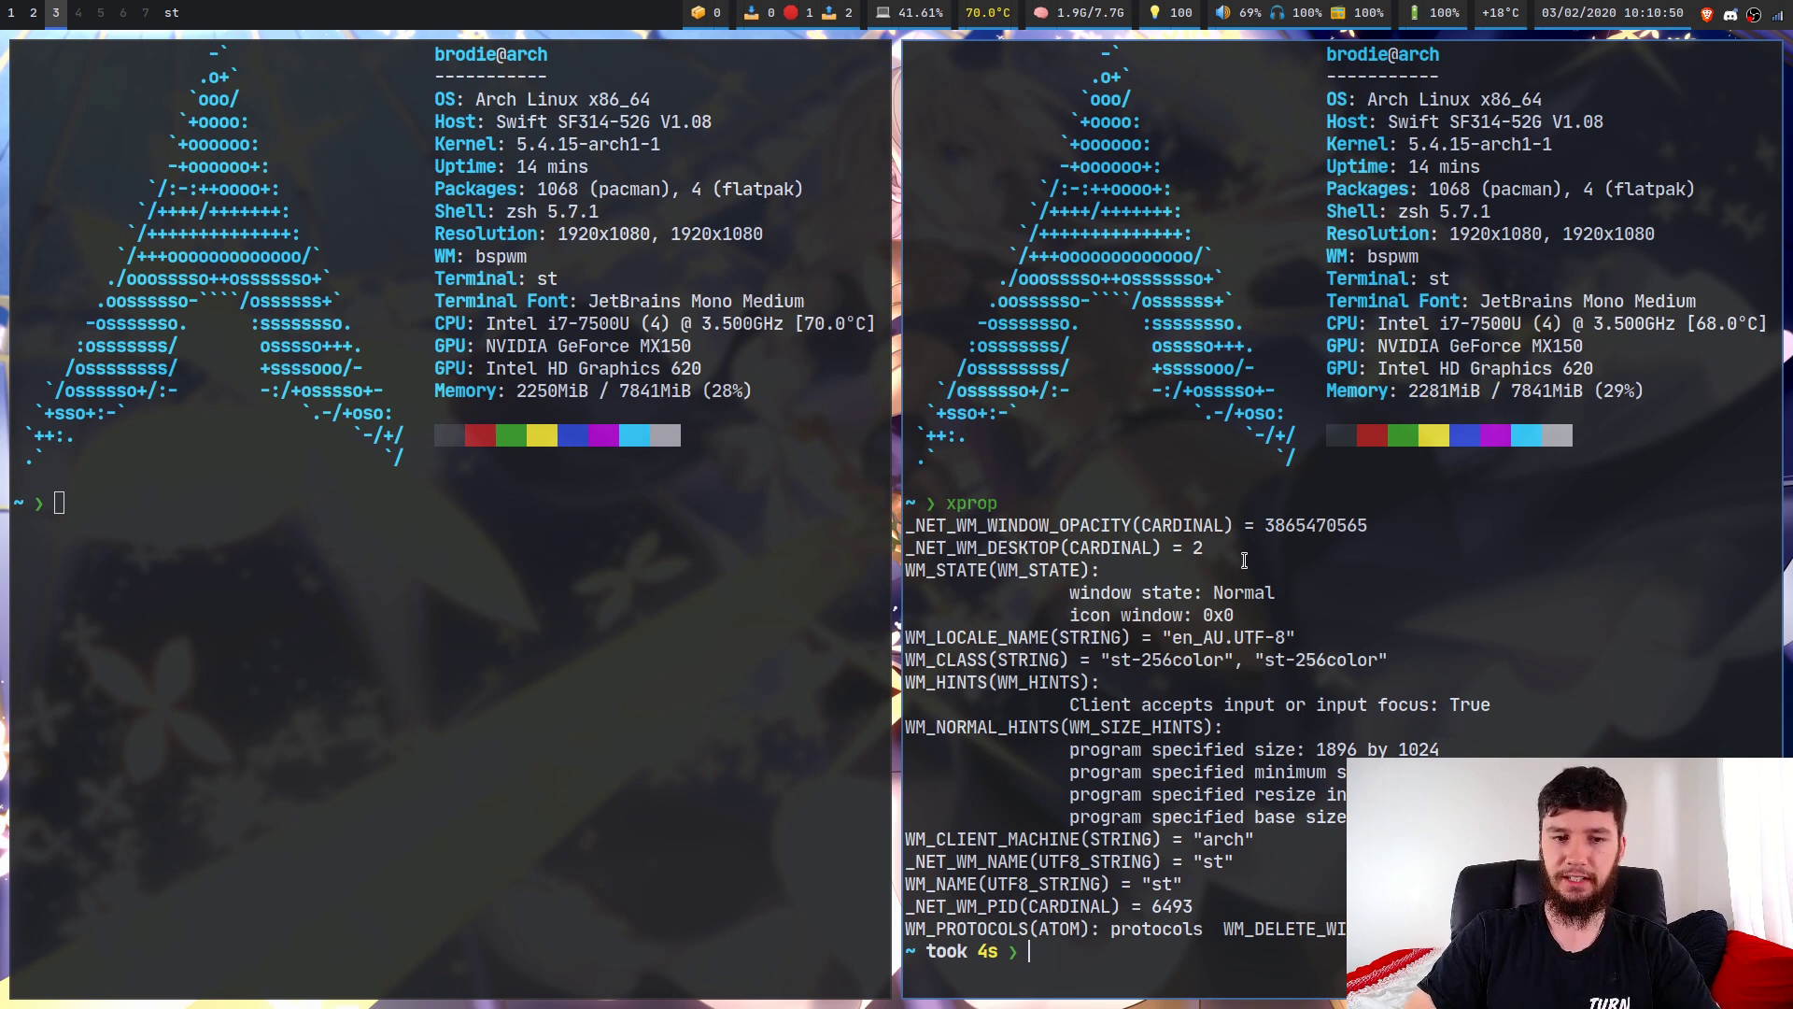
key("super+w")
Back on workspace 2, change blur-background from true to false and save compton.conf.
key("super+w")
key("super+2")
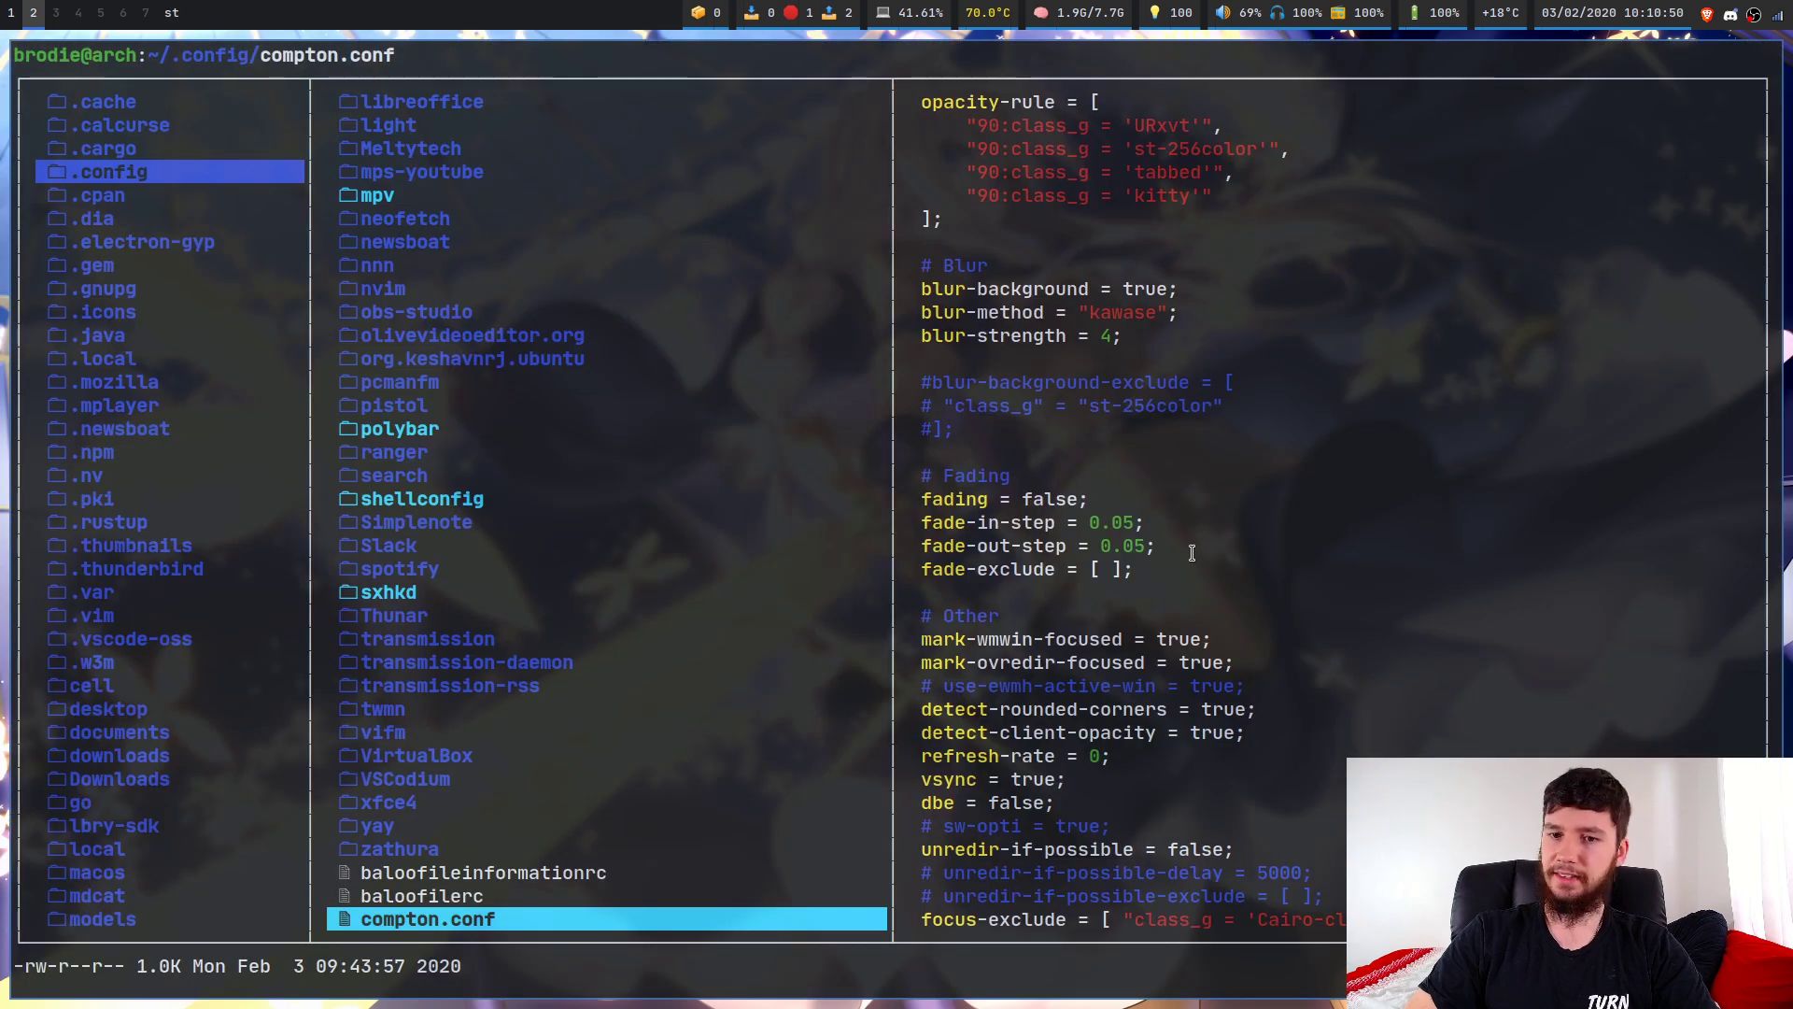
key("super+w")
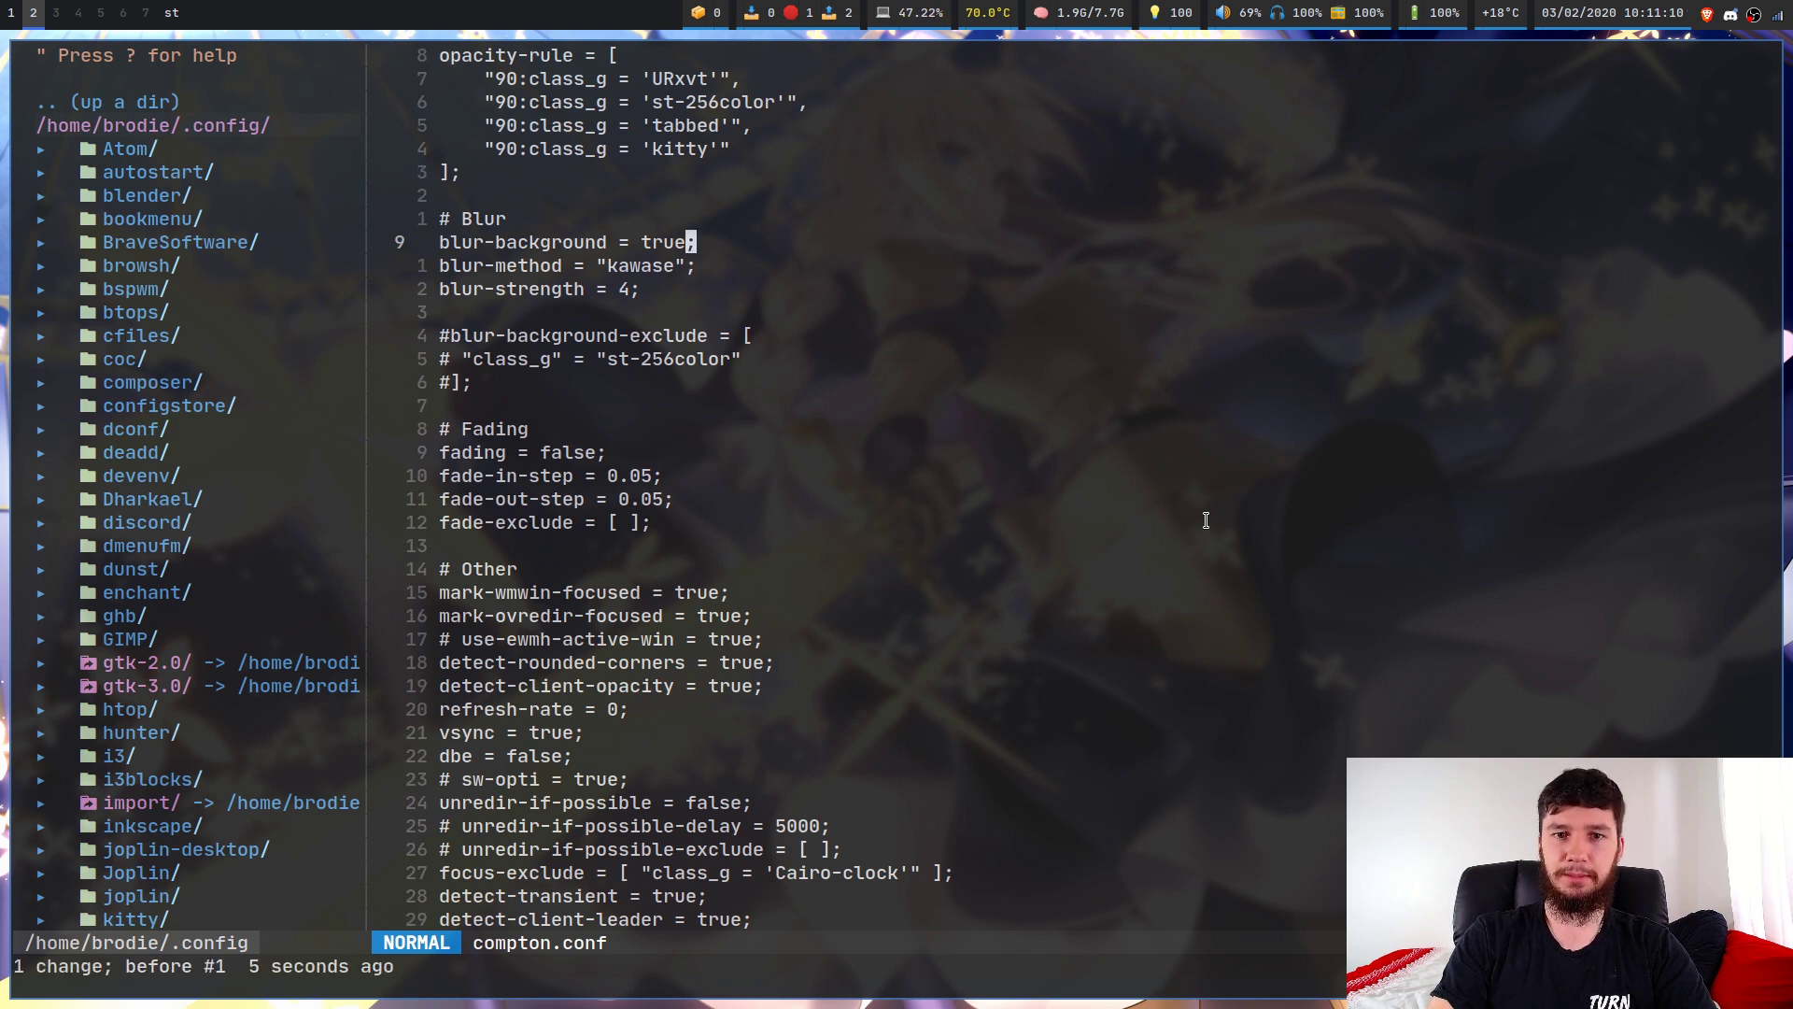
key("i")
key("BackSpace")
key("BackSpace")
key("BackSpace")
key("BackSpace")
type("false")
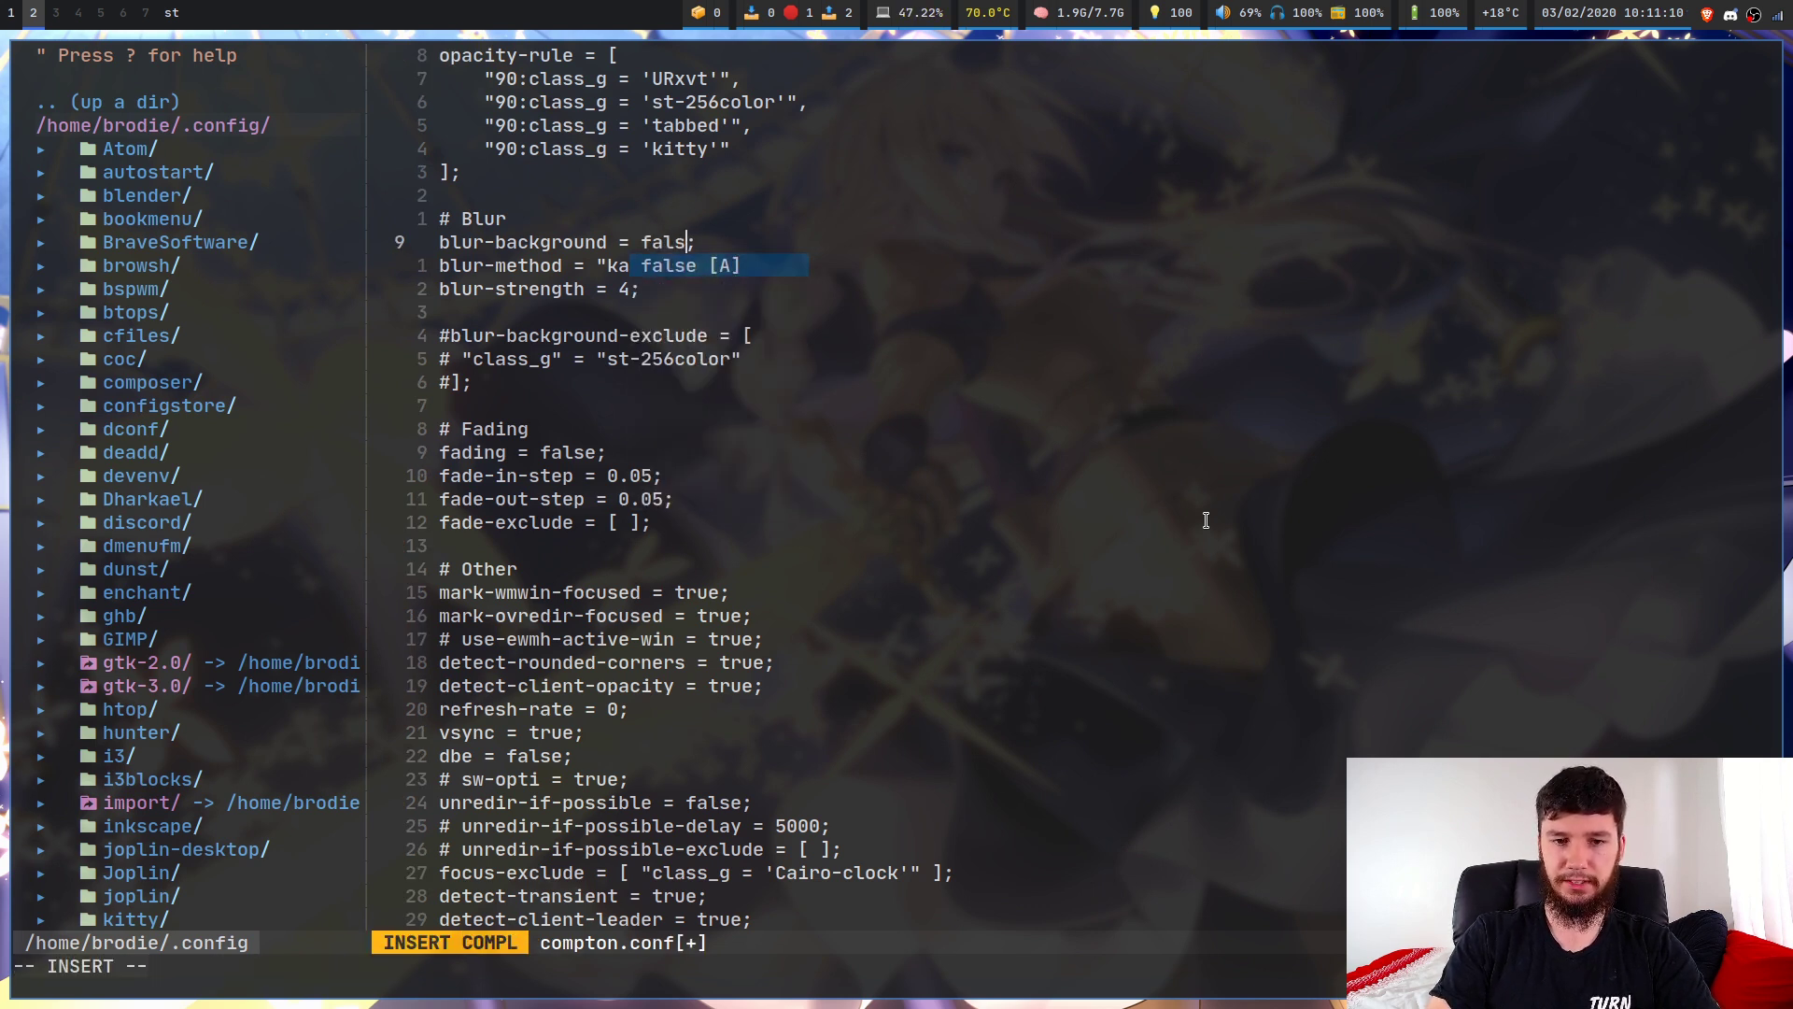
key("Escape")
type(":w")
key("Return")
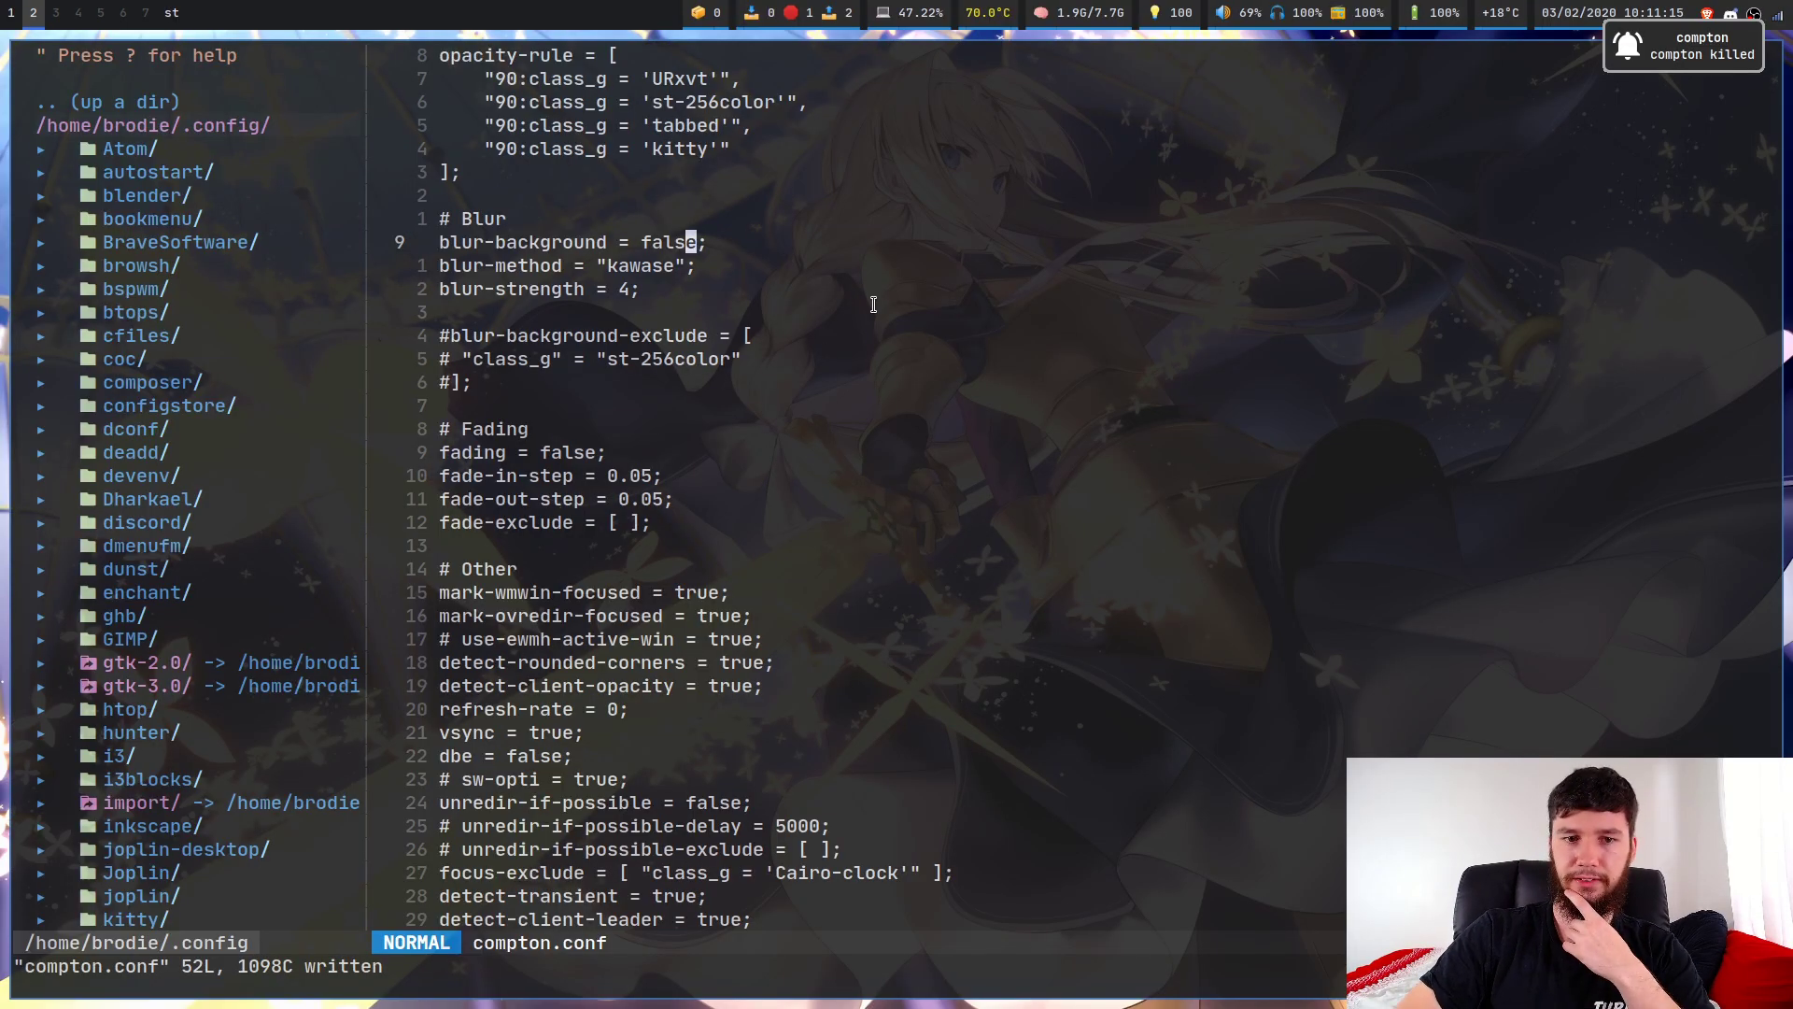
Review the 90 opacity rules for kitty, st-256color, URxvt and tabbed, testing with a kitty terminal.
key("k")
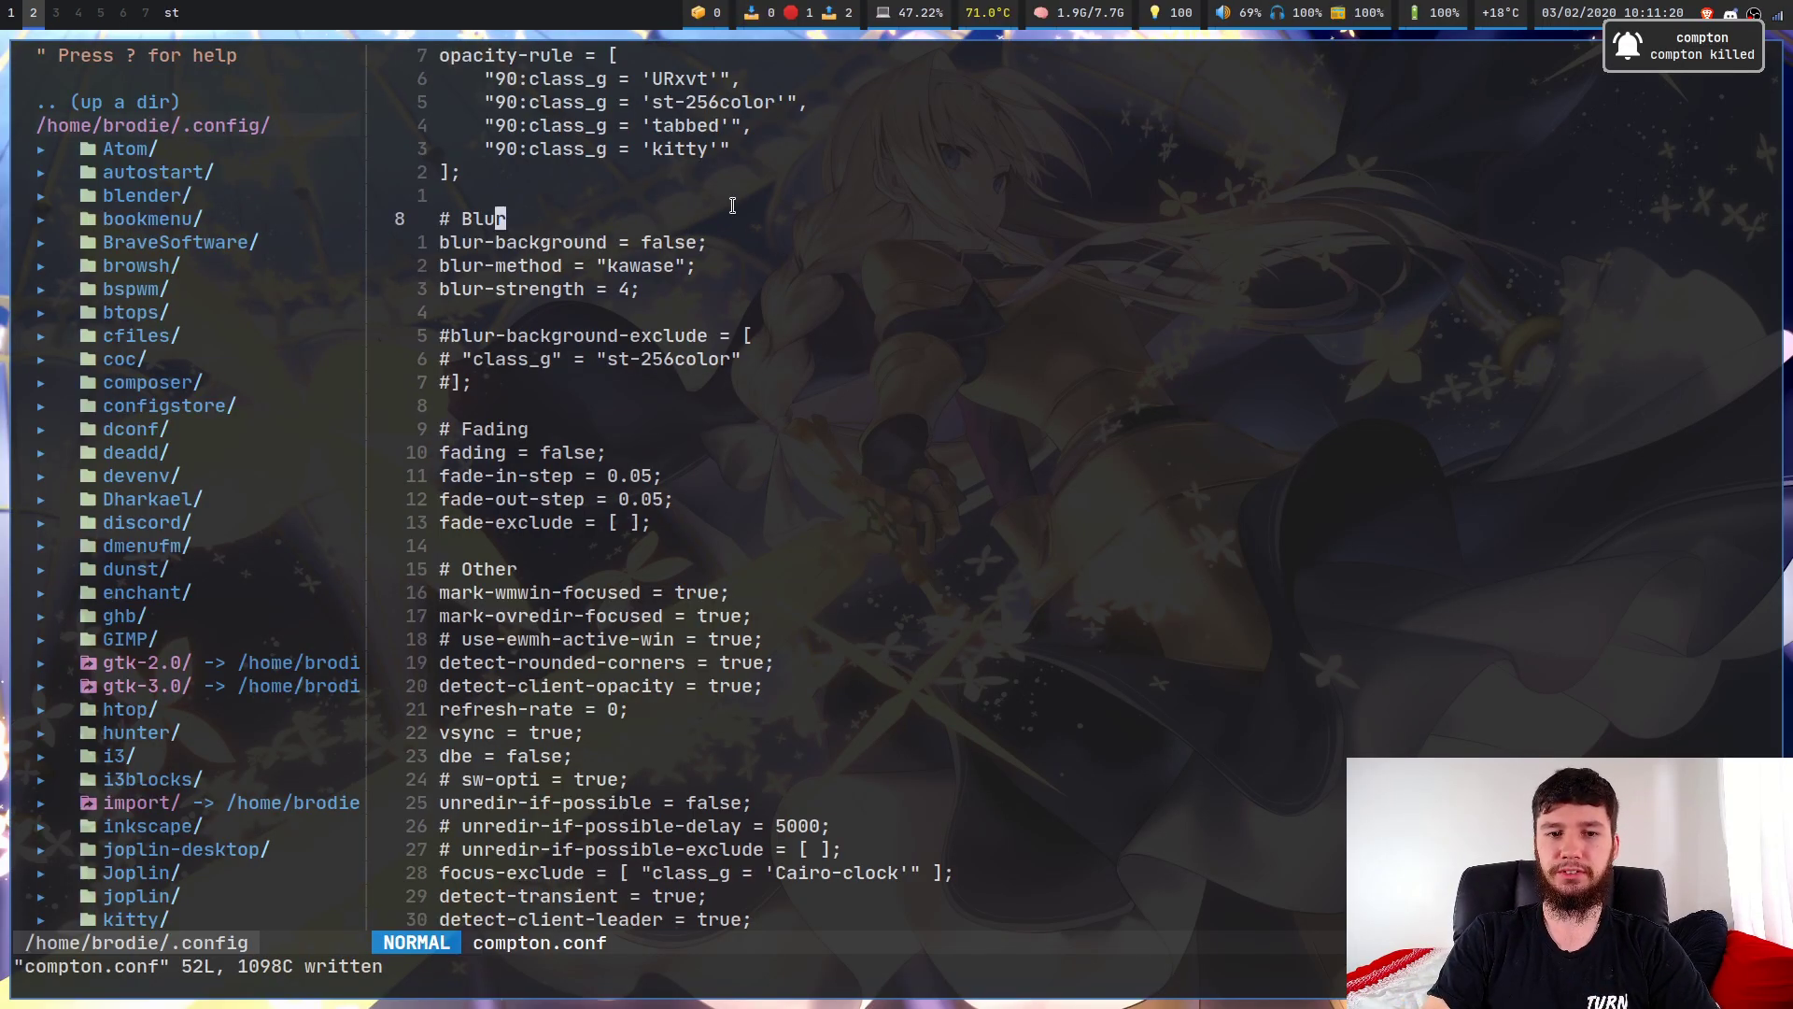
key("k")
key("k")
key("k")
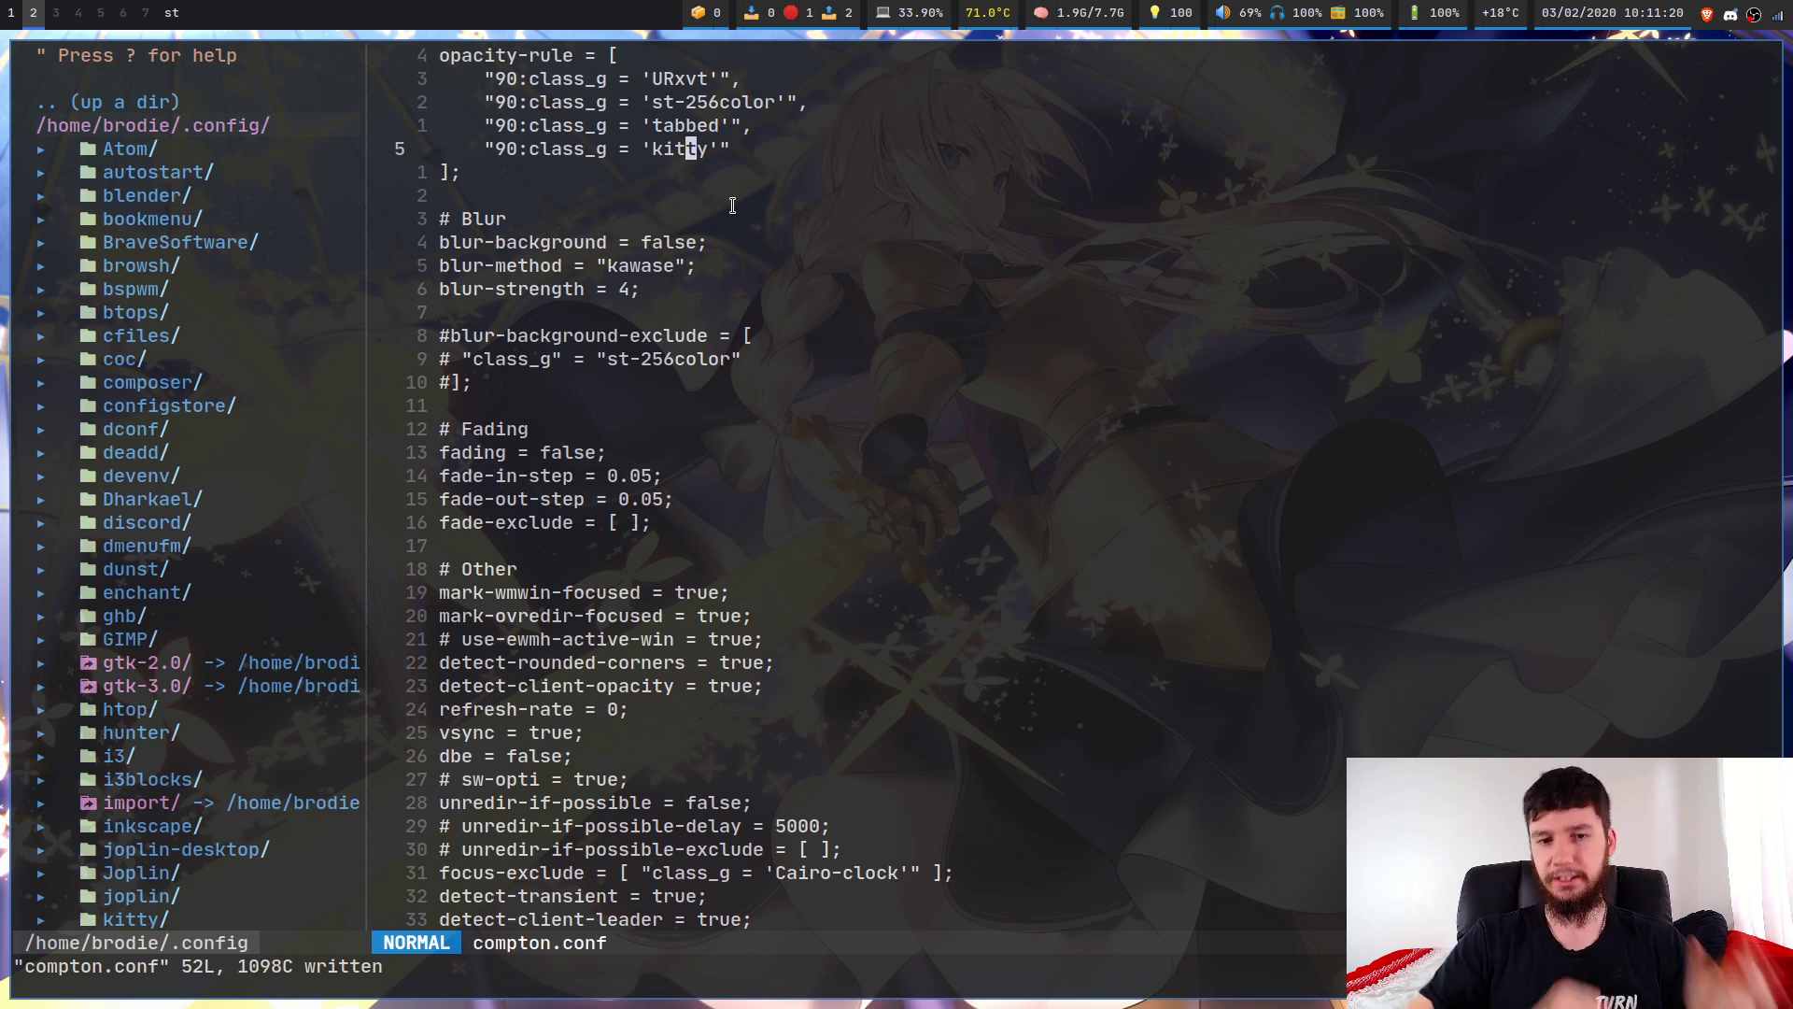
key("h")
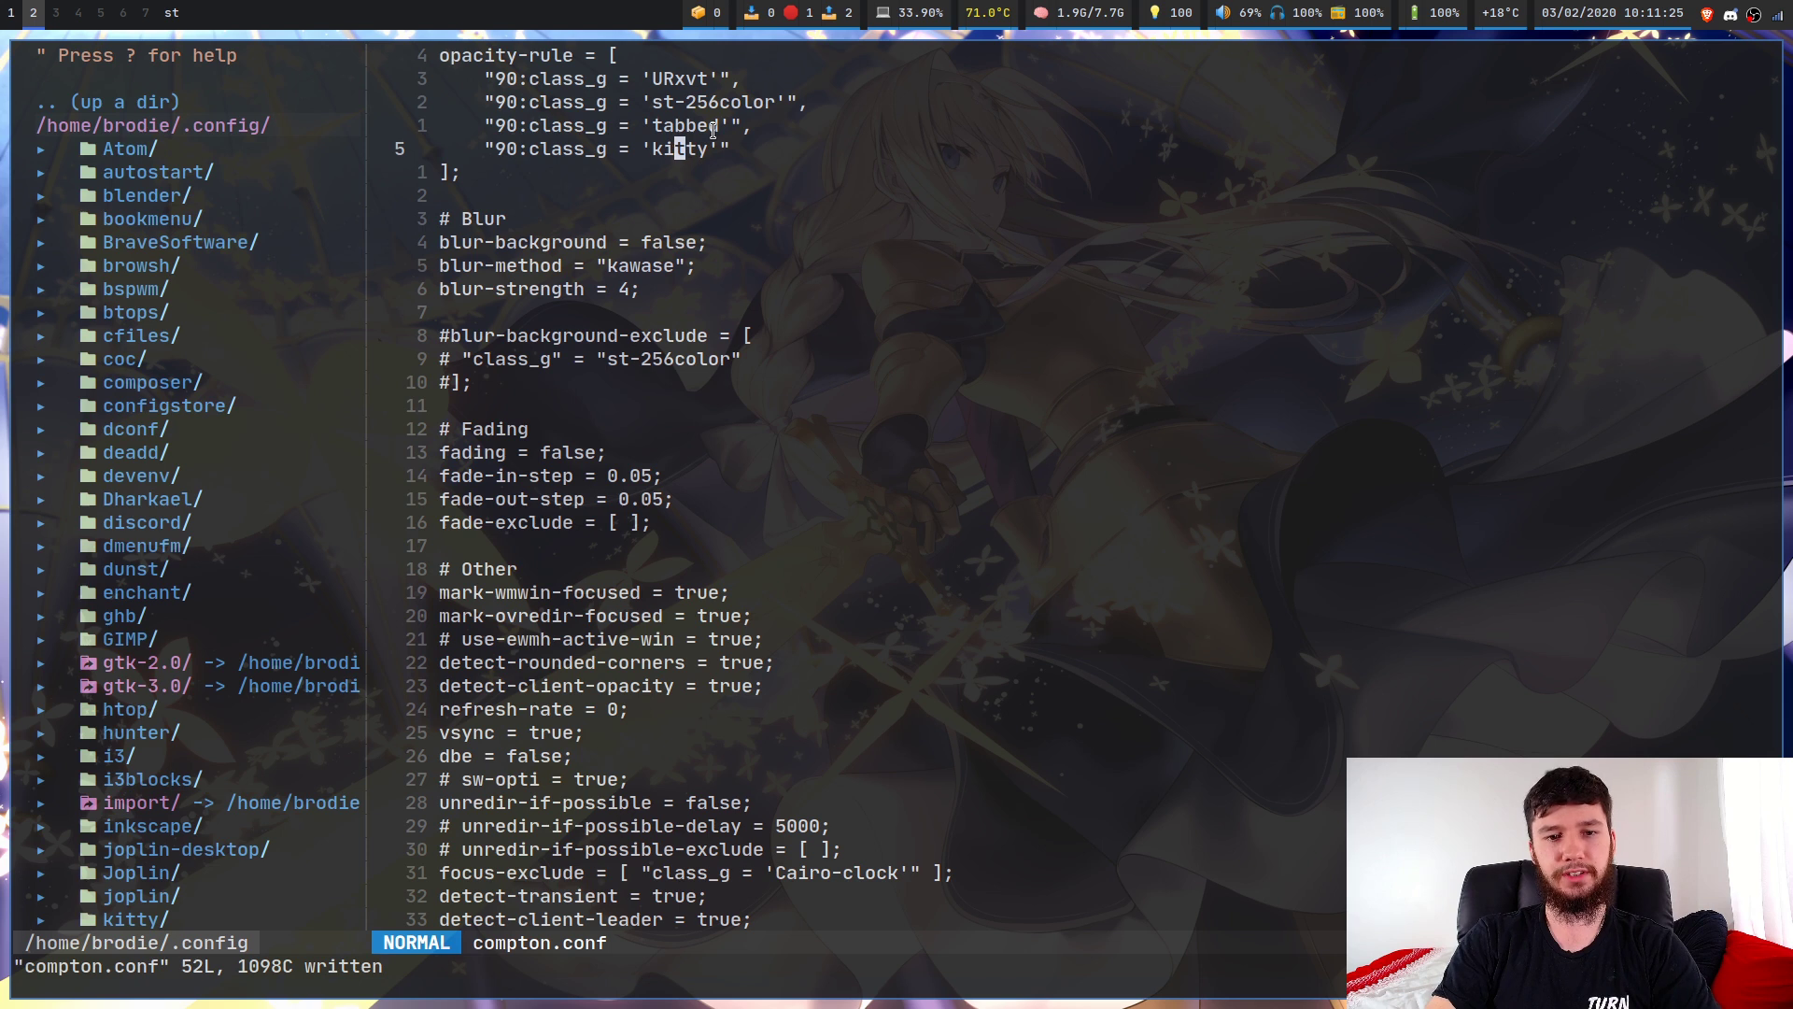
key("shift+f")
key("l")
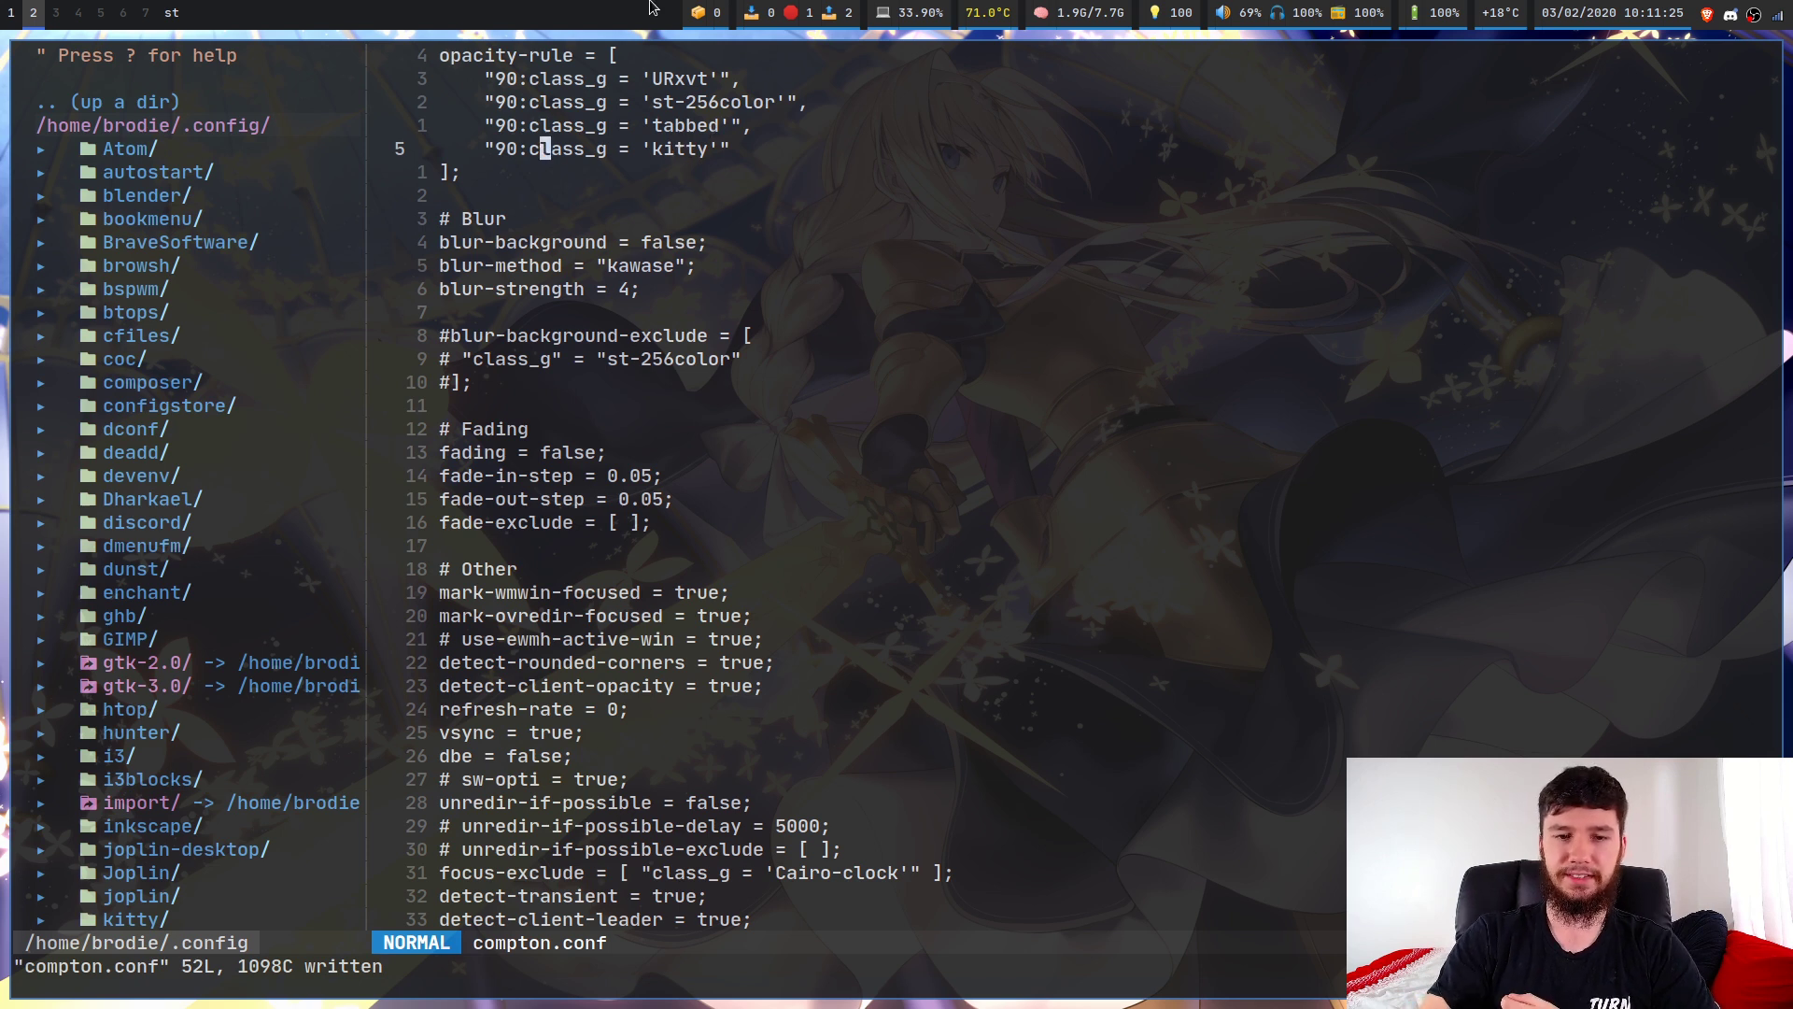
key("h")
key("h")
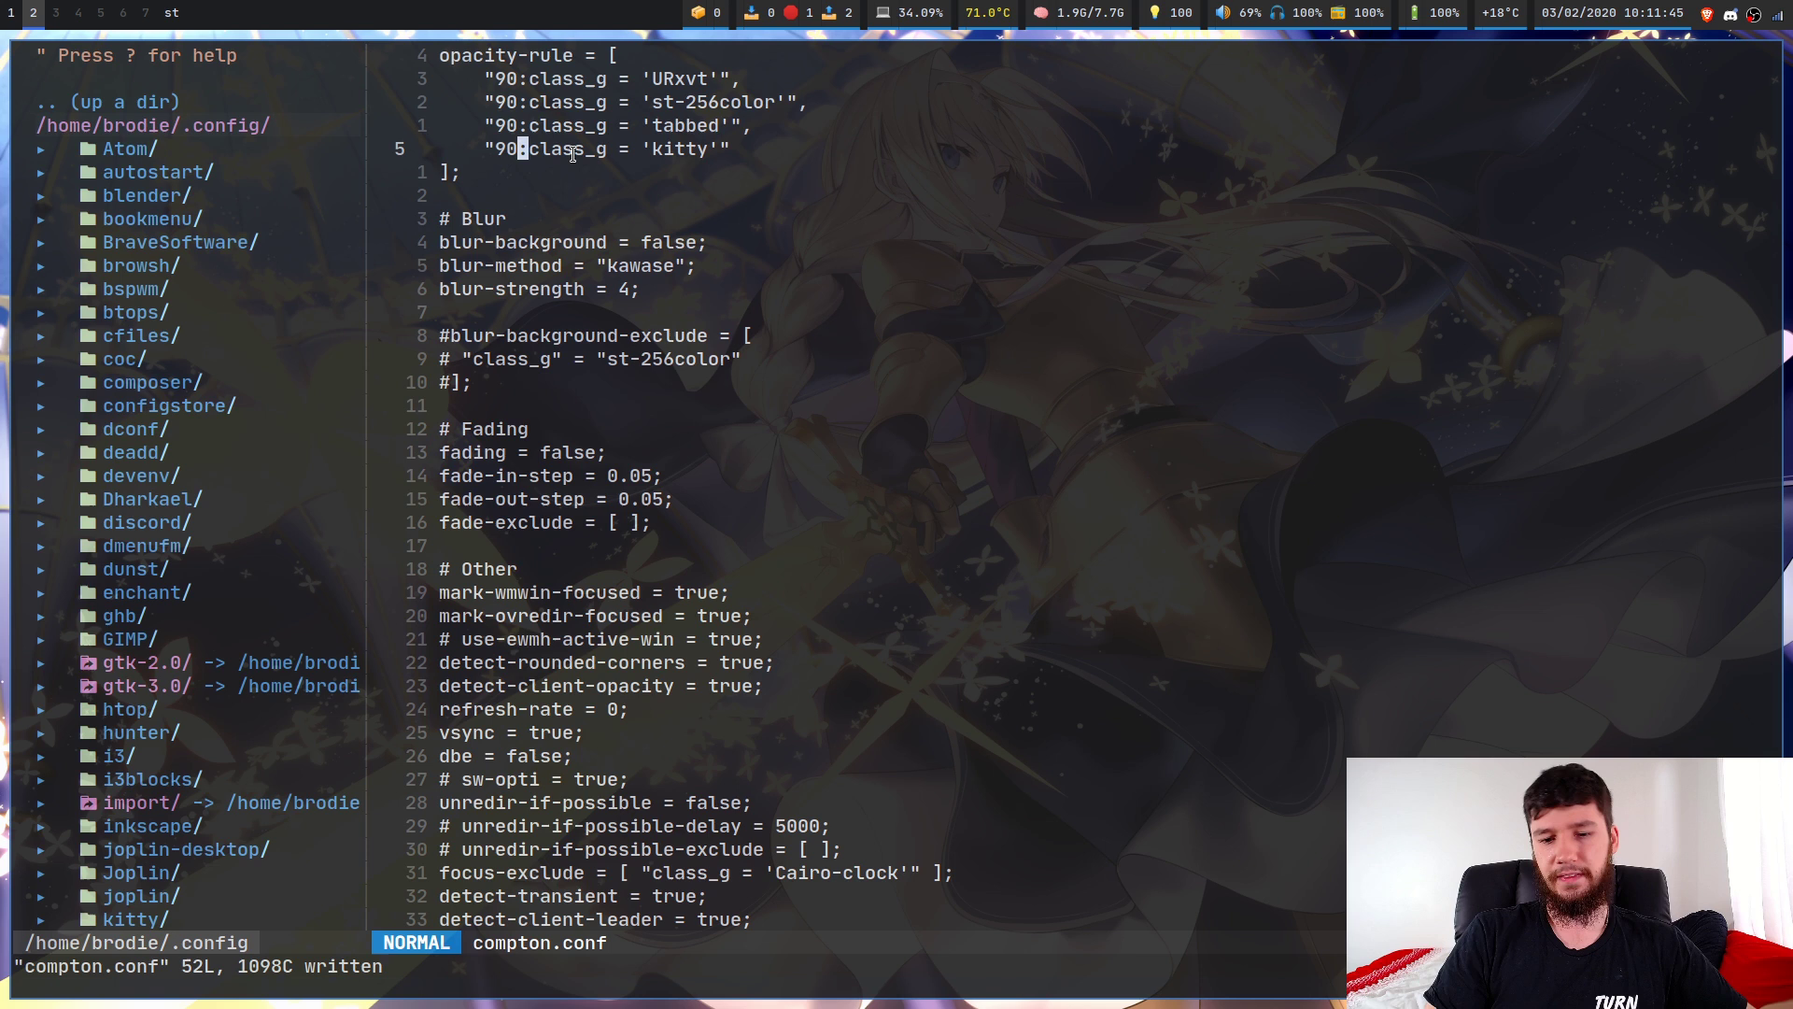
key("k")
key("k")
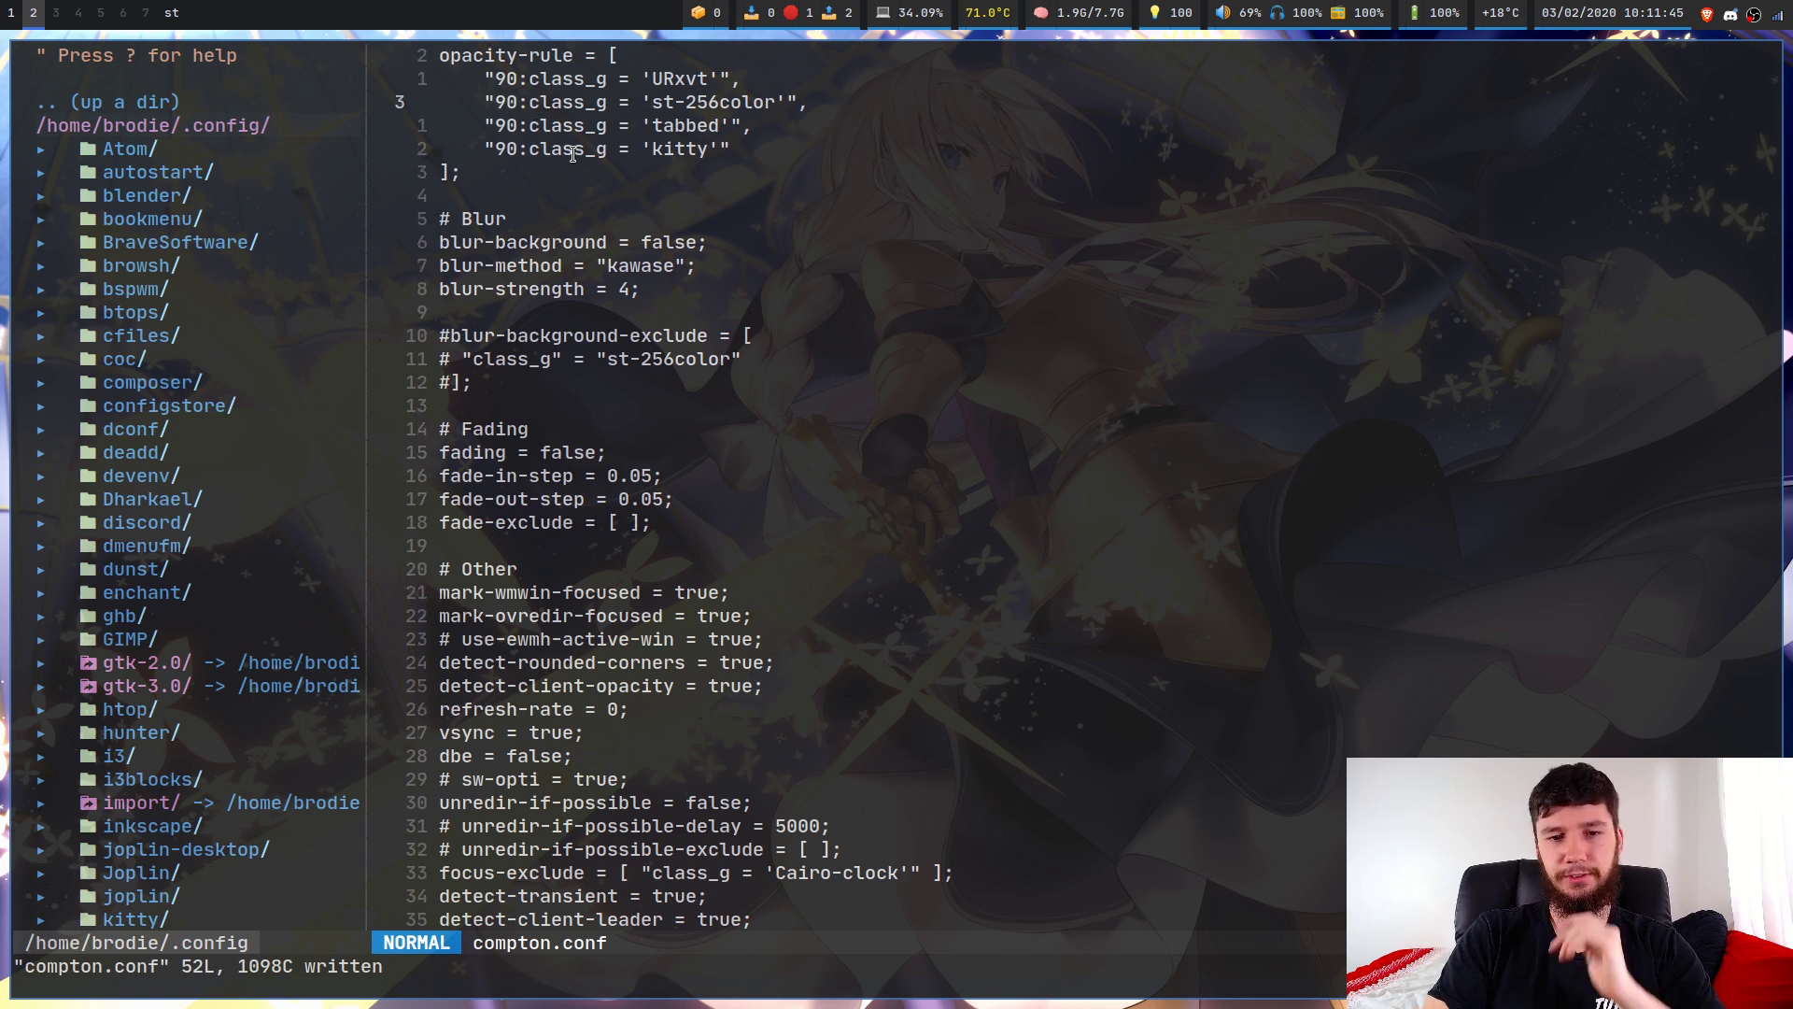
key("l")
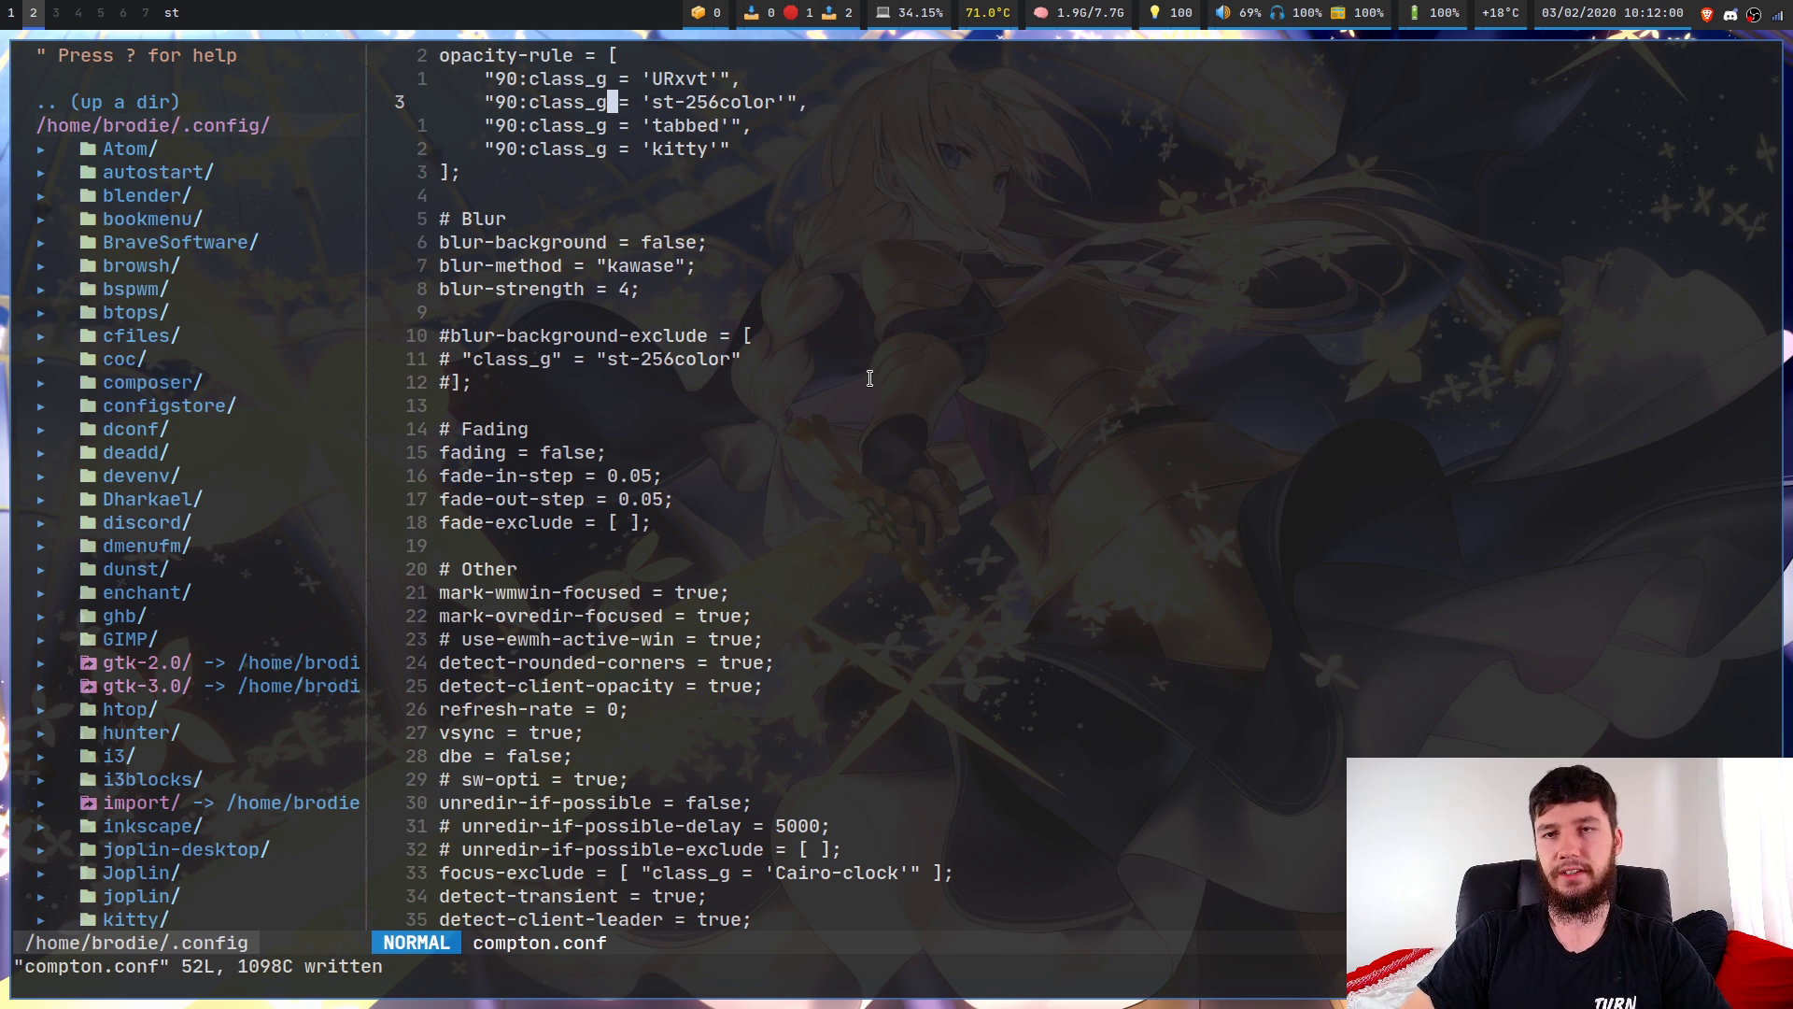
key("k")
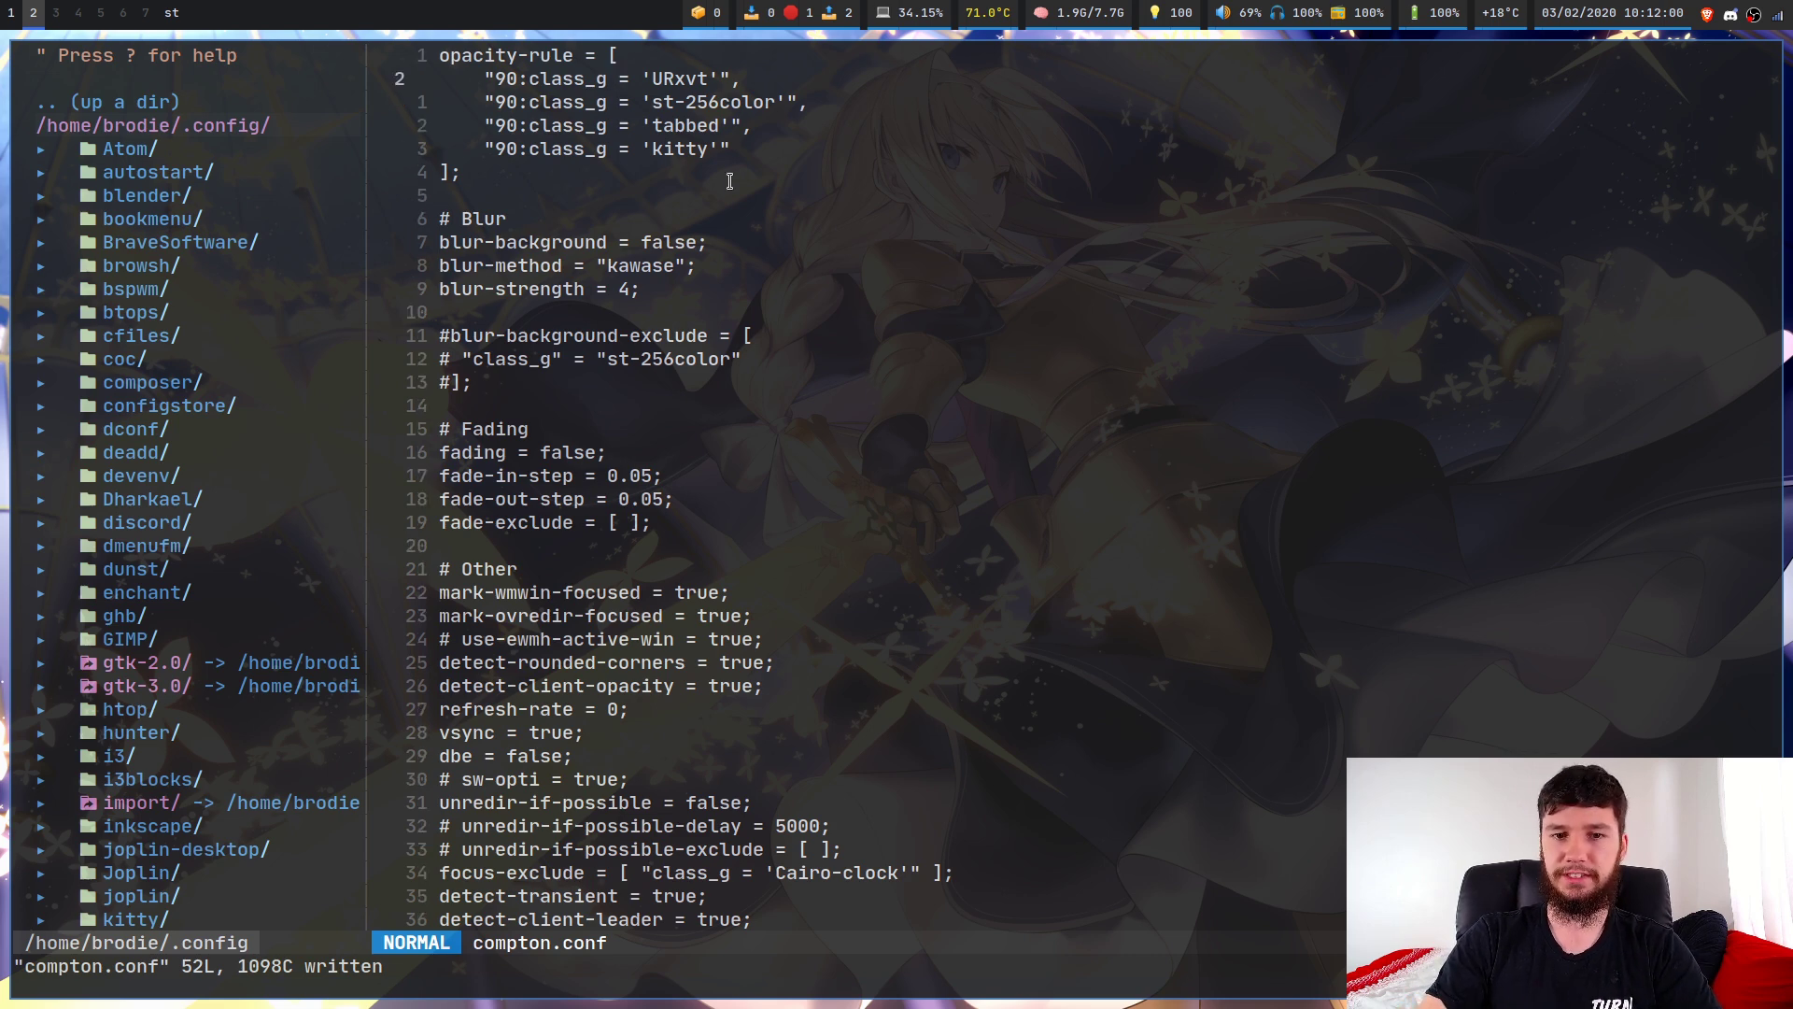
key("j")
key("j")
key("j")
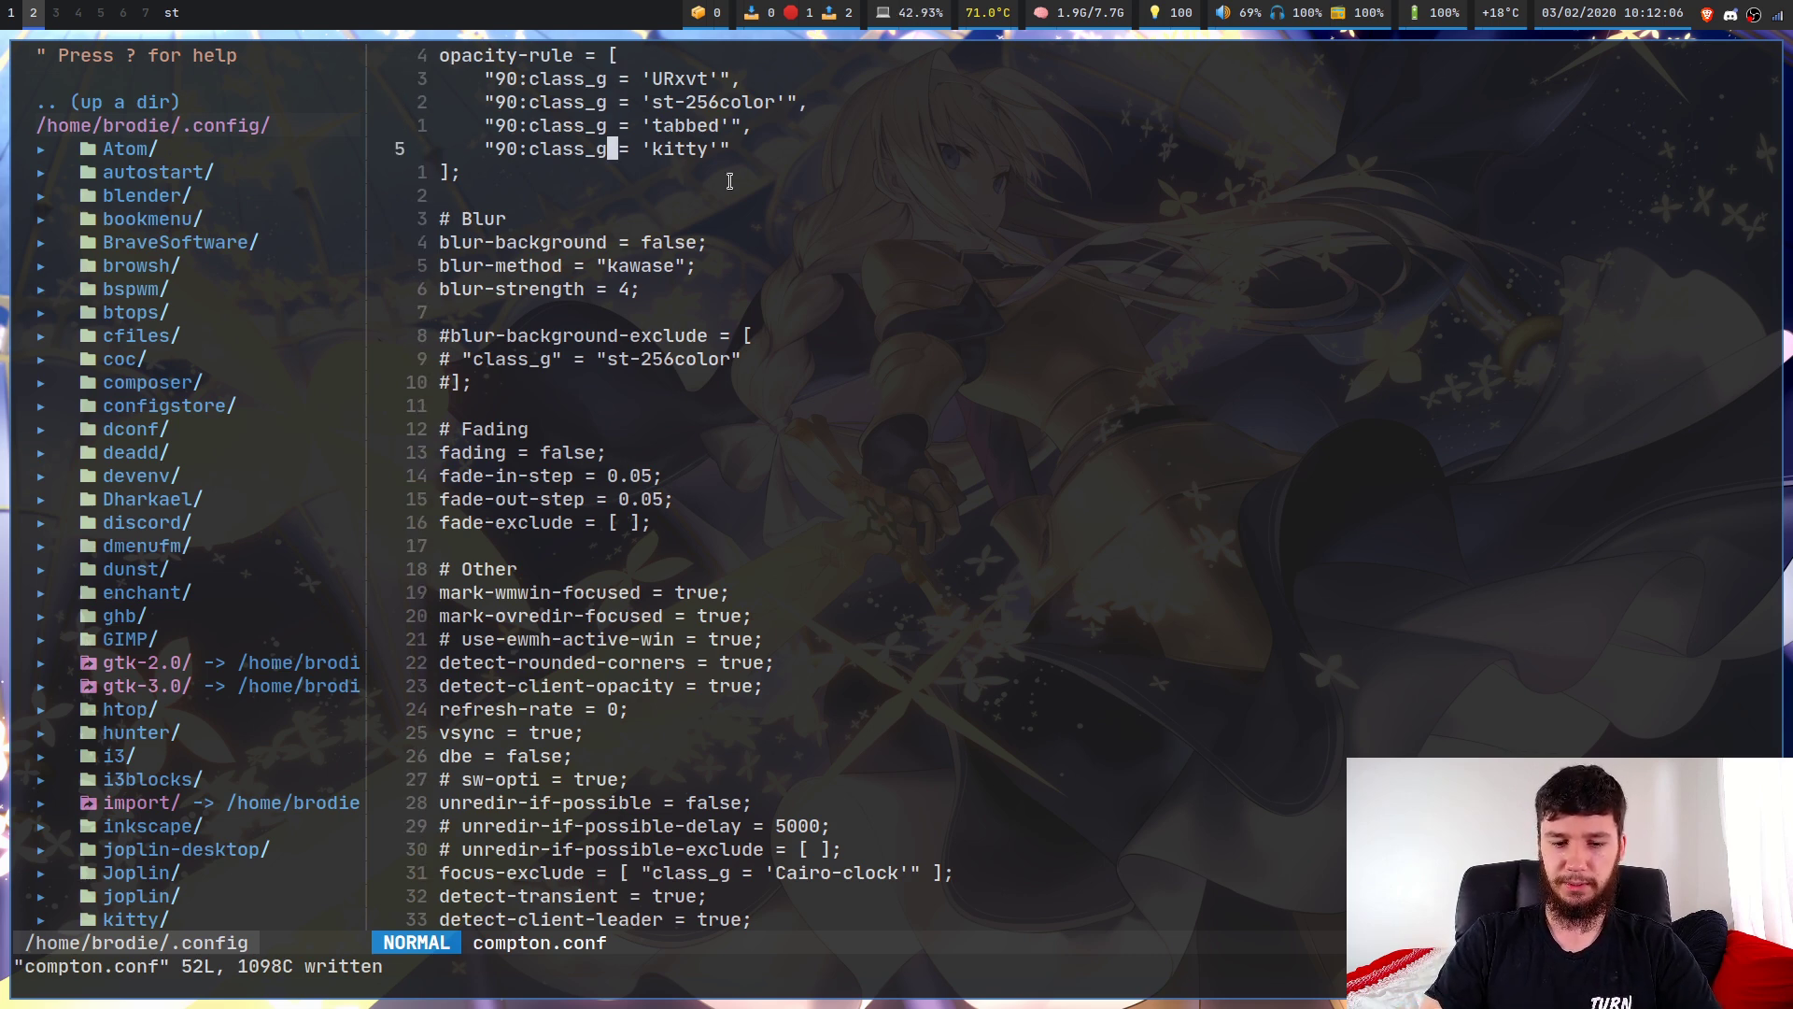
key("super+Return")
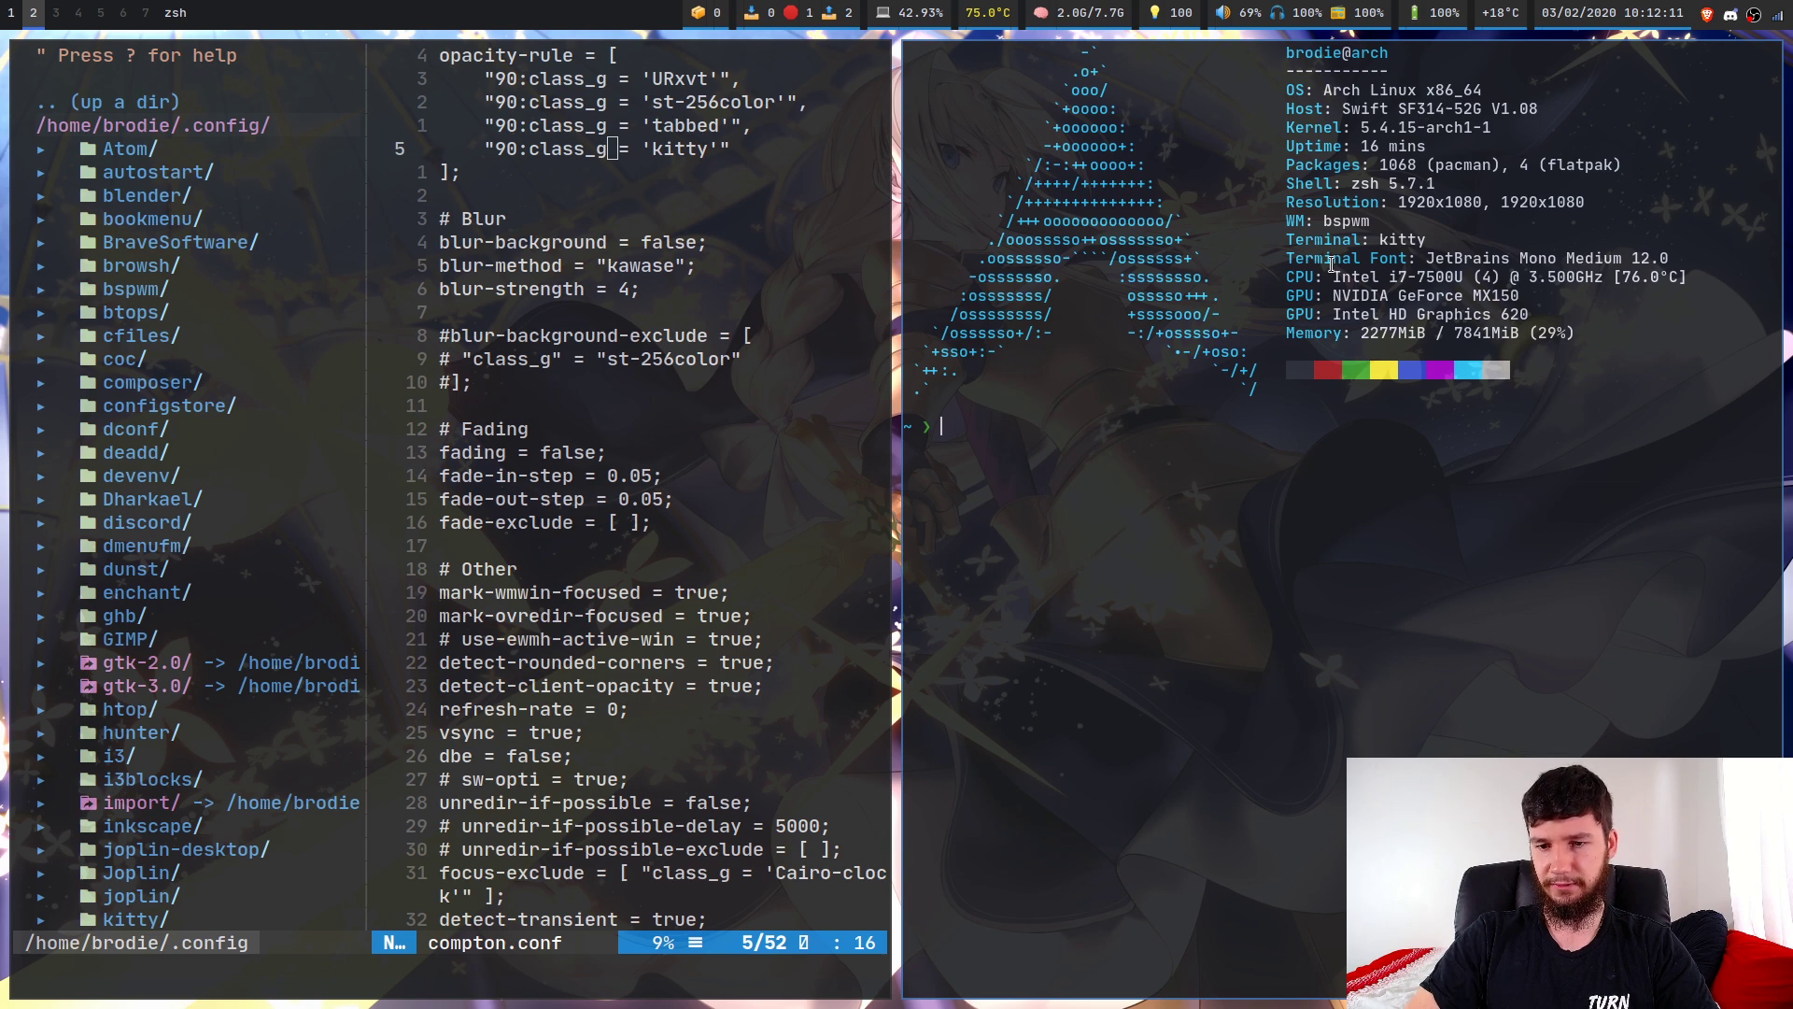
key("super+w")
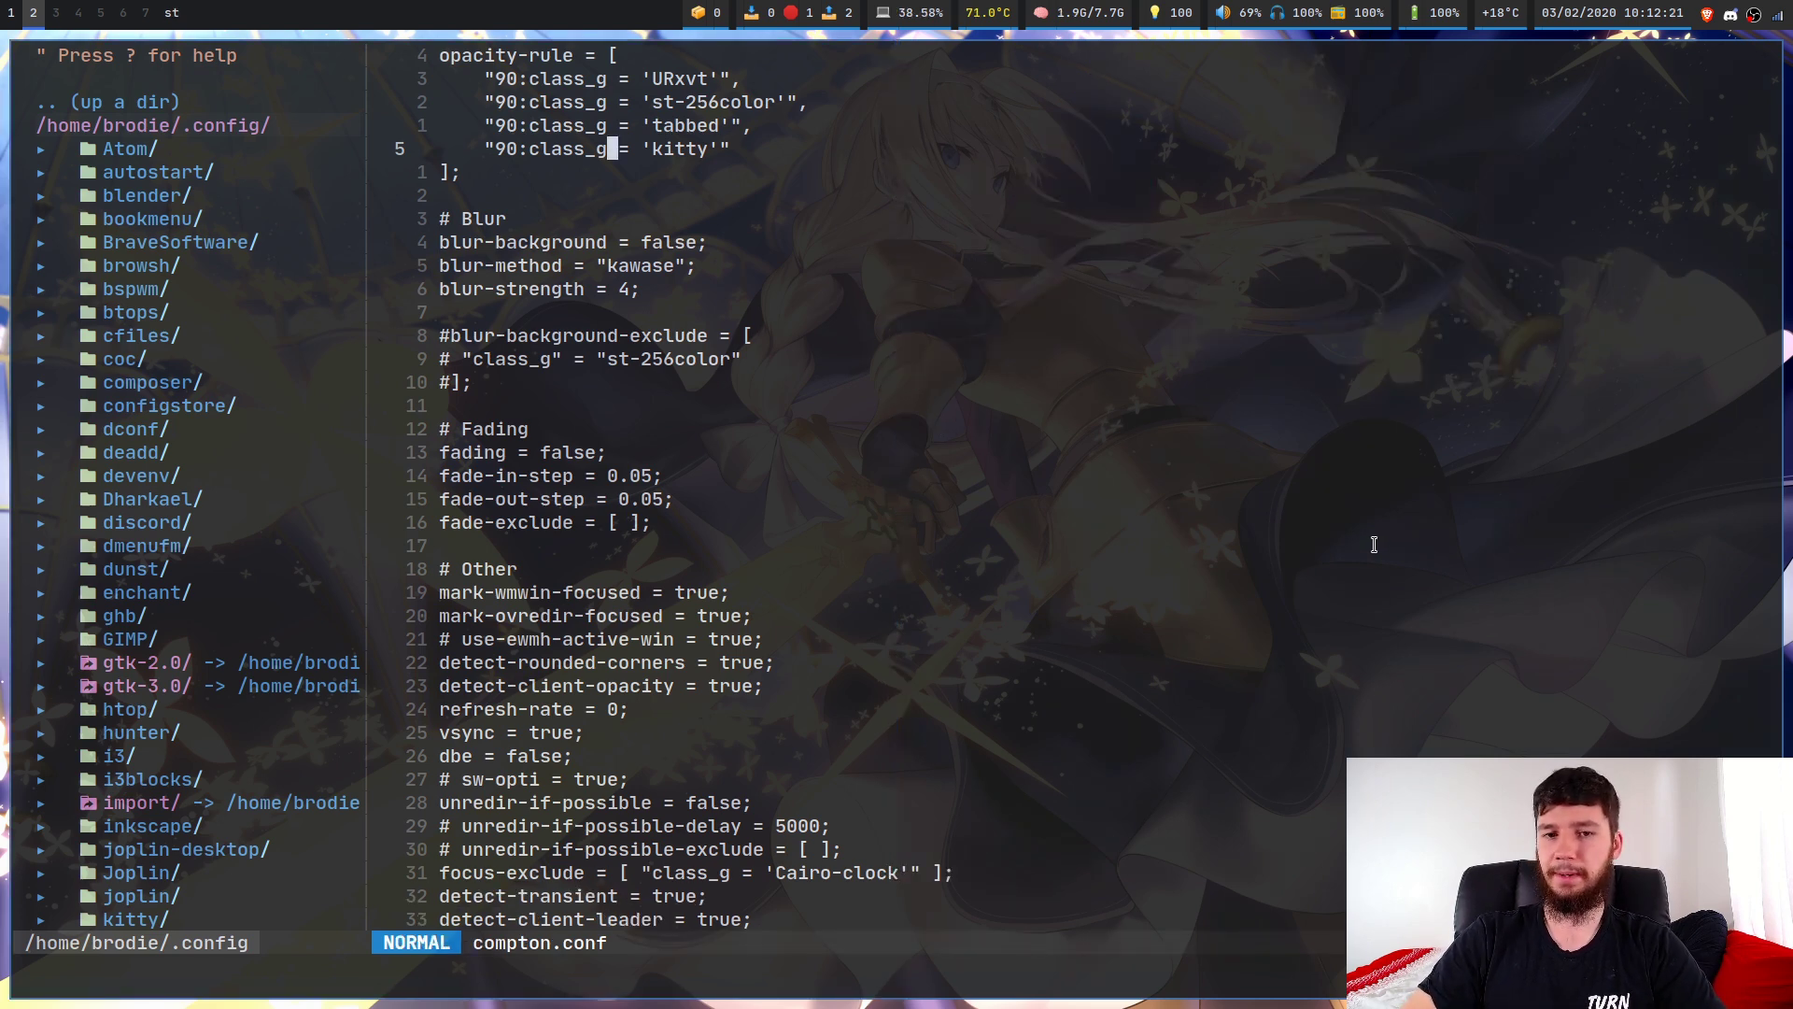
Change blur-background from false back to true using lcw.
key("j")
key("j")
key("j")
key("j")
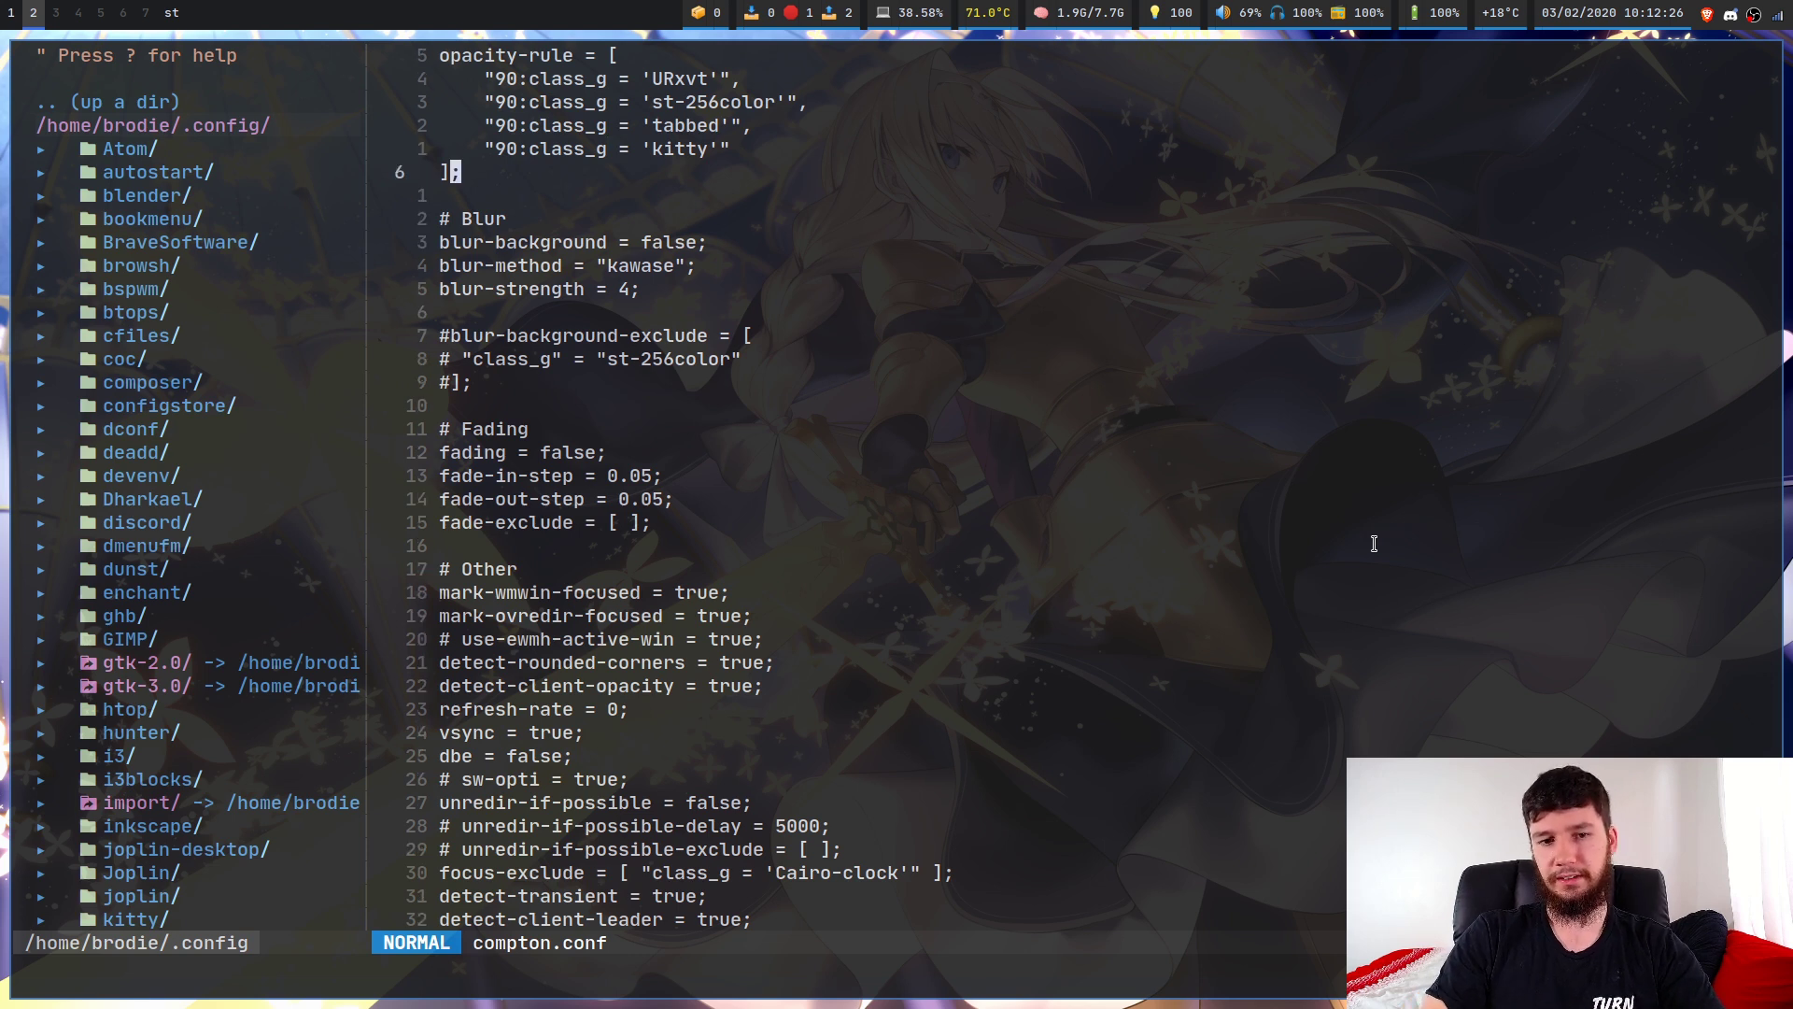
key("l")
type("l")
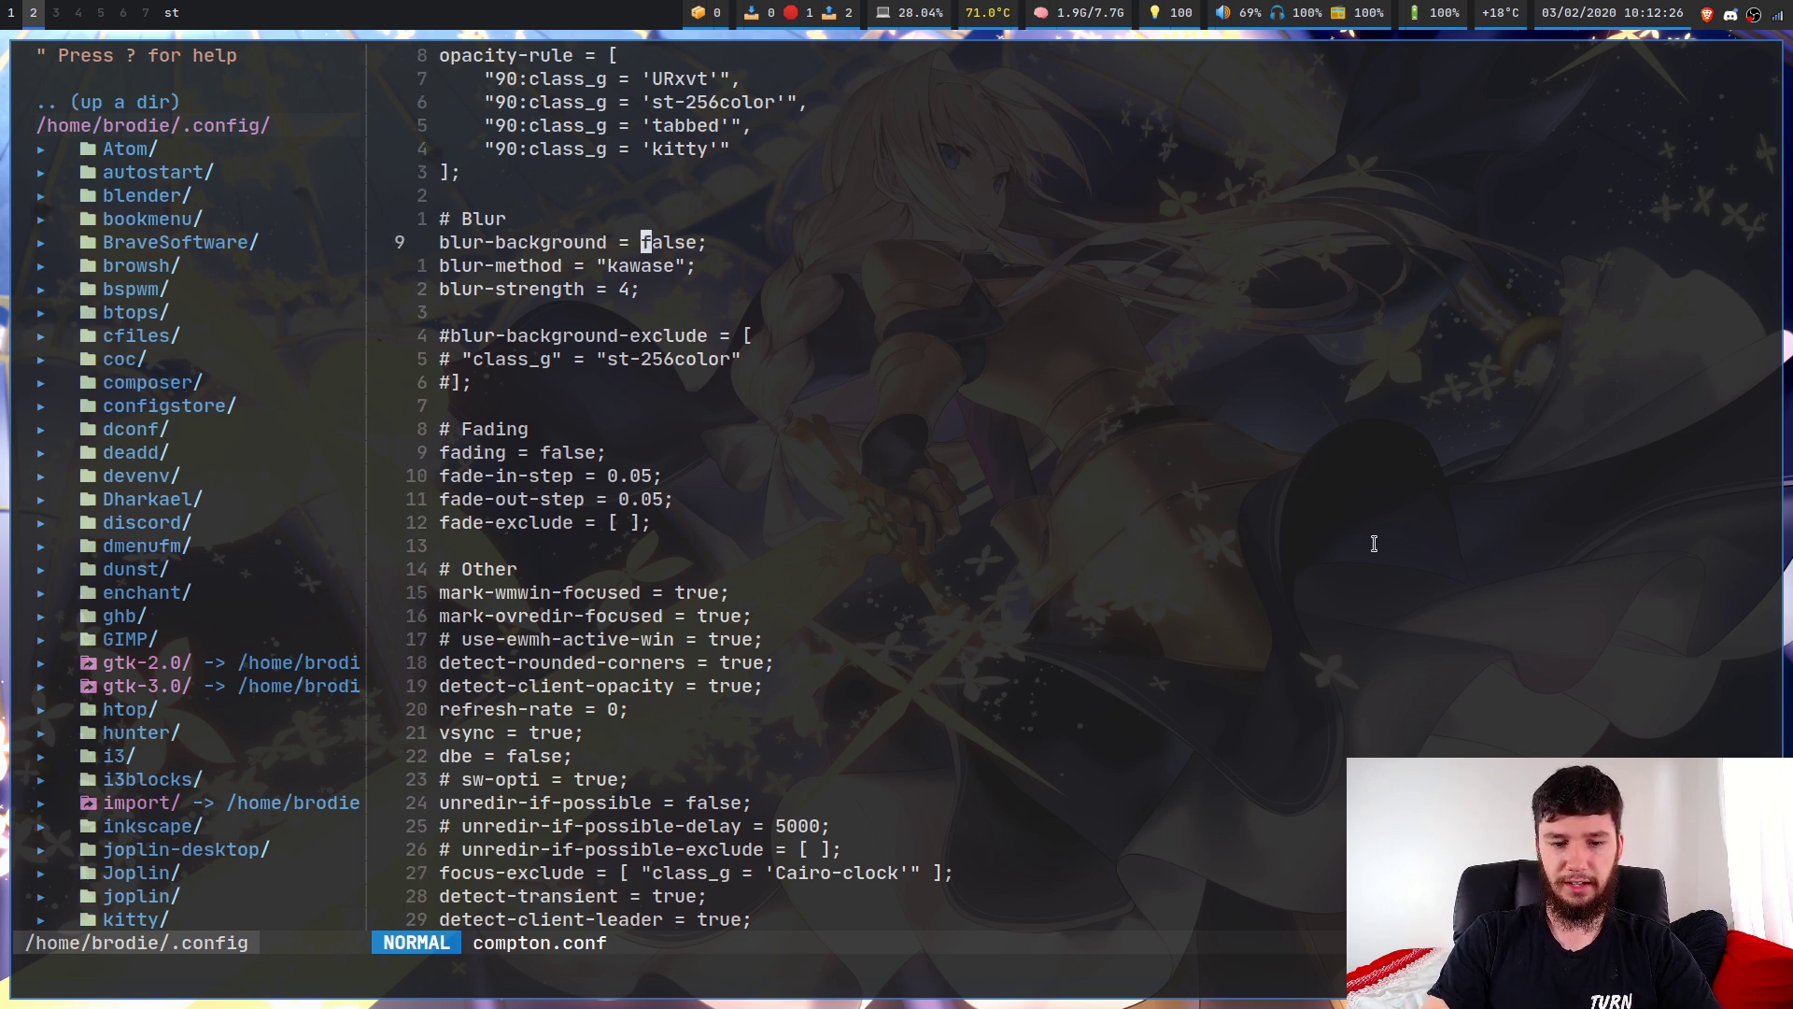
type("cwtrue")
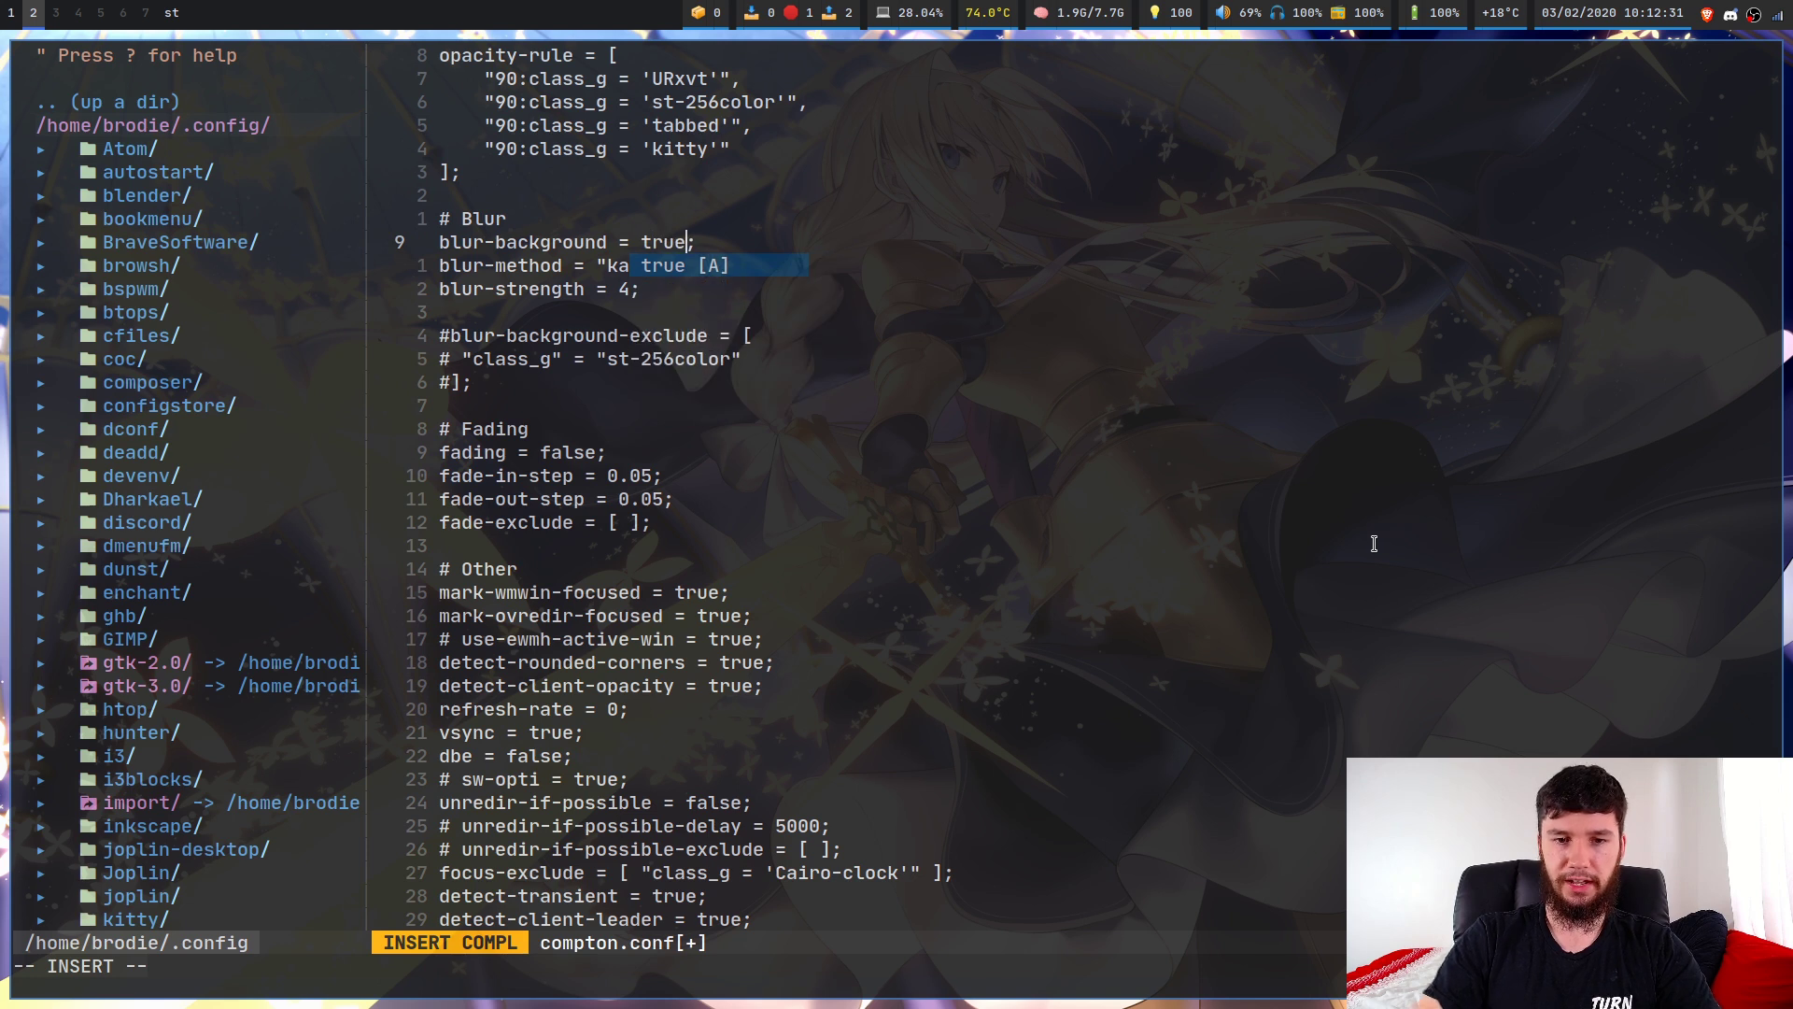
key("Escape")
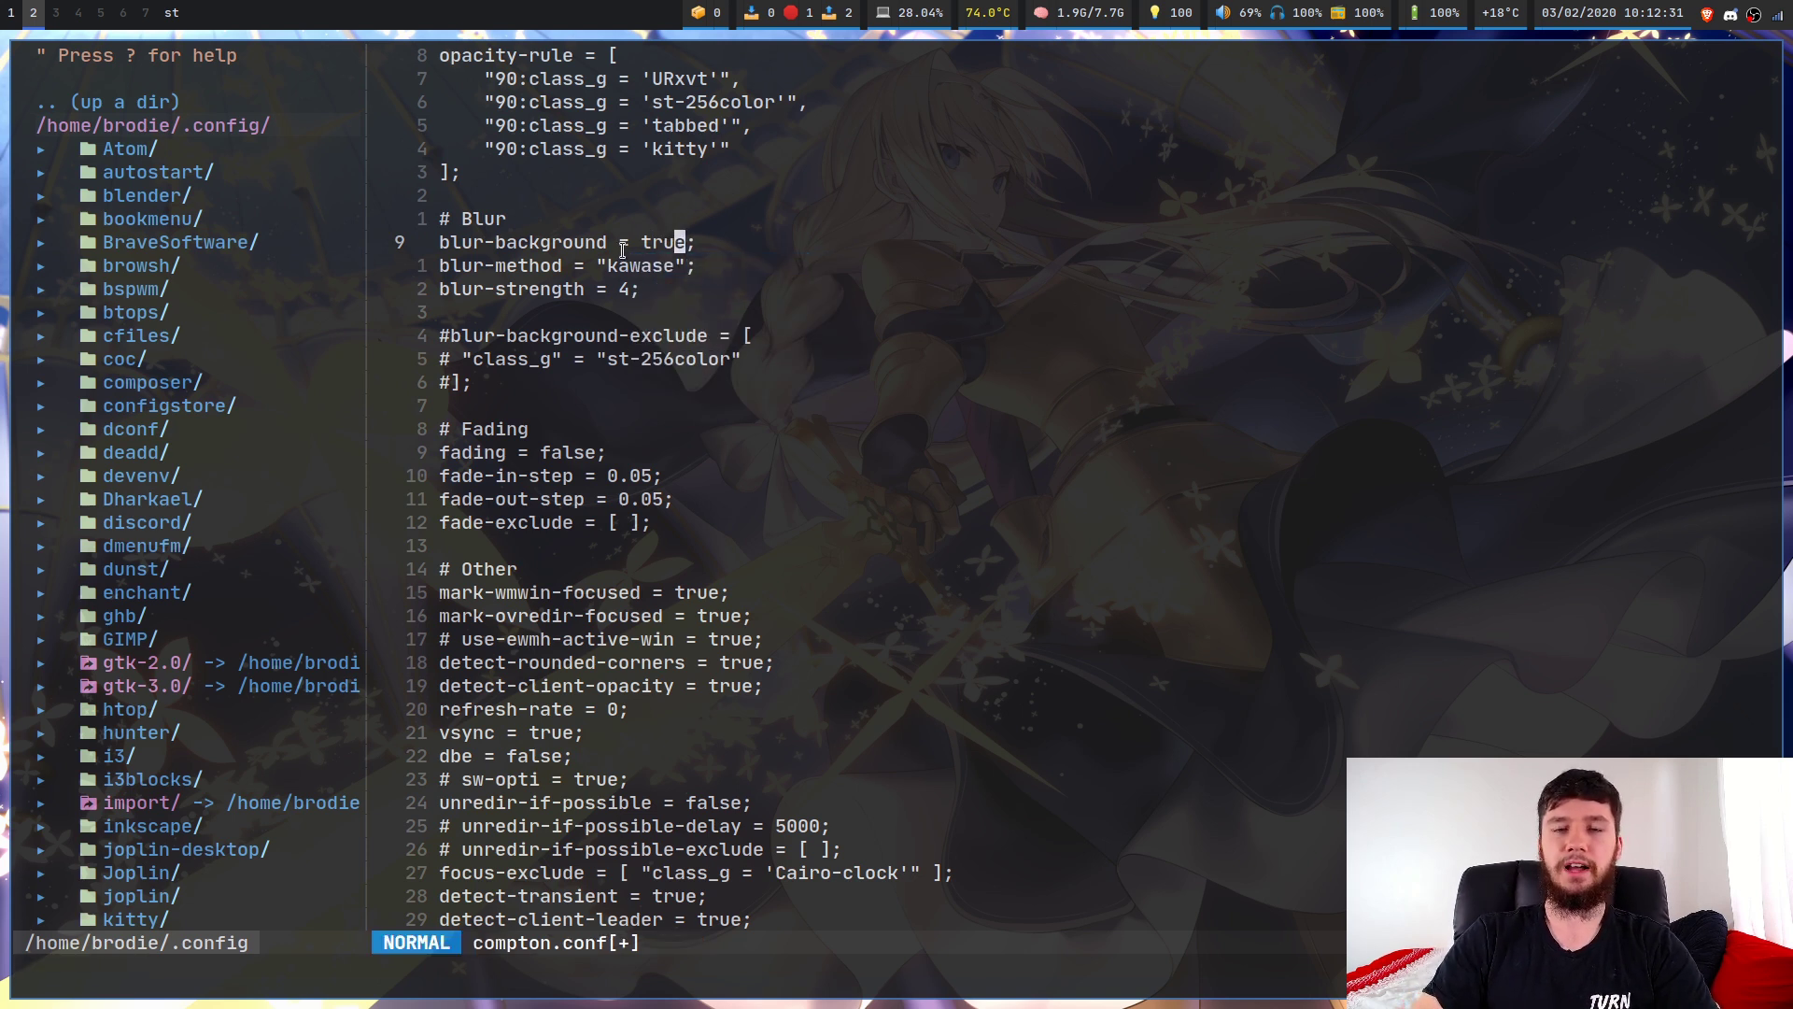
key("j")
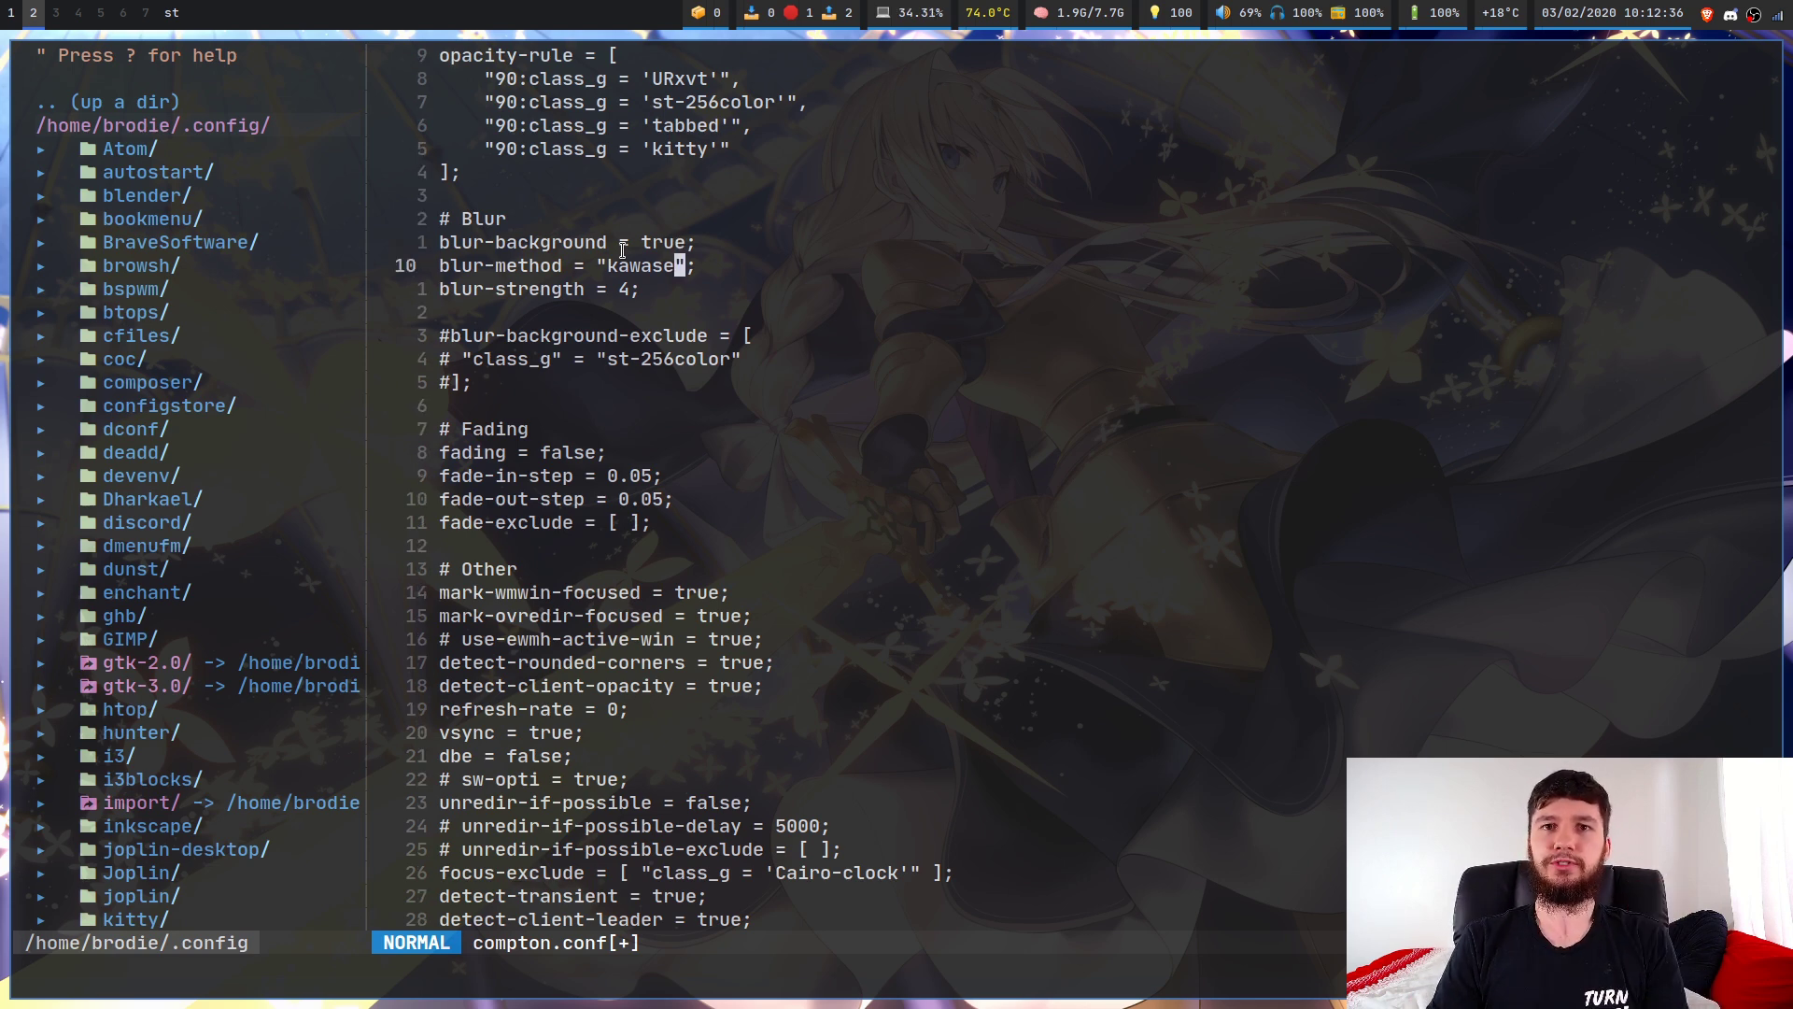
Return to the browser's tryone144/compton feature/dual_kawase tab, scrolled to its file list.
key("super+1")
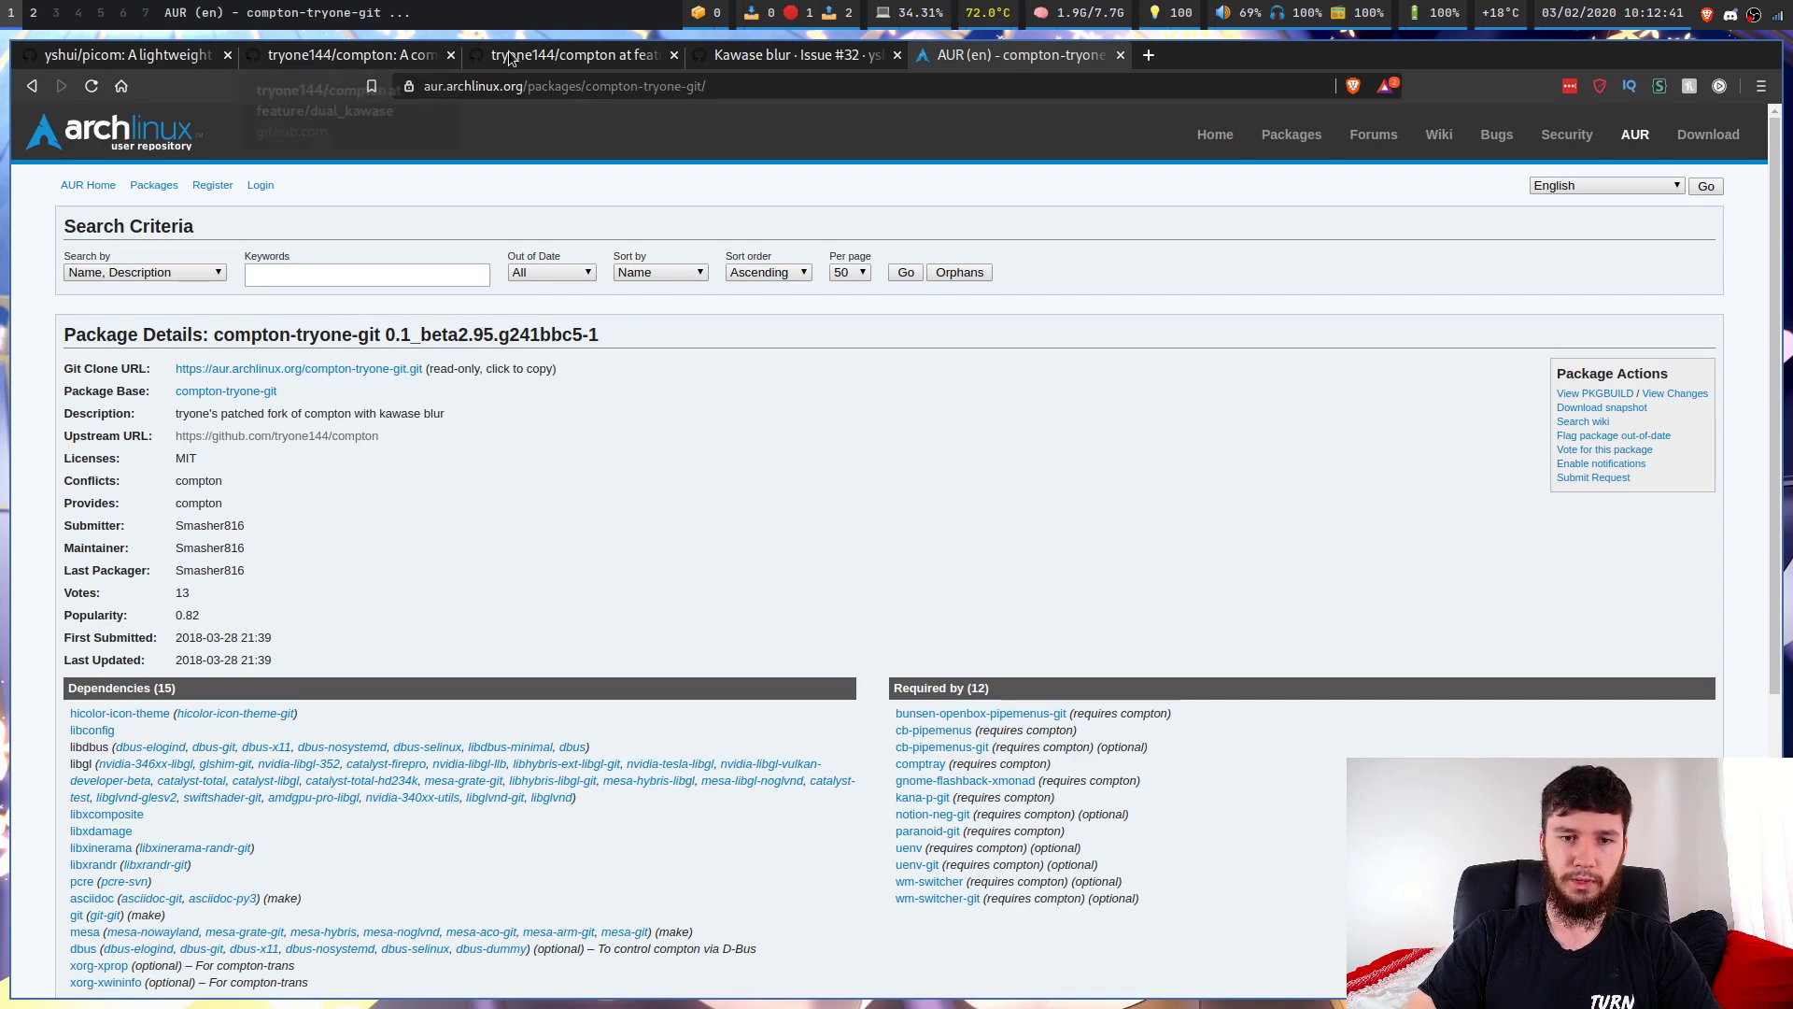
left_click(596, 55)
scroll(852, 282, "up", 15)
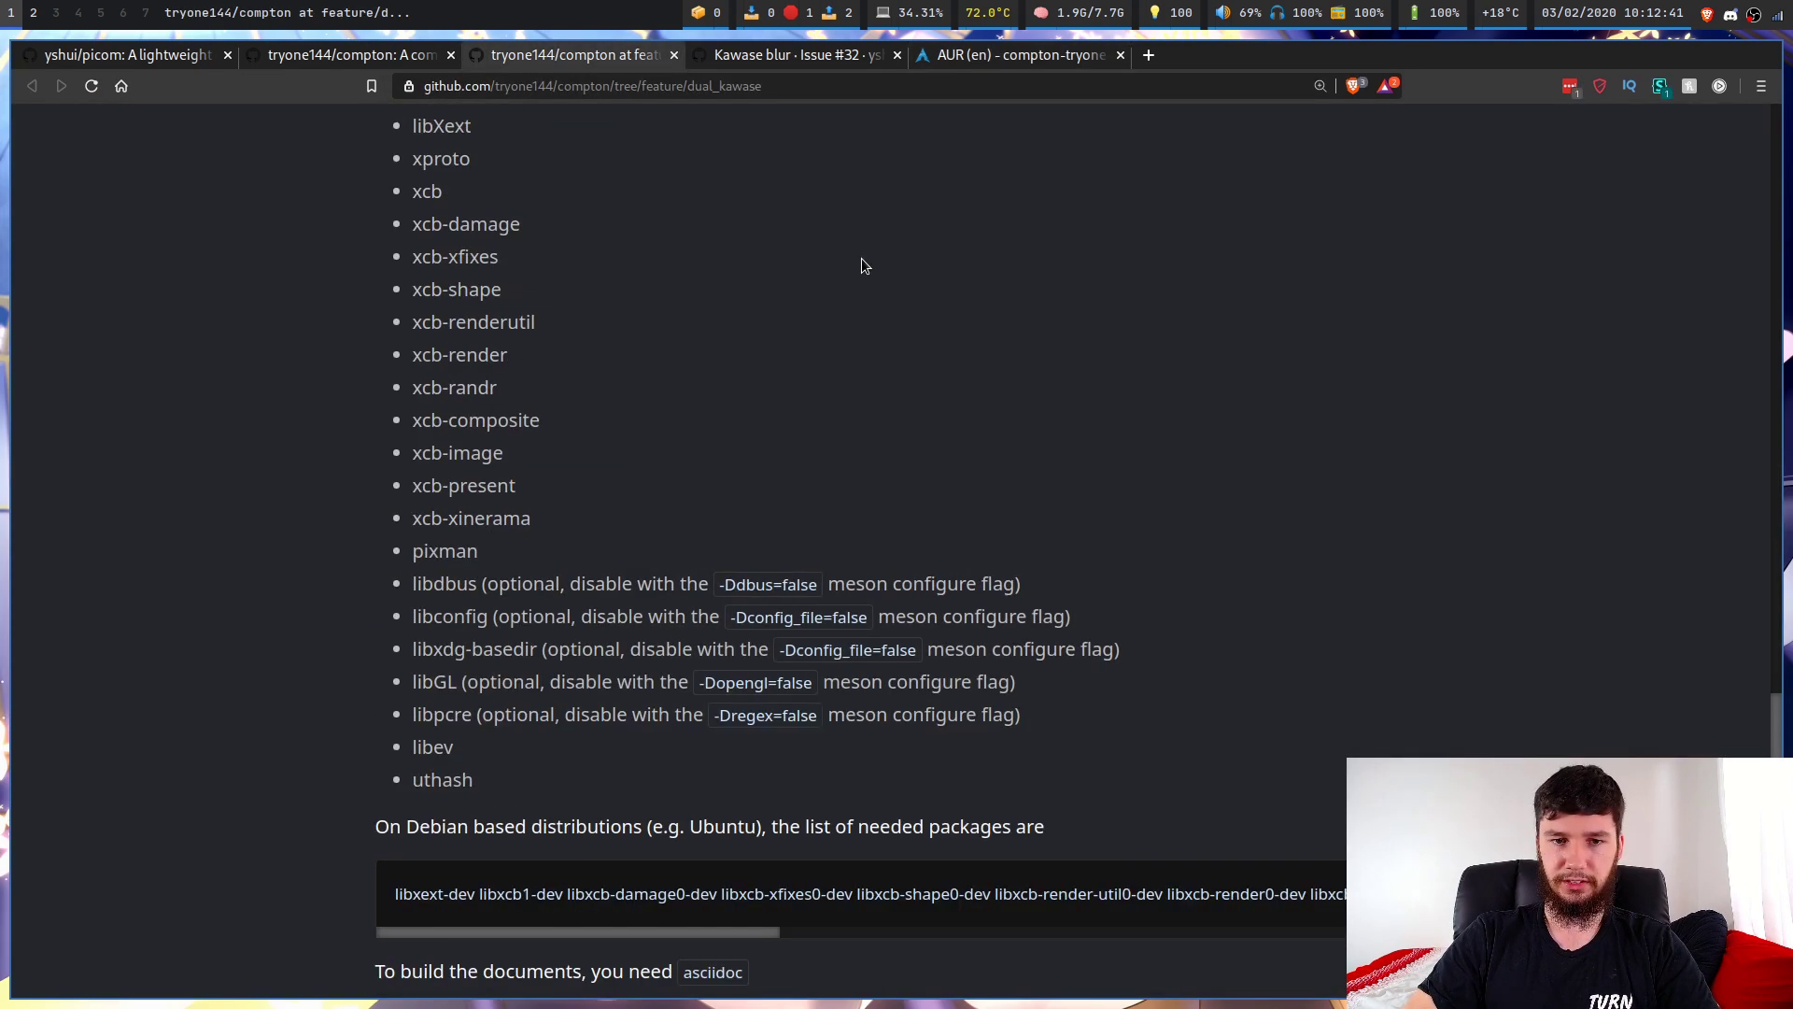
scroll(854, 188, "up", 10)
scroll(855, 192, "down", 5)
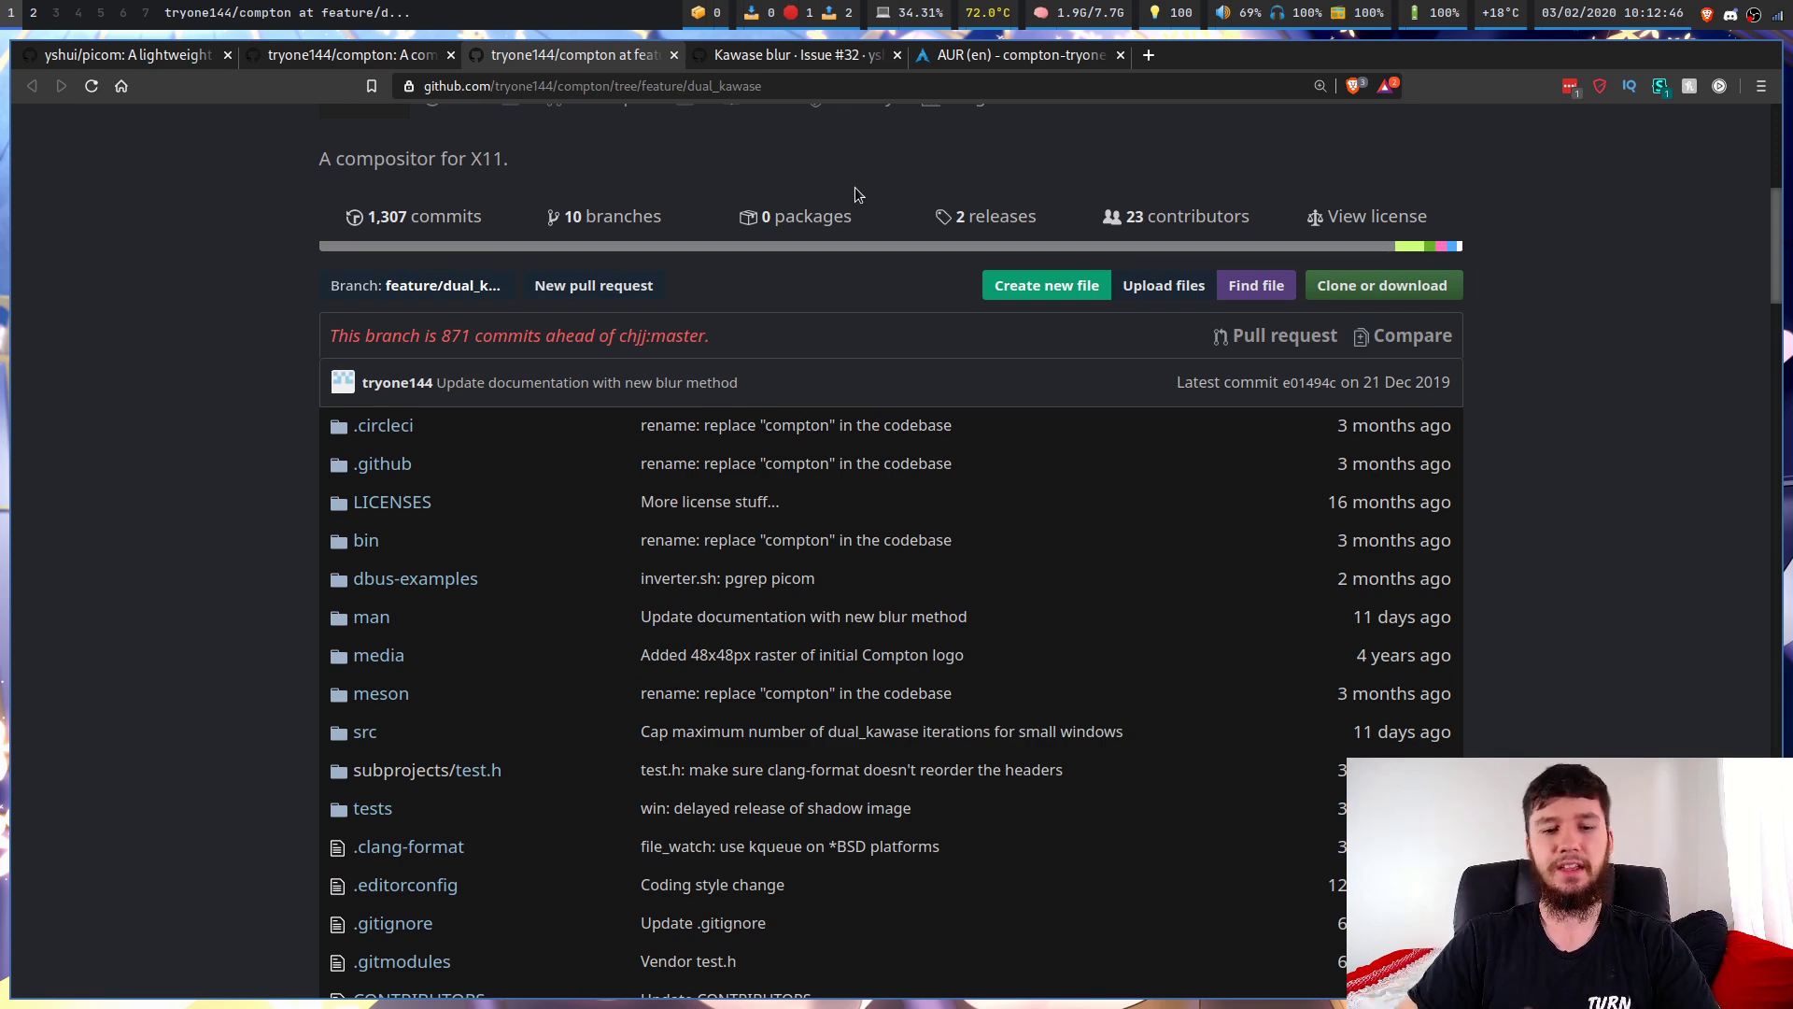
Try blur-method dual_kawase, revert it to kawase, and save compton.conf.
key("super+2")
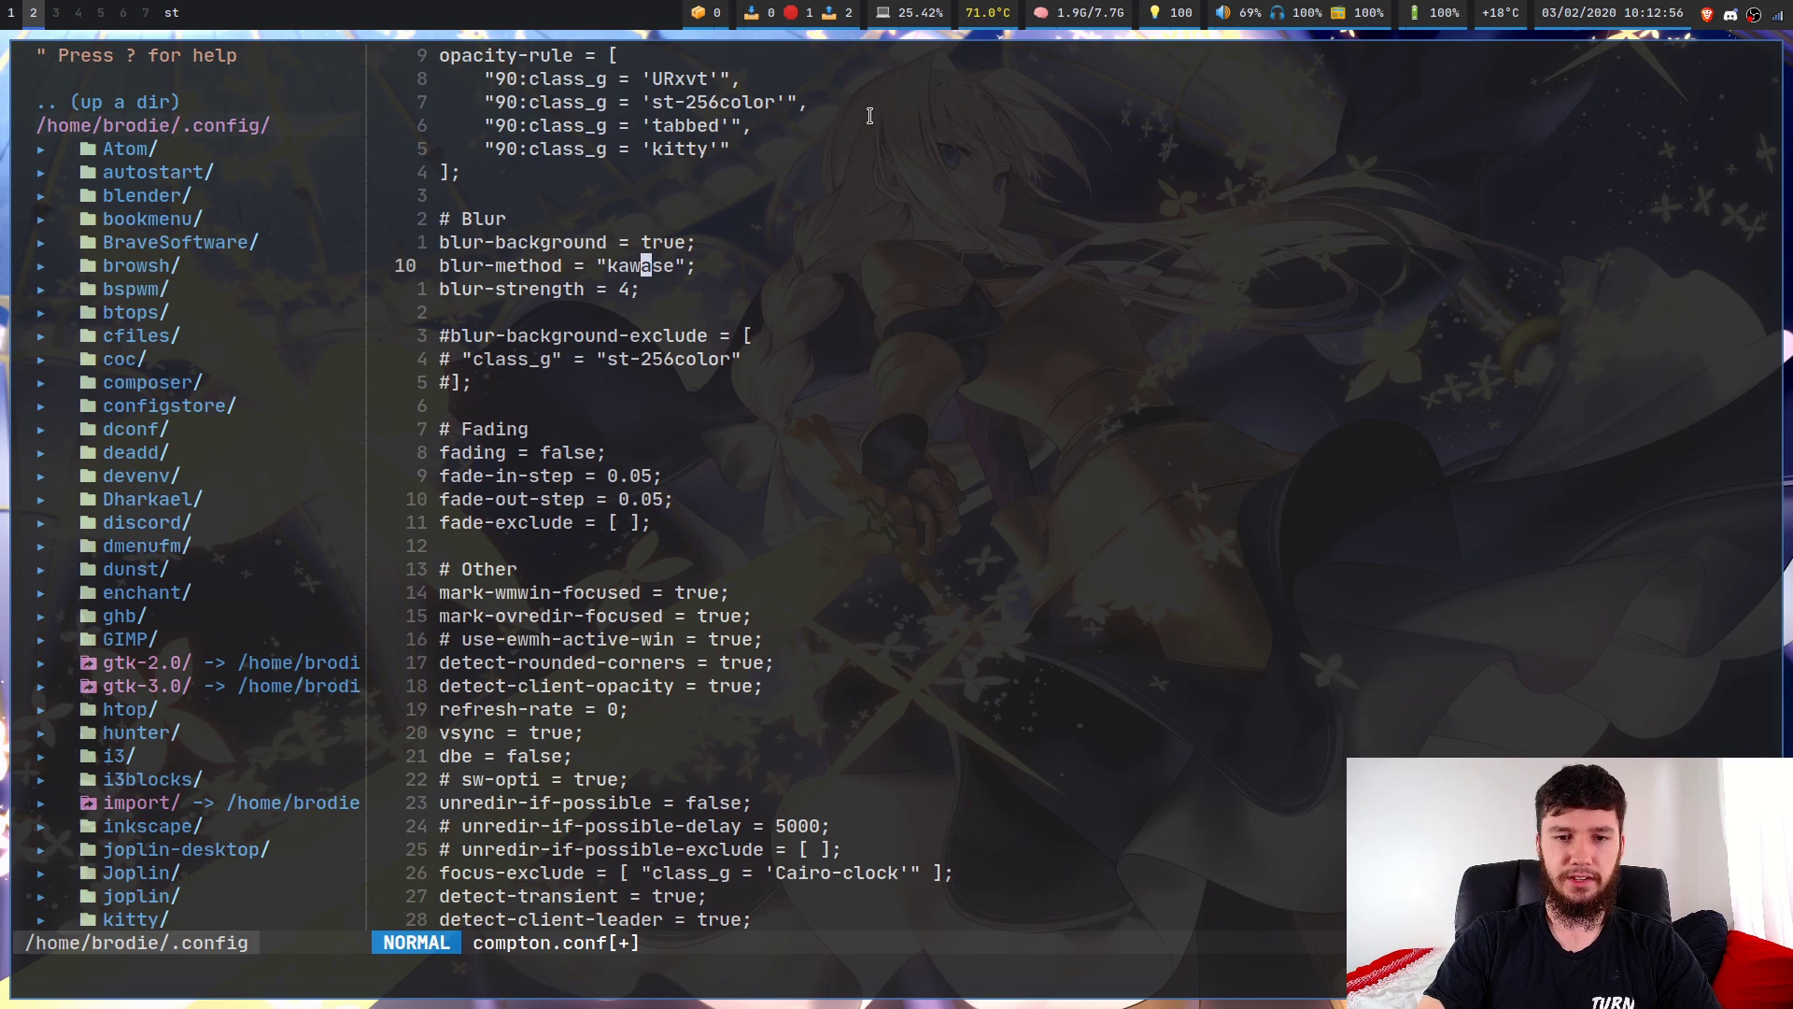
key("h")
key("h")
type("idual_")
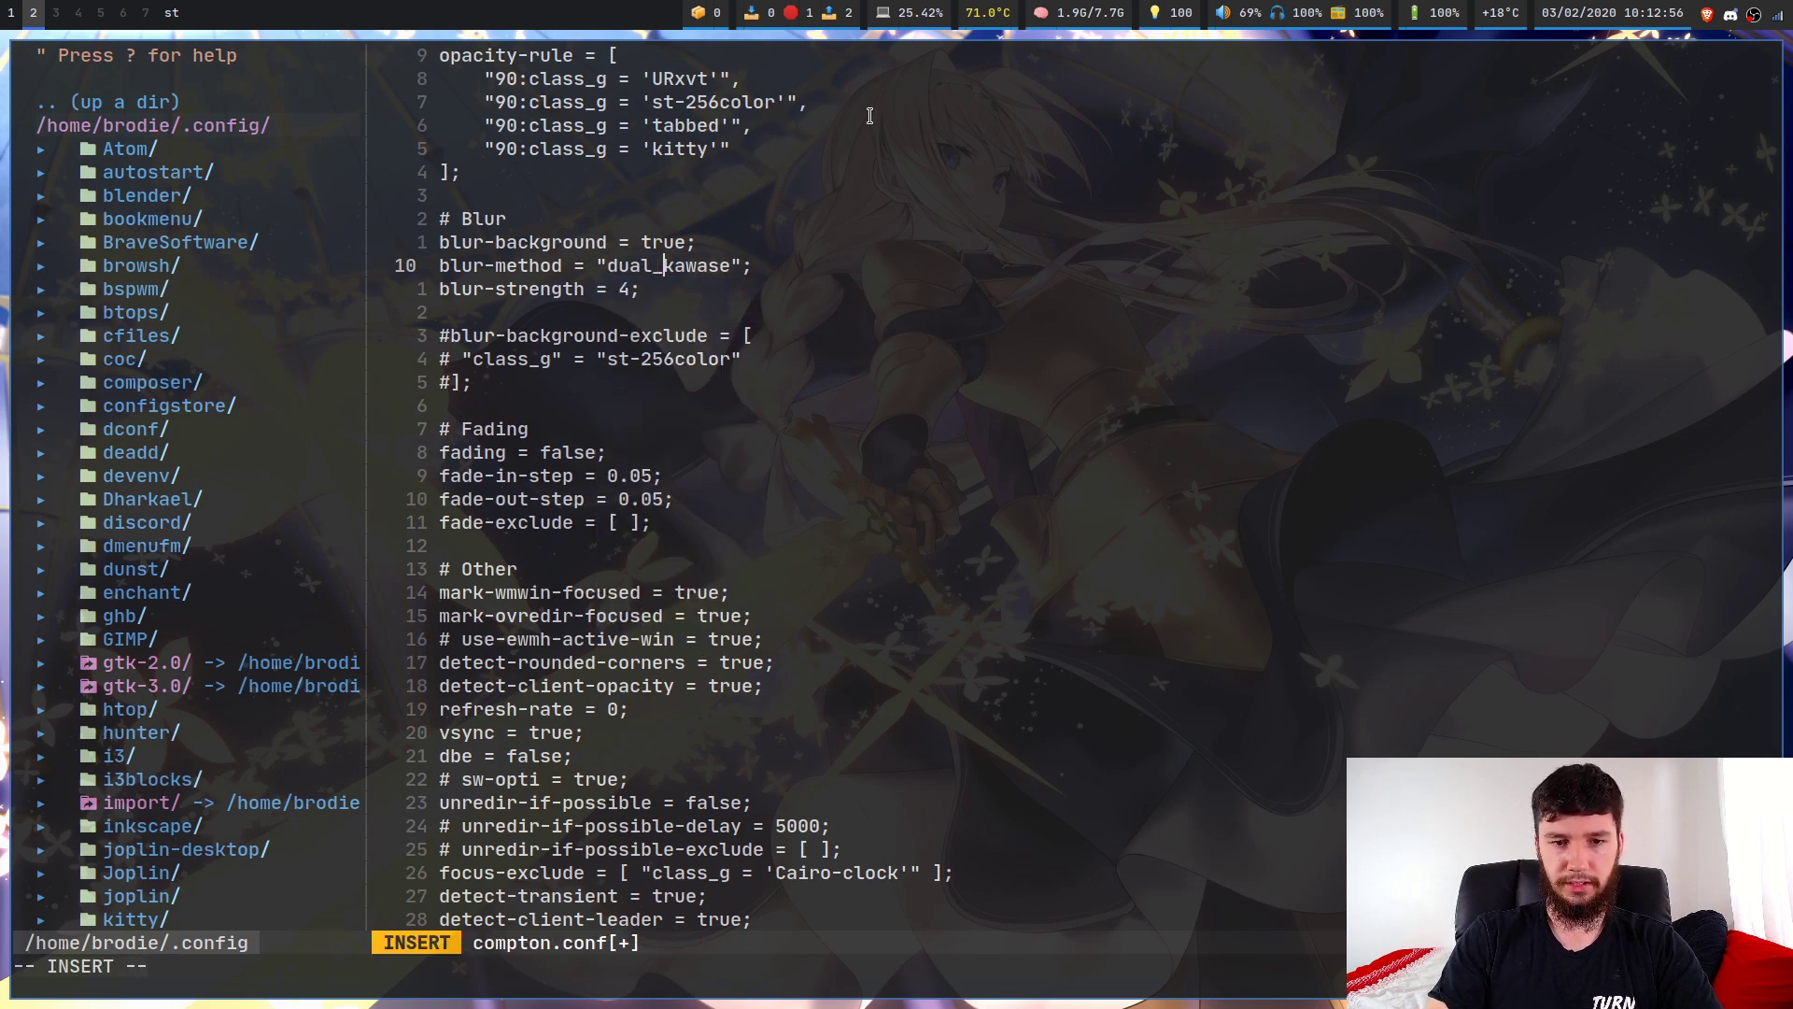
key("Escape")
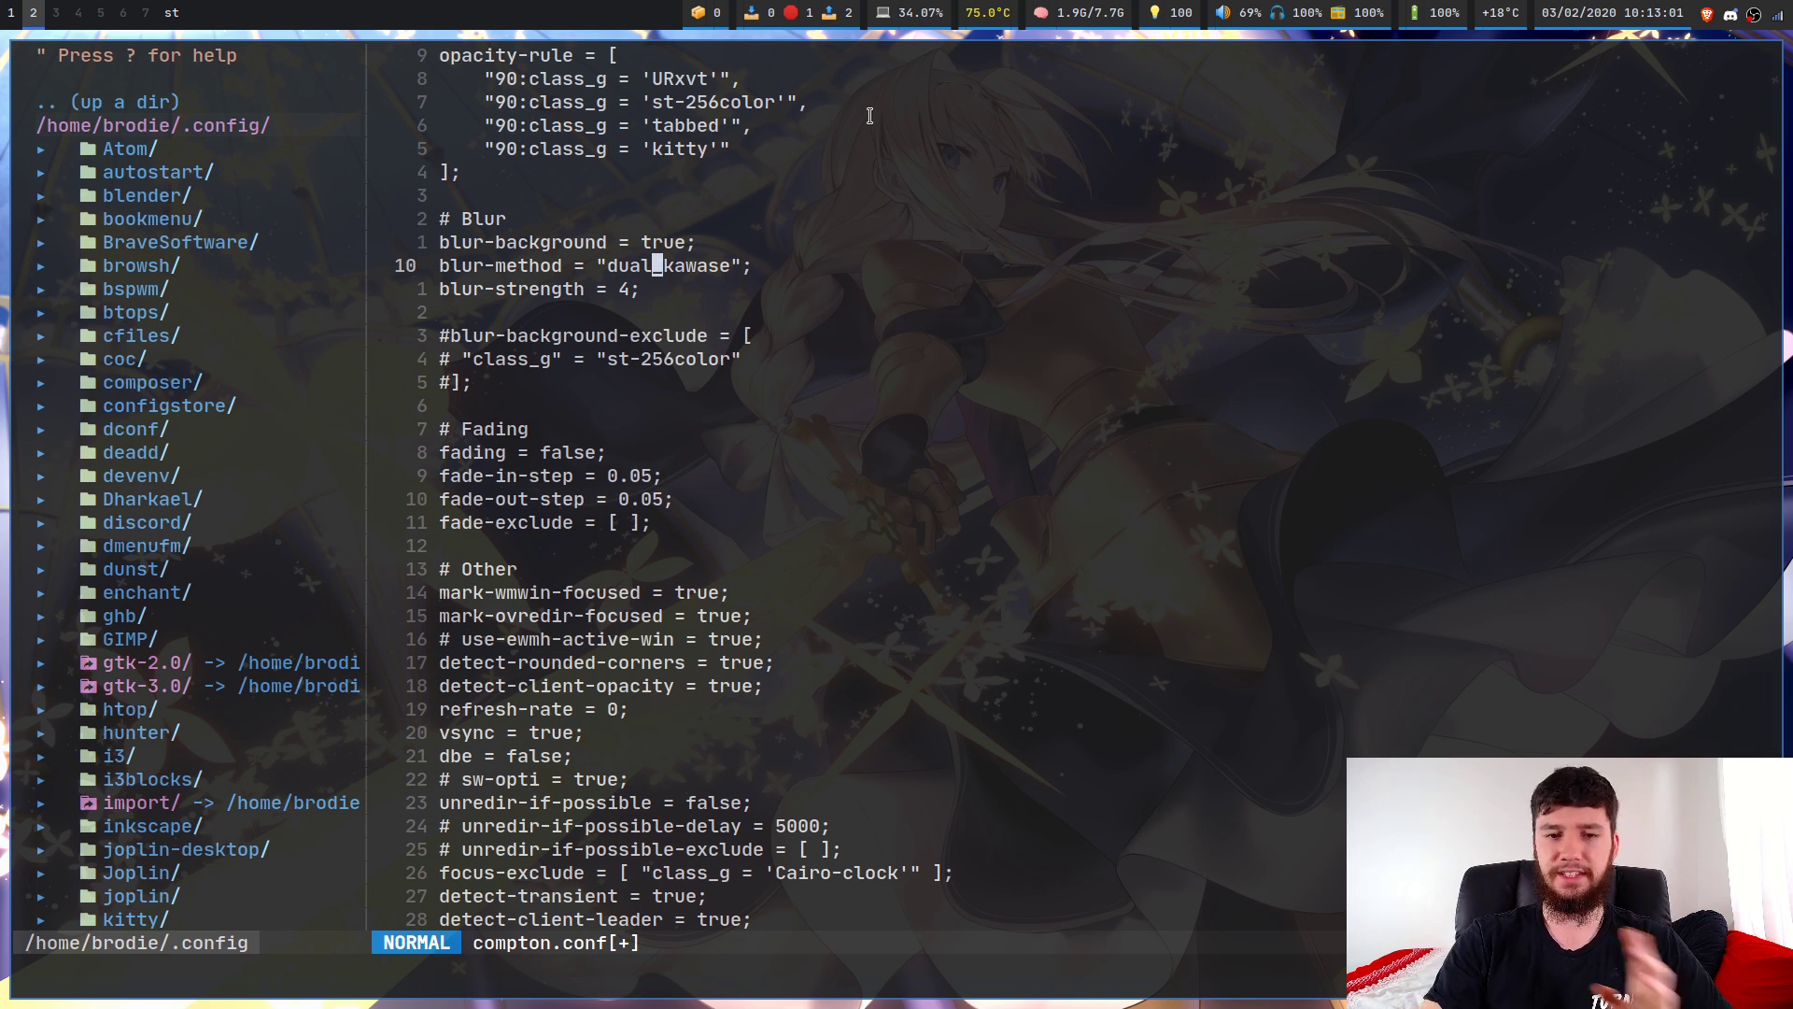
key("a")
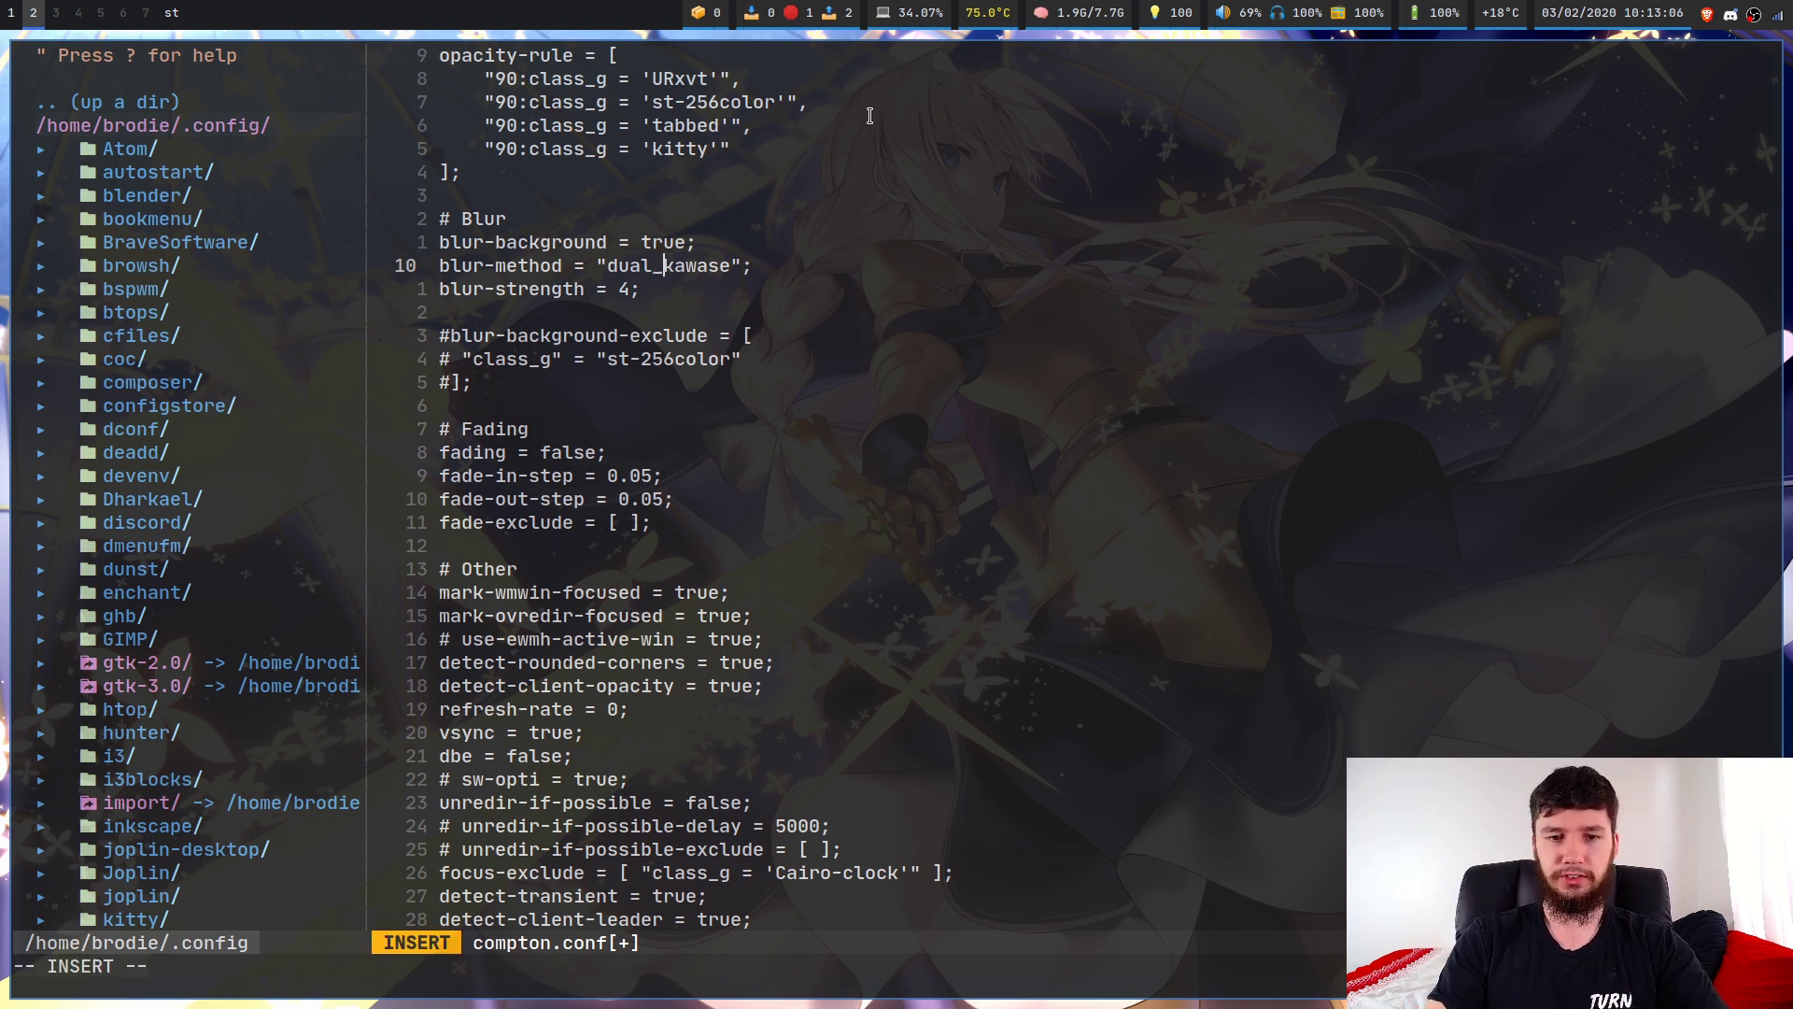
key("BackSpace")
key("BackSpace")
key("BackSpace")
key("BackSpace")
key("BackSpace")
key("Escape")
type(":w")
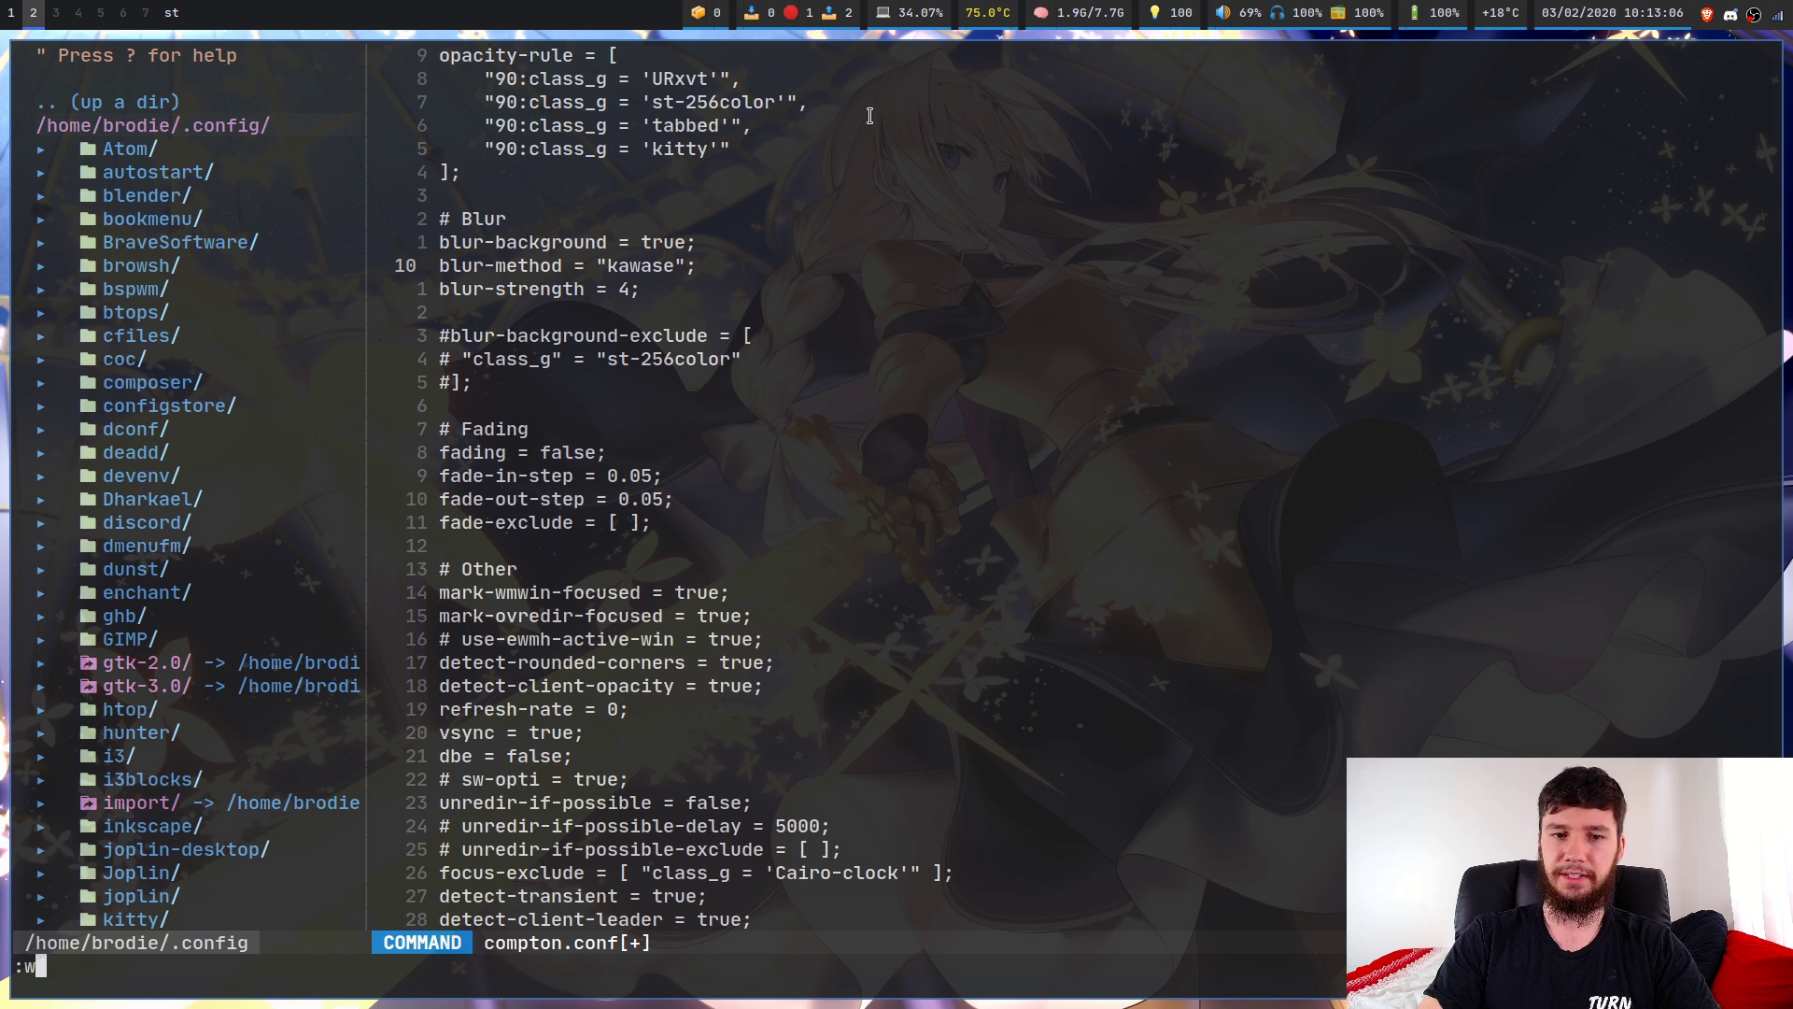
key("Return")
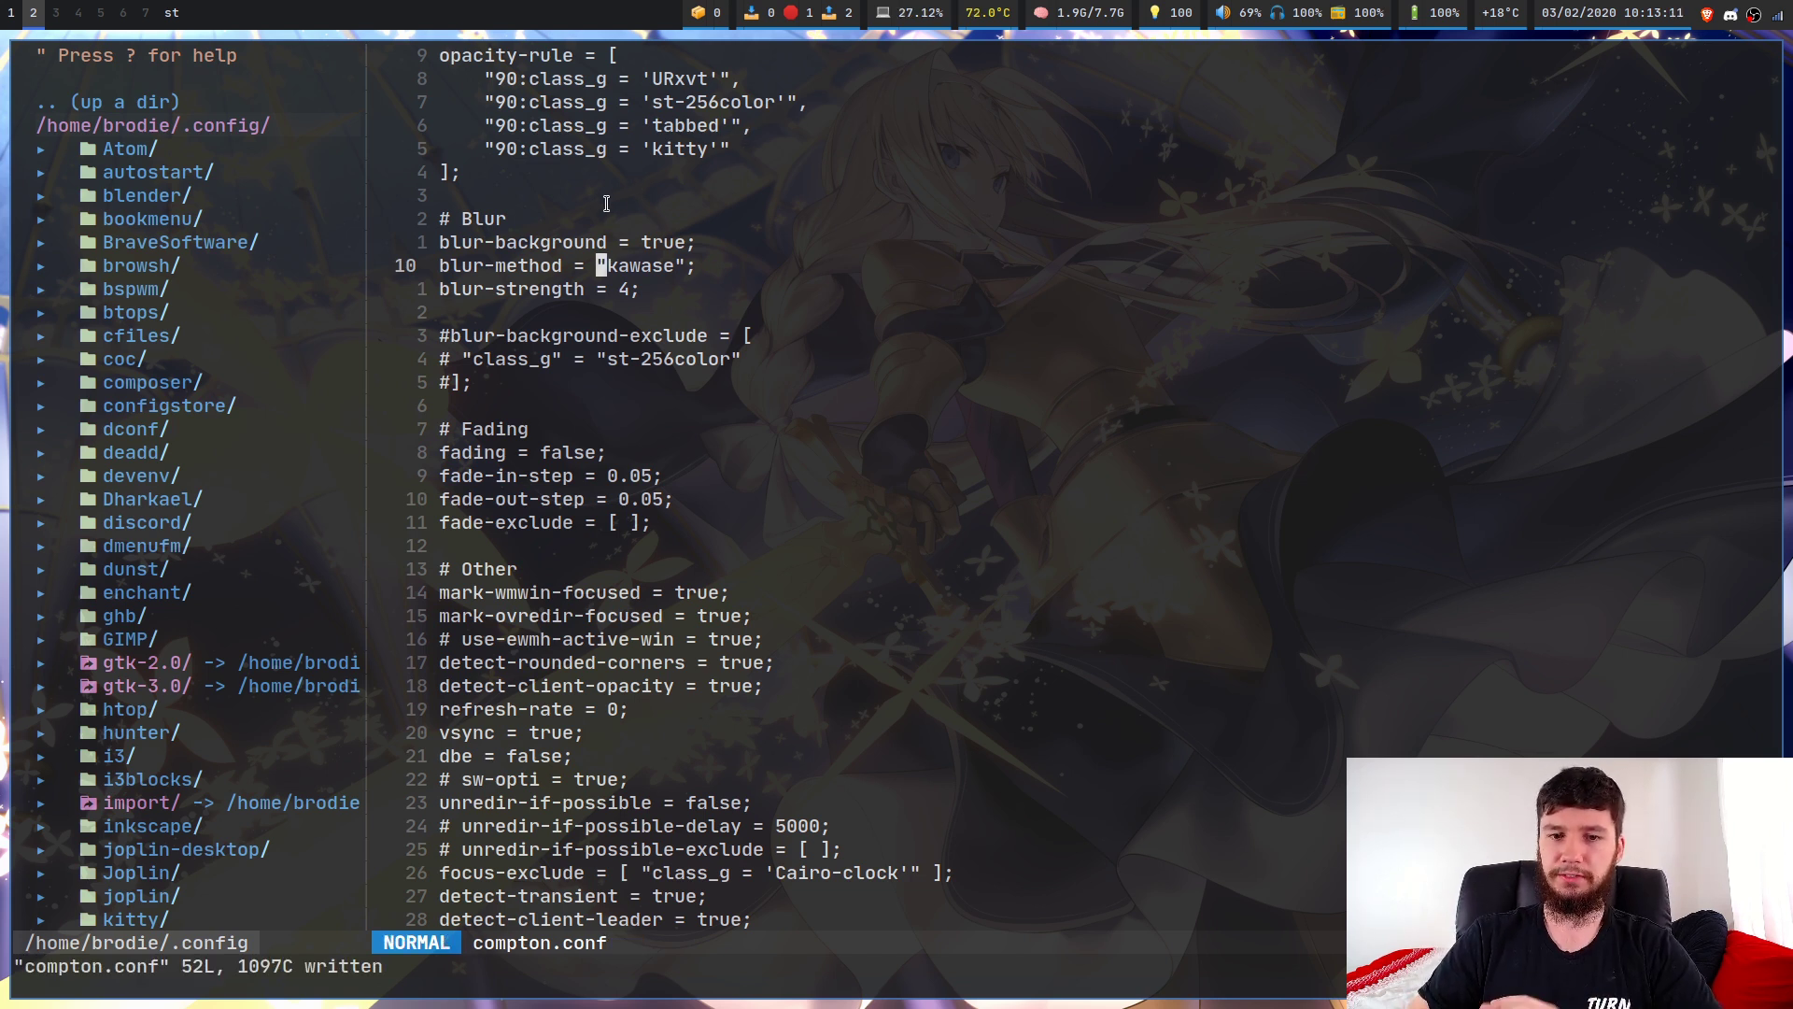
Change blur-strength from 4 to 20, save, and move down through the Fading settings.
key("j")
key("w")
key("a")
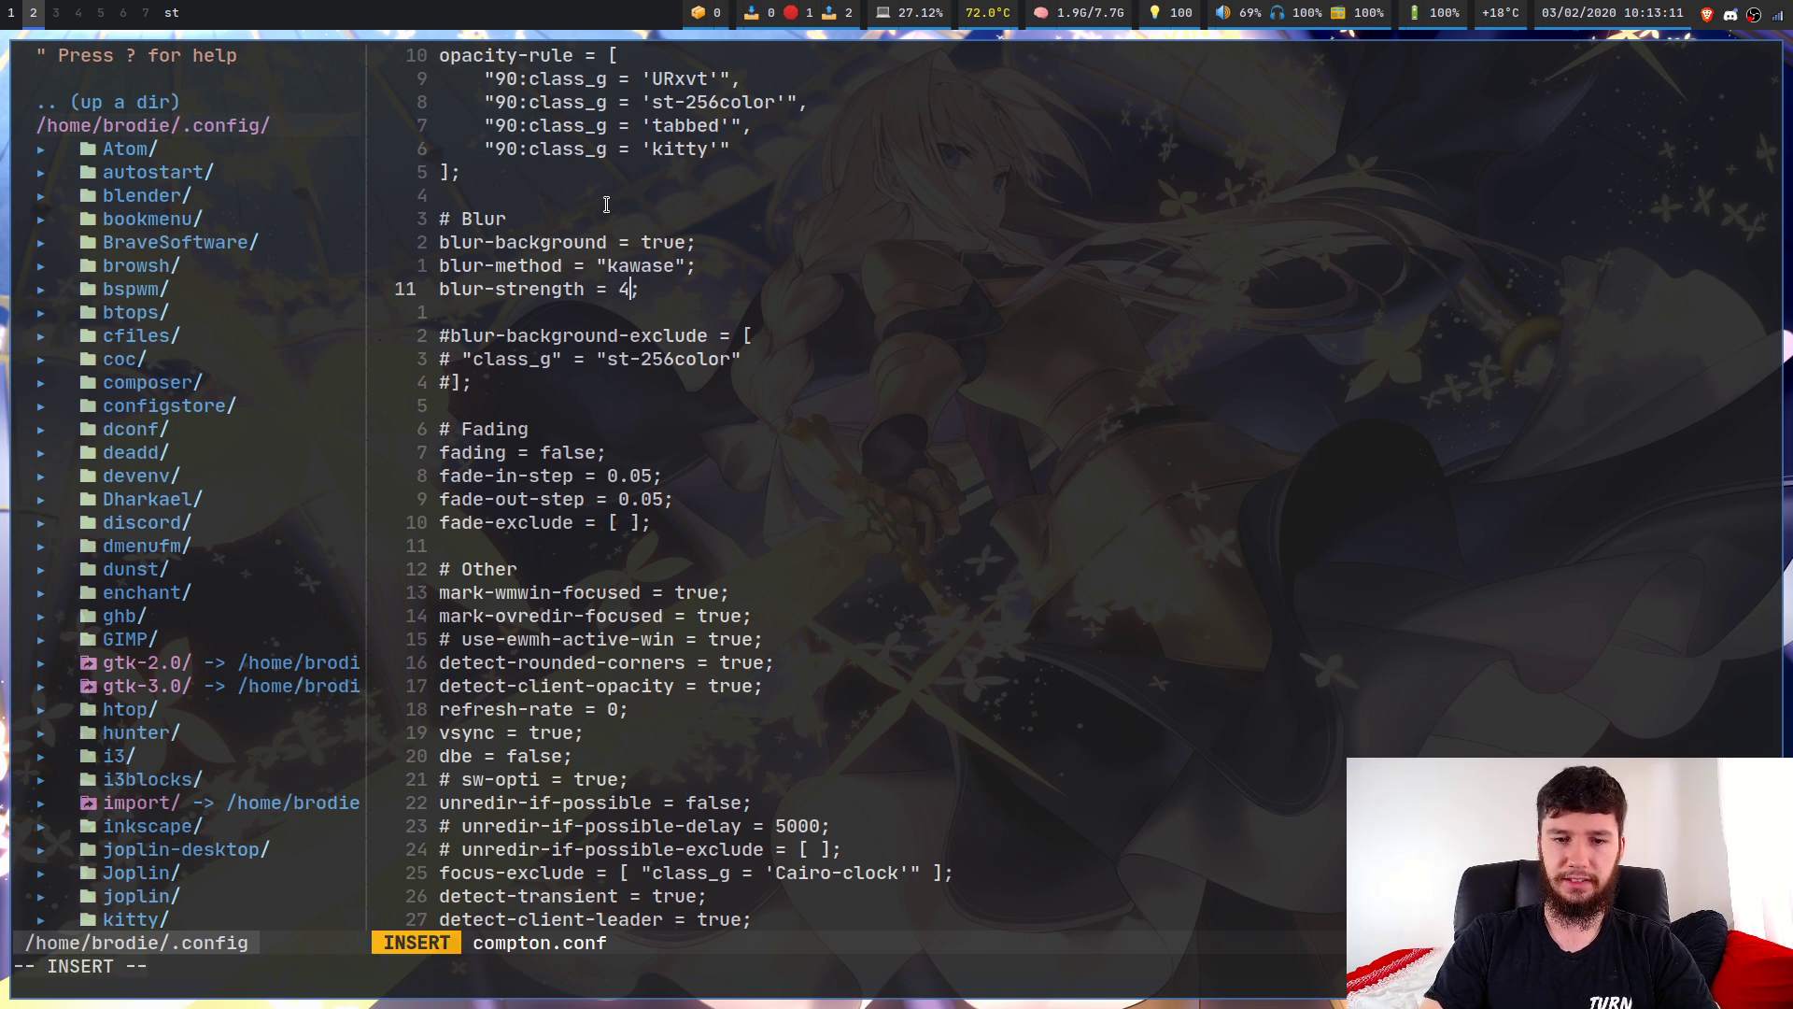
key("BackSpace")
type("20")
key("Escape")
type(":w")
key("Return")
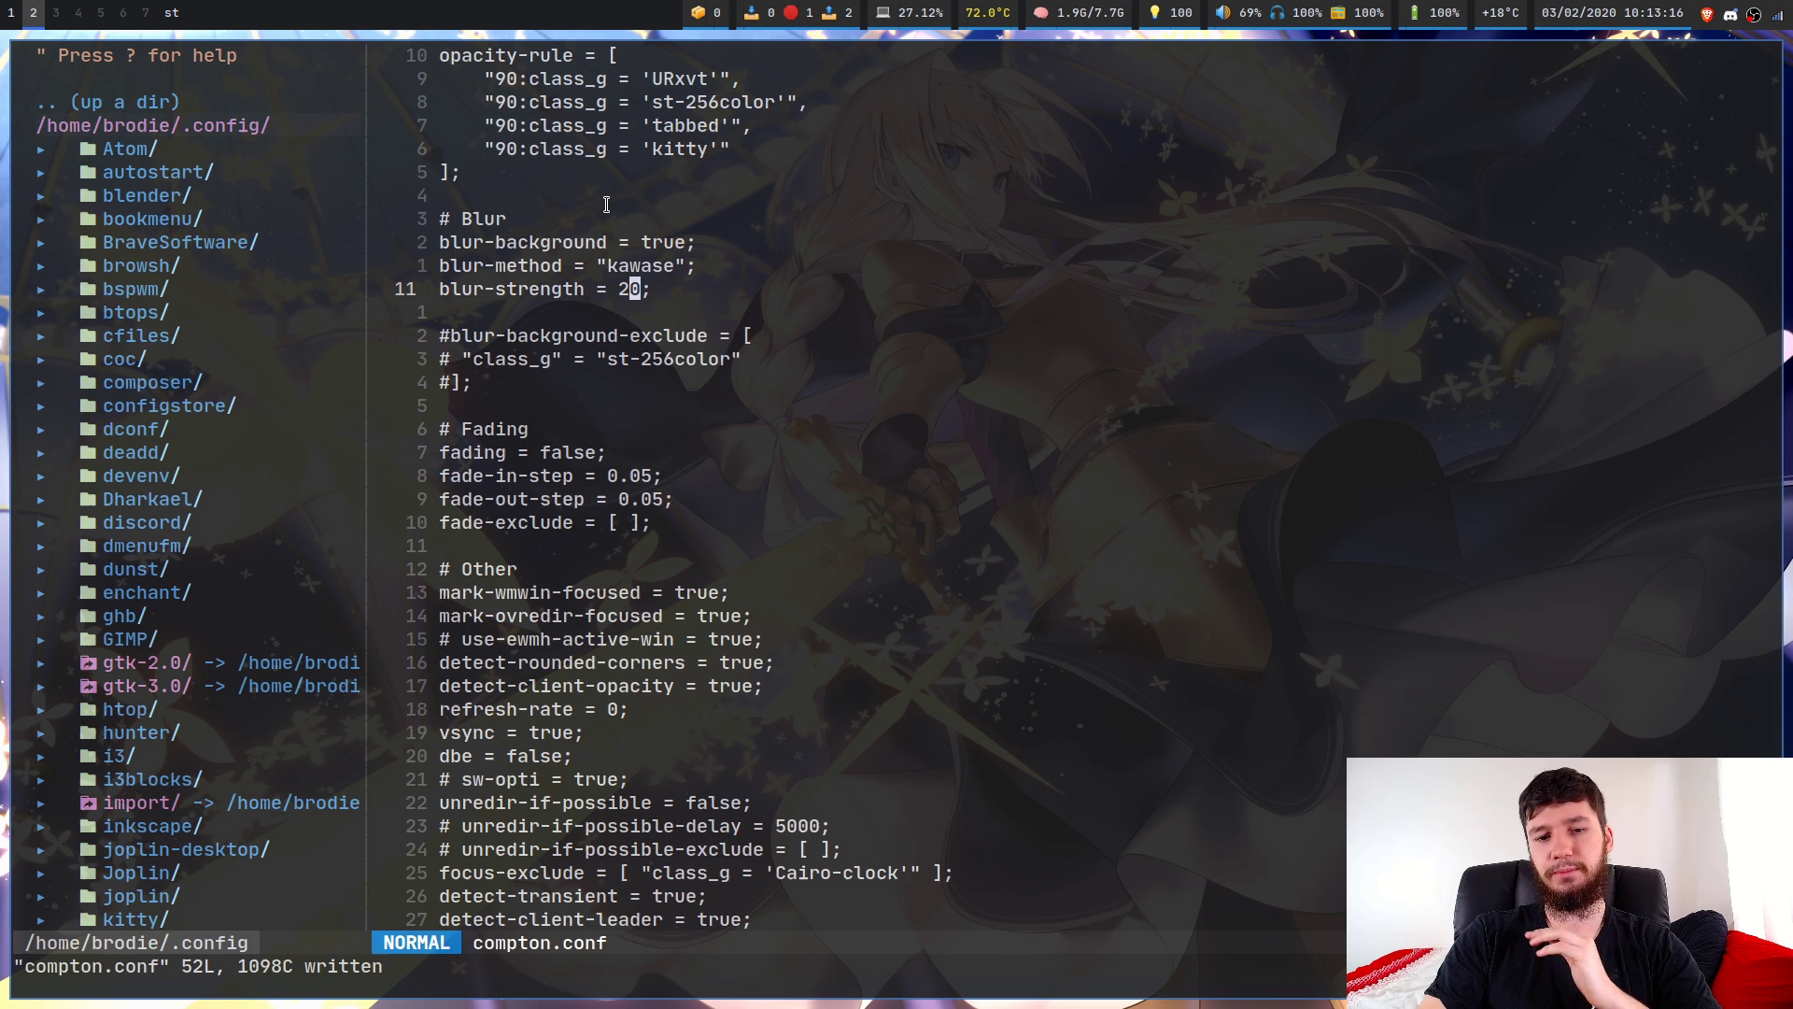
key("j")
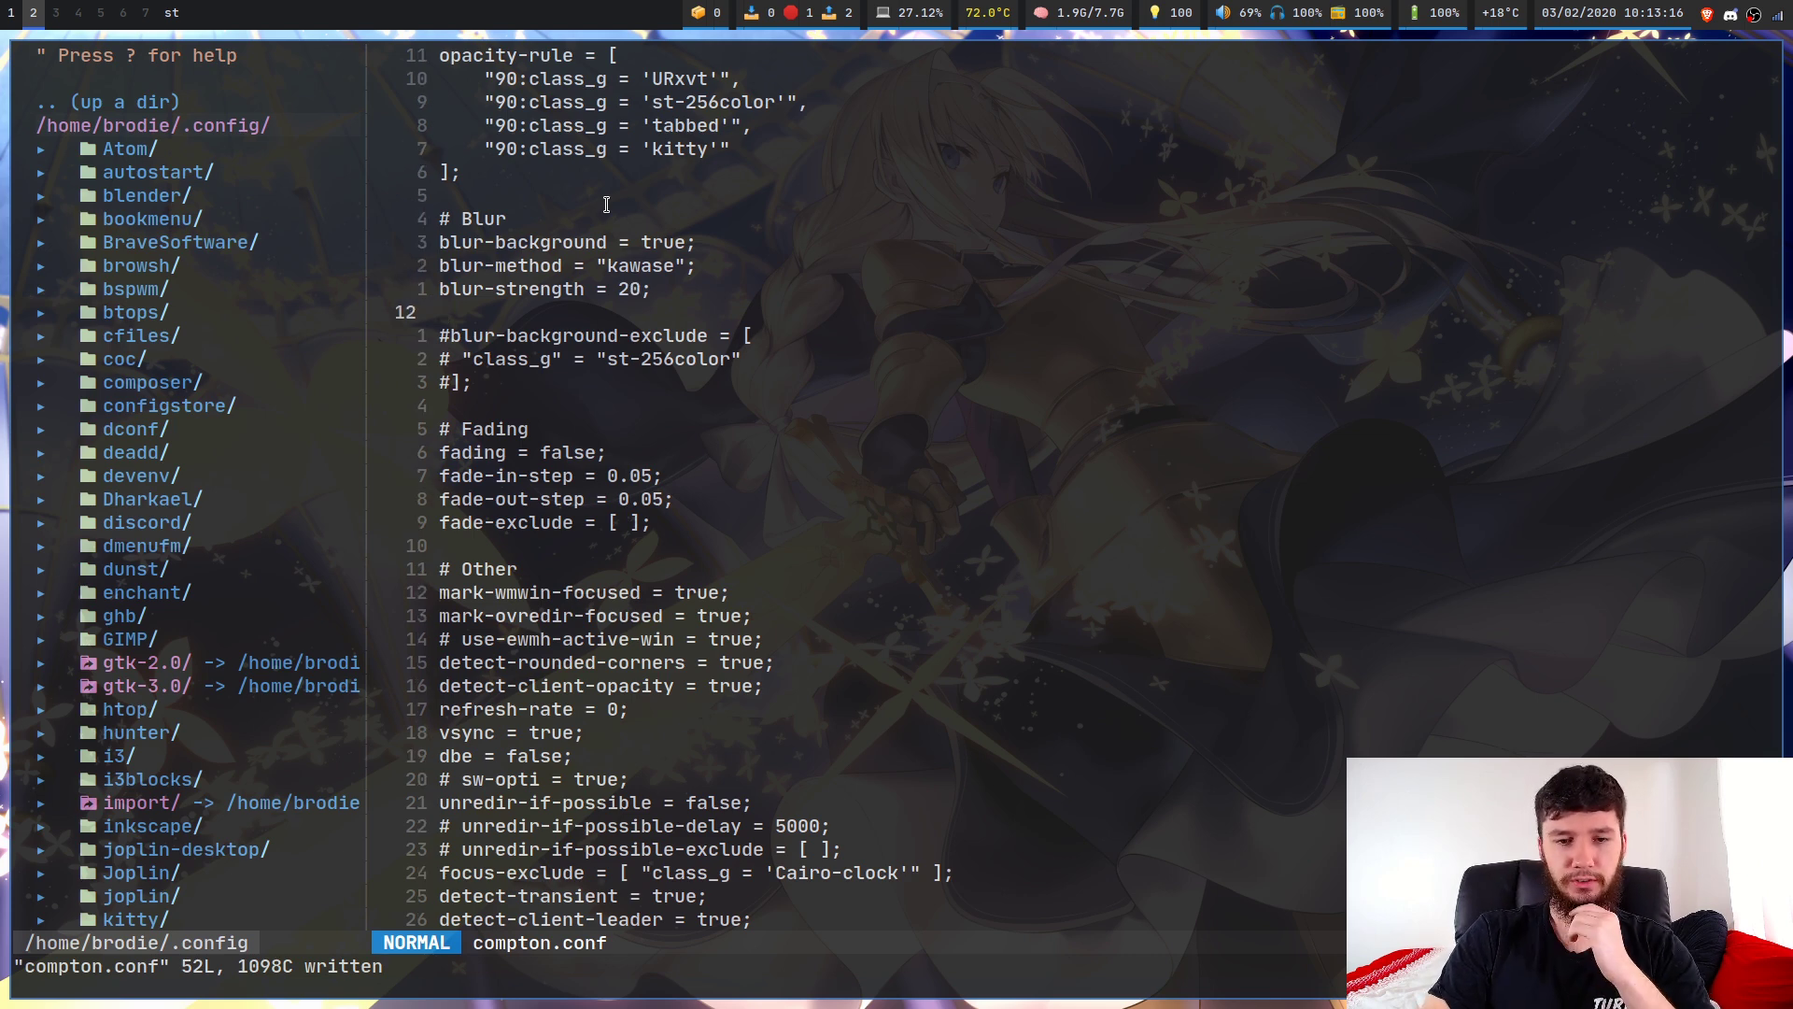
key("6")
key("j")
key("4")
key("j")
key("j")
key("j")
key("j")
key("j")
key("j")
key("j")
key("j")
key("j")
key("j")
key("j")
key("j")
key("j")
key("j")
key("j")
key("j")
key("j")
key("j")
key("j")
key("j")
key("j")
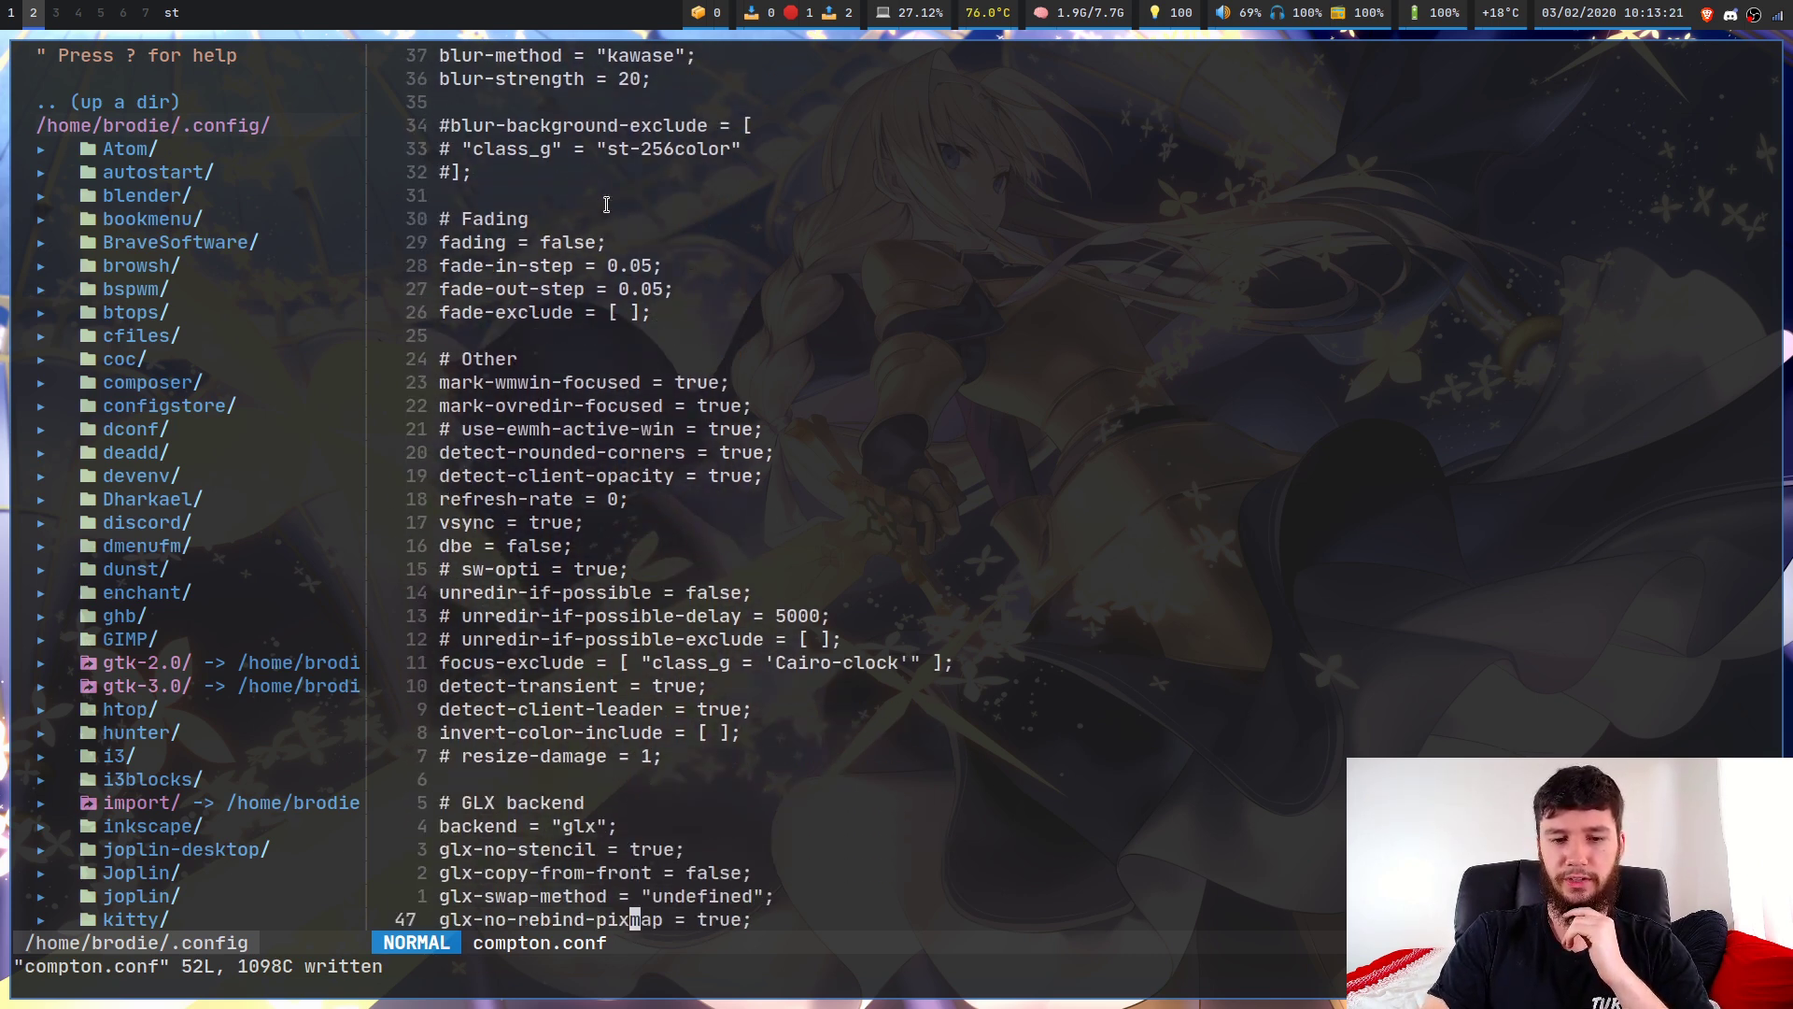
key("k")
key("7")
key("k")
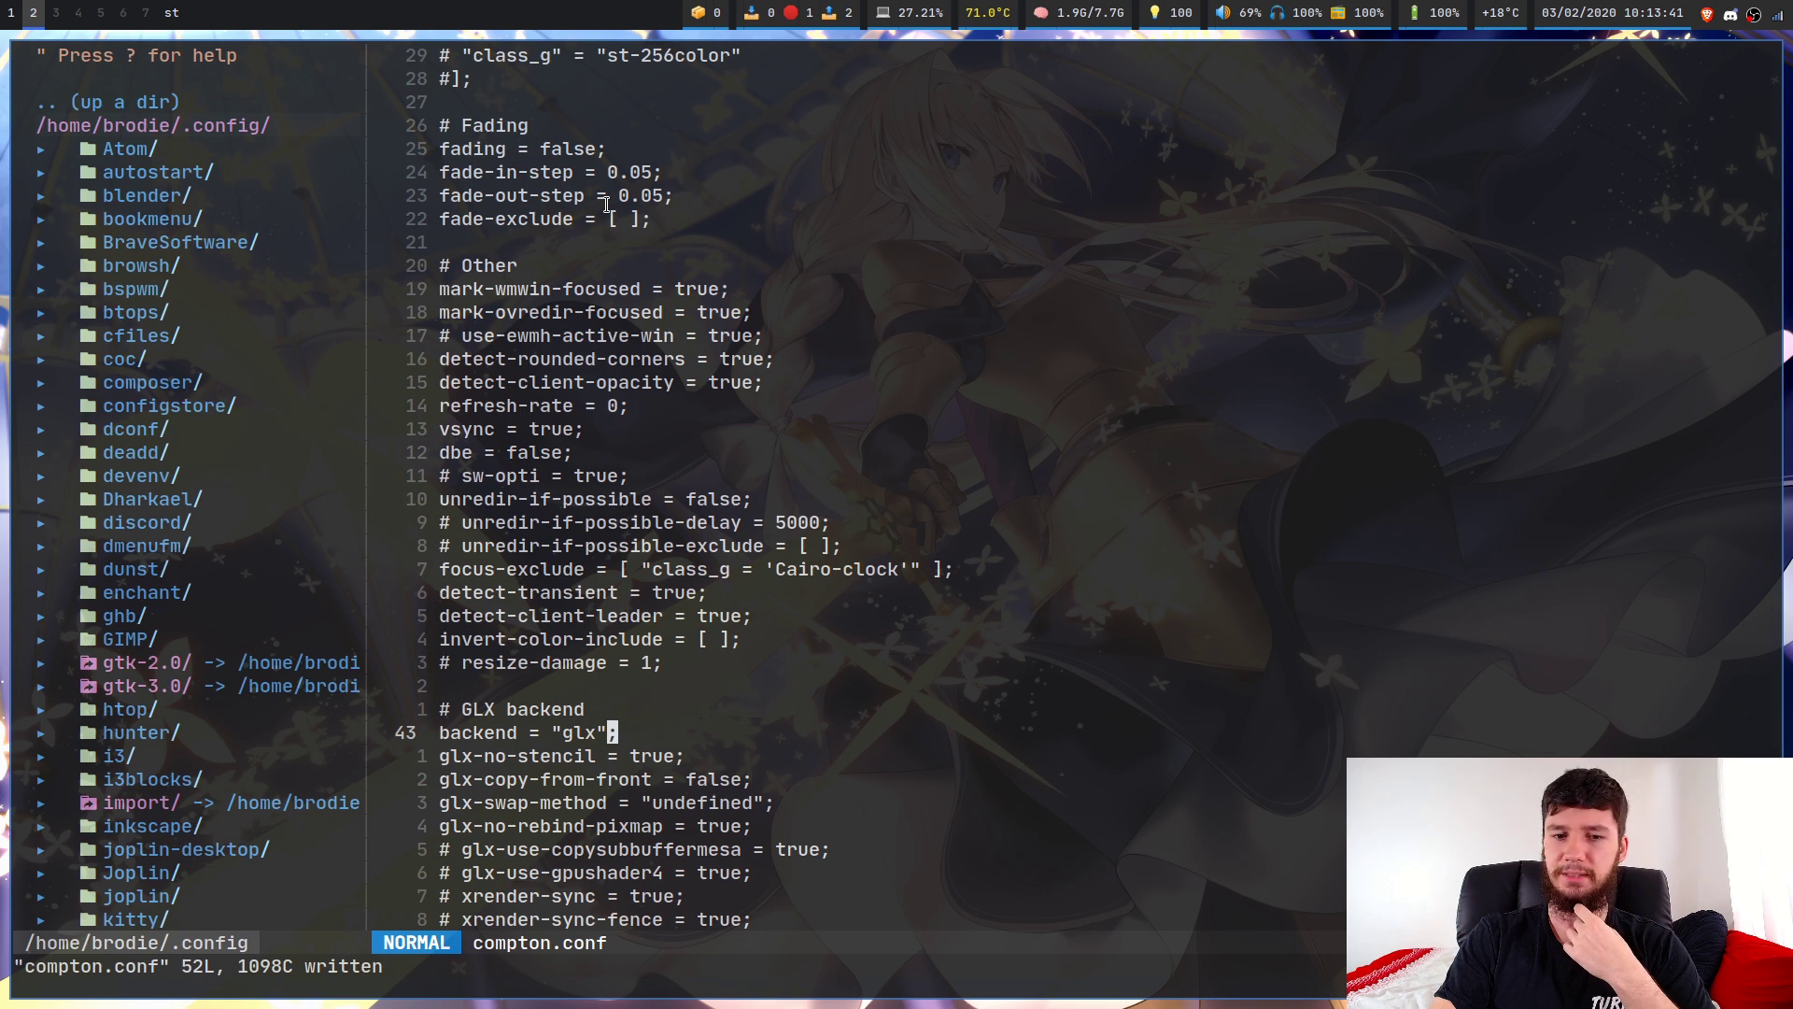
key("j")
key("j")
key("j")
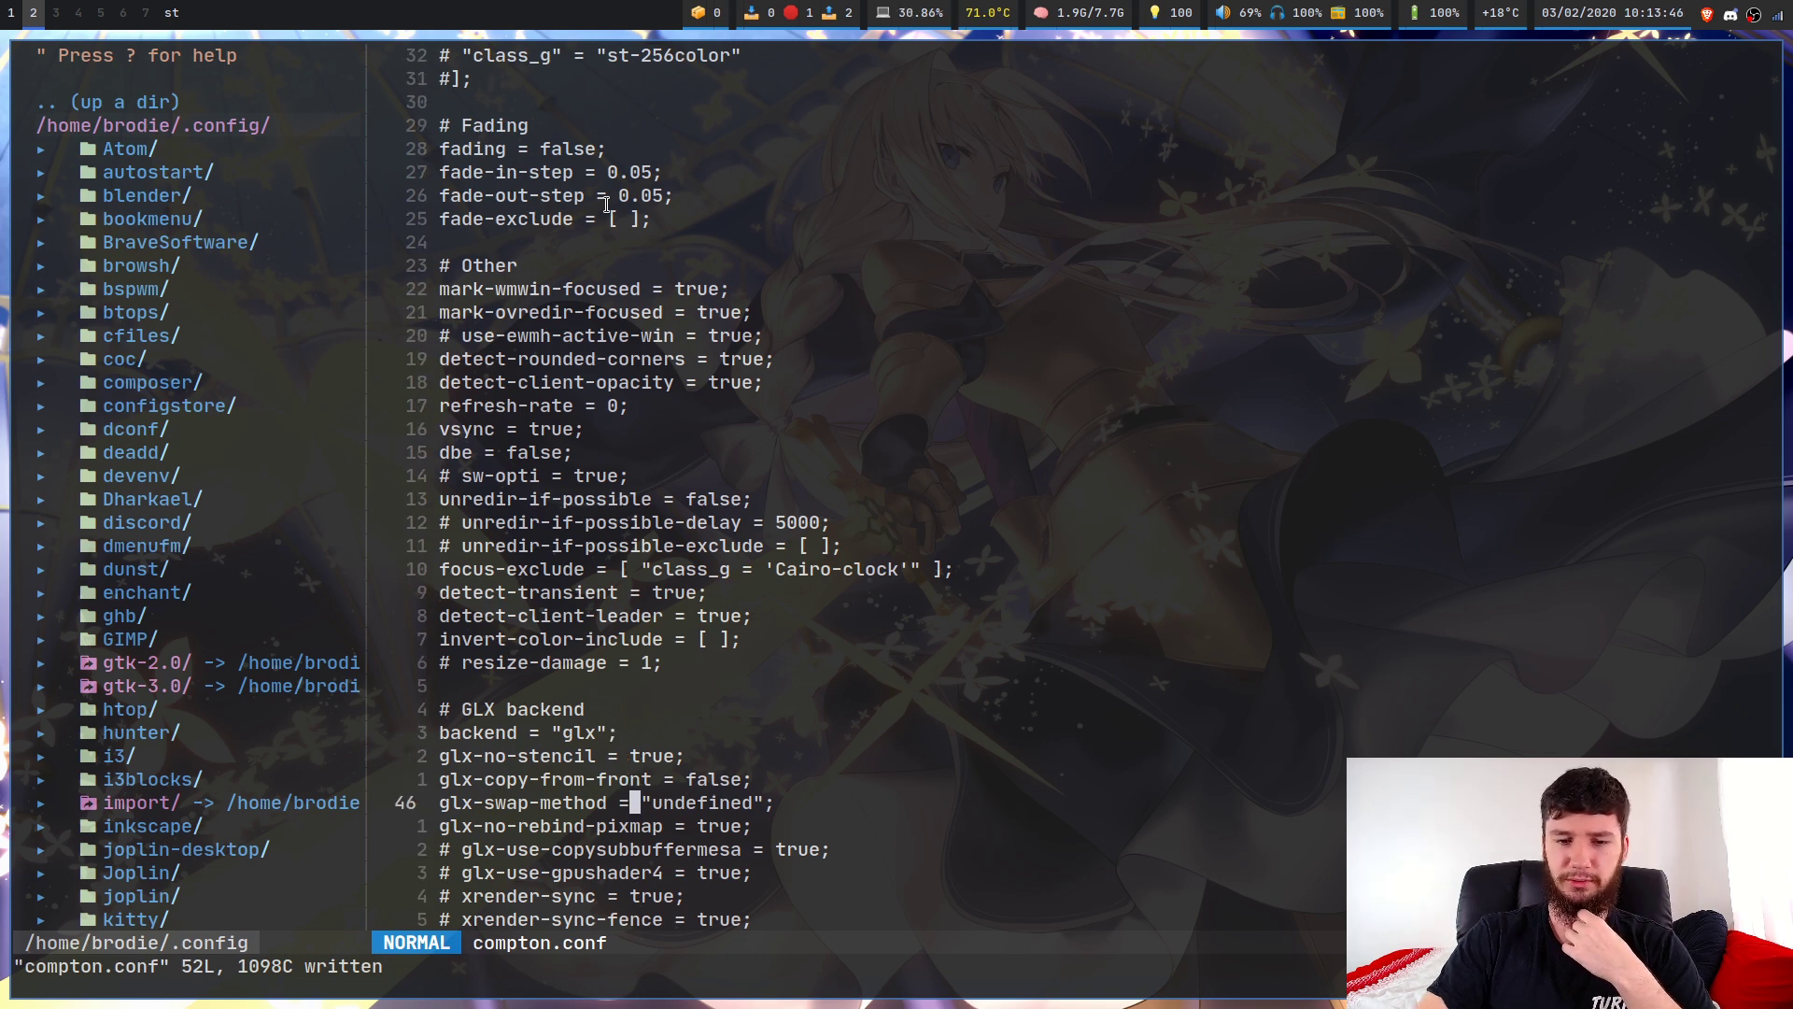
key("j")
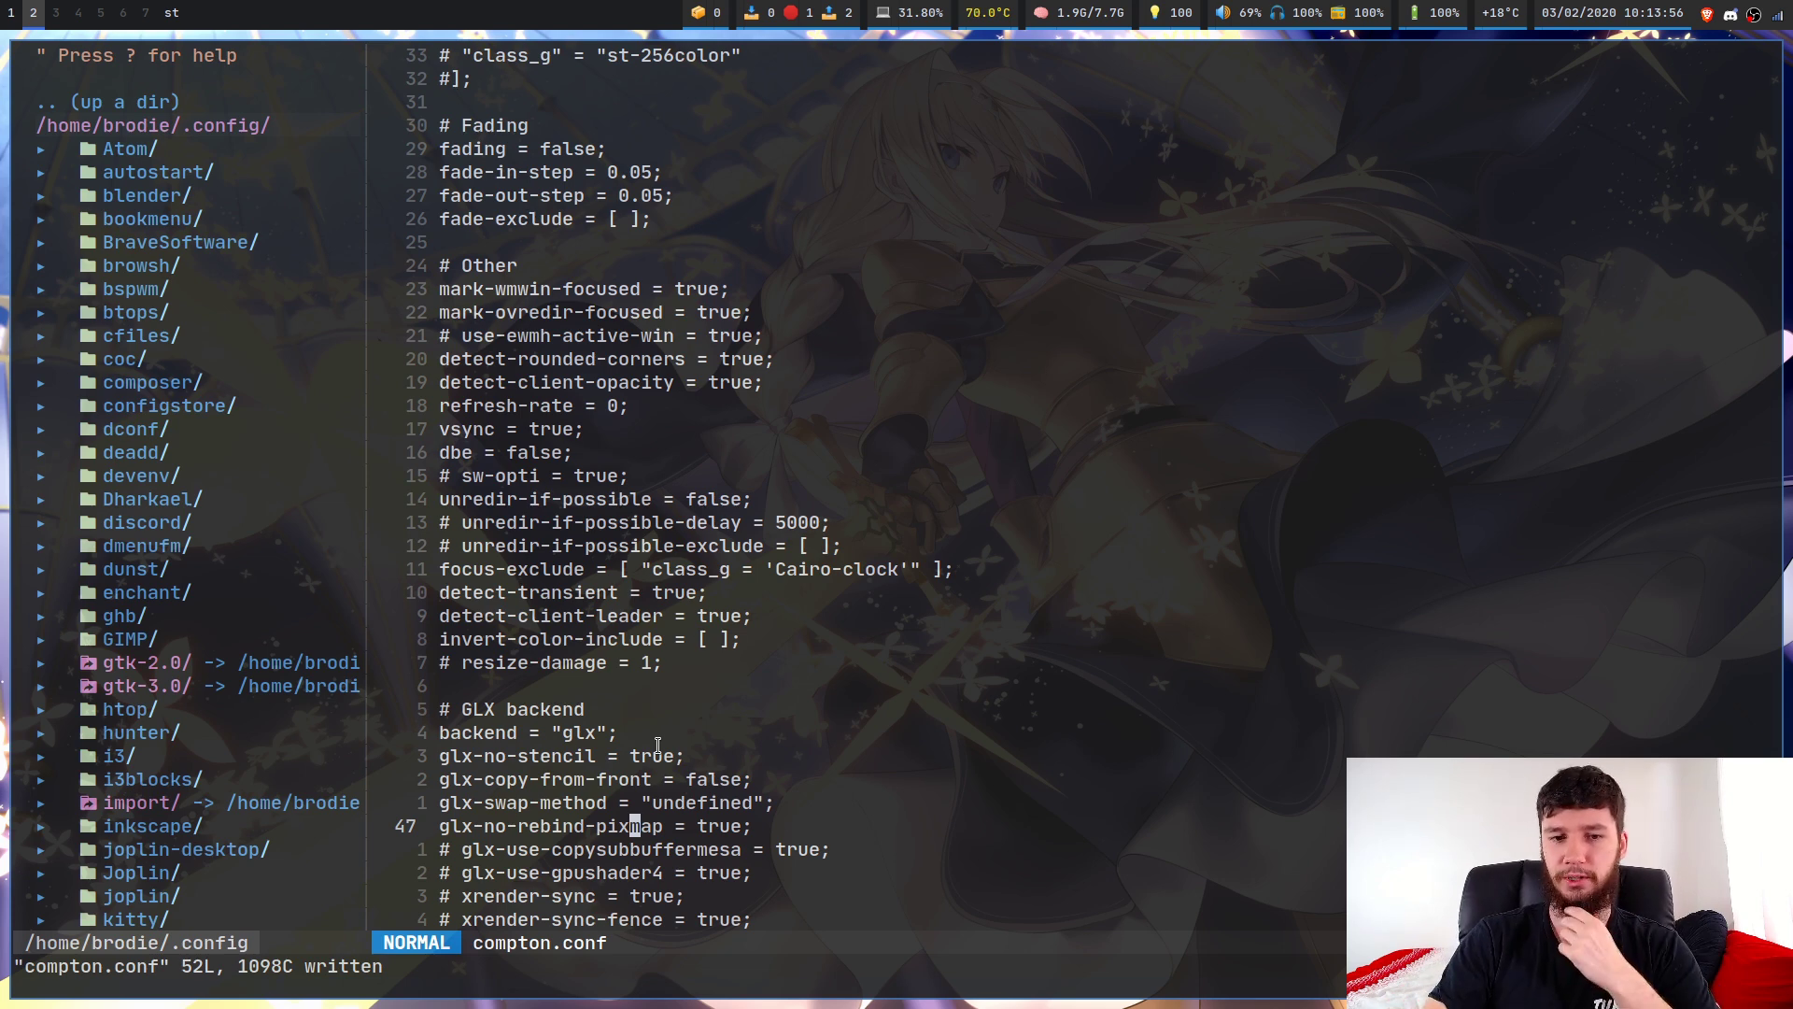
key("j")
key("j")
key("j")
key("j")
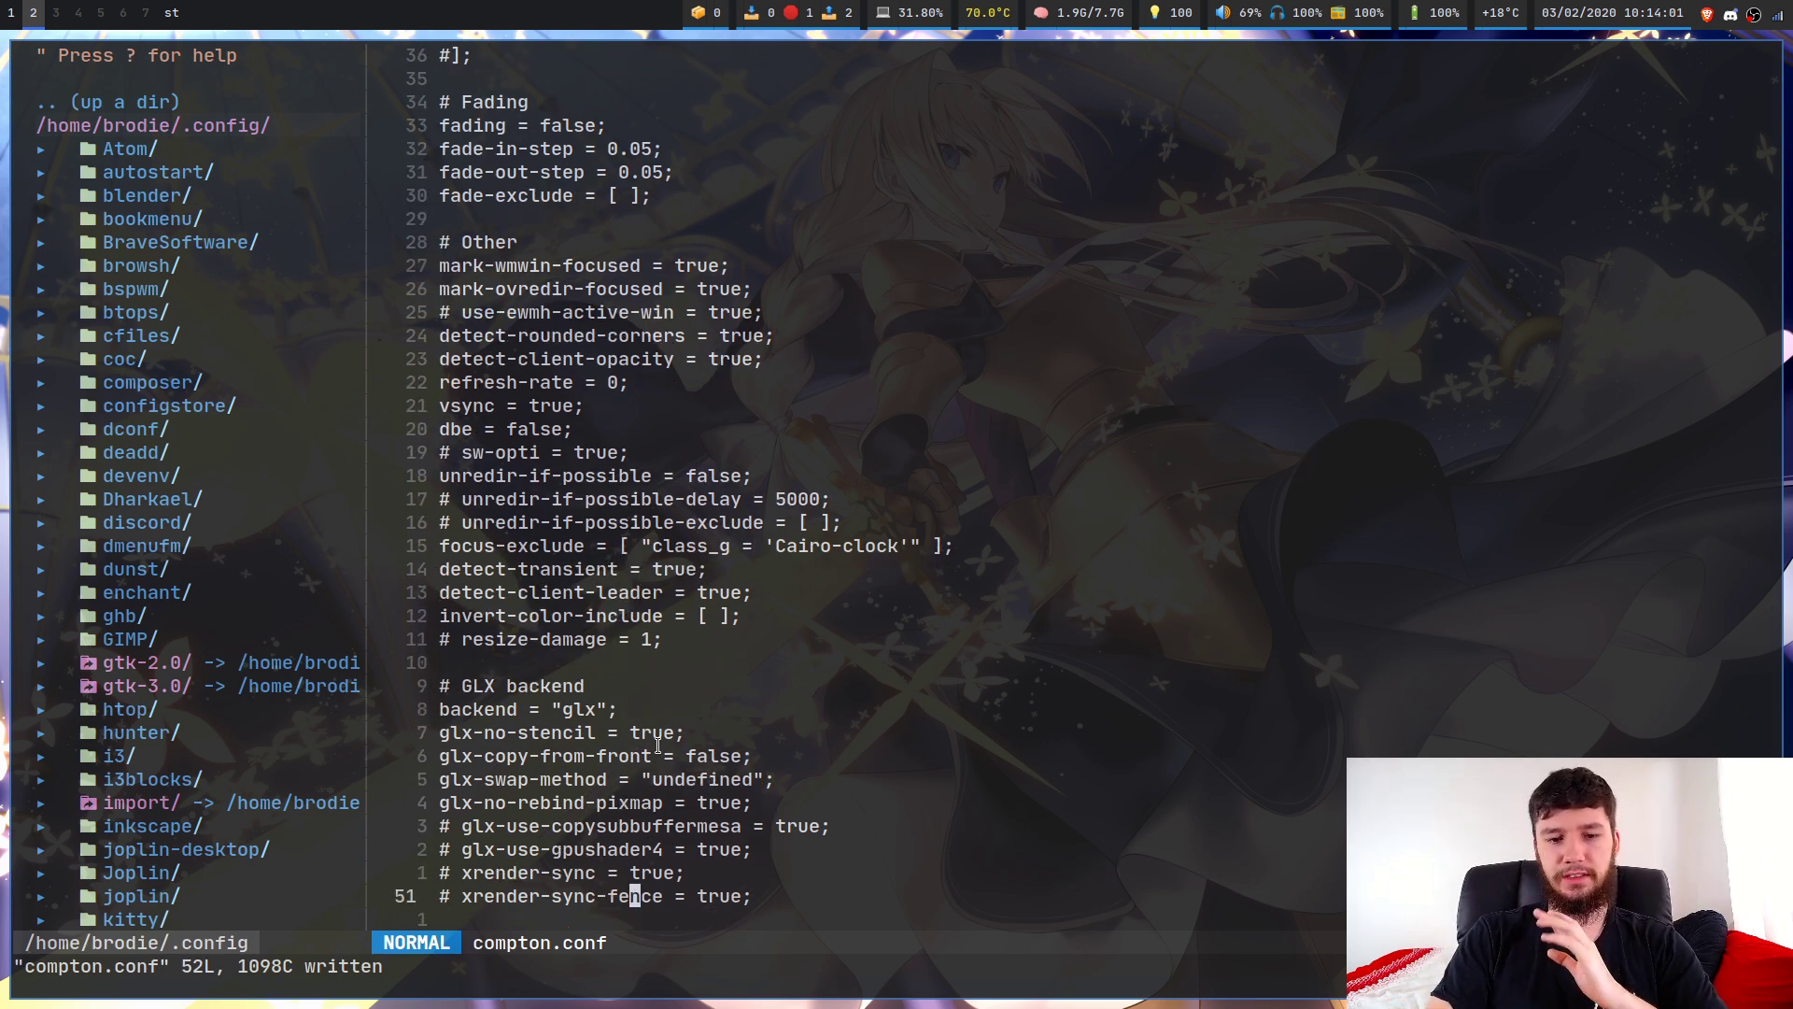
key("7")
key("k")
key("k")
key("k")
key("1")
key("0")
key("k")
key("6")
key("k")
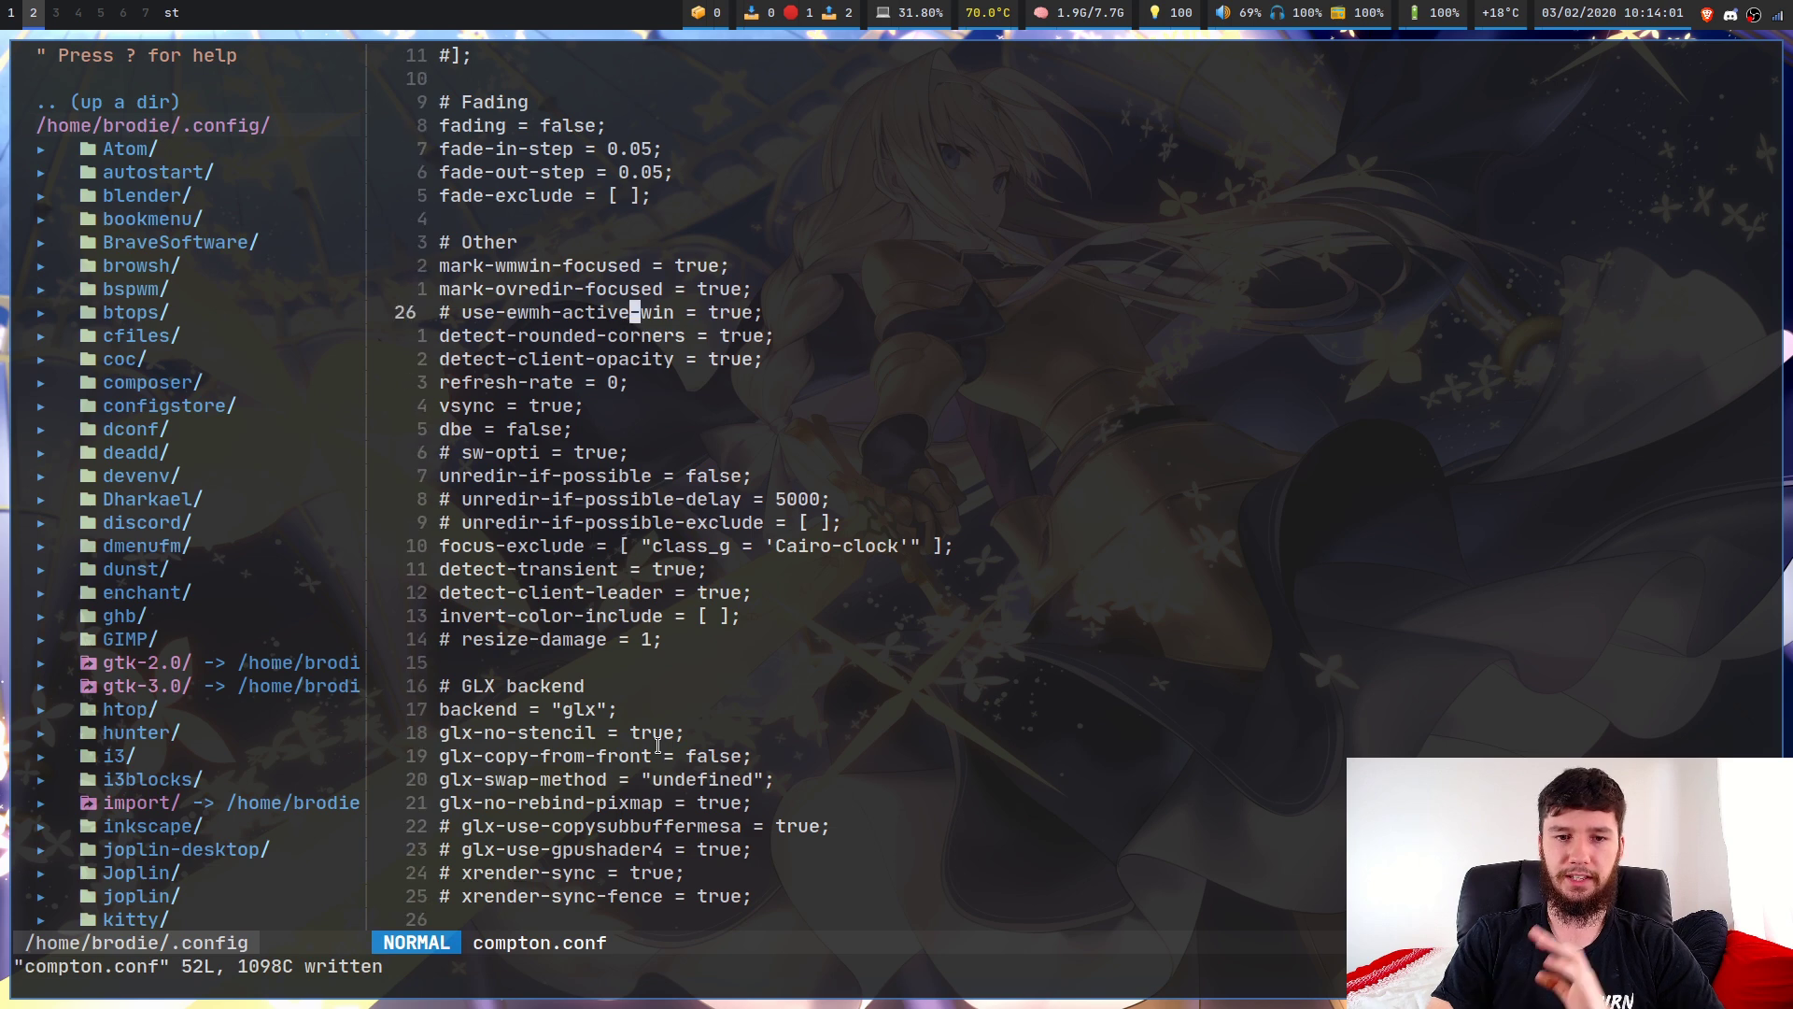
key("k")
key("k")
key("k")
key("k")
key("k")
key("k")
key("k")
key("k")
key("k")
key("k")
key("k")
key("k")
key("k")
key("k")
key("k")
key("k")
key("k")
key("k")
key("k")
key("k")
key("j")
key("j")
key("j")
key("j")
key("j")
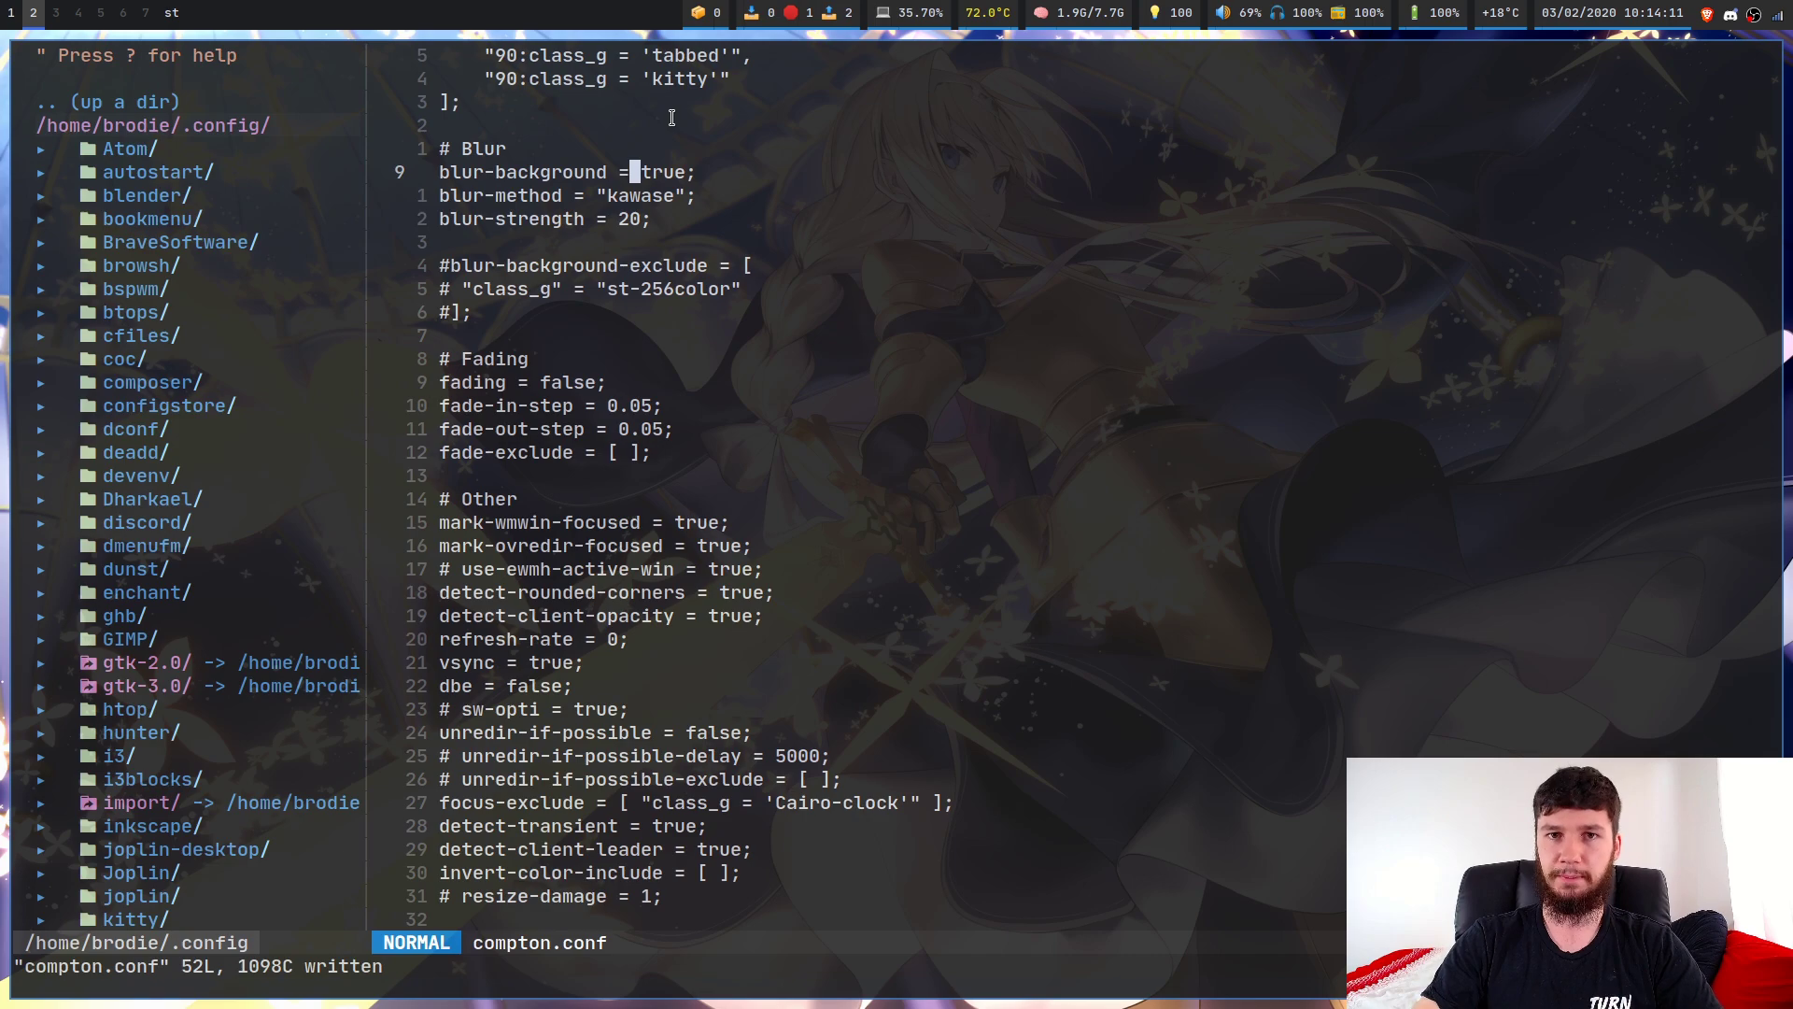
key("super+c")
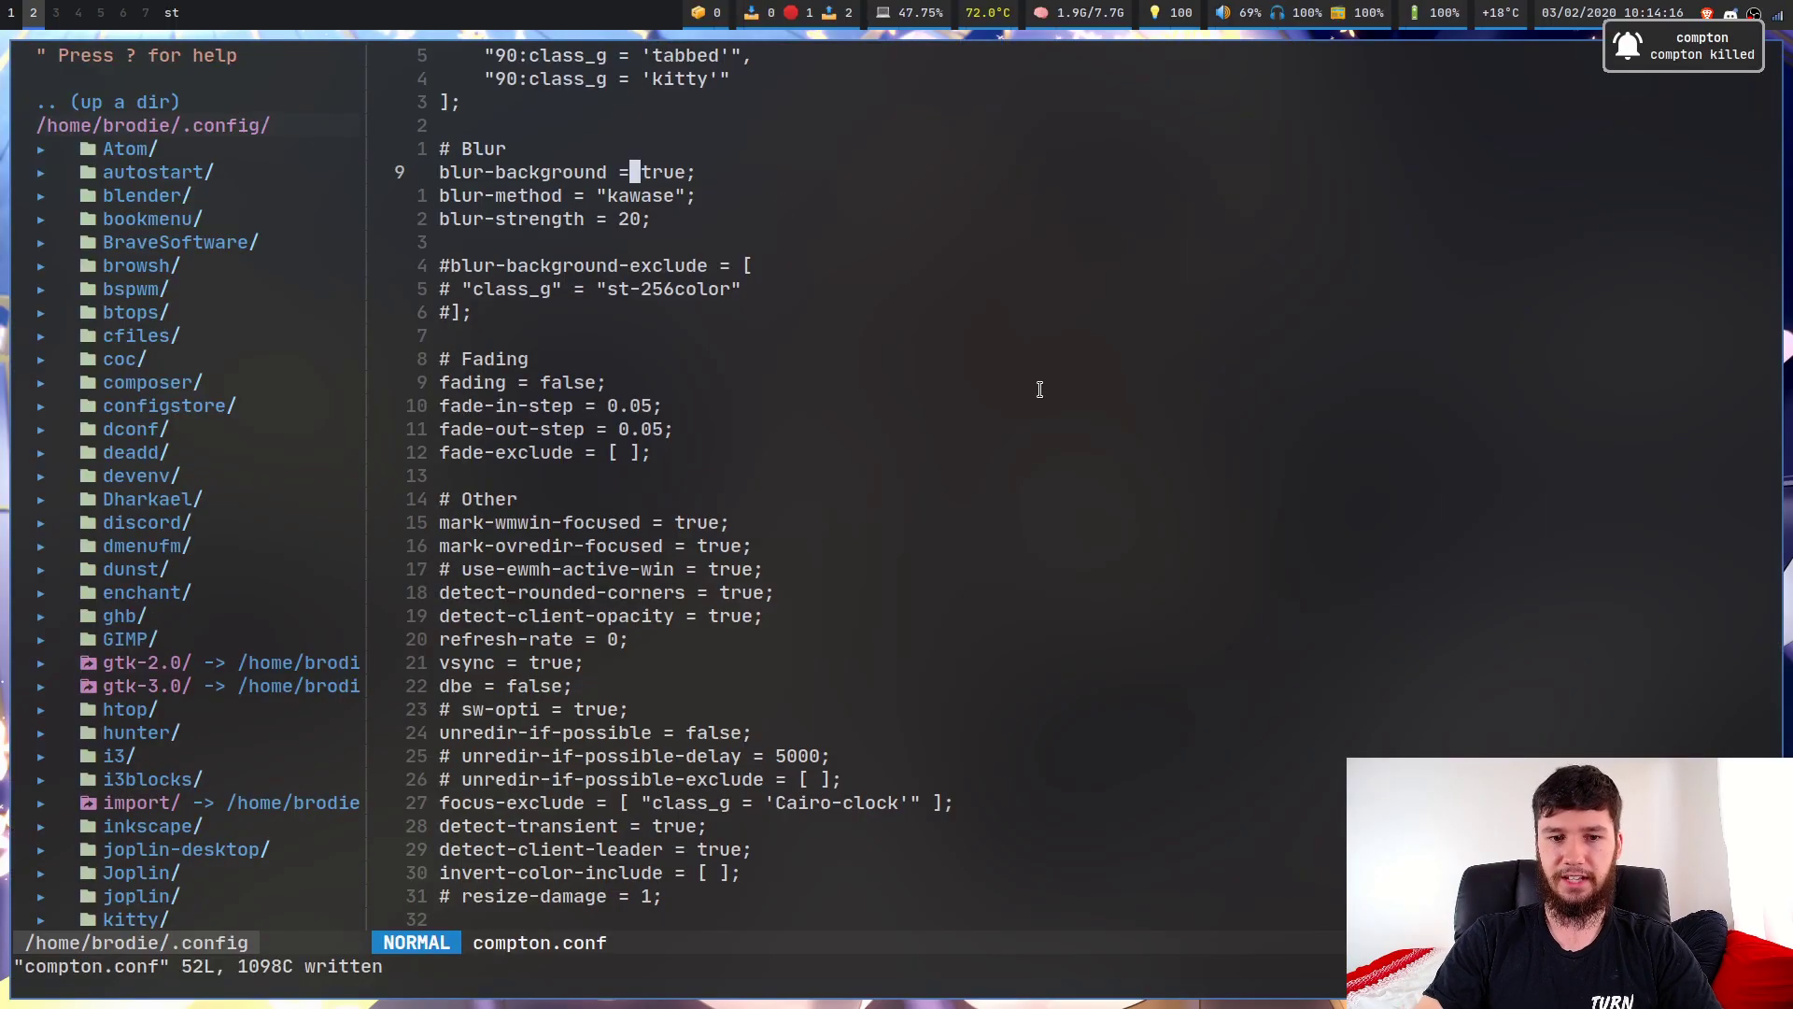
key("k")
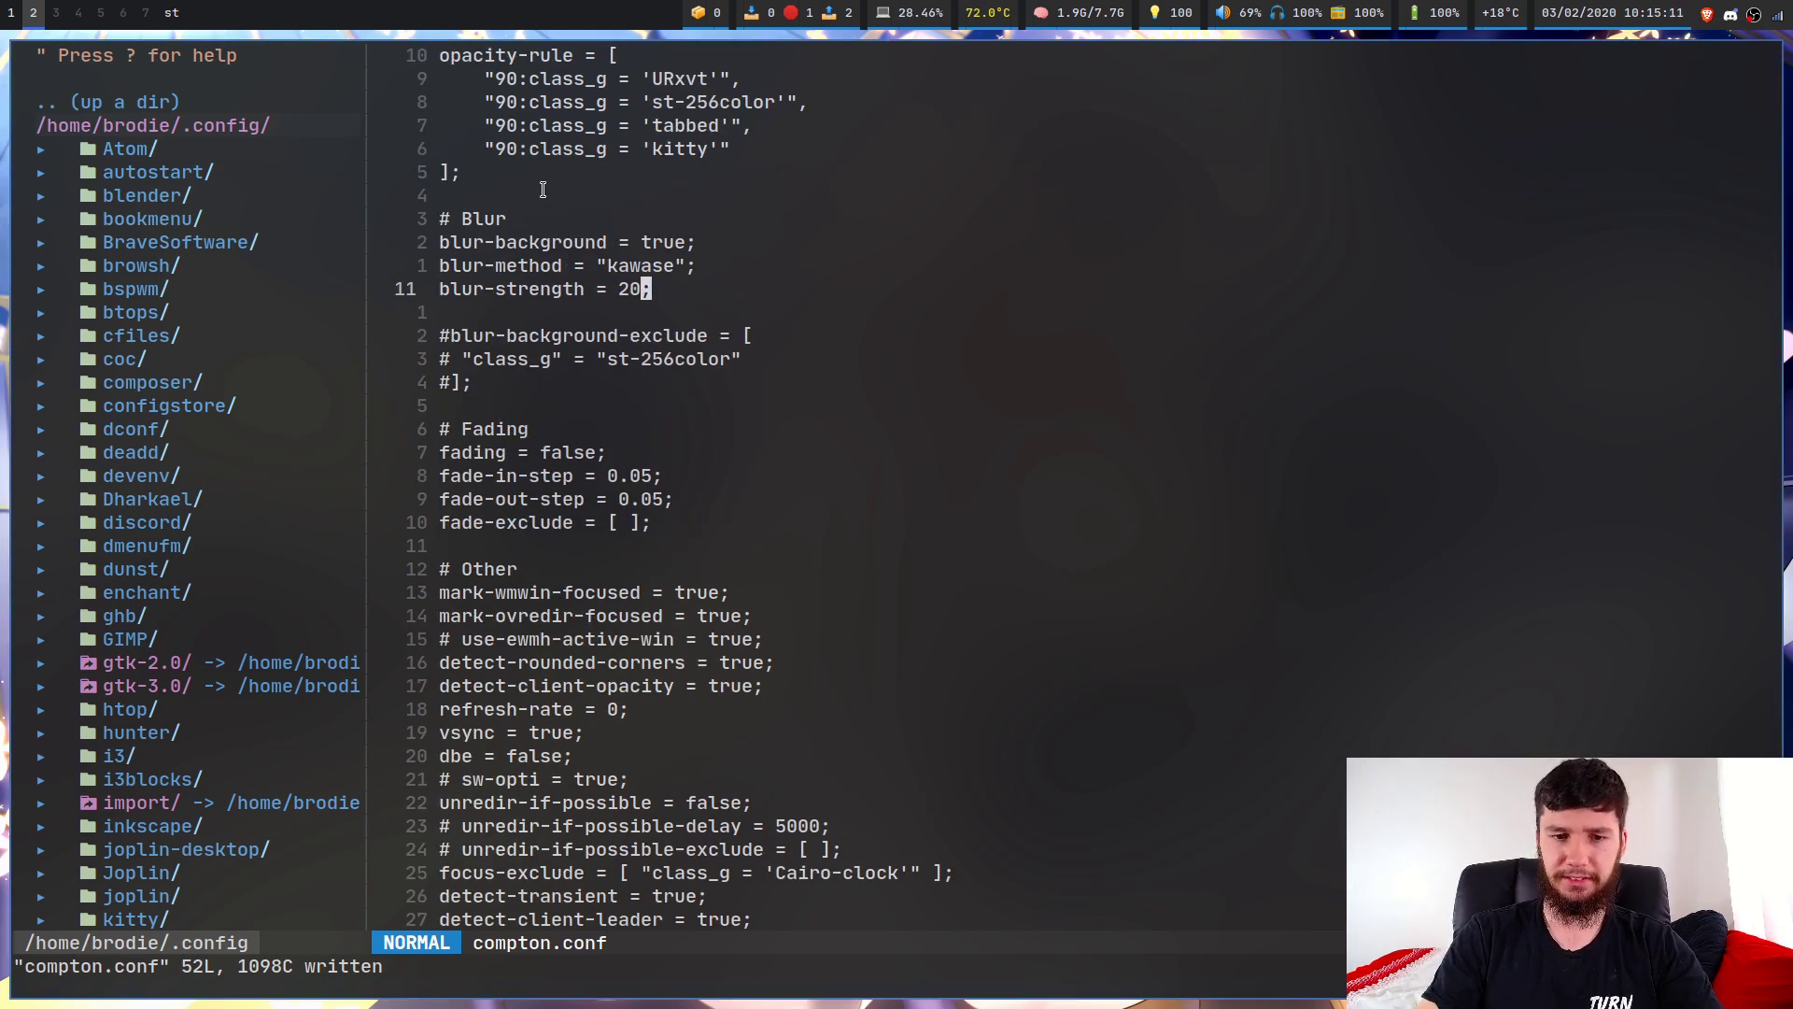
key("s")
key("BackSpace")
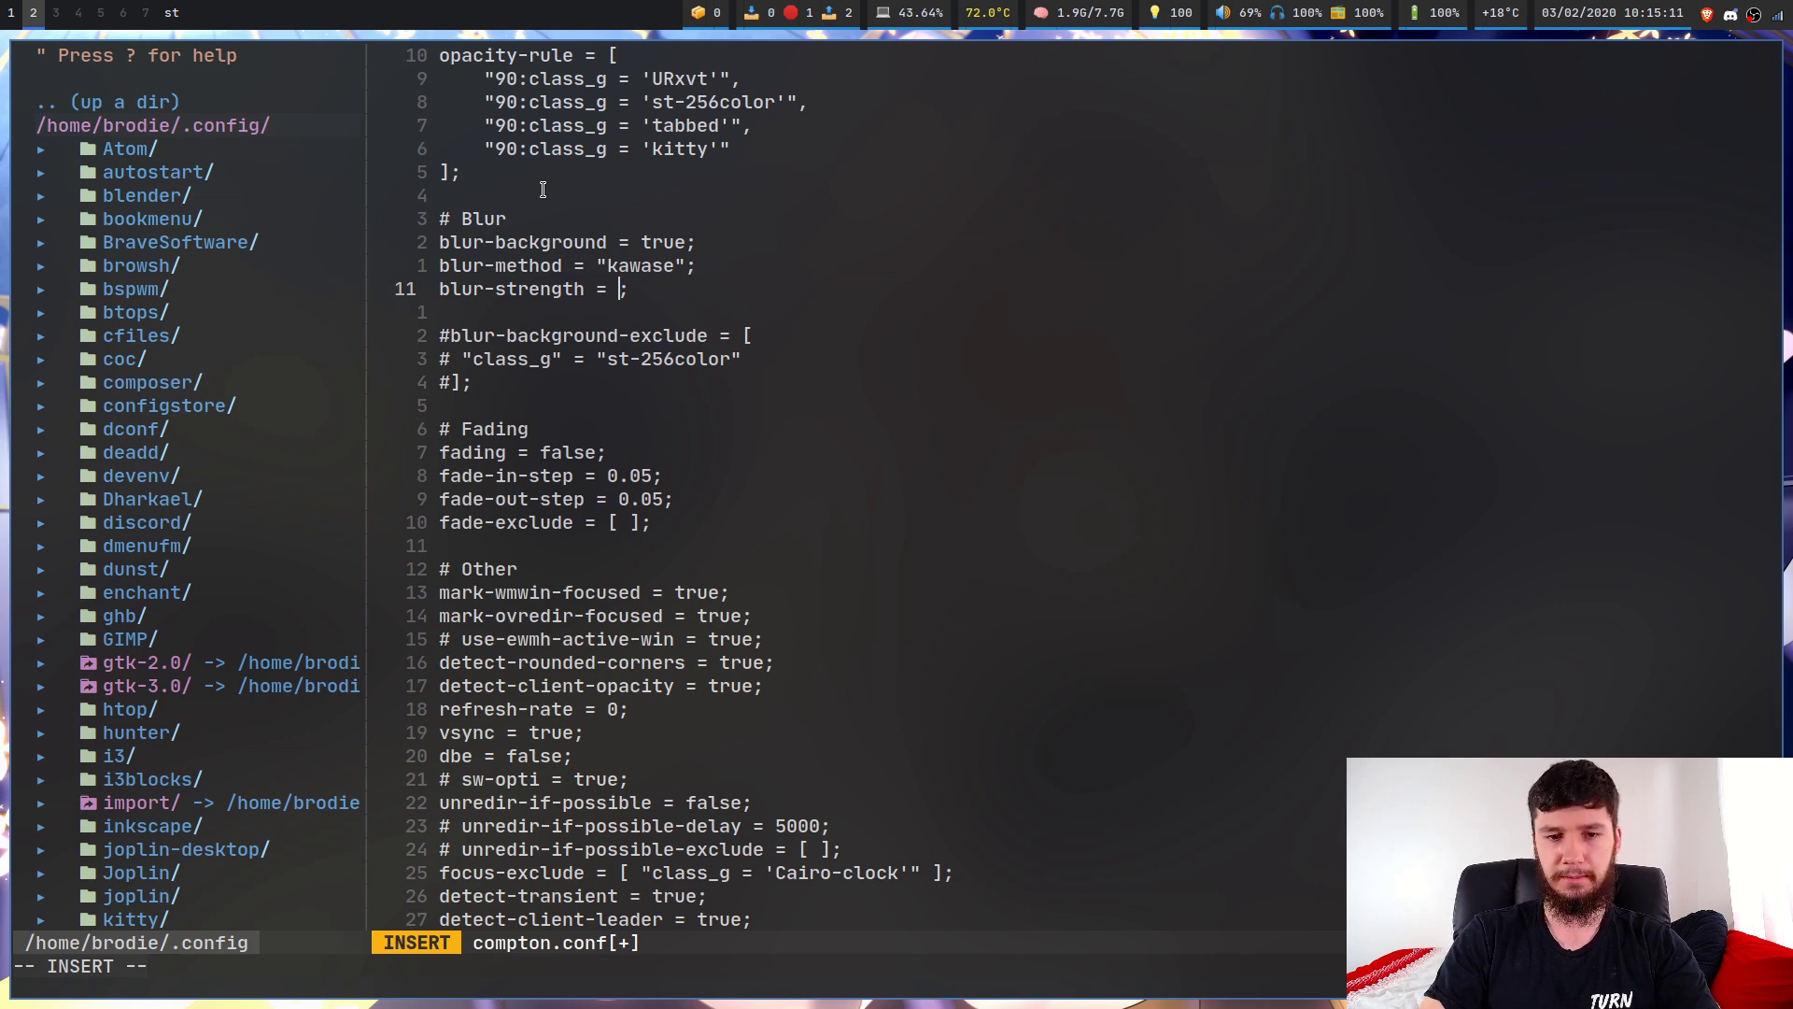
type("10")
key("Escape")
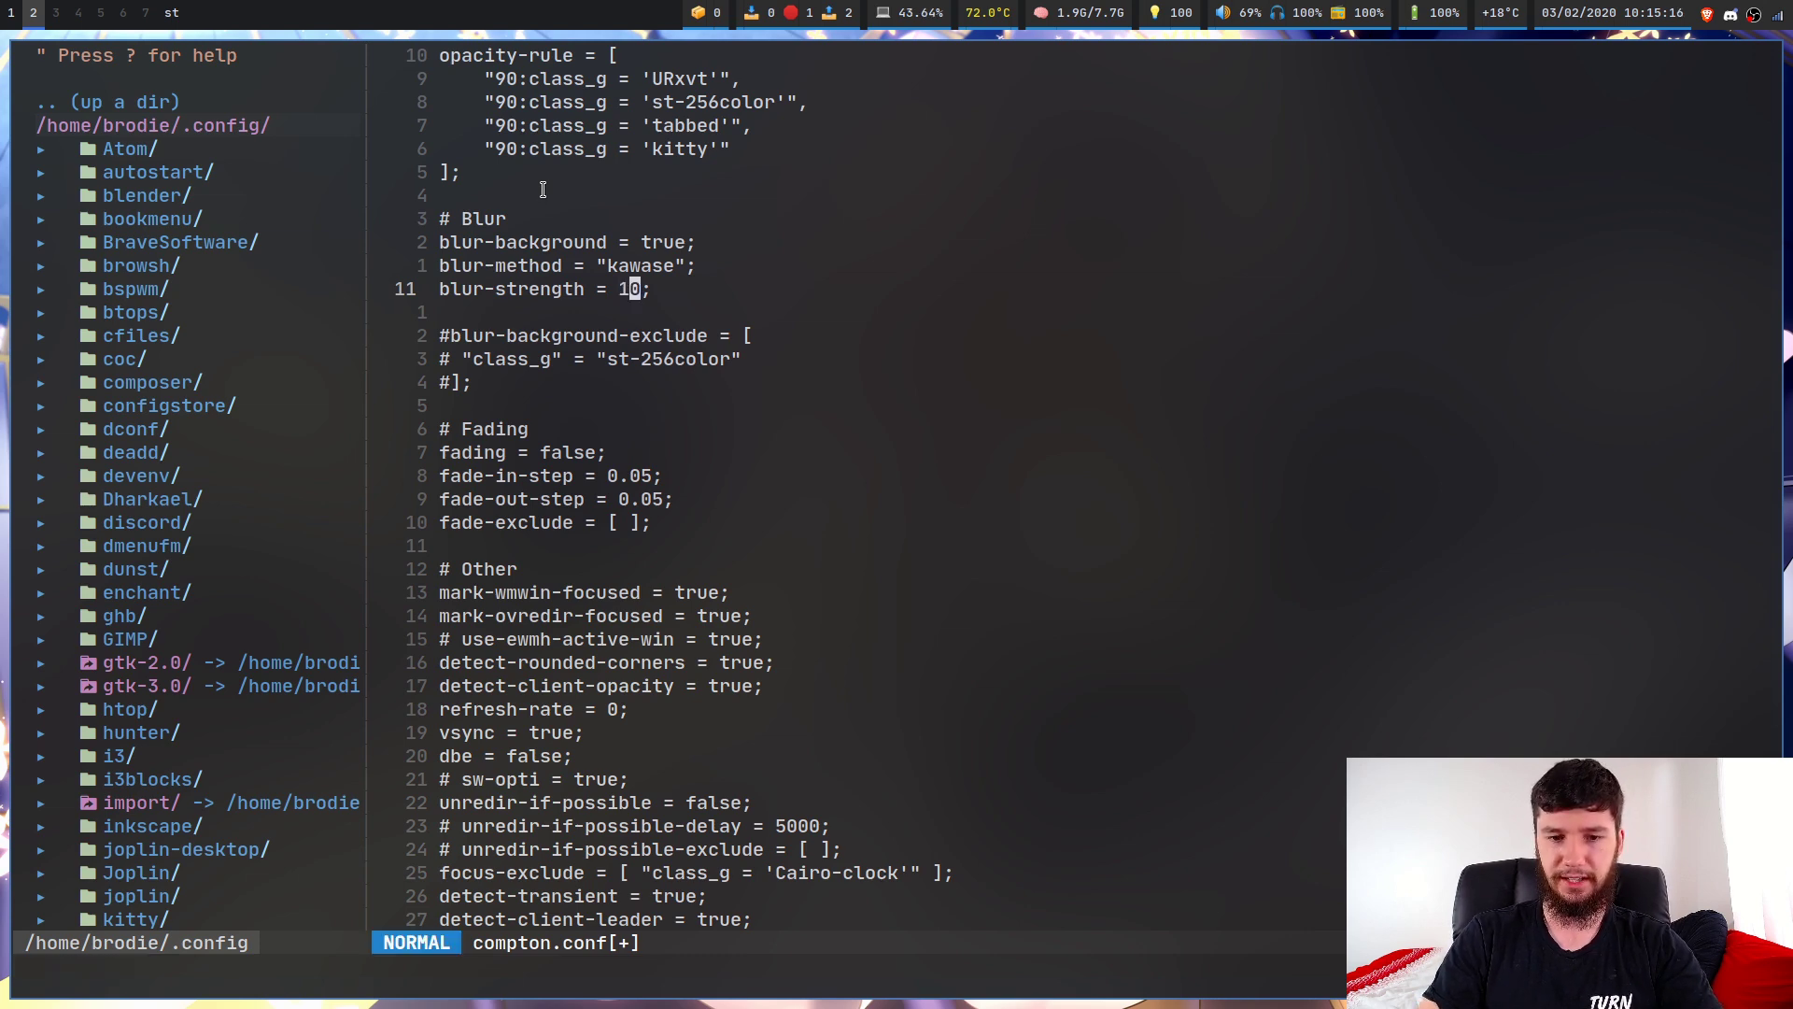
type(":w")
key("Return")
key("super+c")
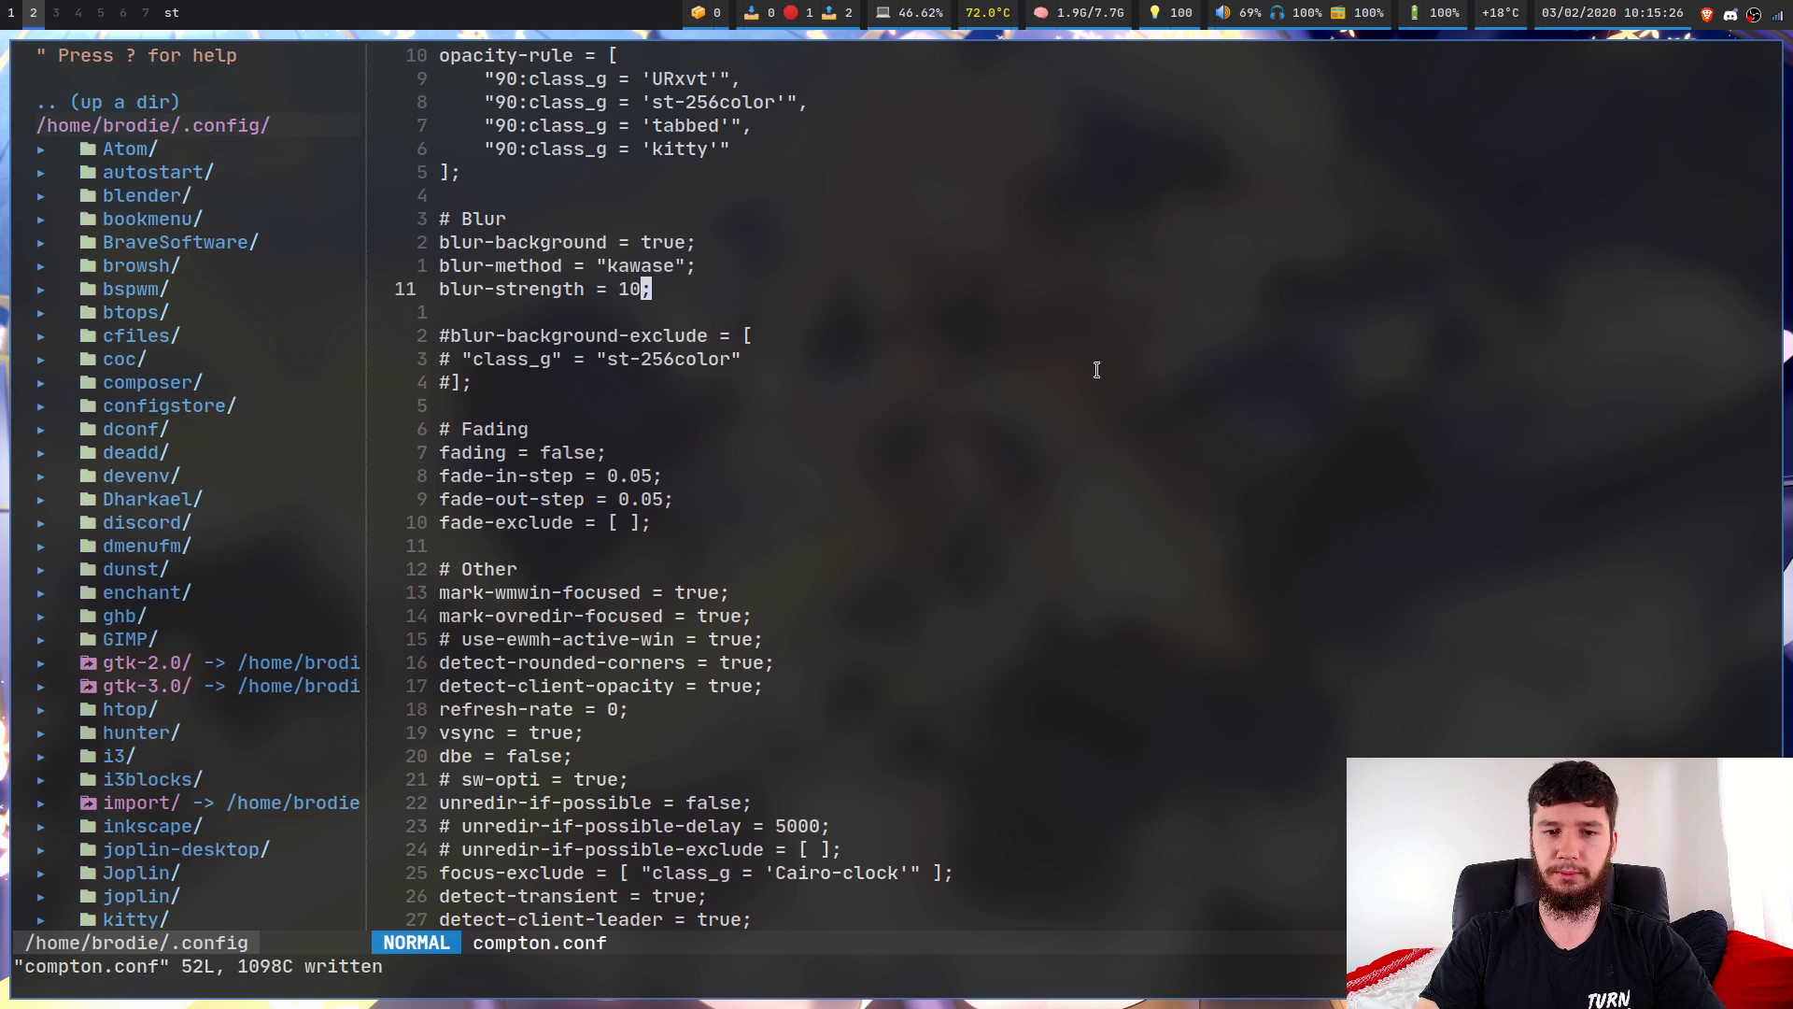
key("a")
key("BackSpace")
key("BackSpace")
type("4")
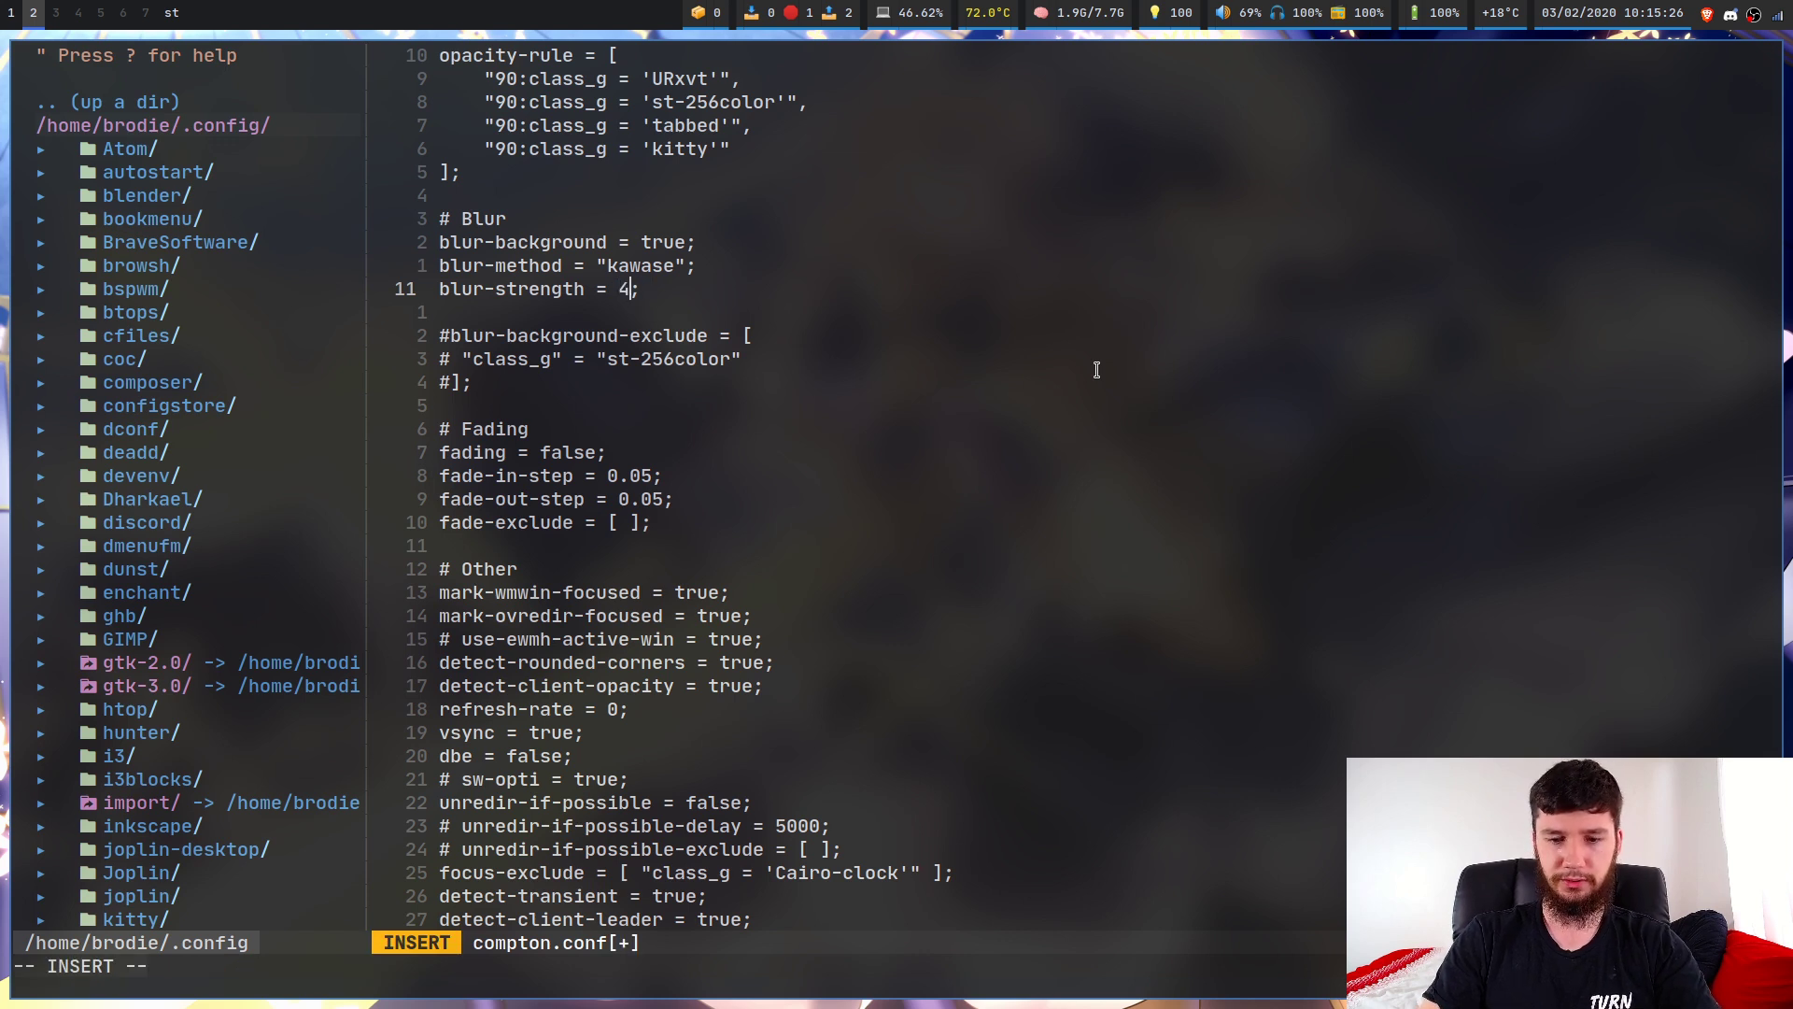
key("Escape")
type(":w")
key("Return")
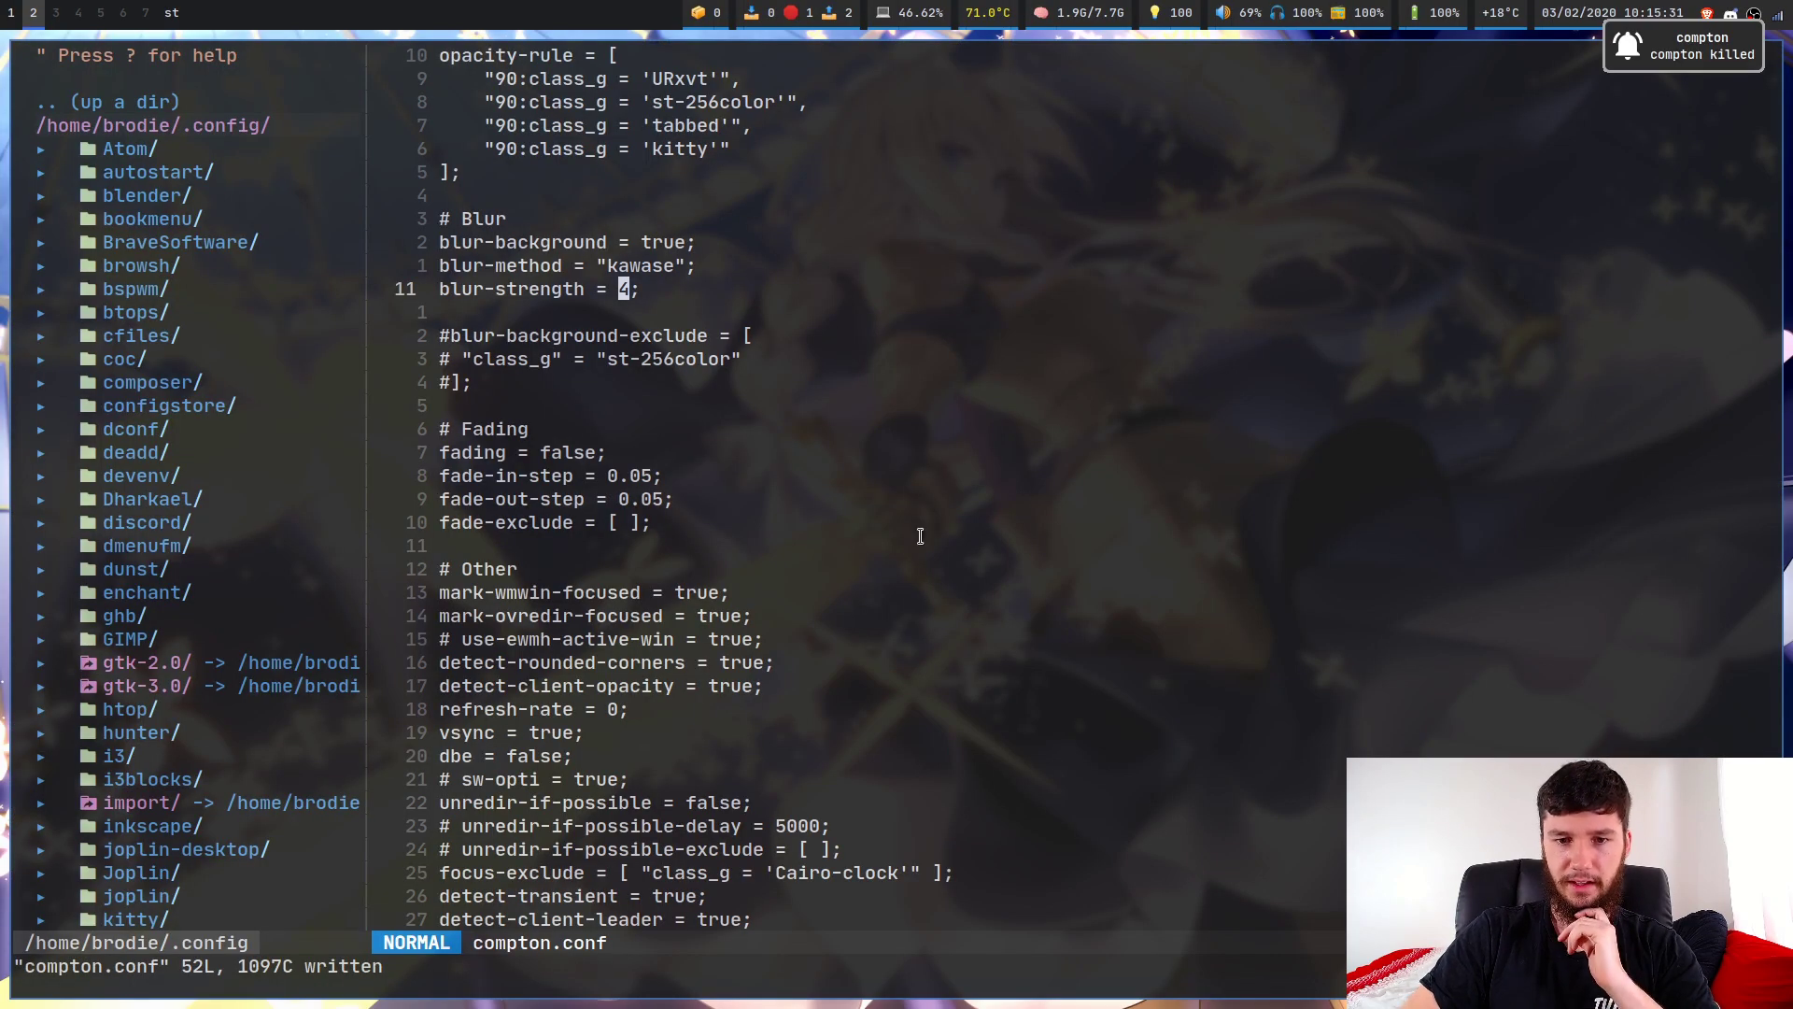
key("k")
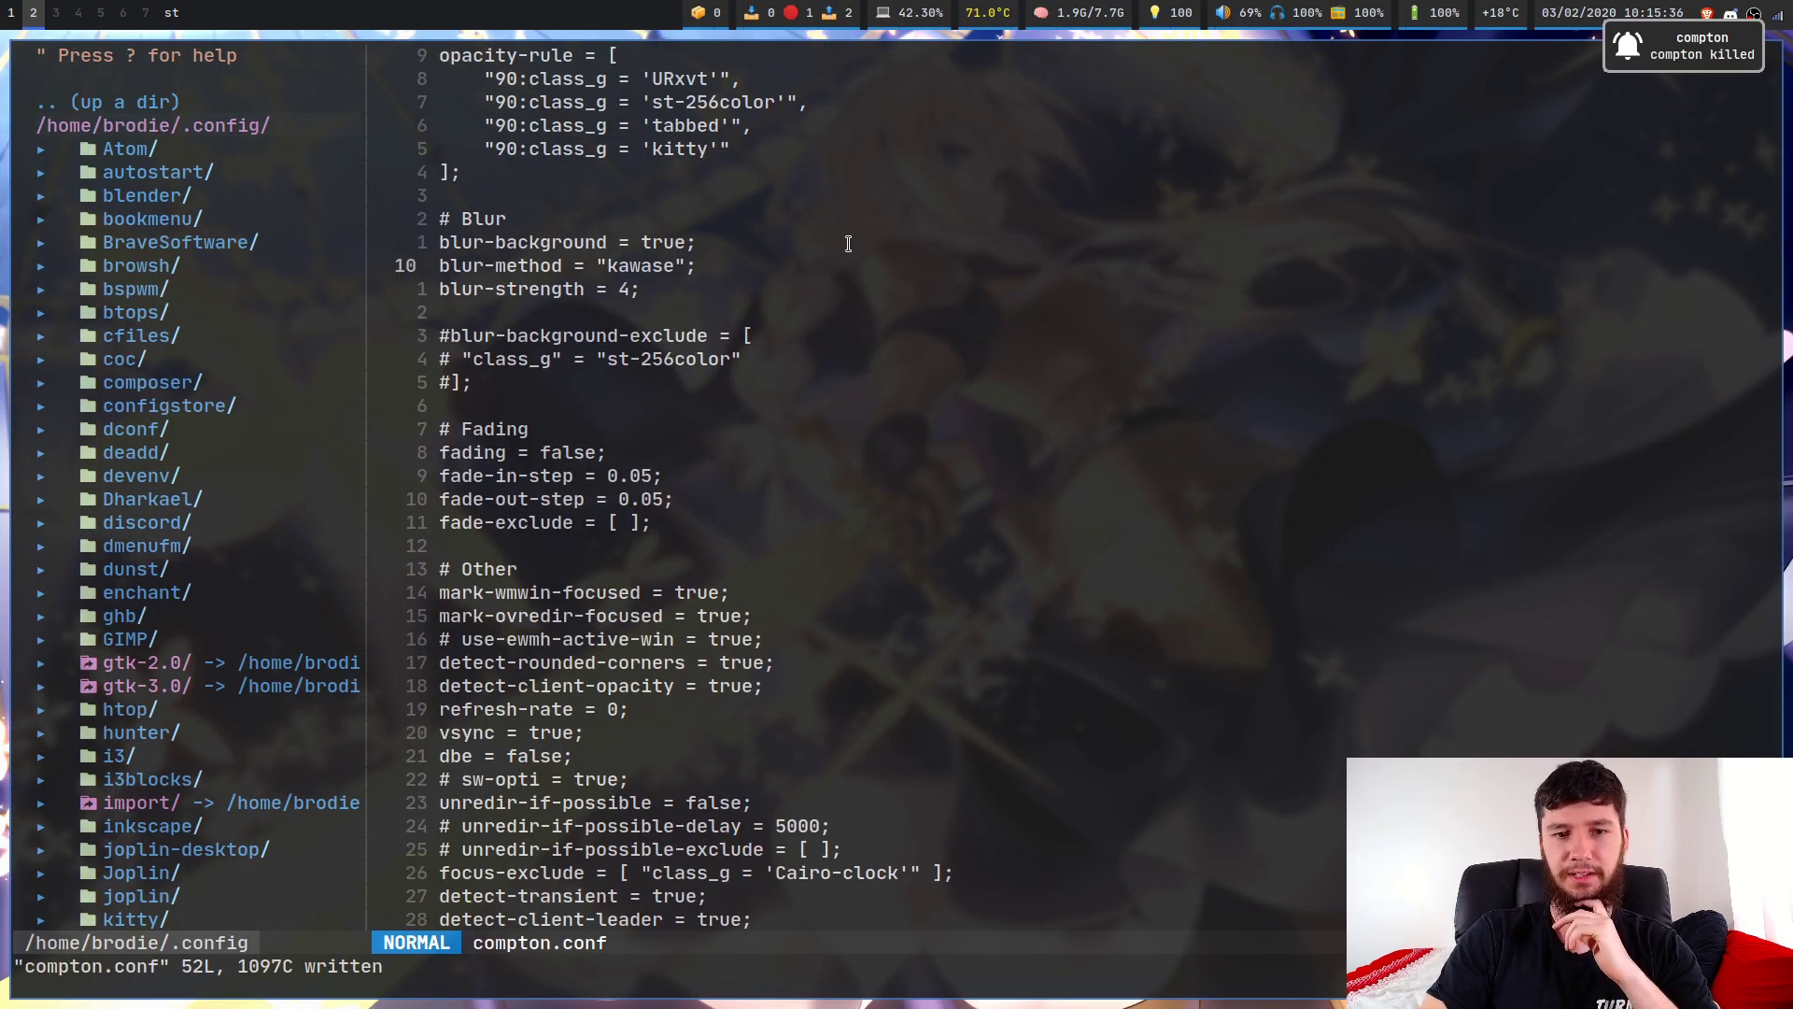
key("g")
key("g")
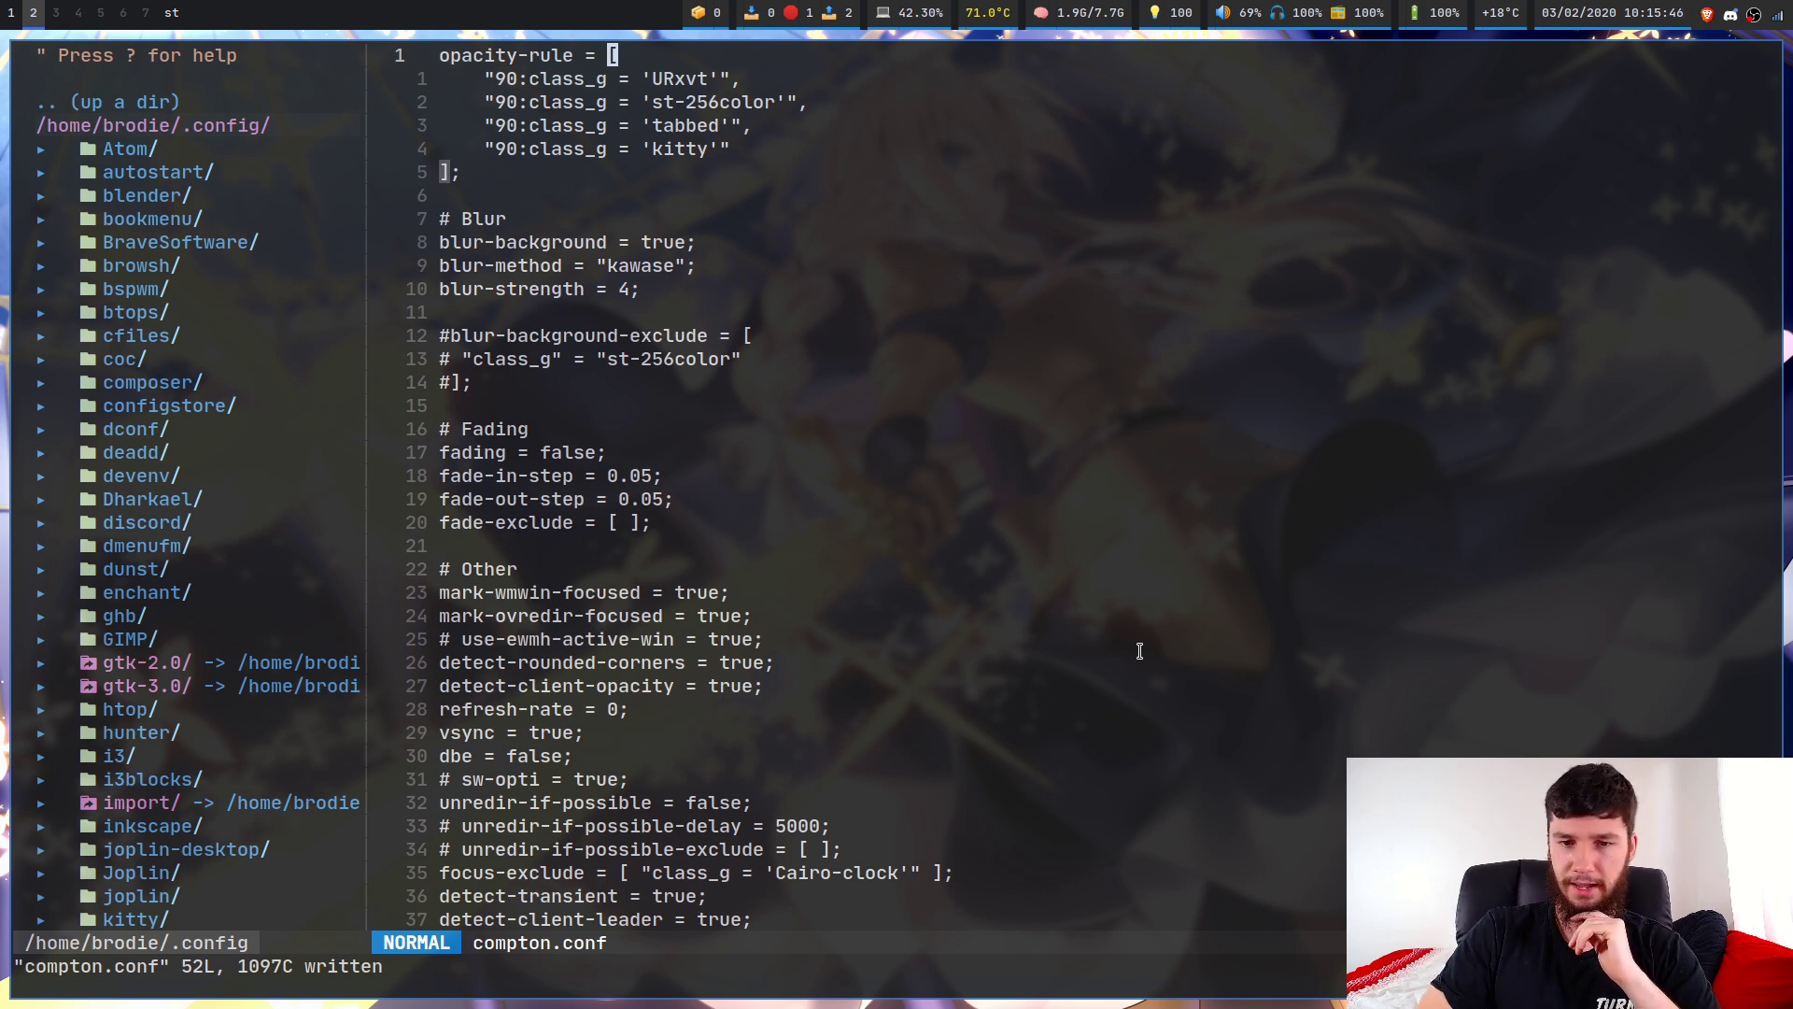
Change the st-256color opacity from 90 to 50, save, and restart compton.
key("j")
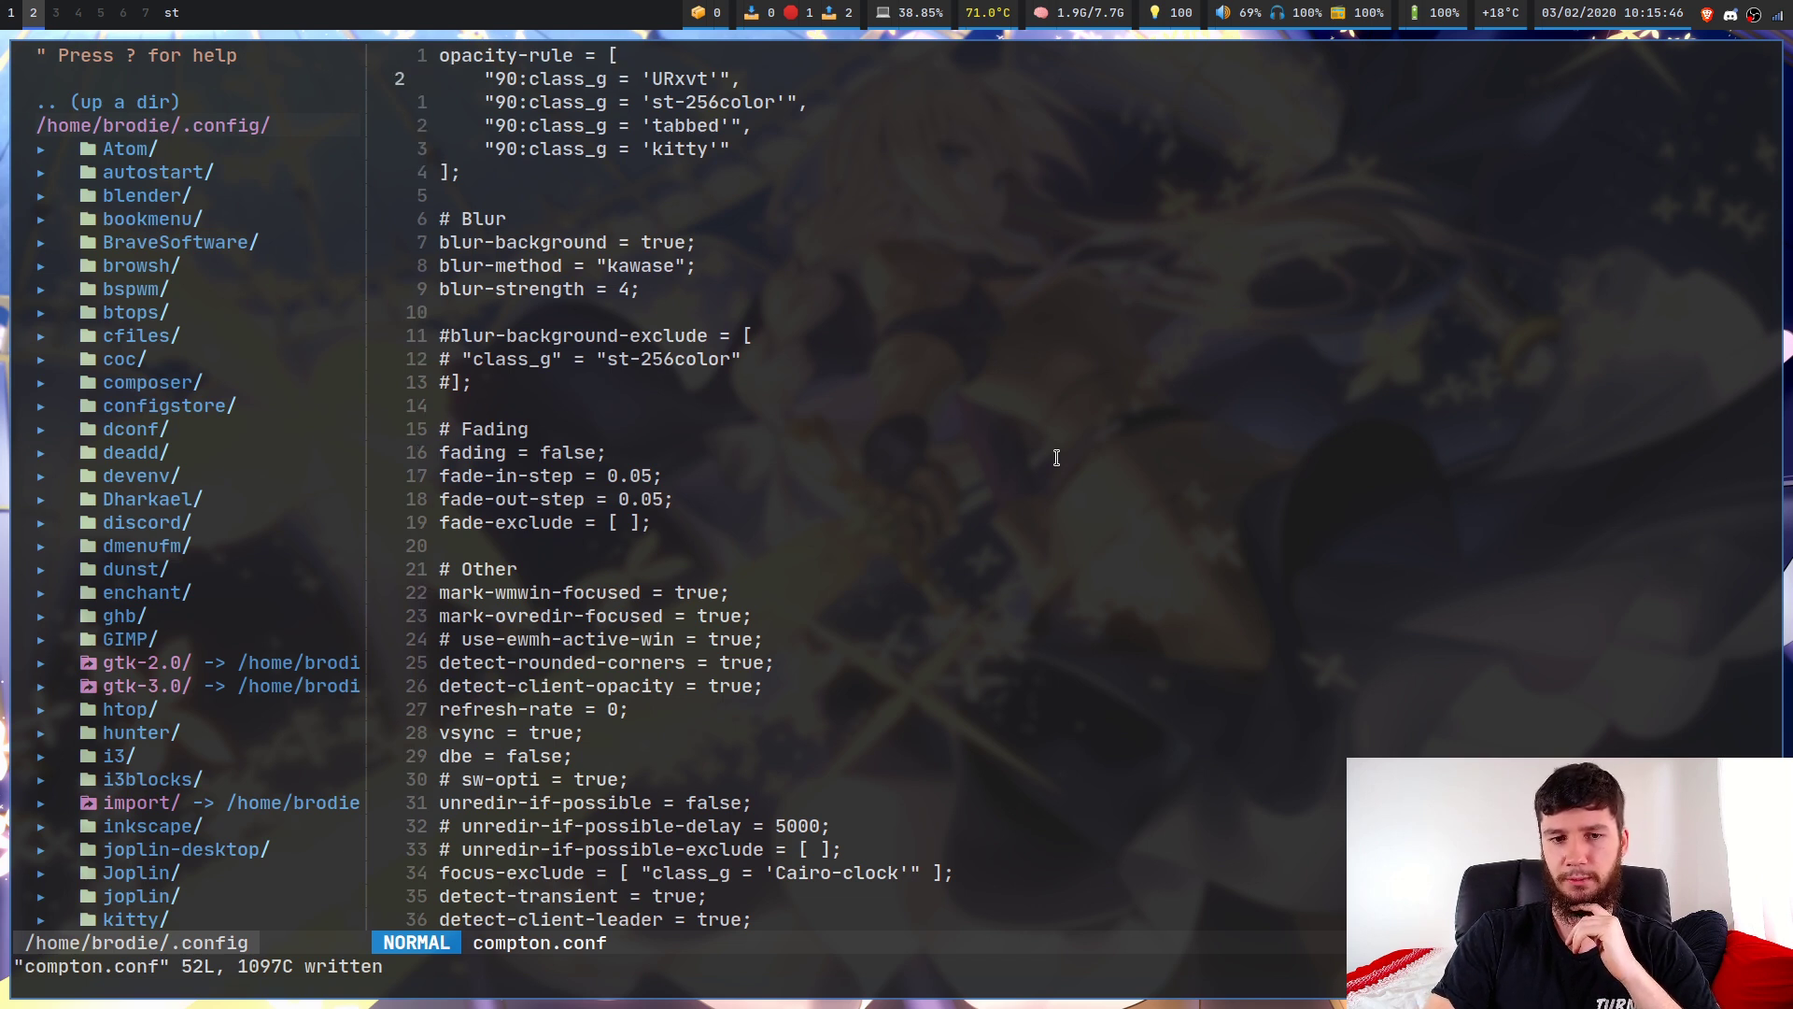
key("b")
key("b")
key("b")
key("j")
key("l")
key("l")
key("i")
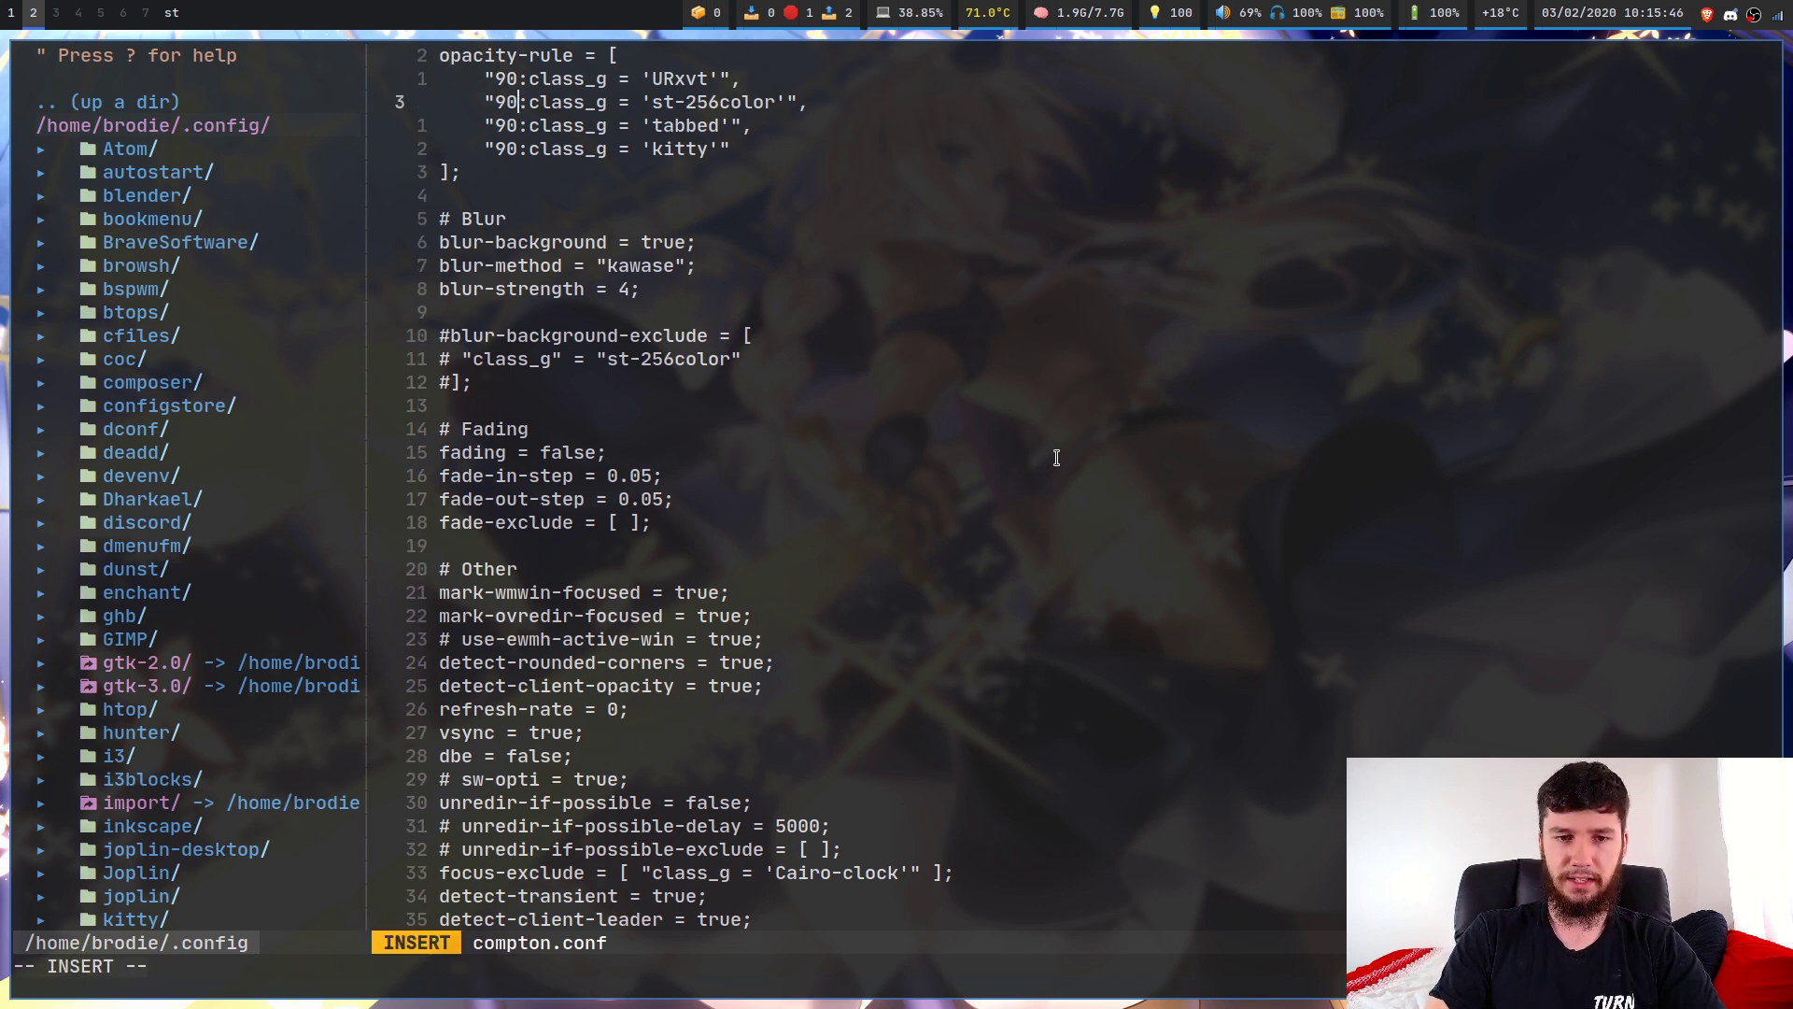
key("BackSpace")
key("BackSpace")
type("50")
key("Escape")
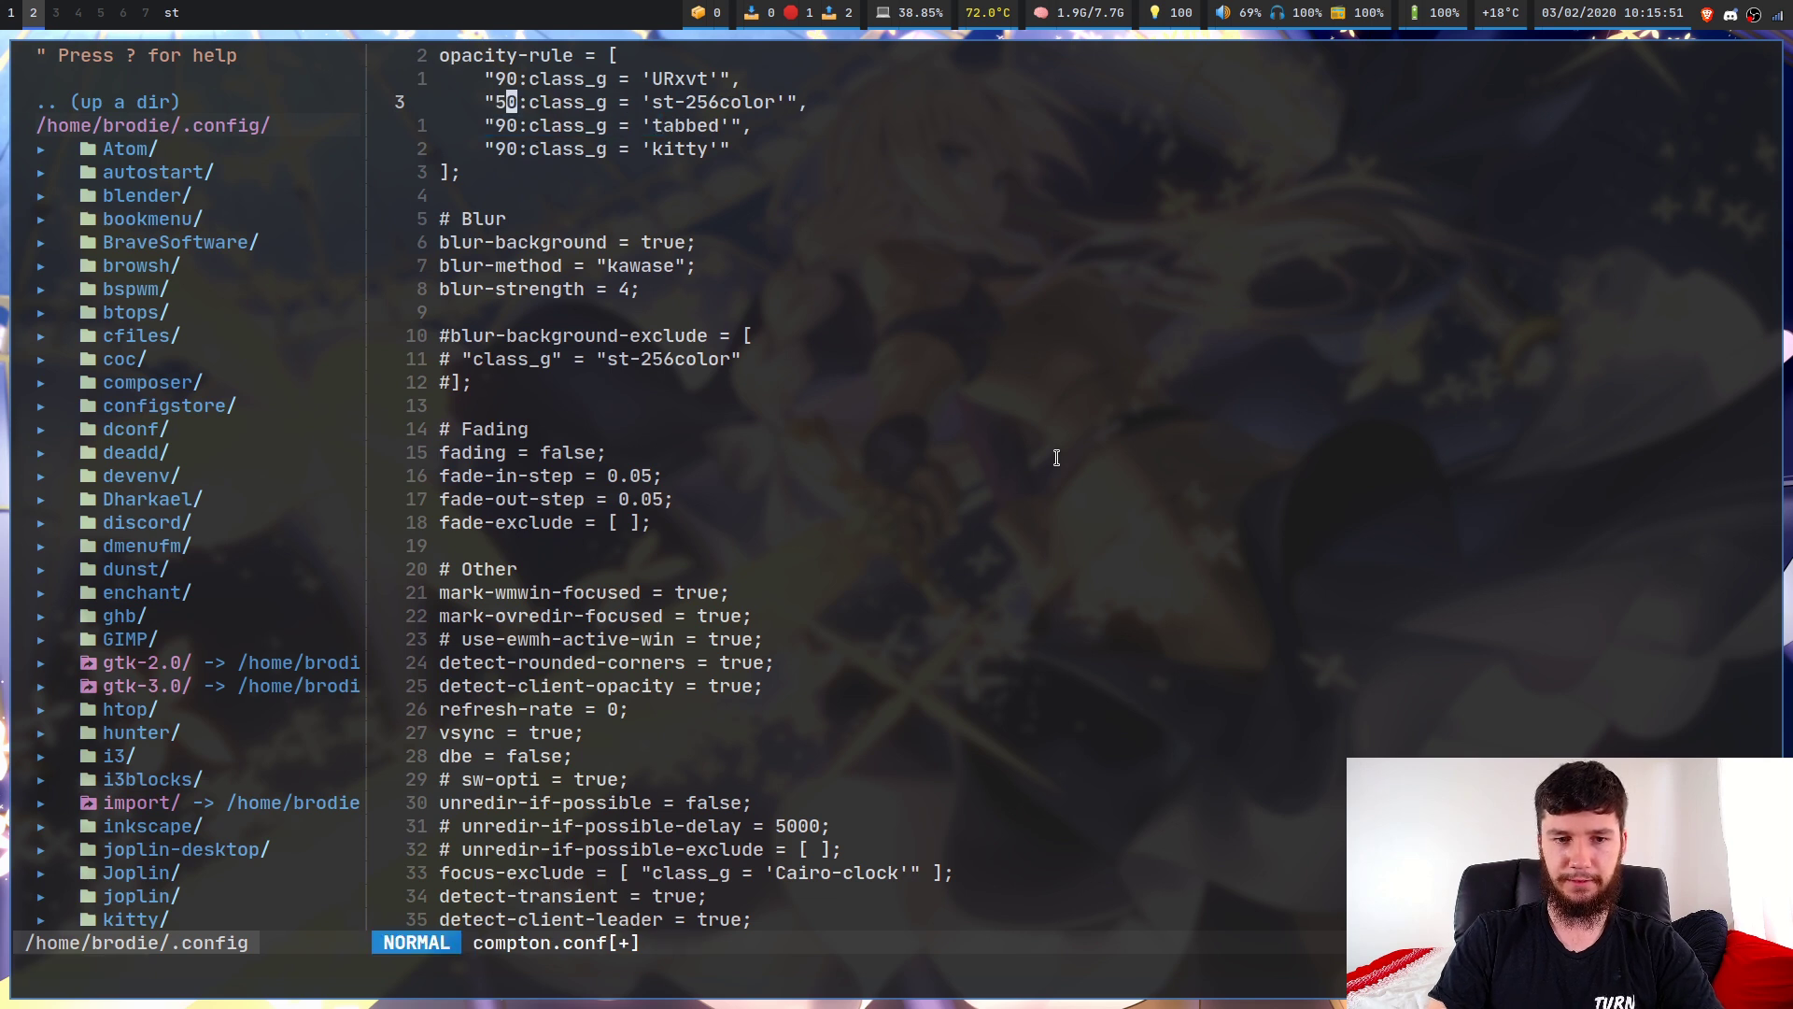
key("j")
key("j")
key("j")
type(":w")
key("Return")
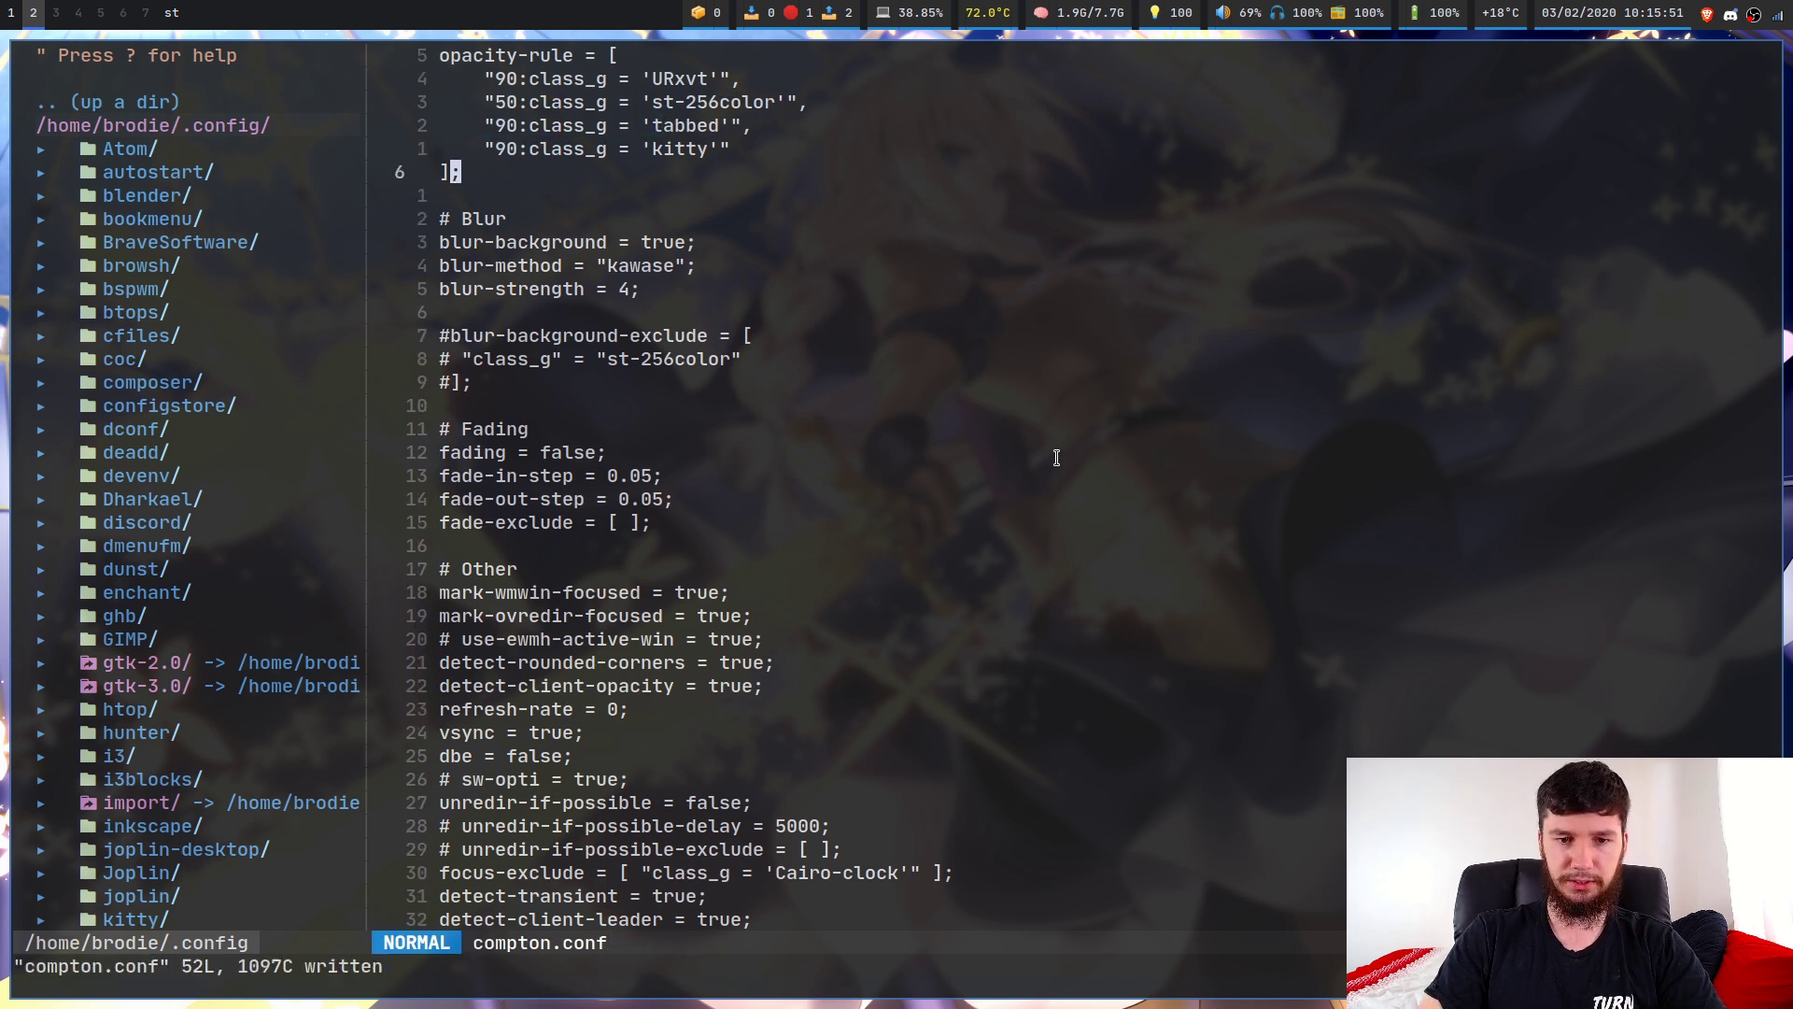
key("super+shift+c")
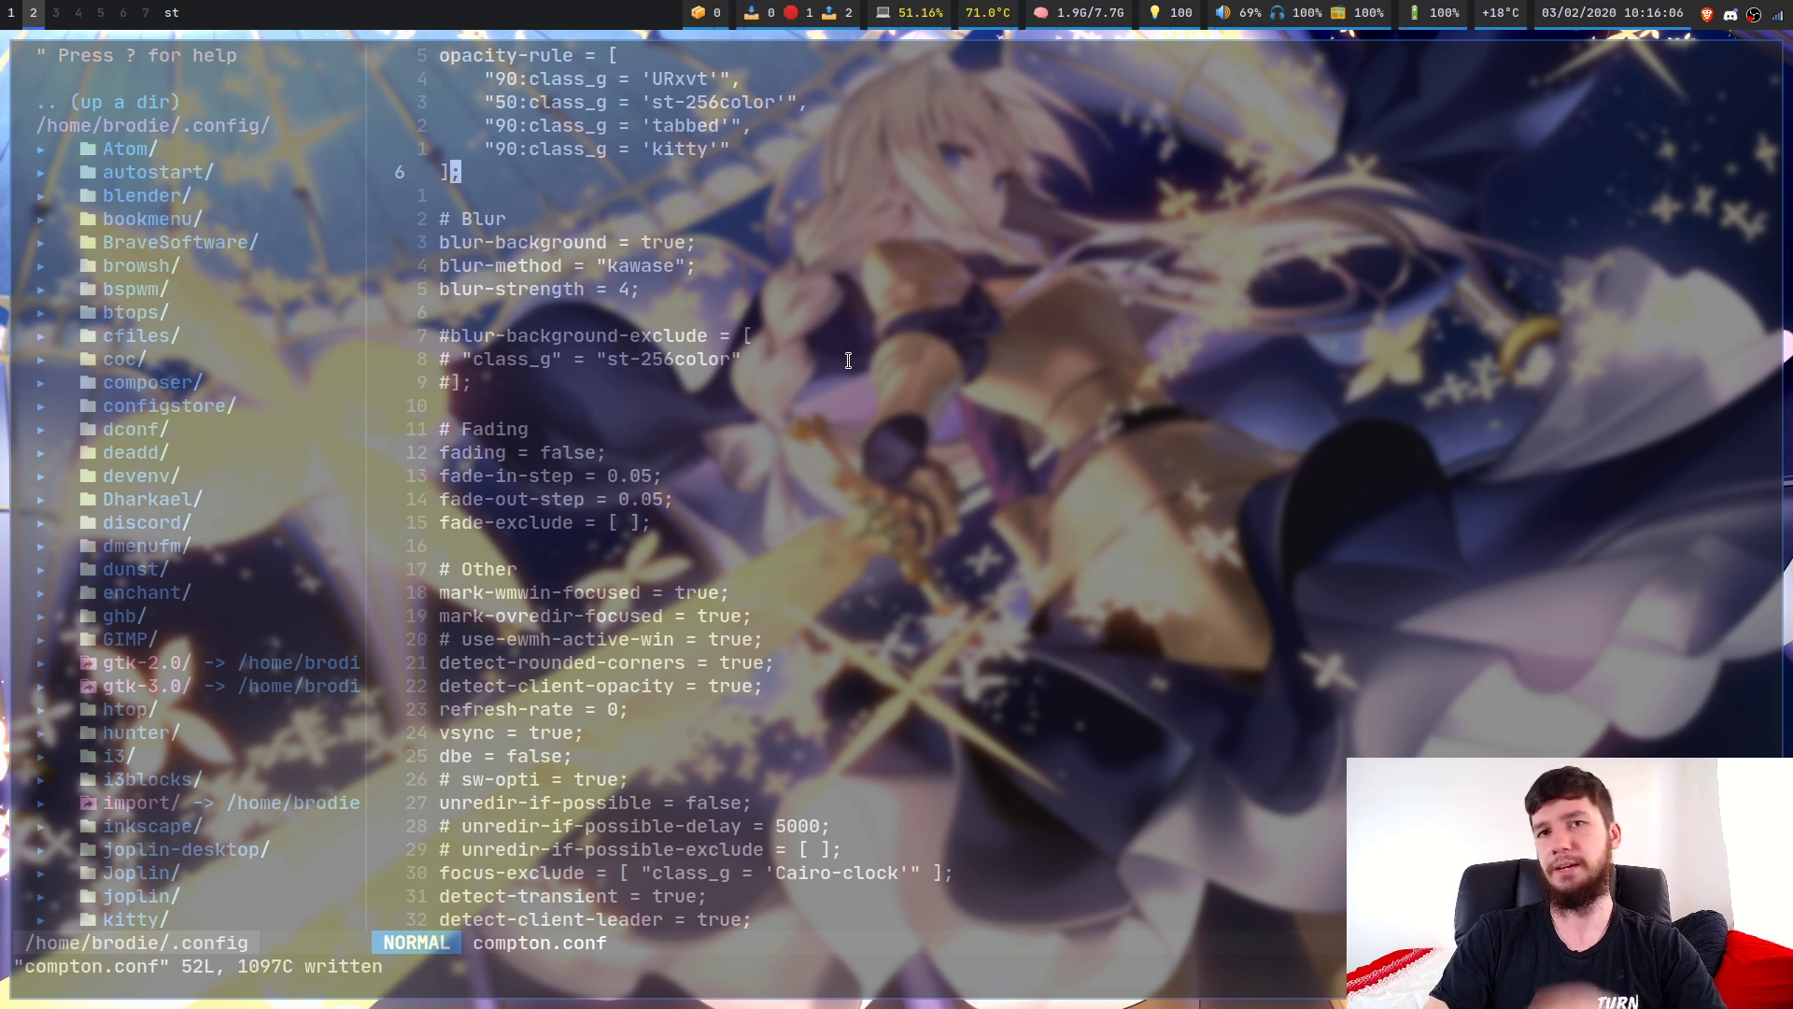
Undo the change to restore 90 opacity and save compton.conf.
type("u")
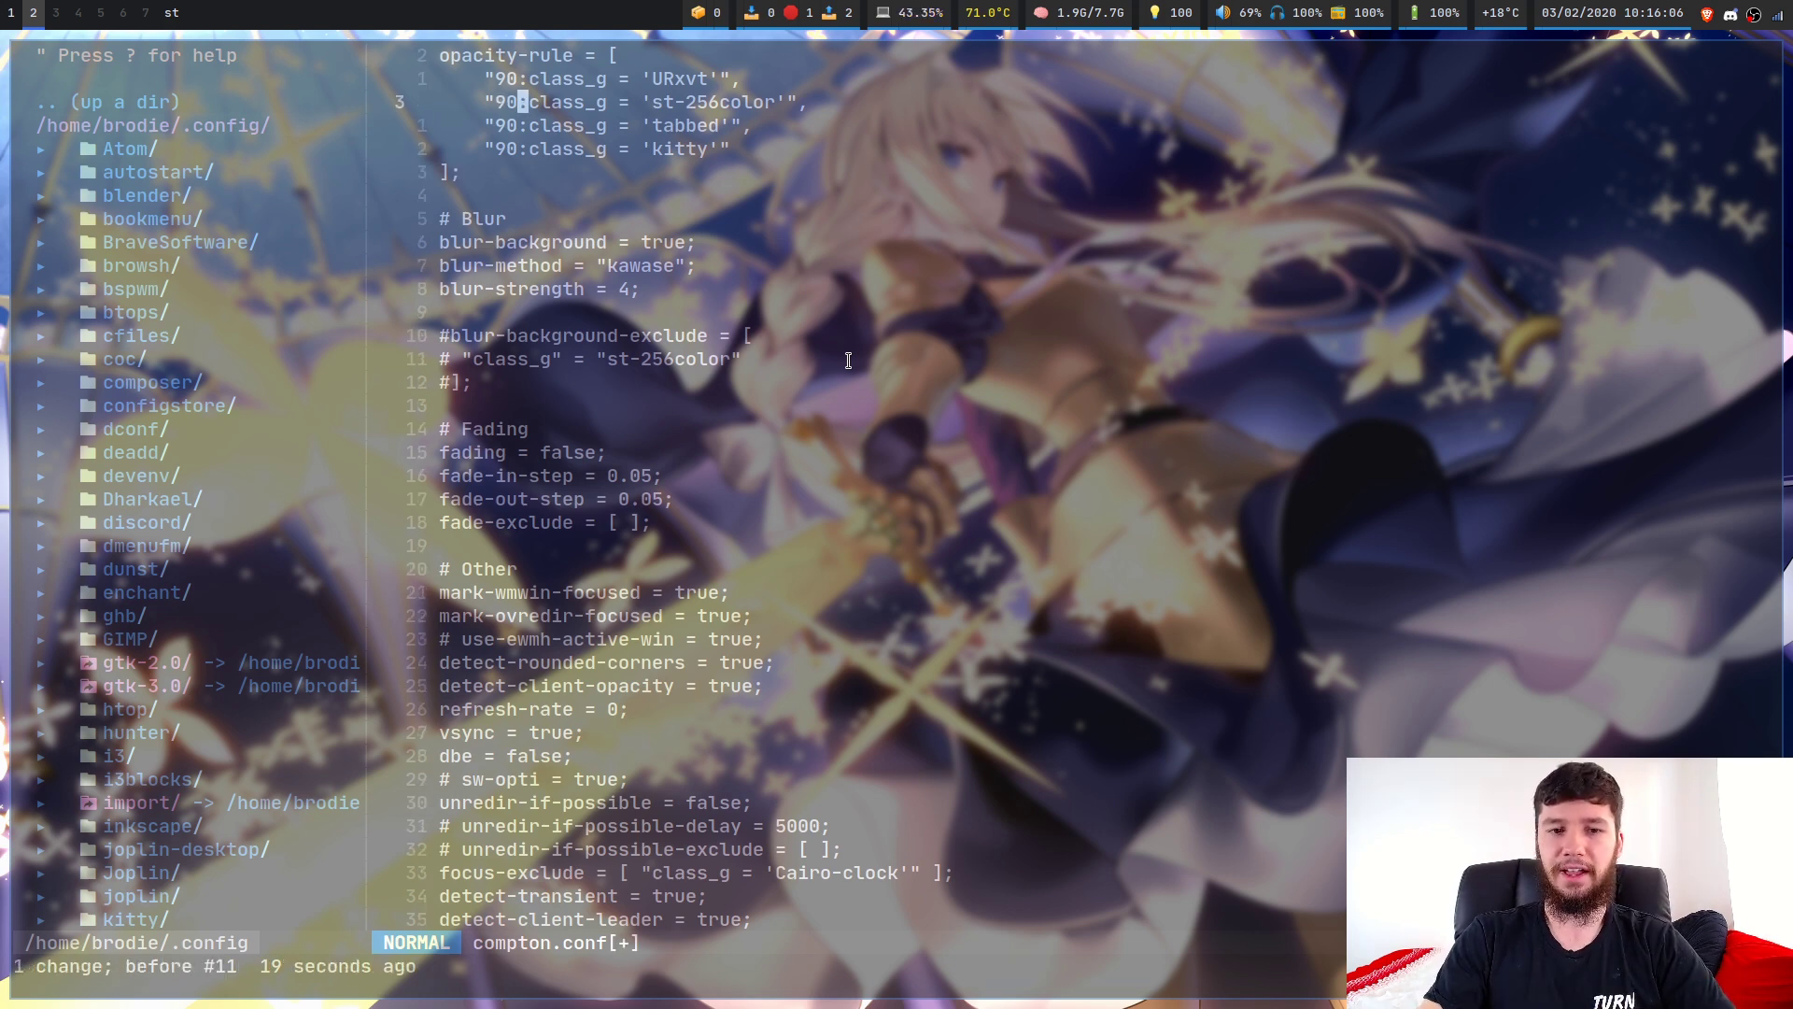
type(":w")
key("Return")
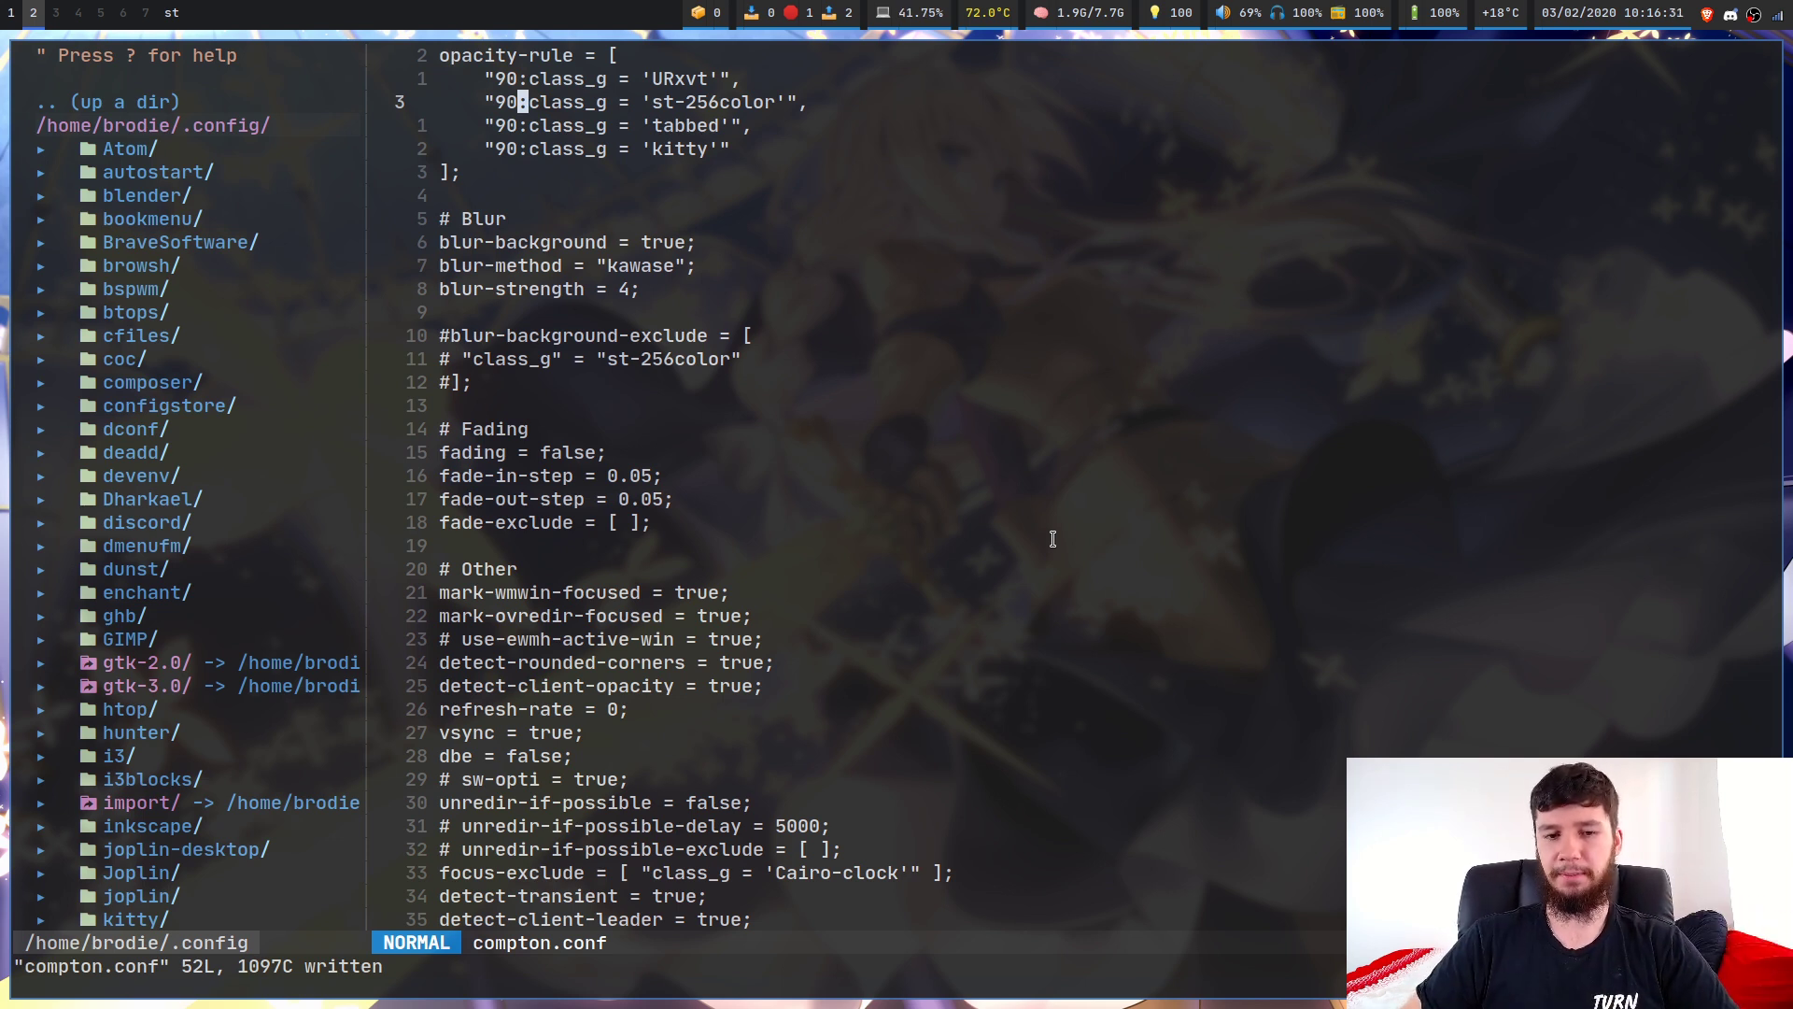
key("j")
key("j")
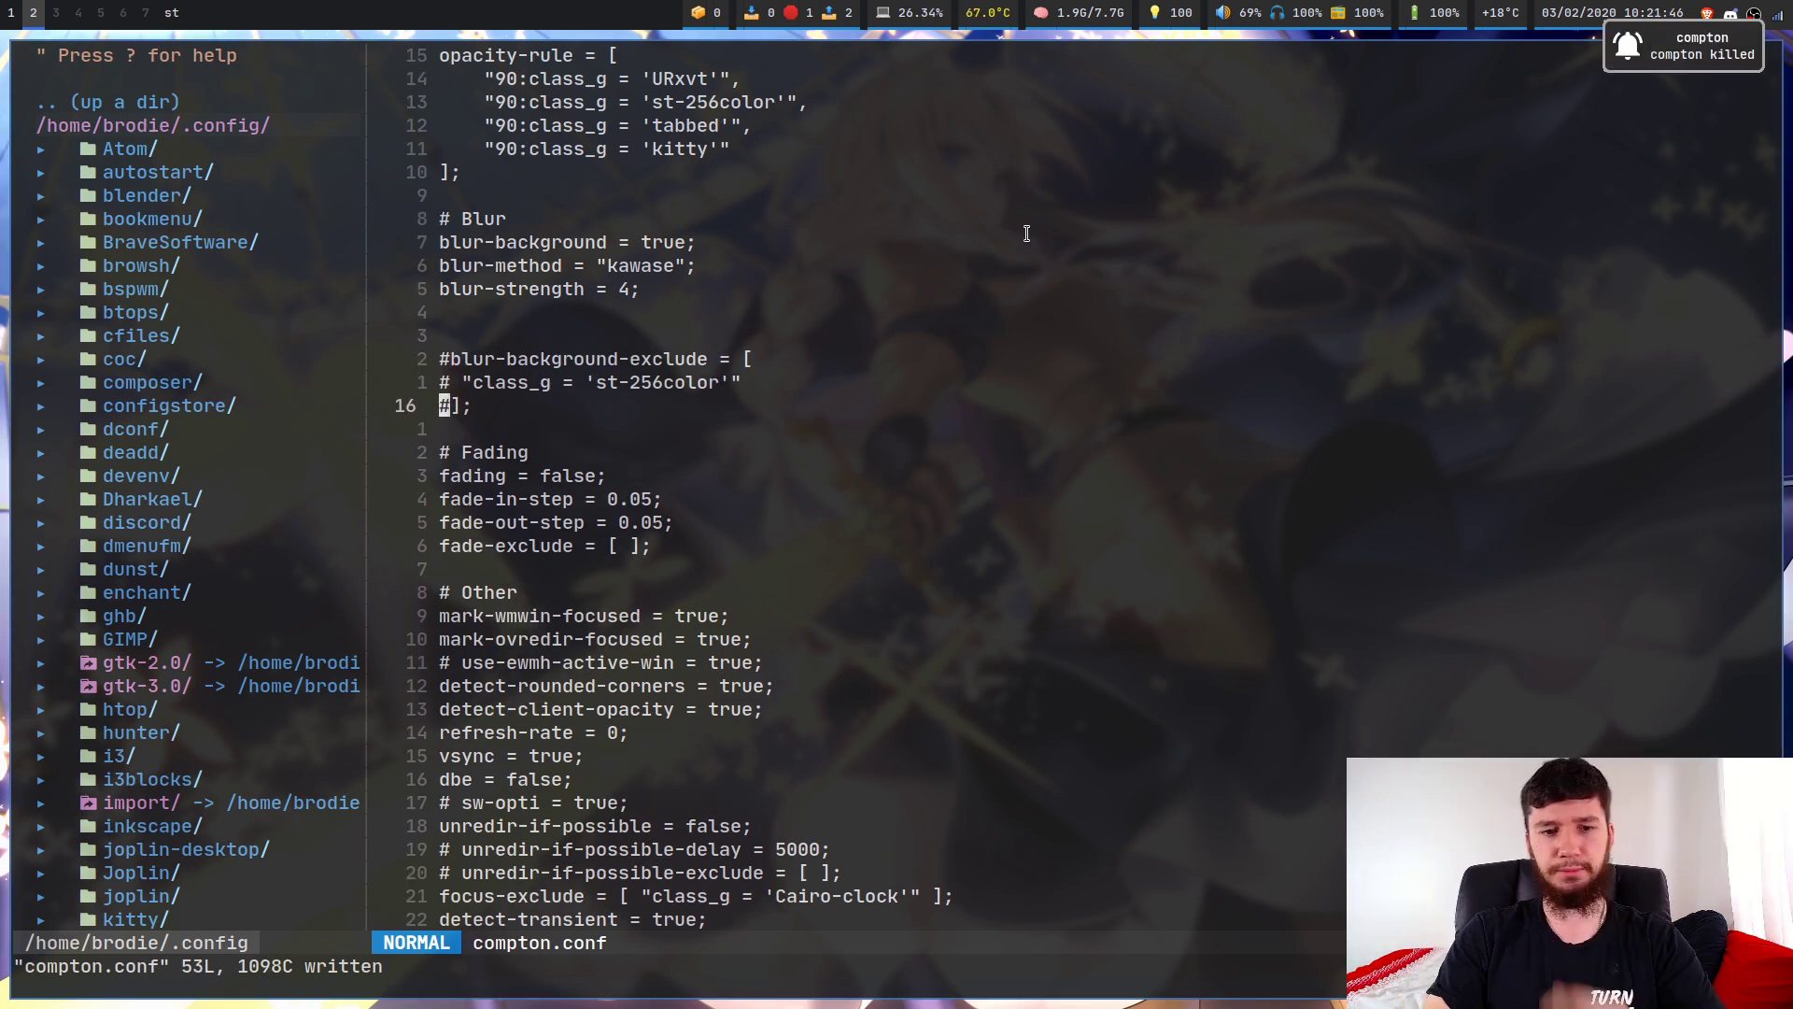
Uncomment the three blur-background-exclude lines excluding class_g 'st-256color' and save.
key("k")
key("k")
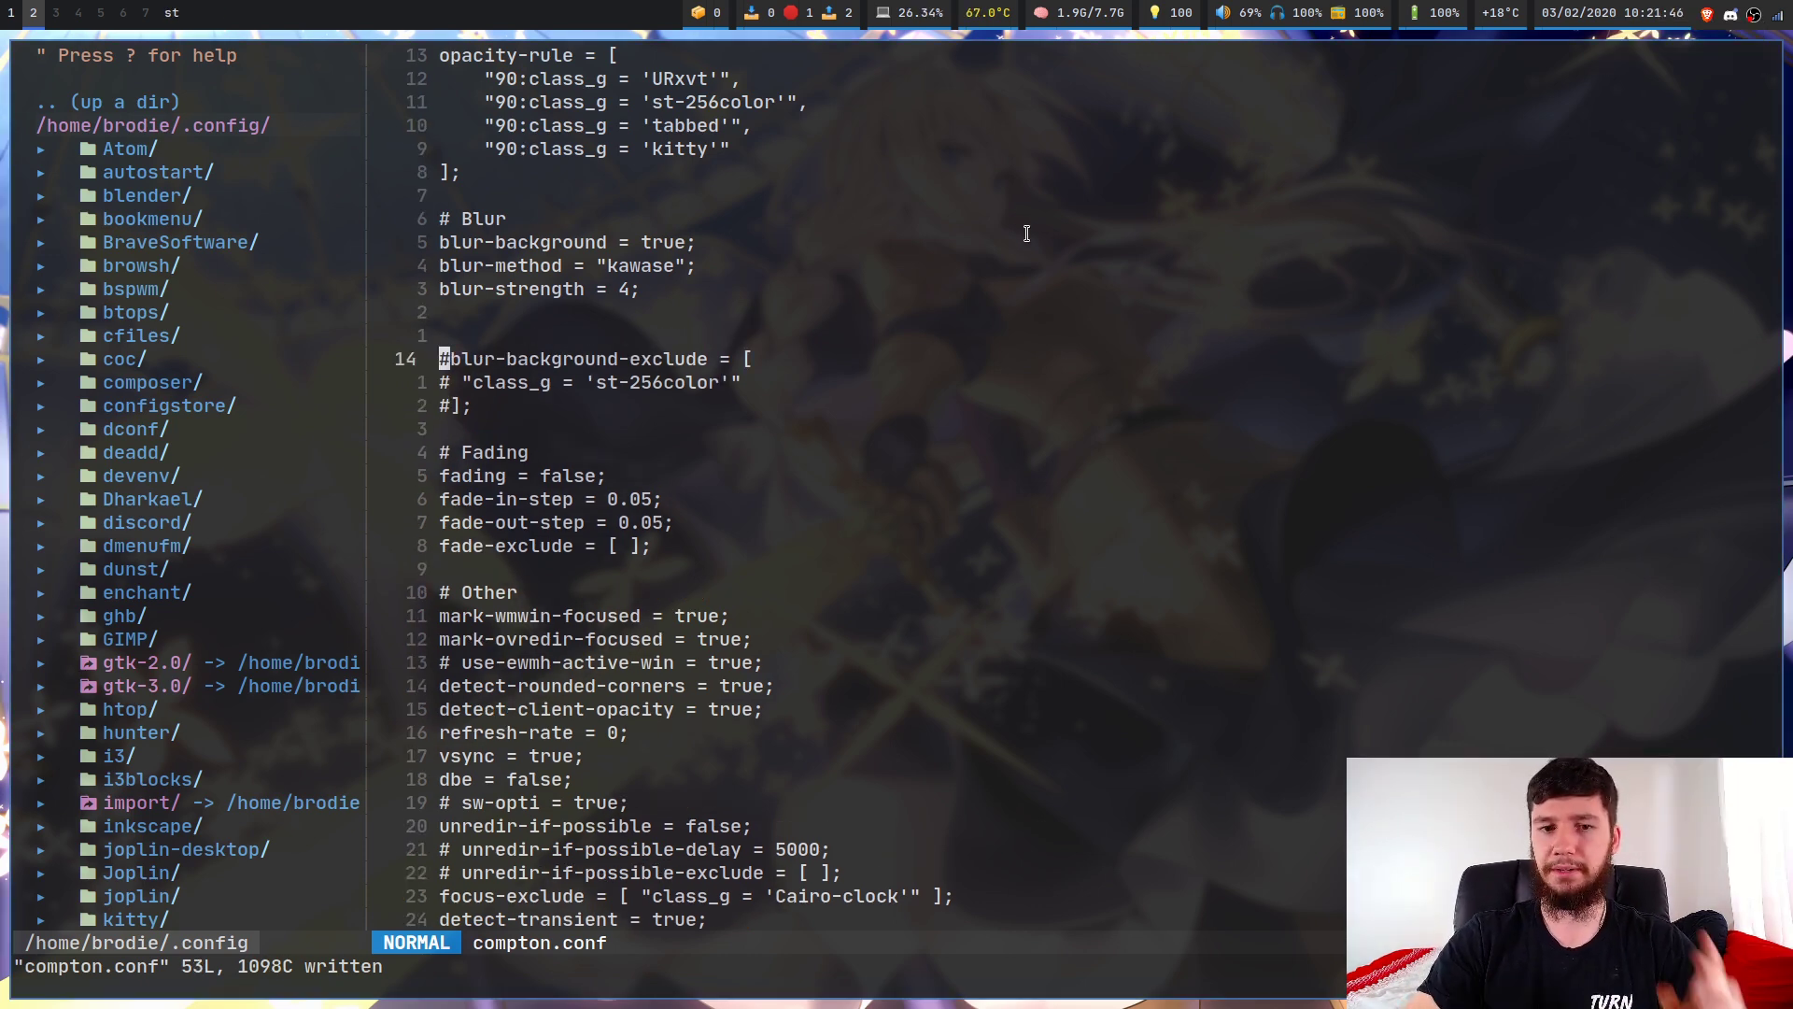
key("x")
key("j")
key("x")
key("j")
key("x")
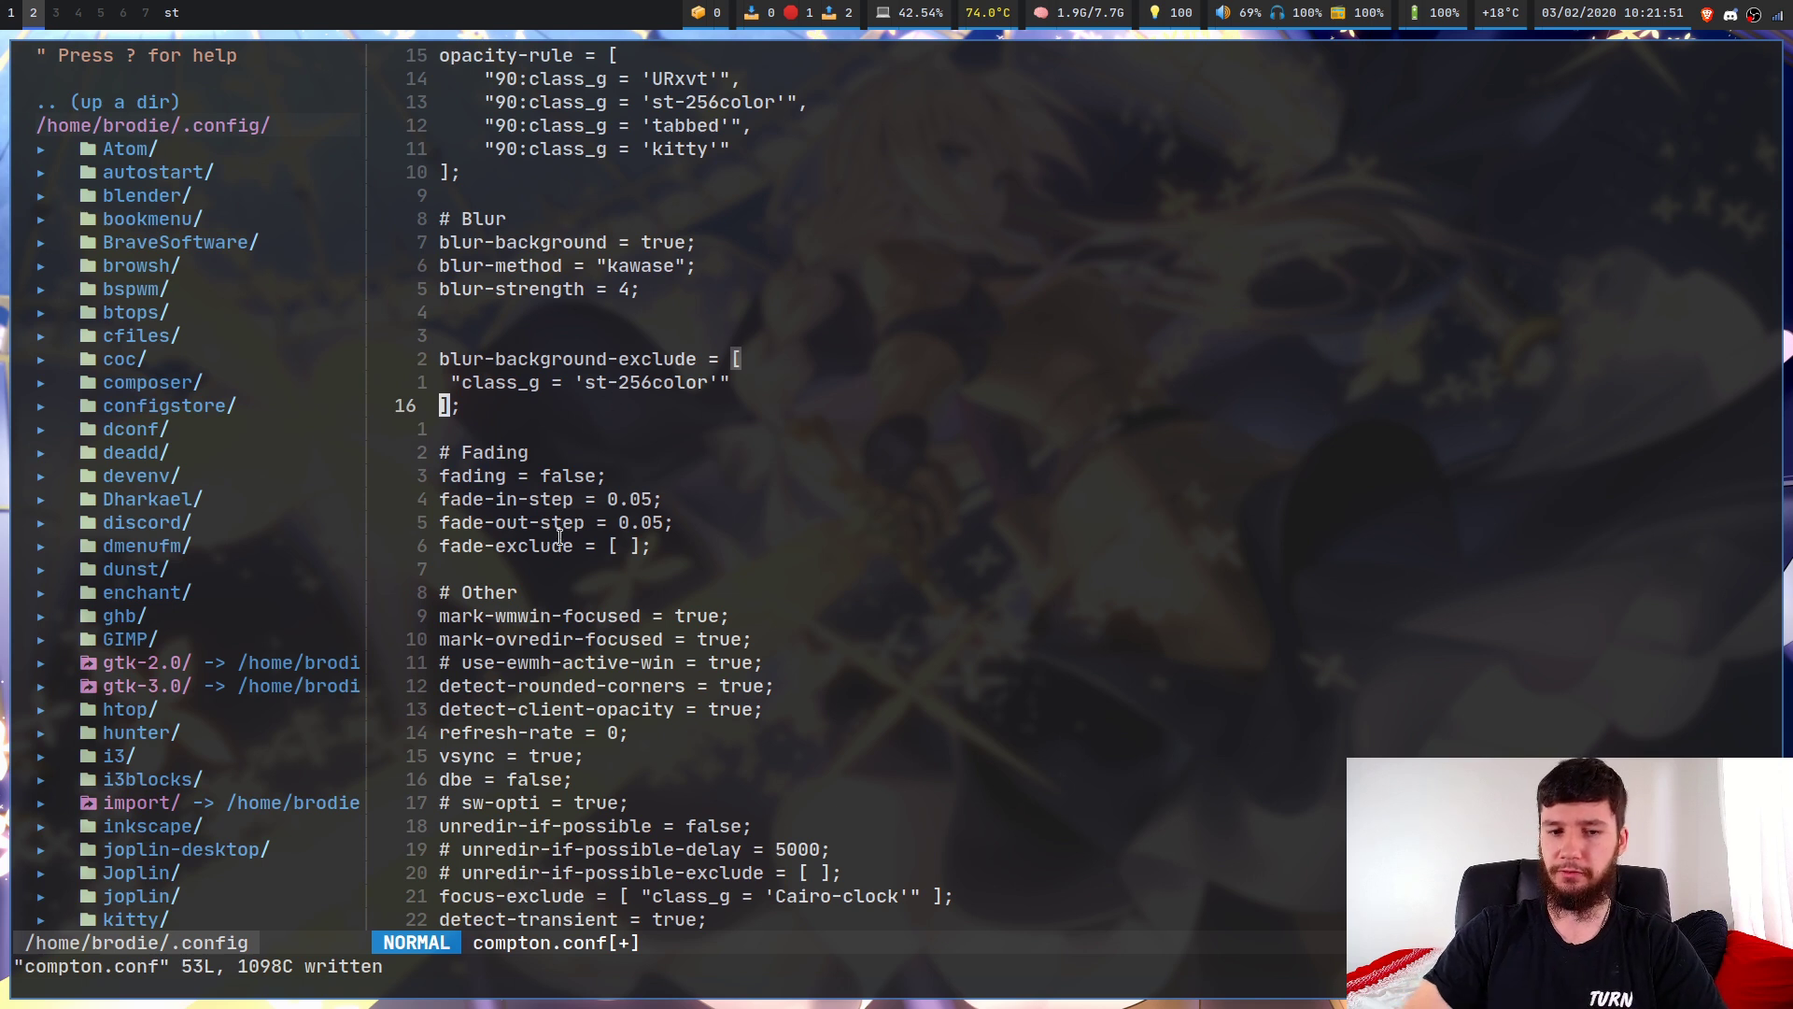
key("k")
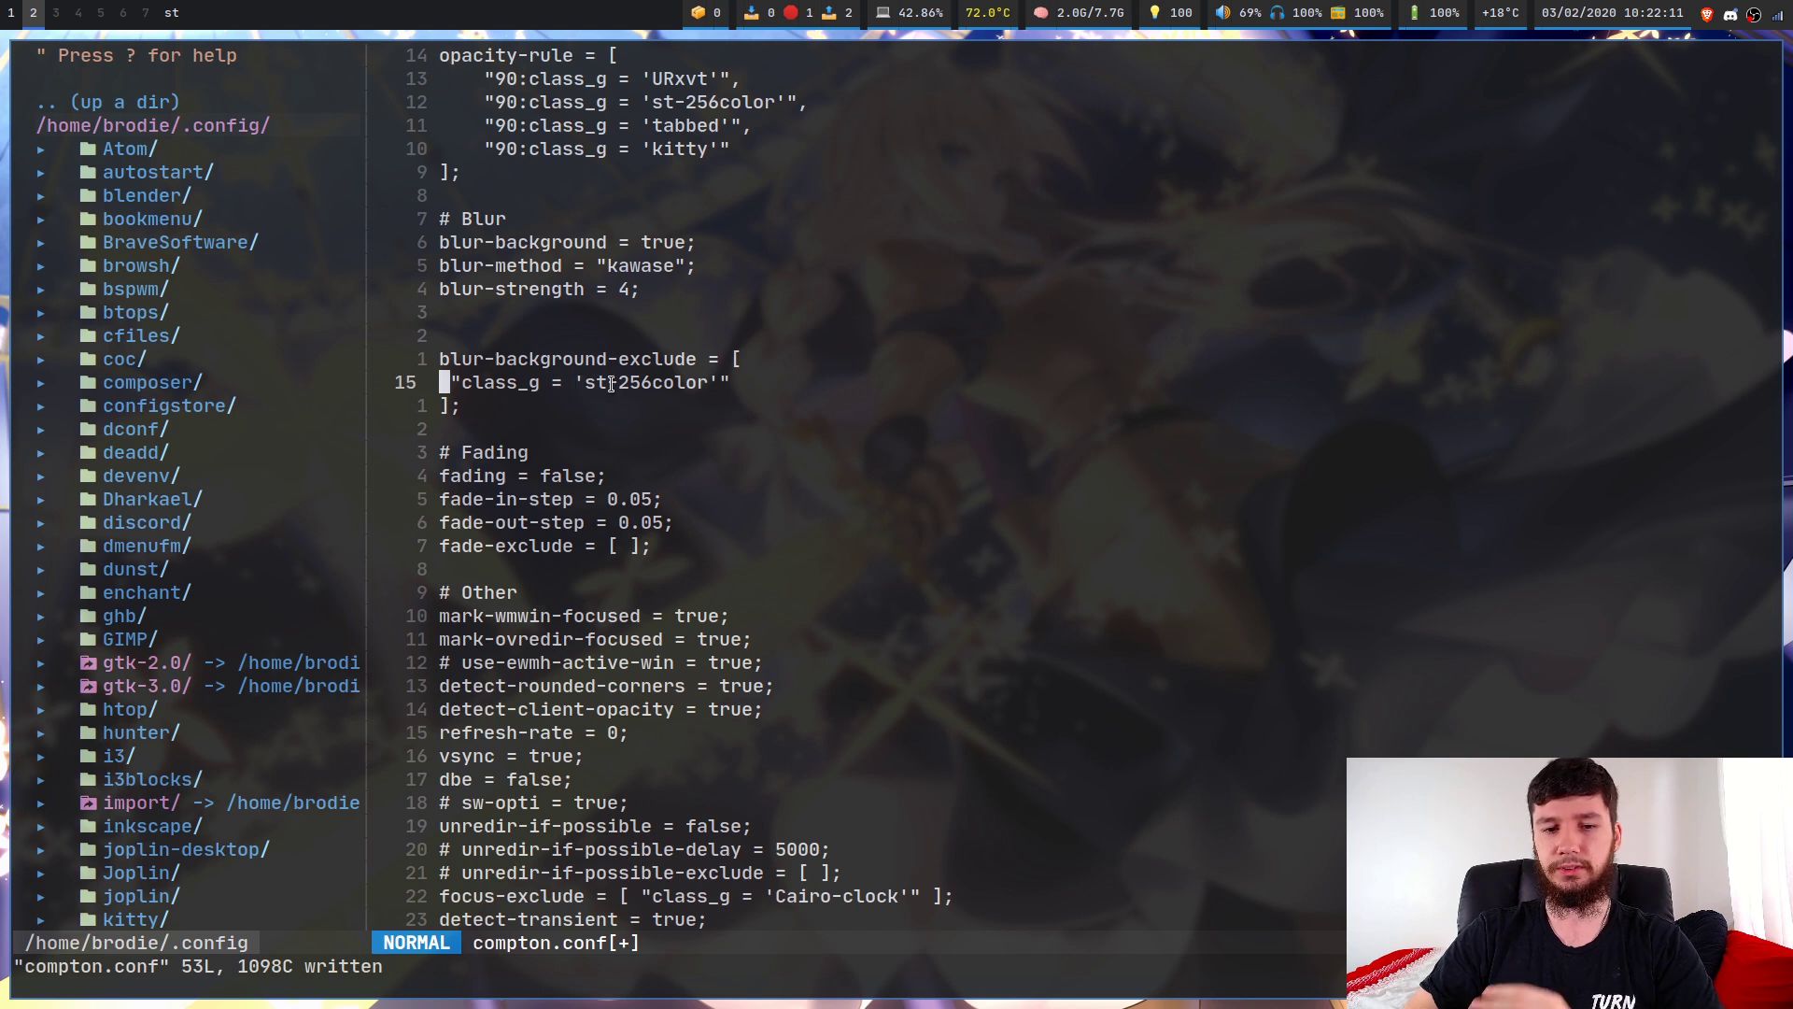
key("l")
key("l")
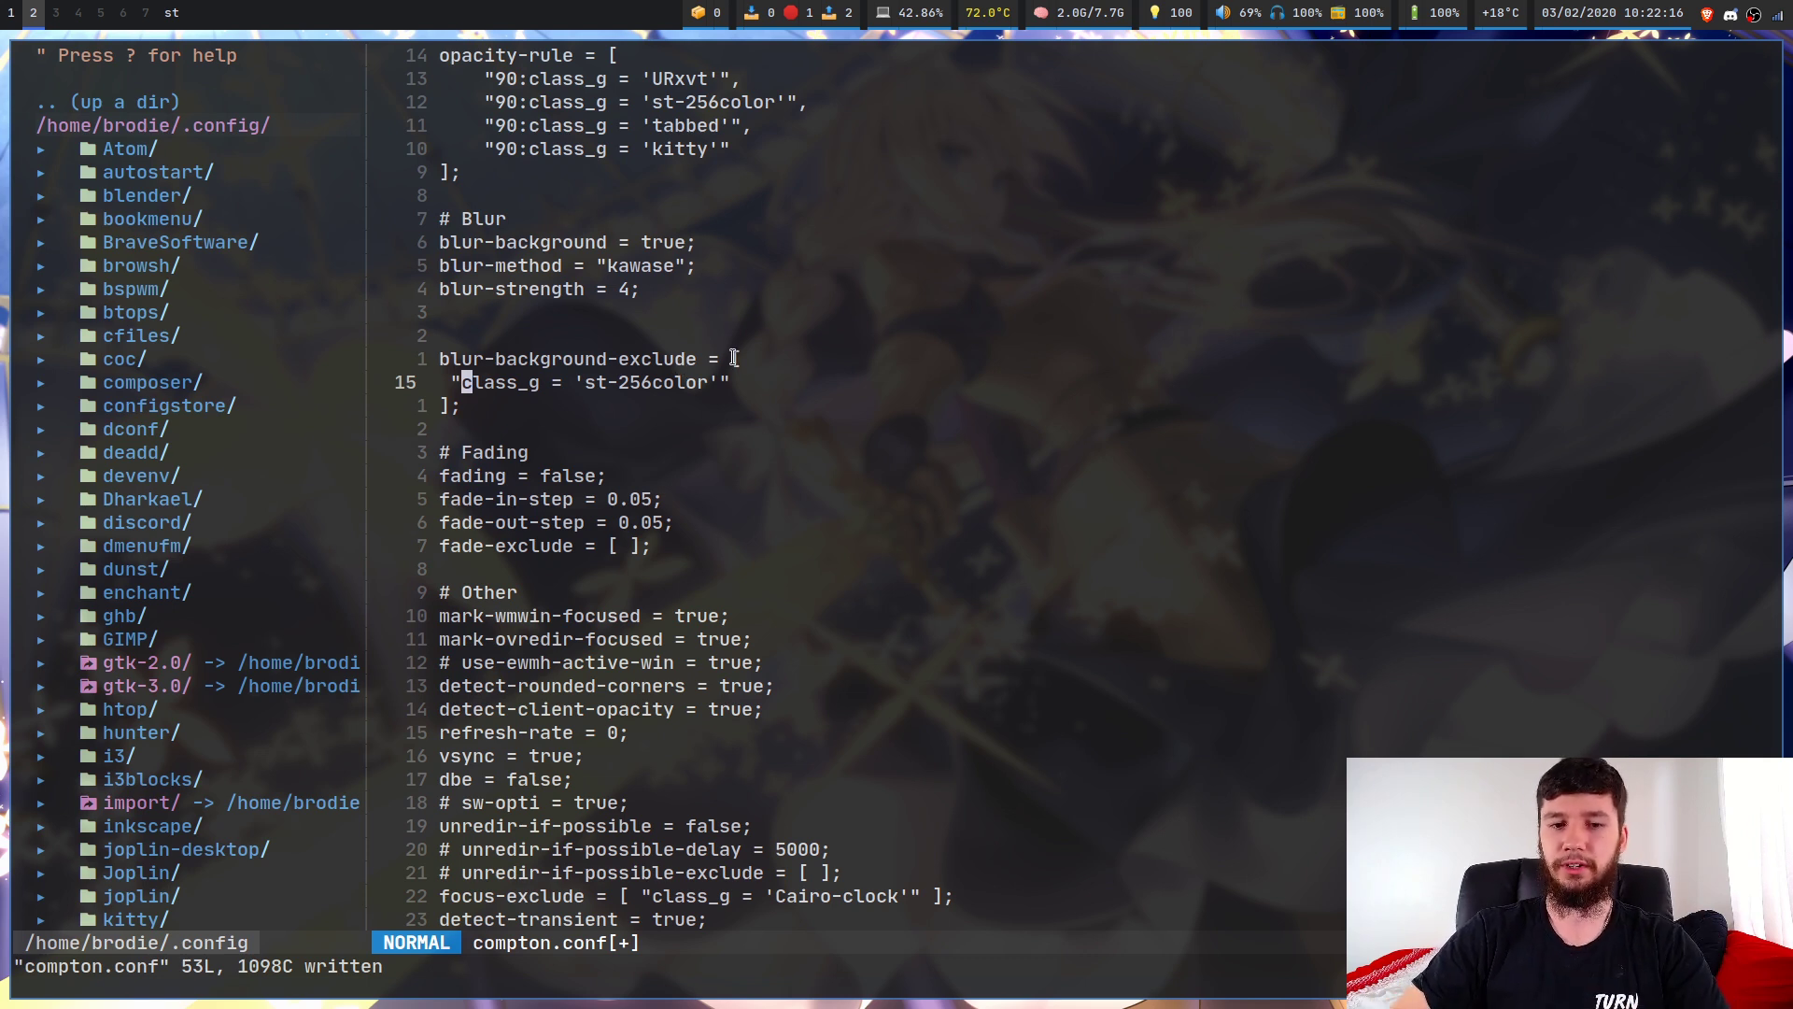
key("shift+a")
key("Escape")
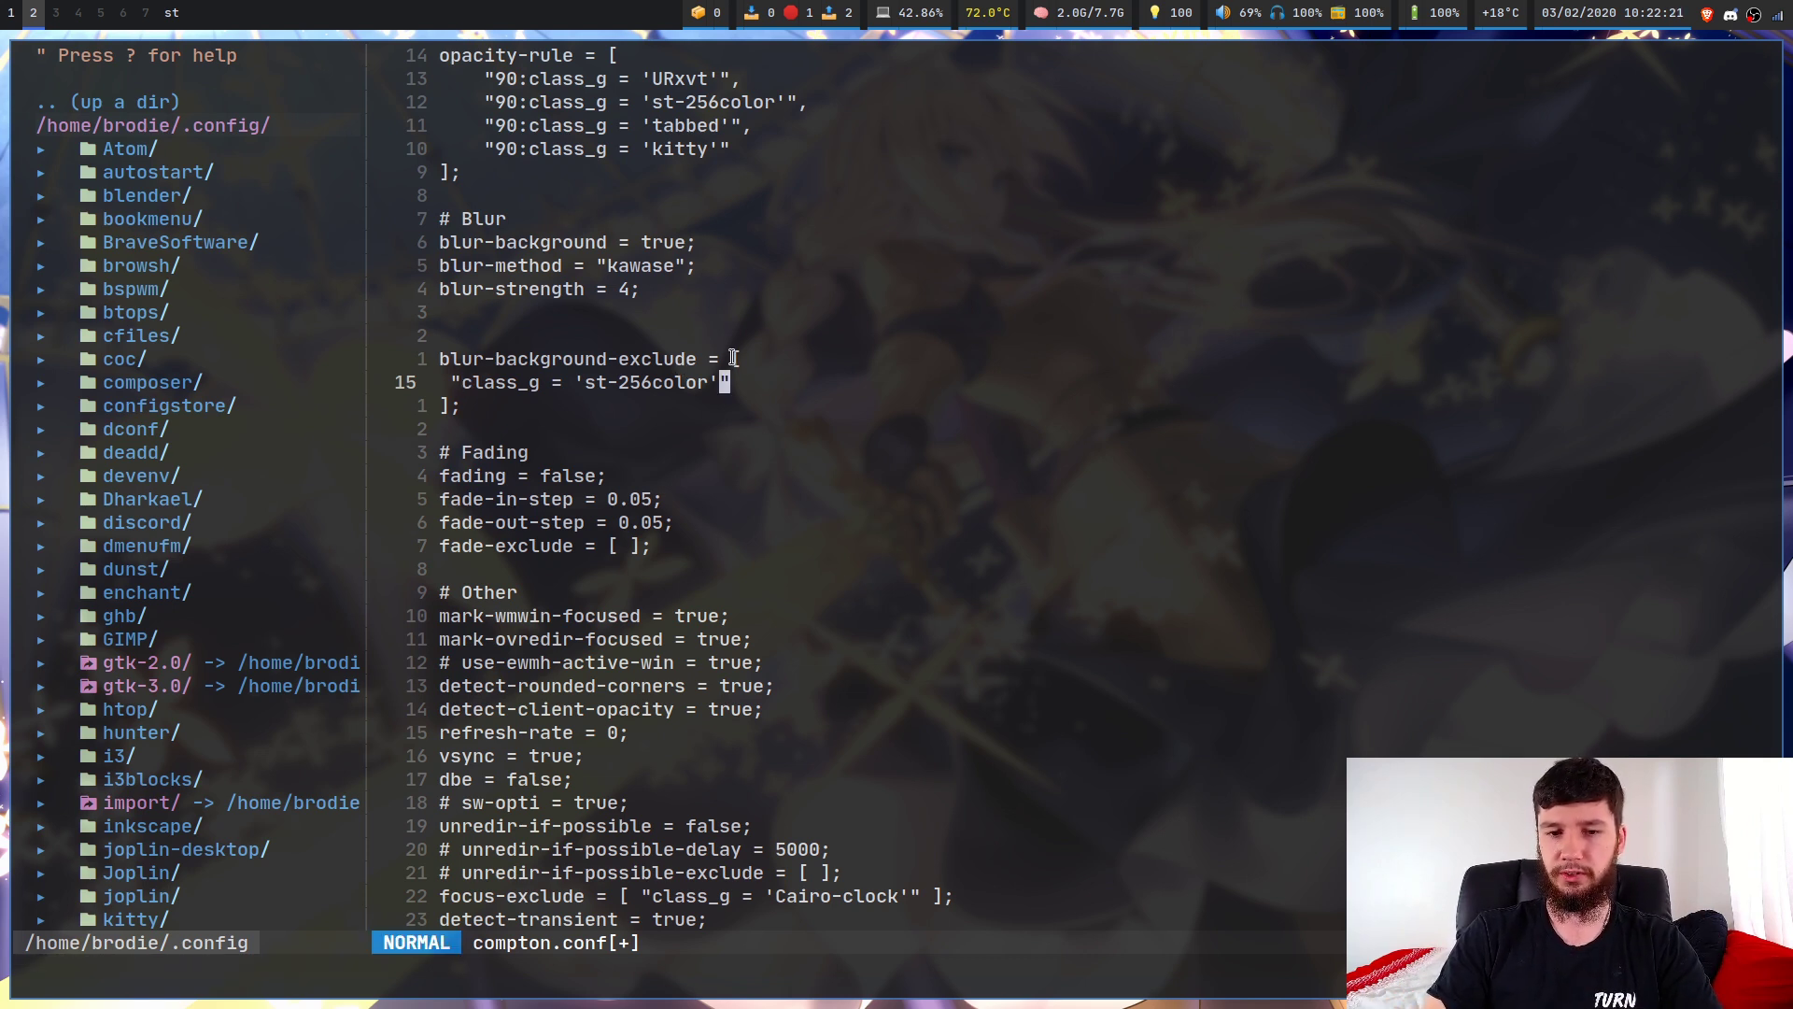
type(":w")
key("Return")
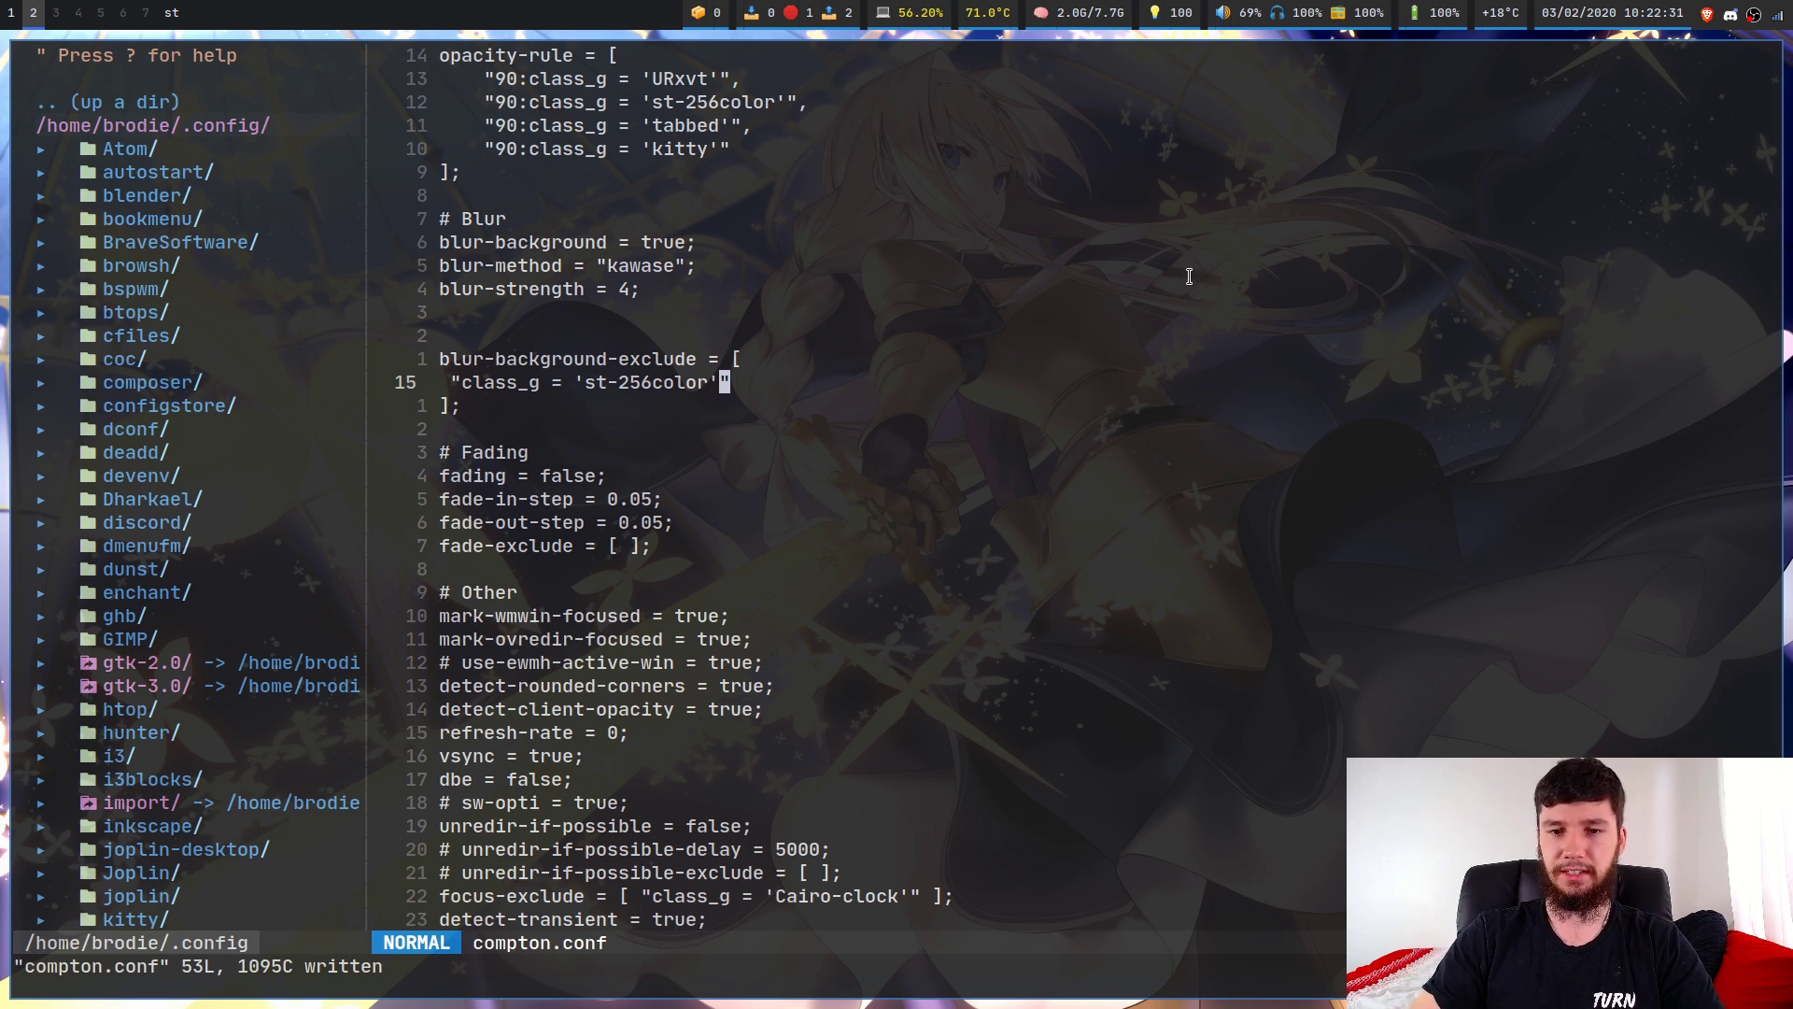
With a kitty terminal beside Vim, set blur-strength to 8, save, and restart compton.
key("super+Return")
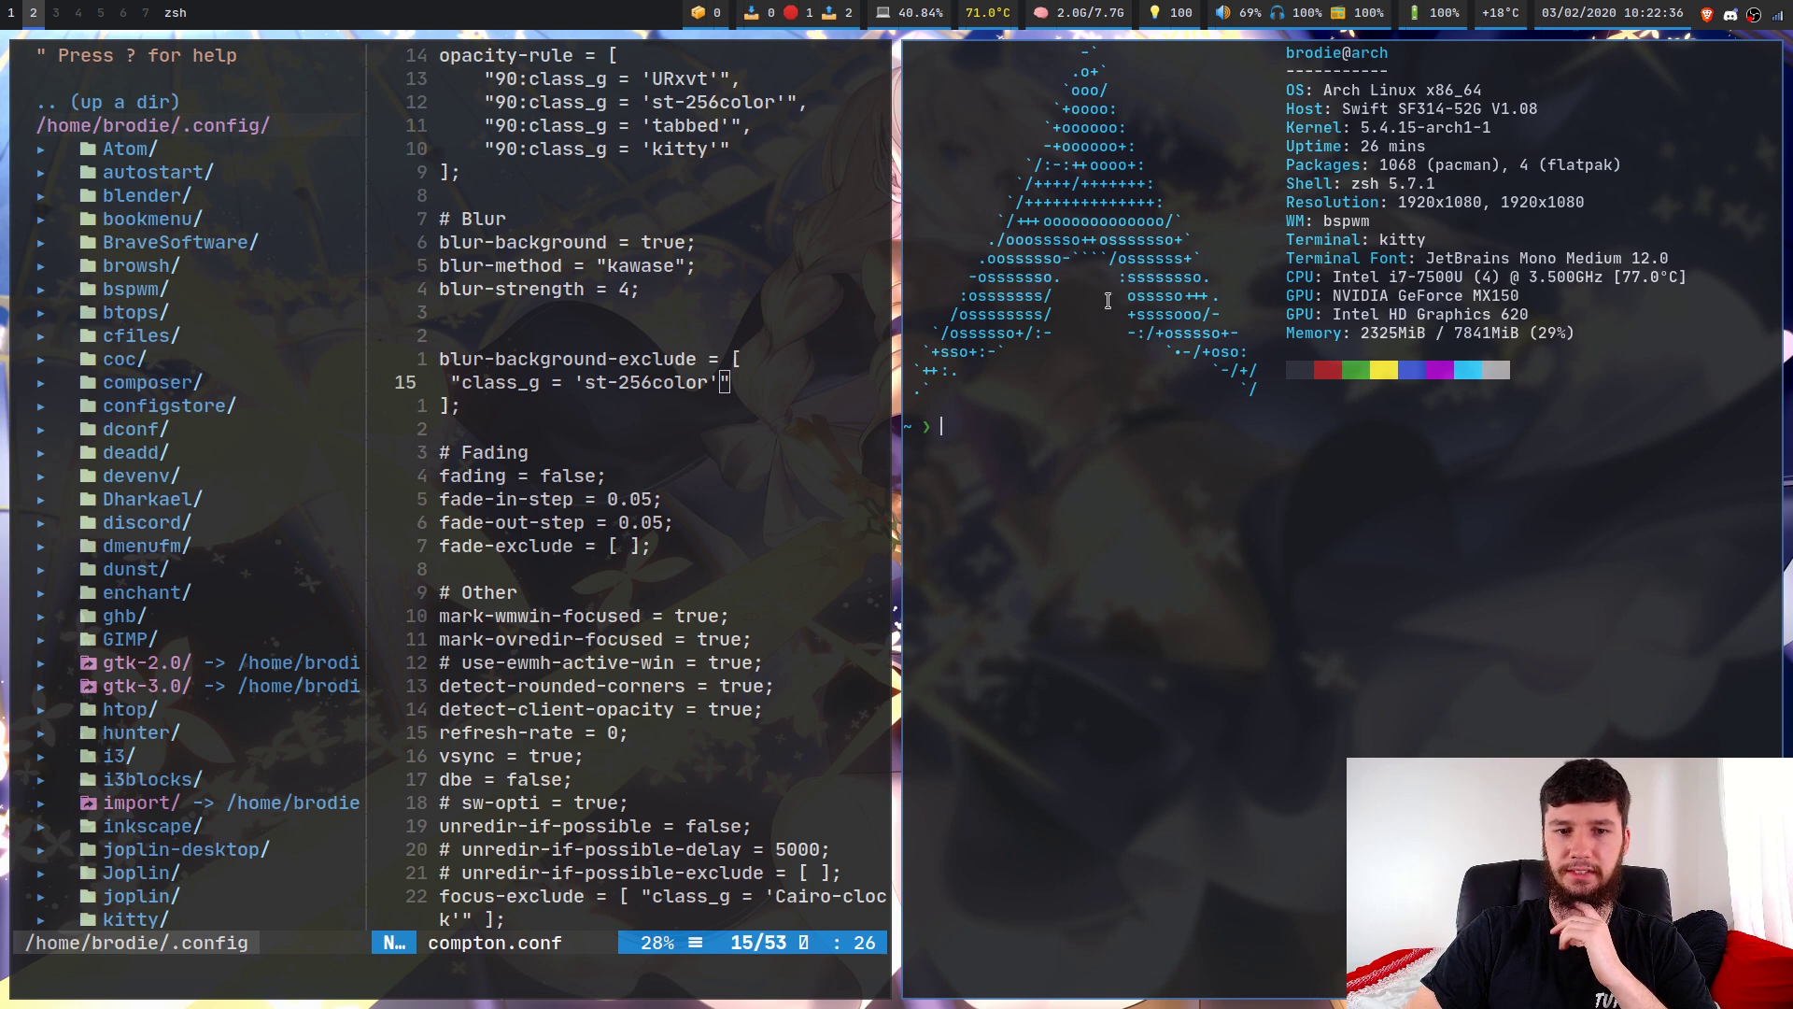
key("k")
key("k")
key("k")
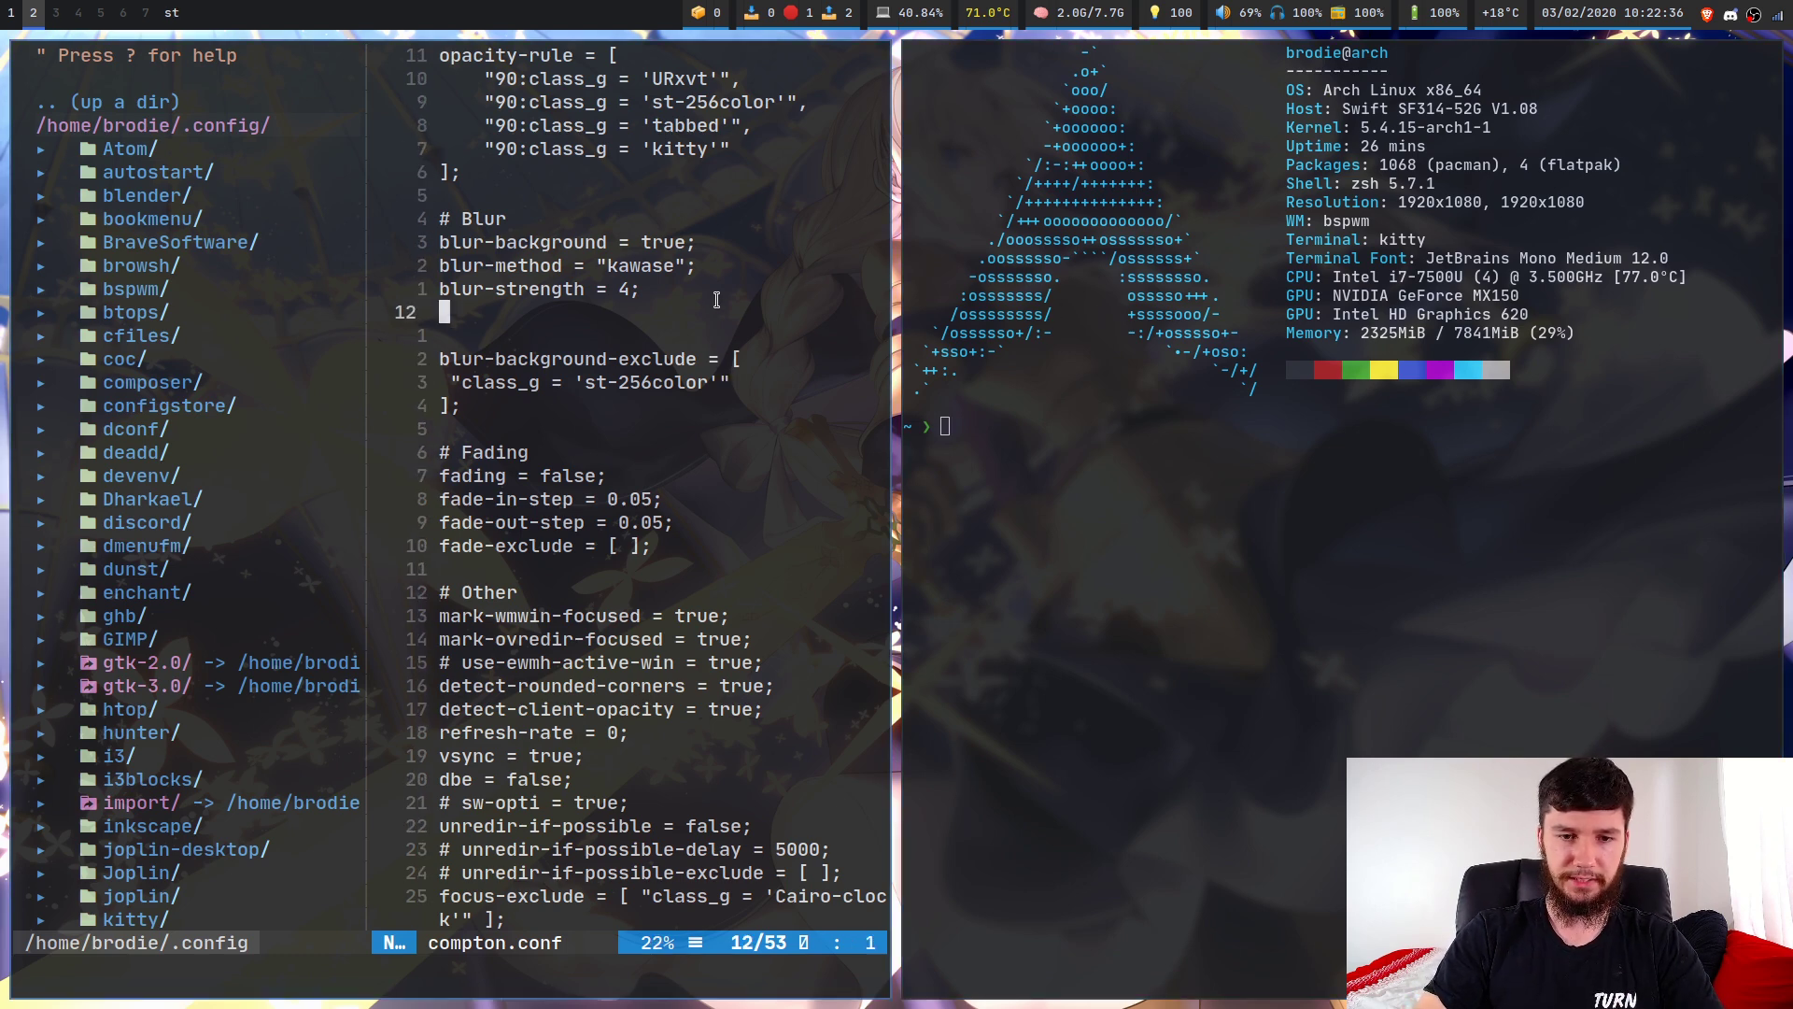
key("k")
key("dollar")
type("hs8")
key("Escape")
type(":w")
key("Return")
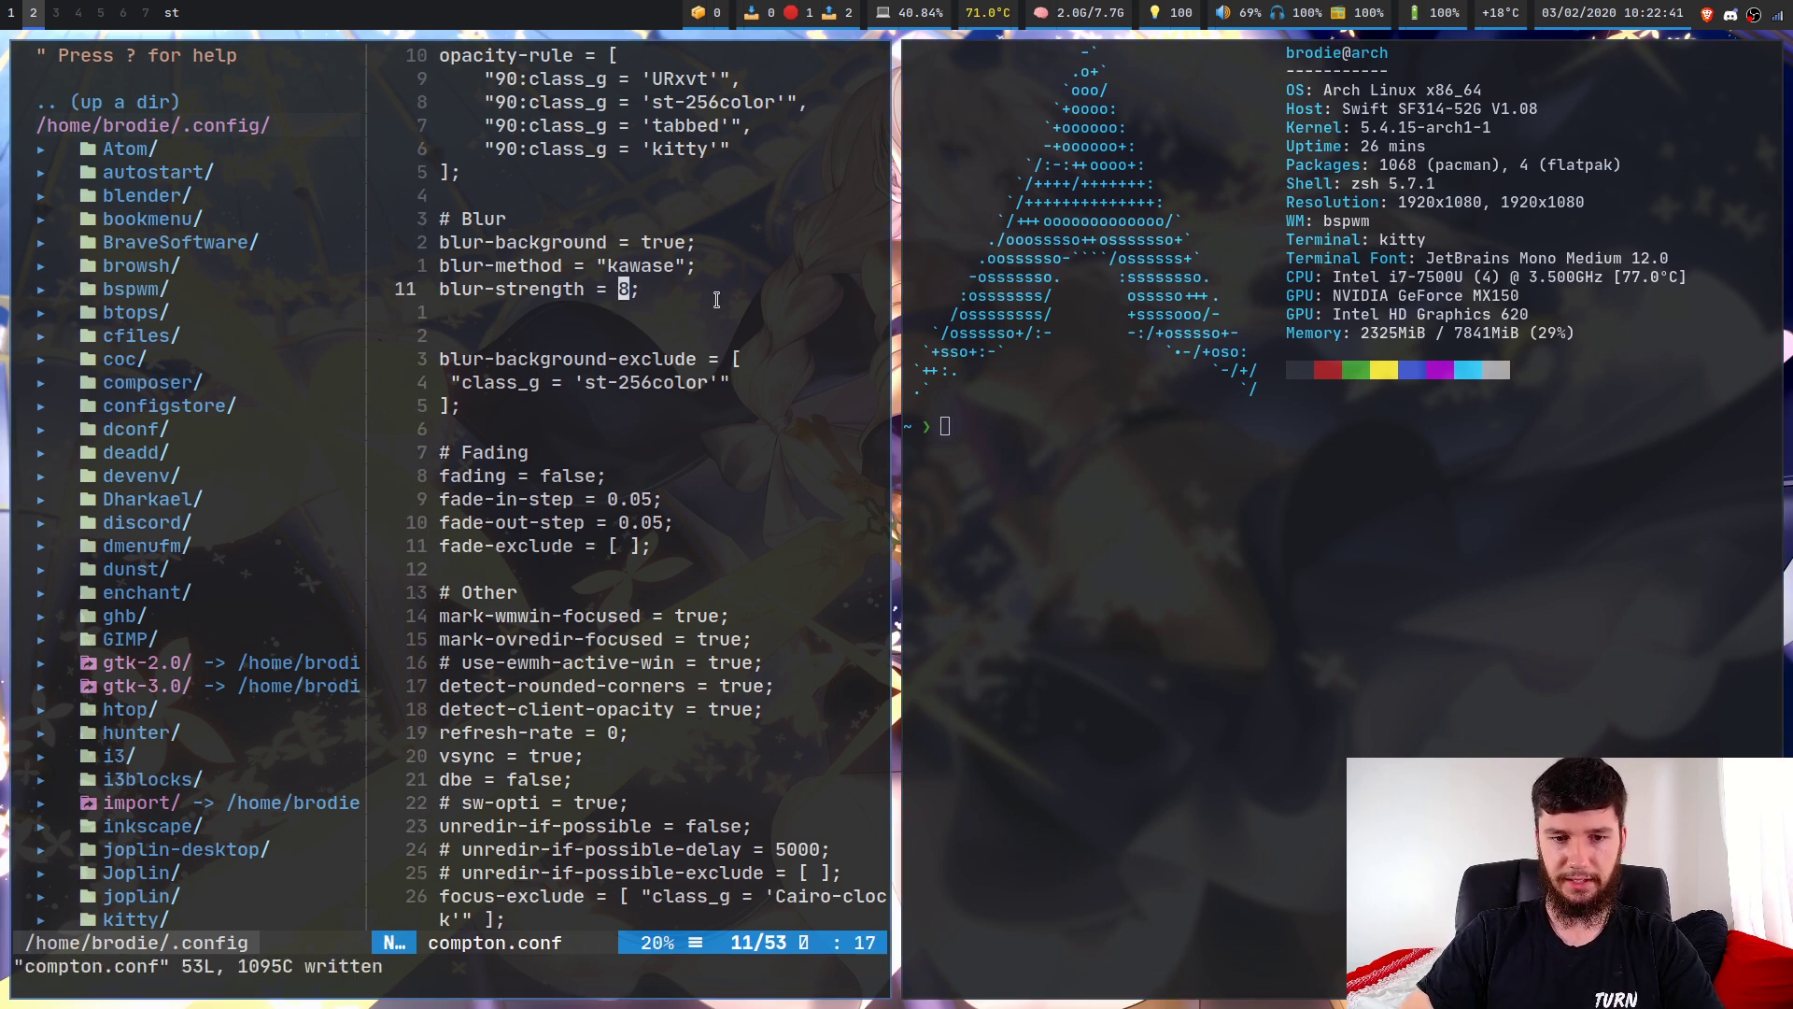
key("super+shift+c")
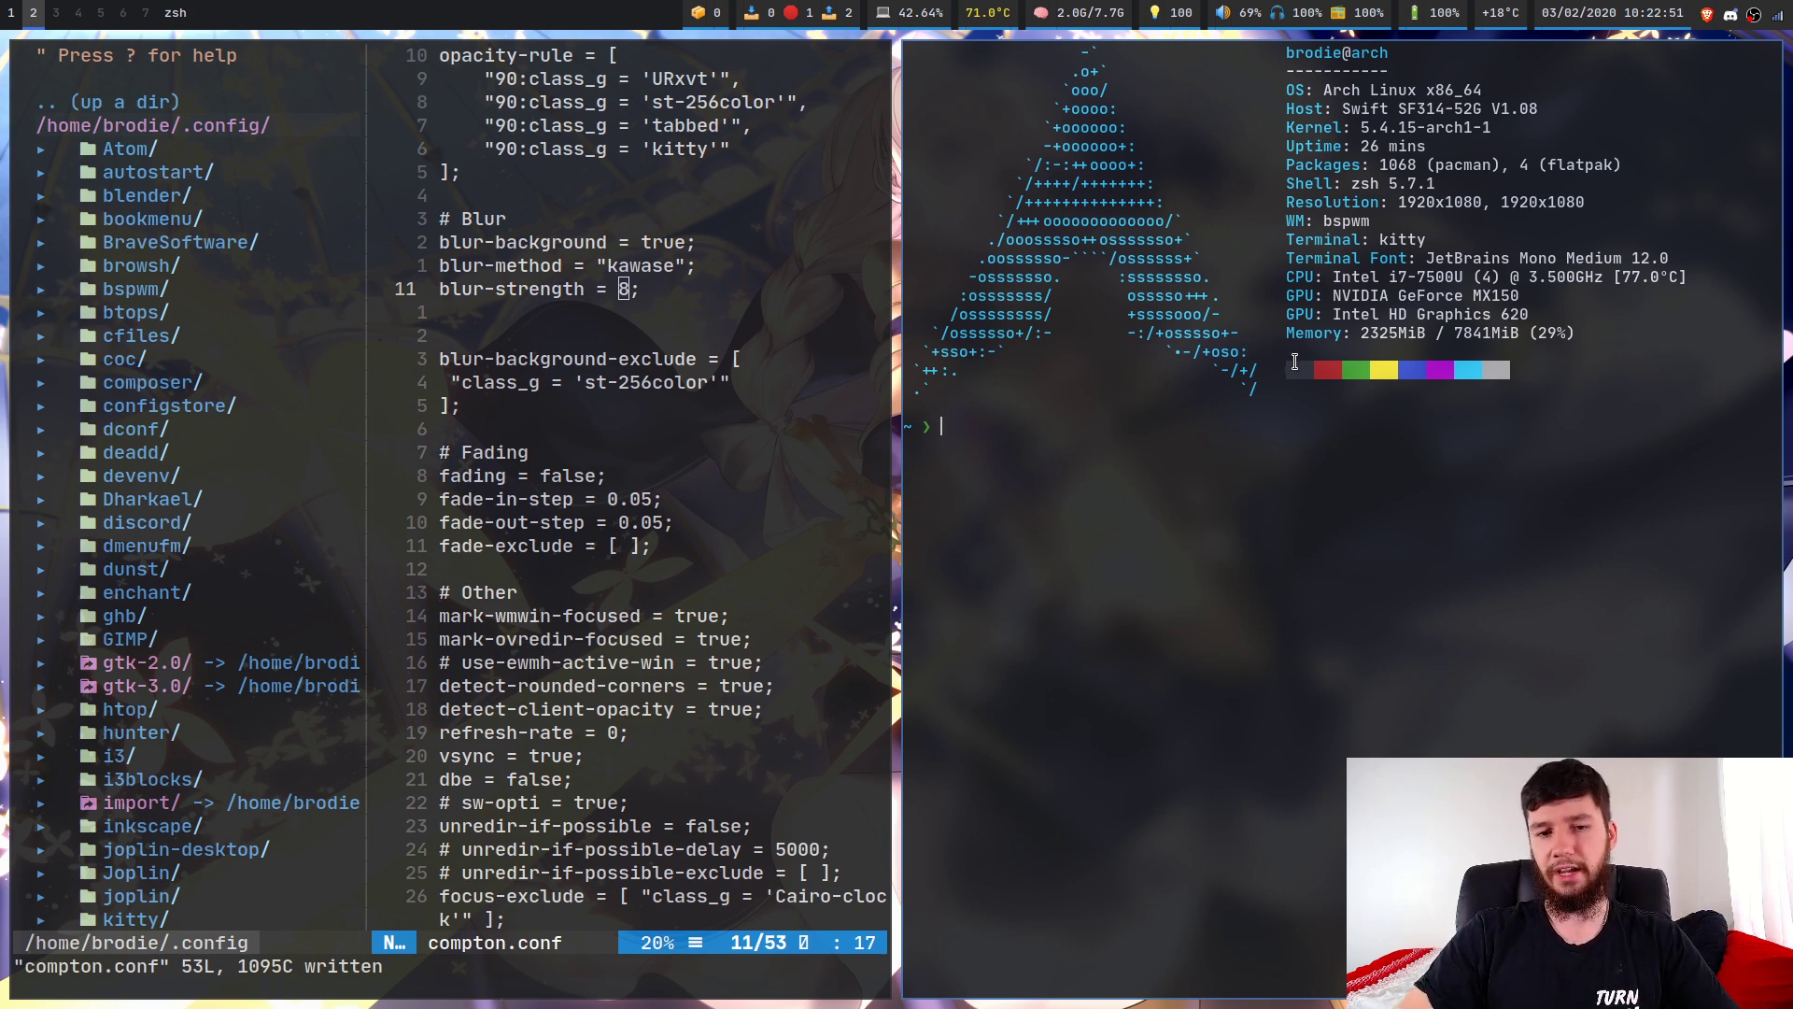
Close the kitty terminal and delete the blur-background-exclude block with V and d.
key("super+w")
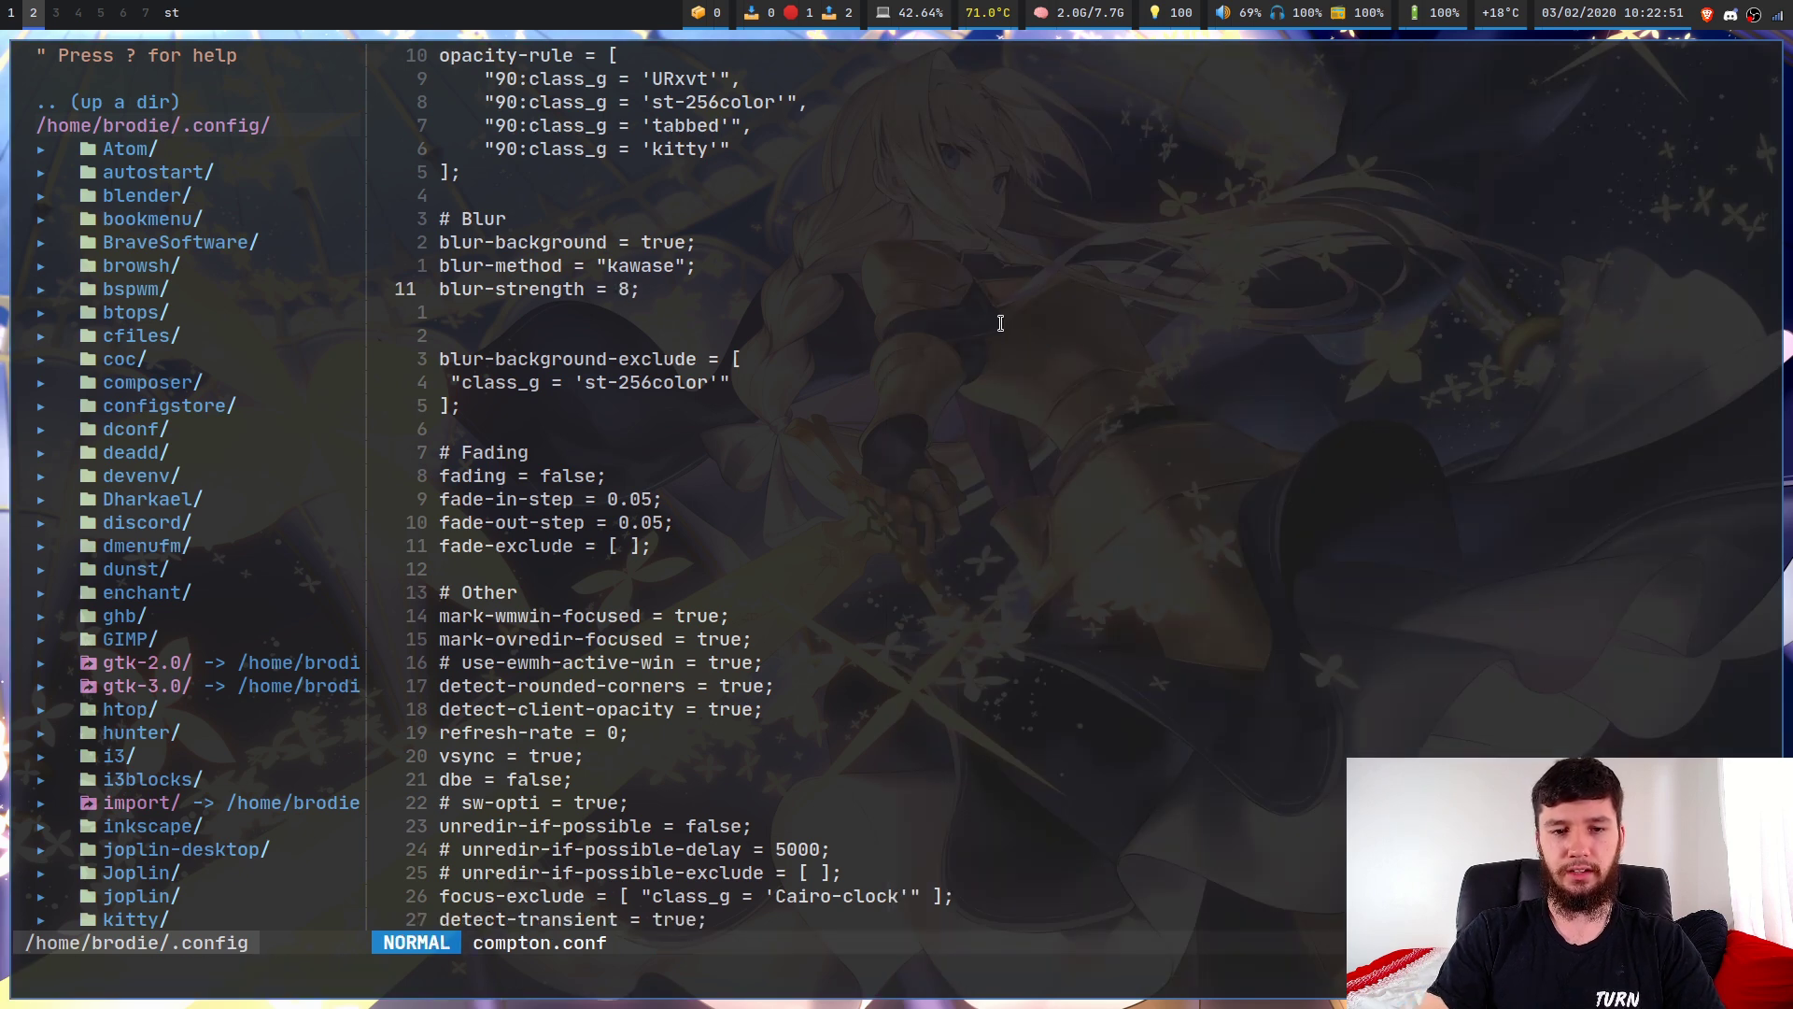
key("j")
key("j")
key("V")
key("j")
key("j")
key("d")
key("ctrl+d")
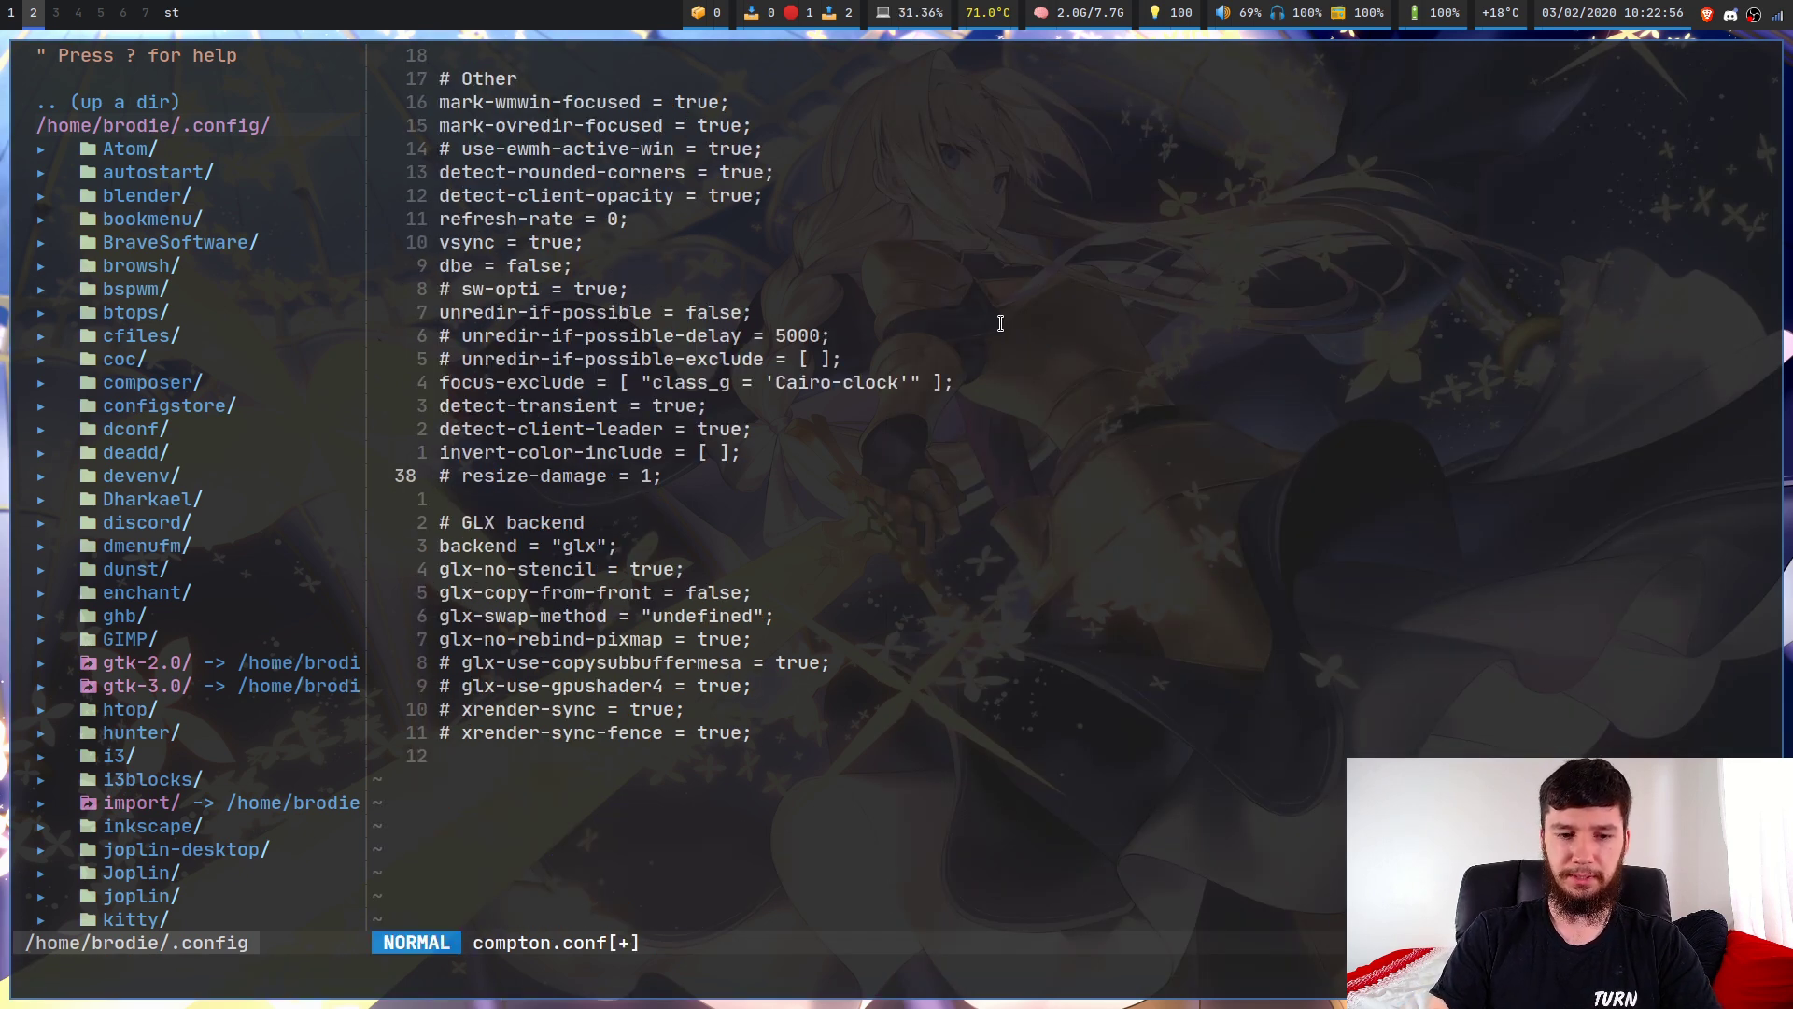
key("colon")
type("1")
key("Return")
Remove the leftover blank line below blur-strength and save the file at 48 lines.
key("colon")
type("W")
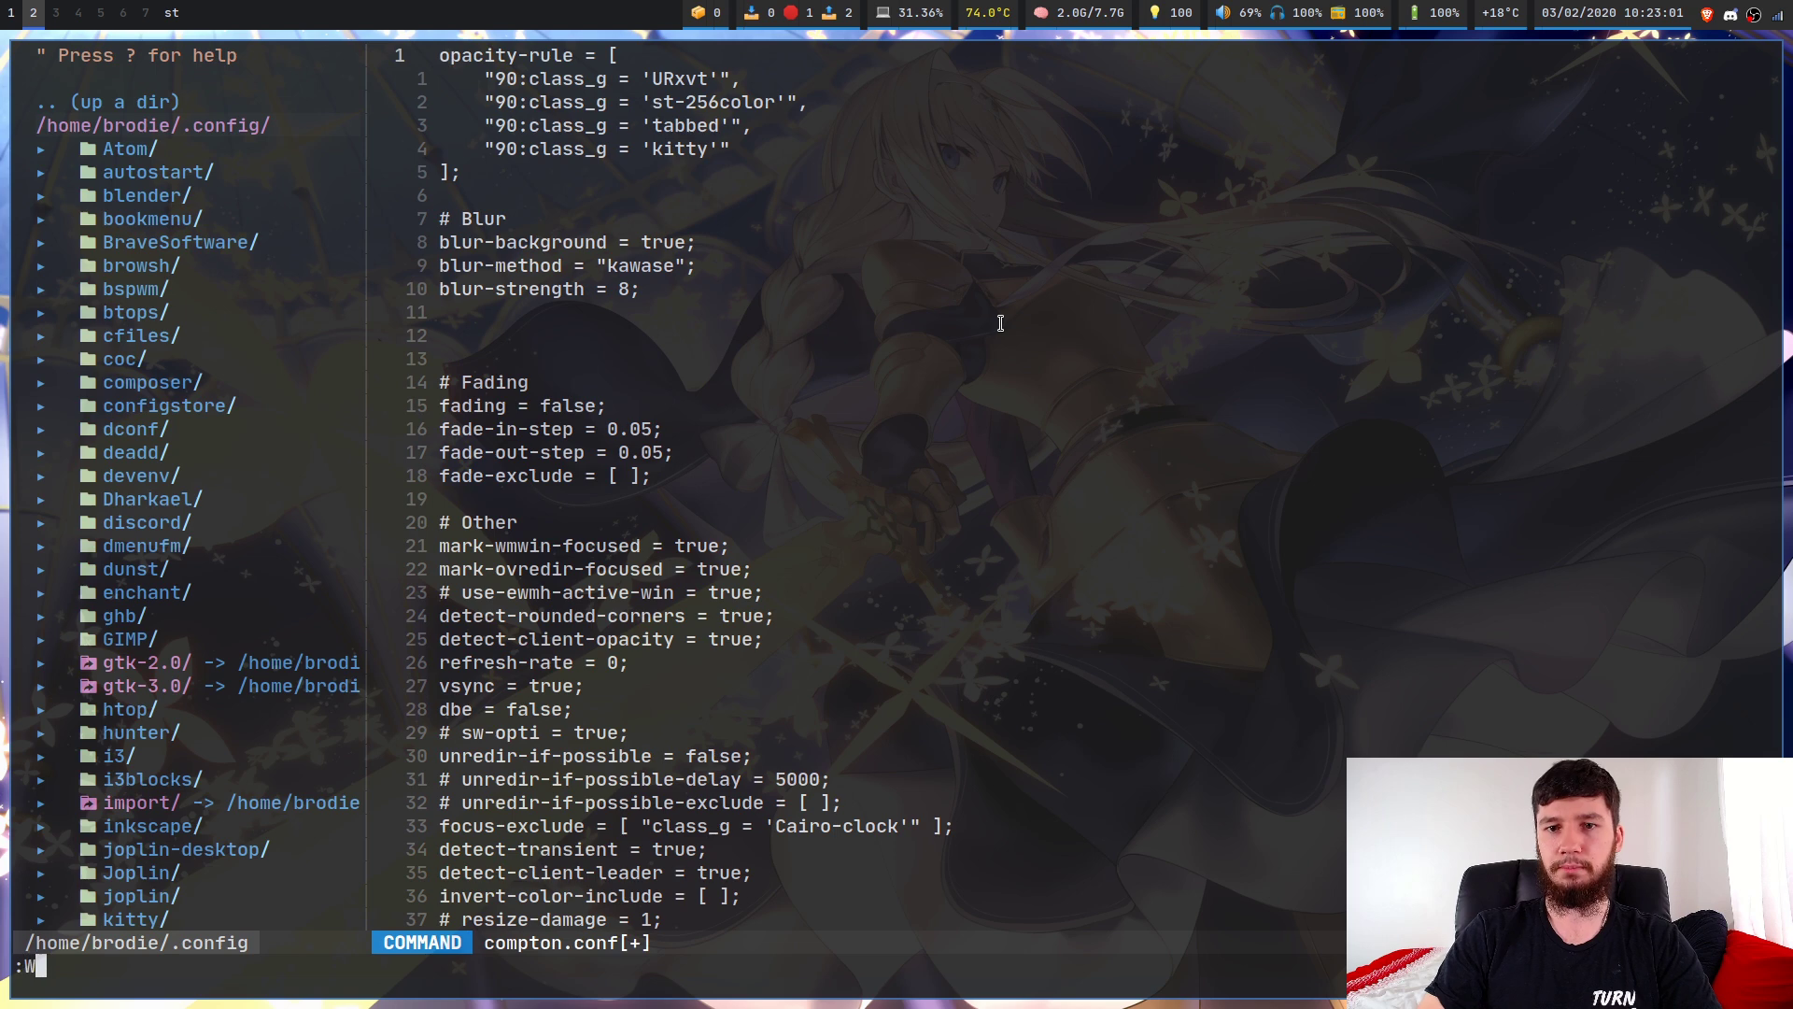
key("Return")
key("j")
key("j")
key("j")
key("j")
key("j")
key("j")
key("j")
key("j")
key("j")
key("j")
key("j")
key("j")
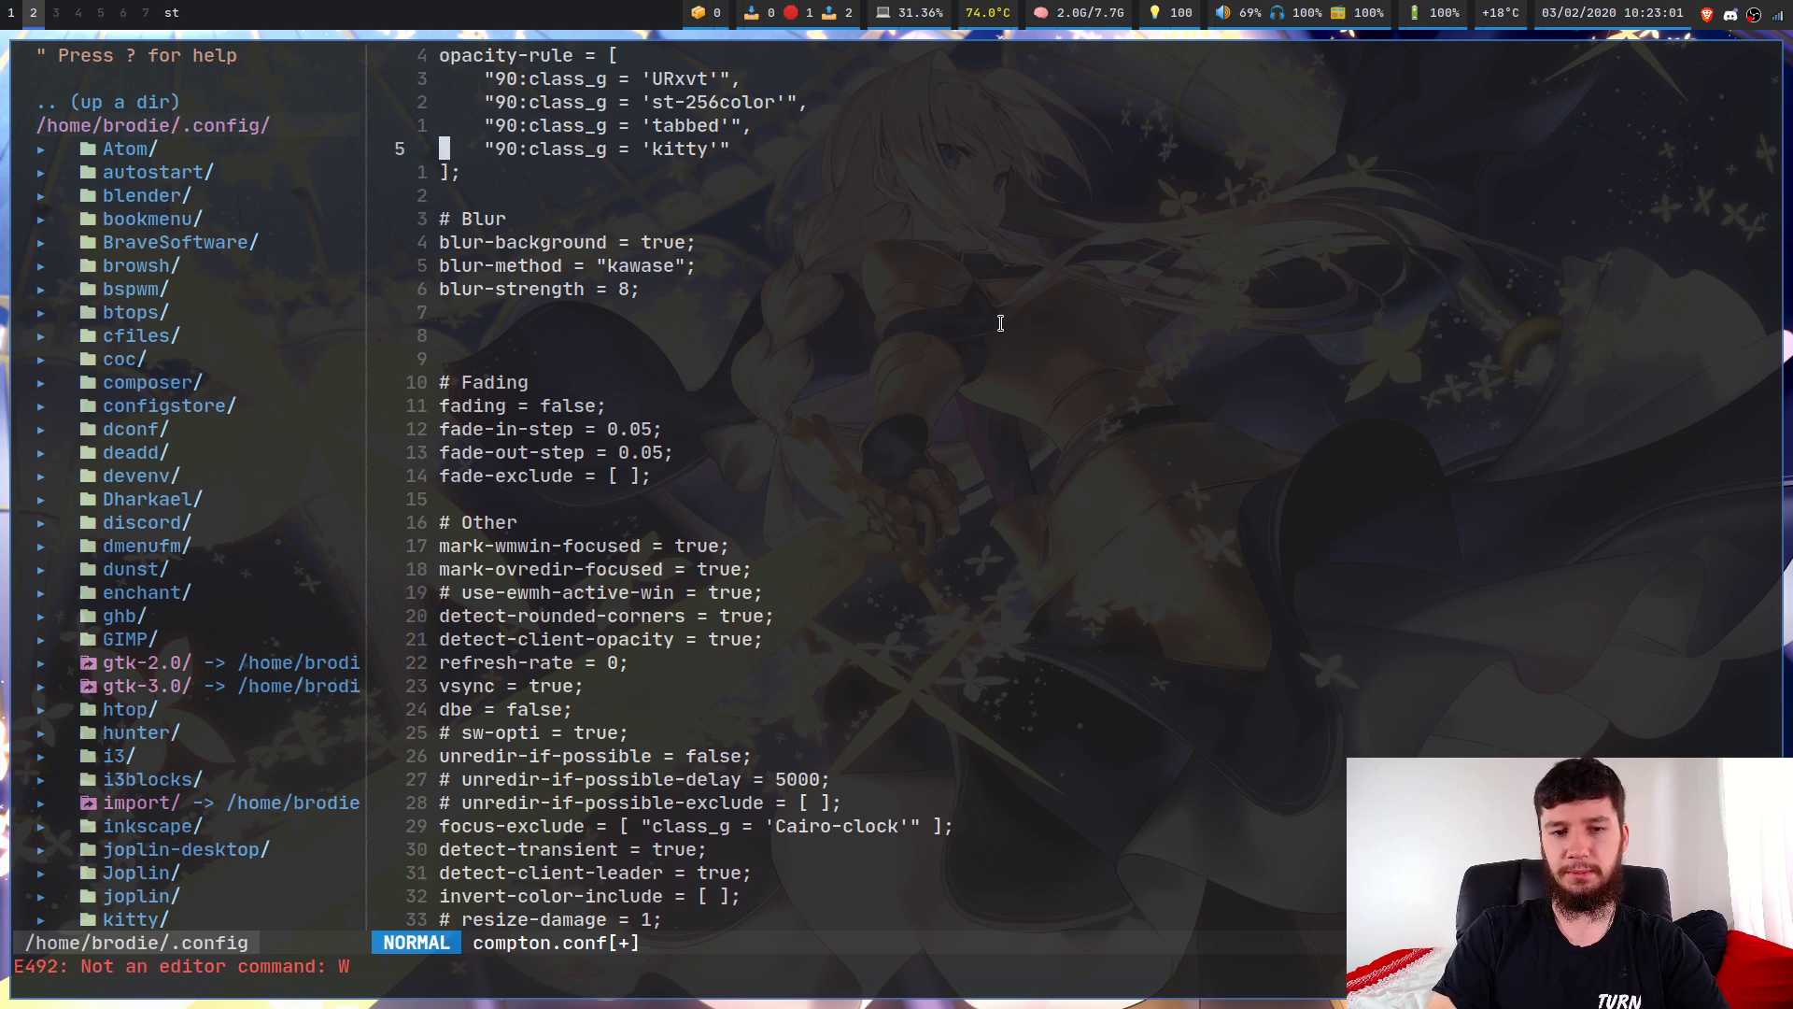
key("i")
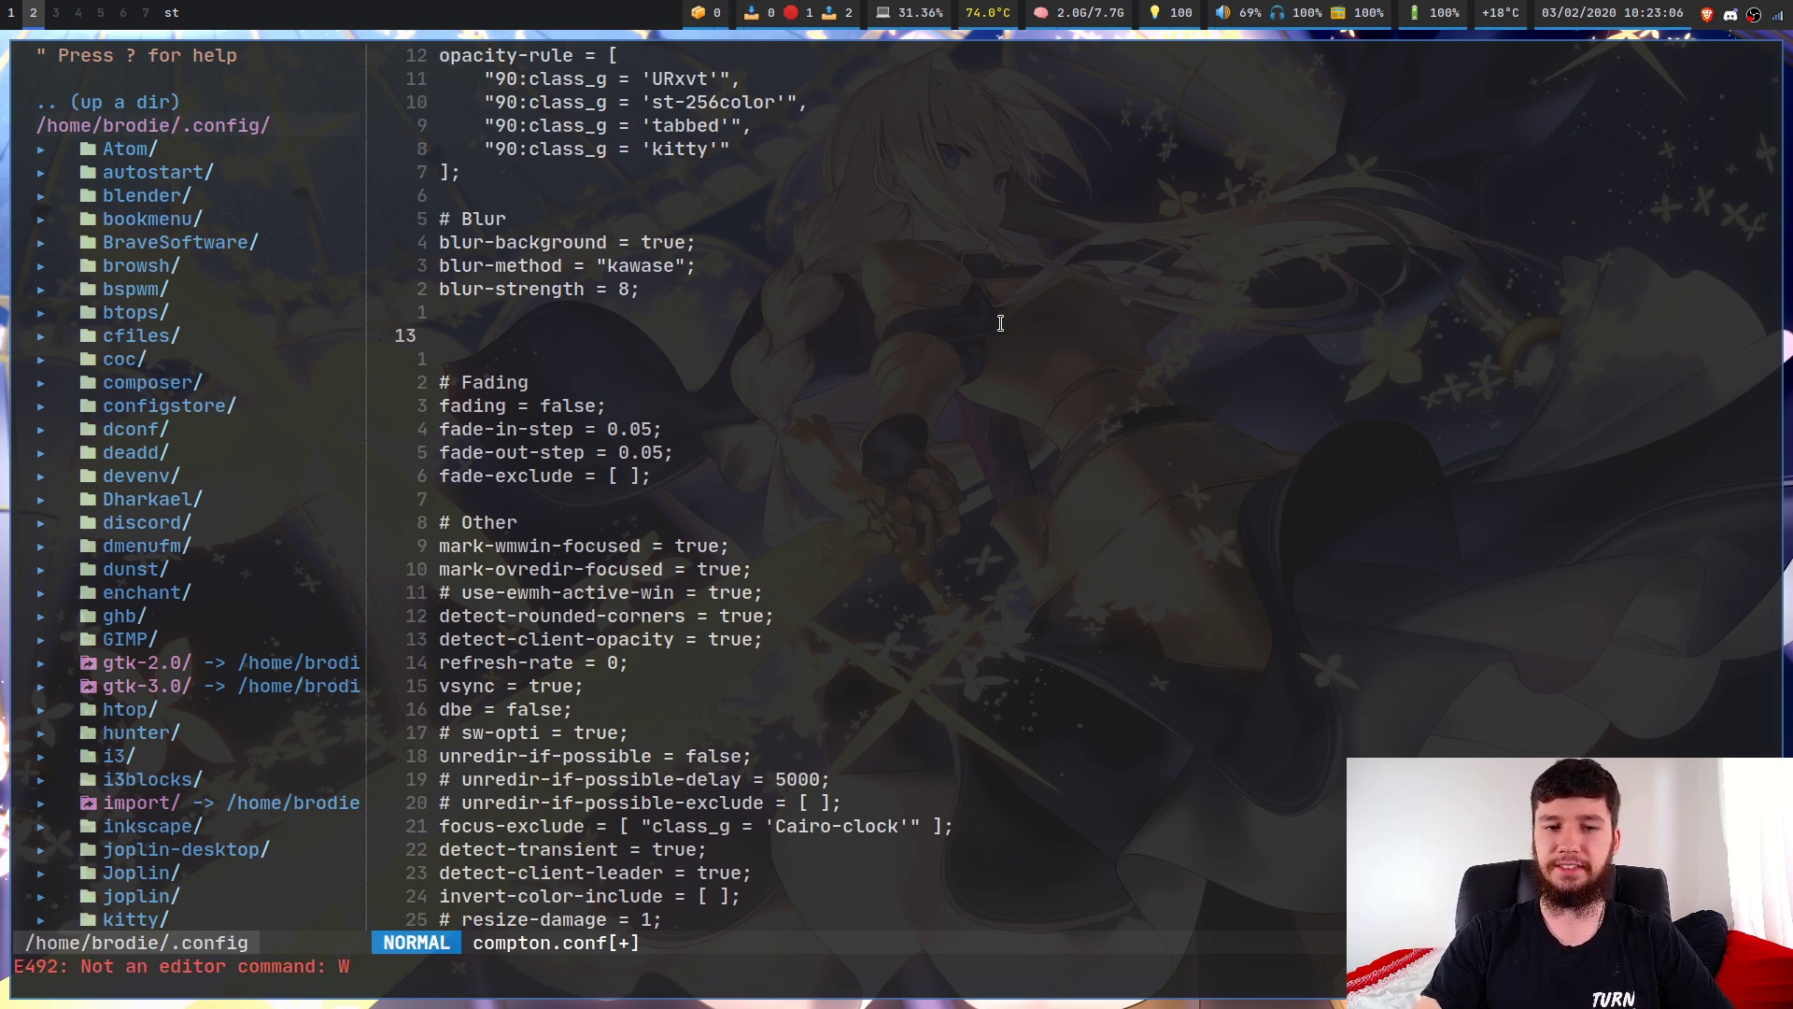
key("BackSpace")
key("BackSpace")
key("Escape")
key("colon")
type("w")
key("Return")
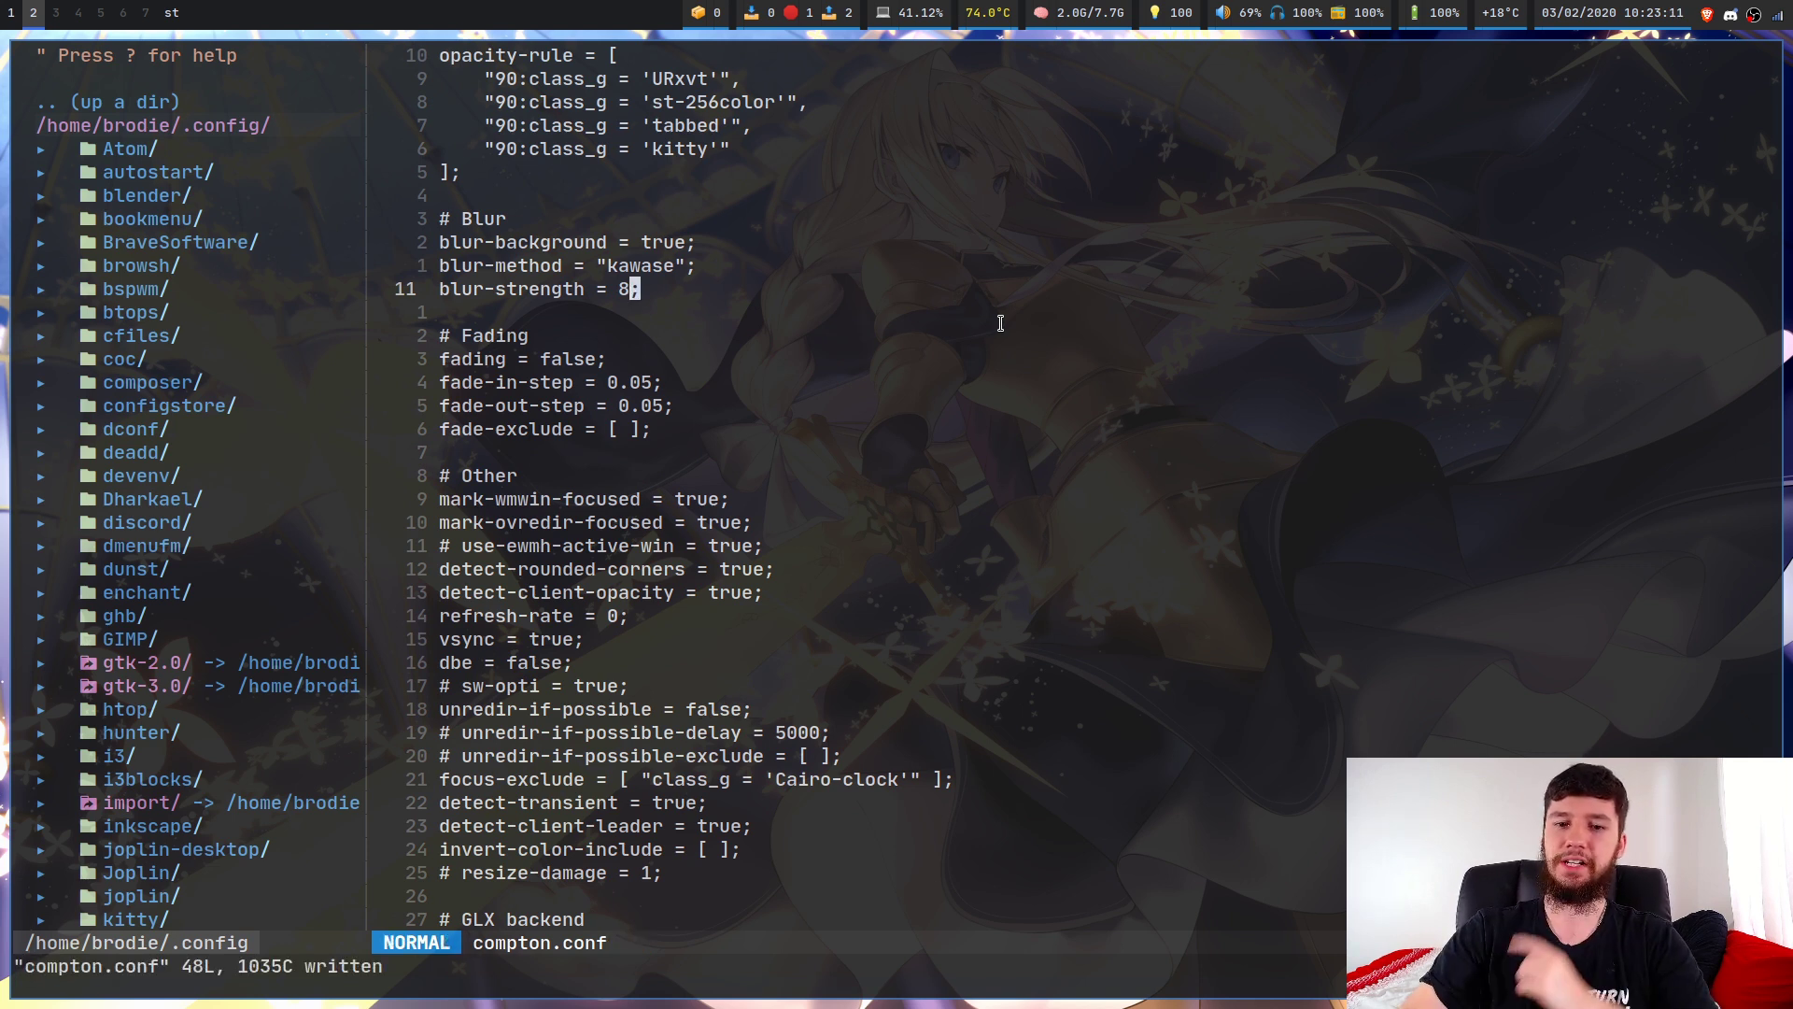
Change fading from false to true, save compton.conf, and restart compton to show the blur.
key("j")
key("j")
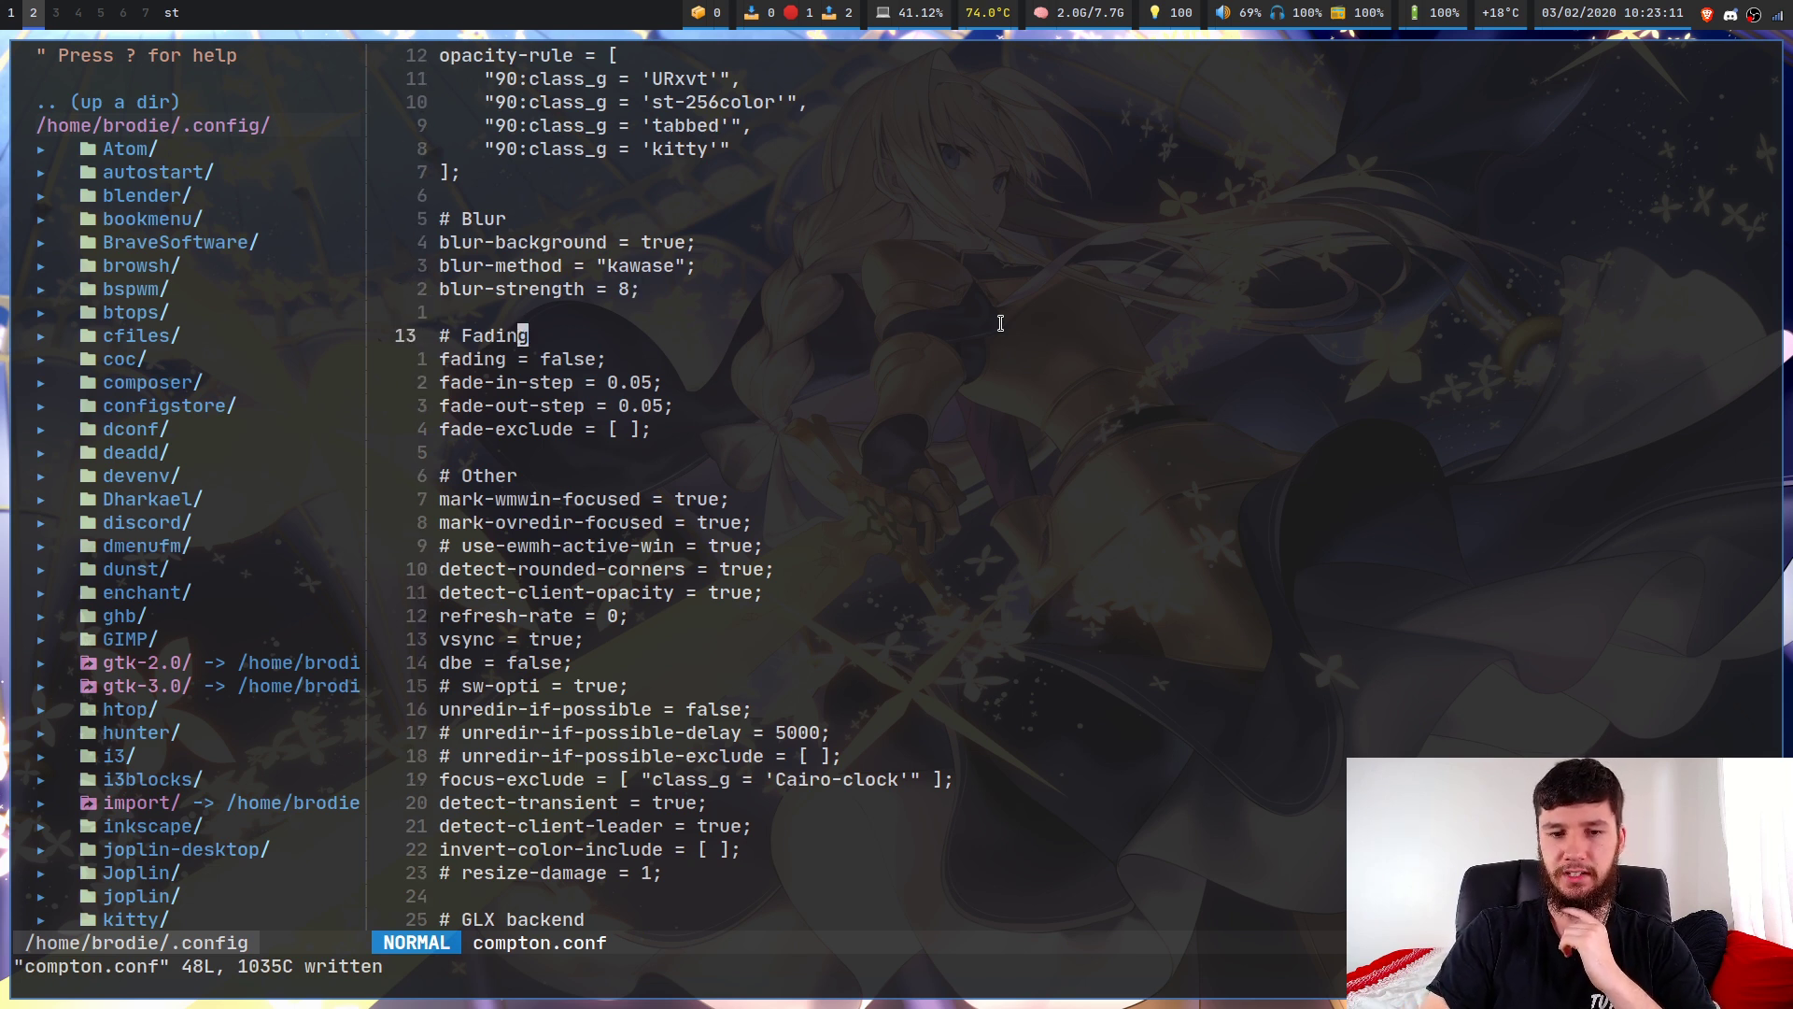
key("j")
key("i")
key("BackSpace")
key("BackSpace")
key("BackSpace")
key("BackSpace")
key("BackSpace")
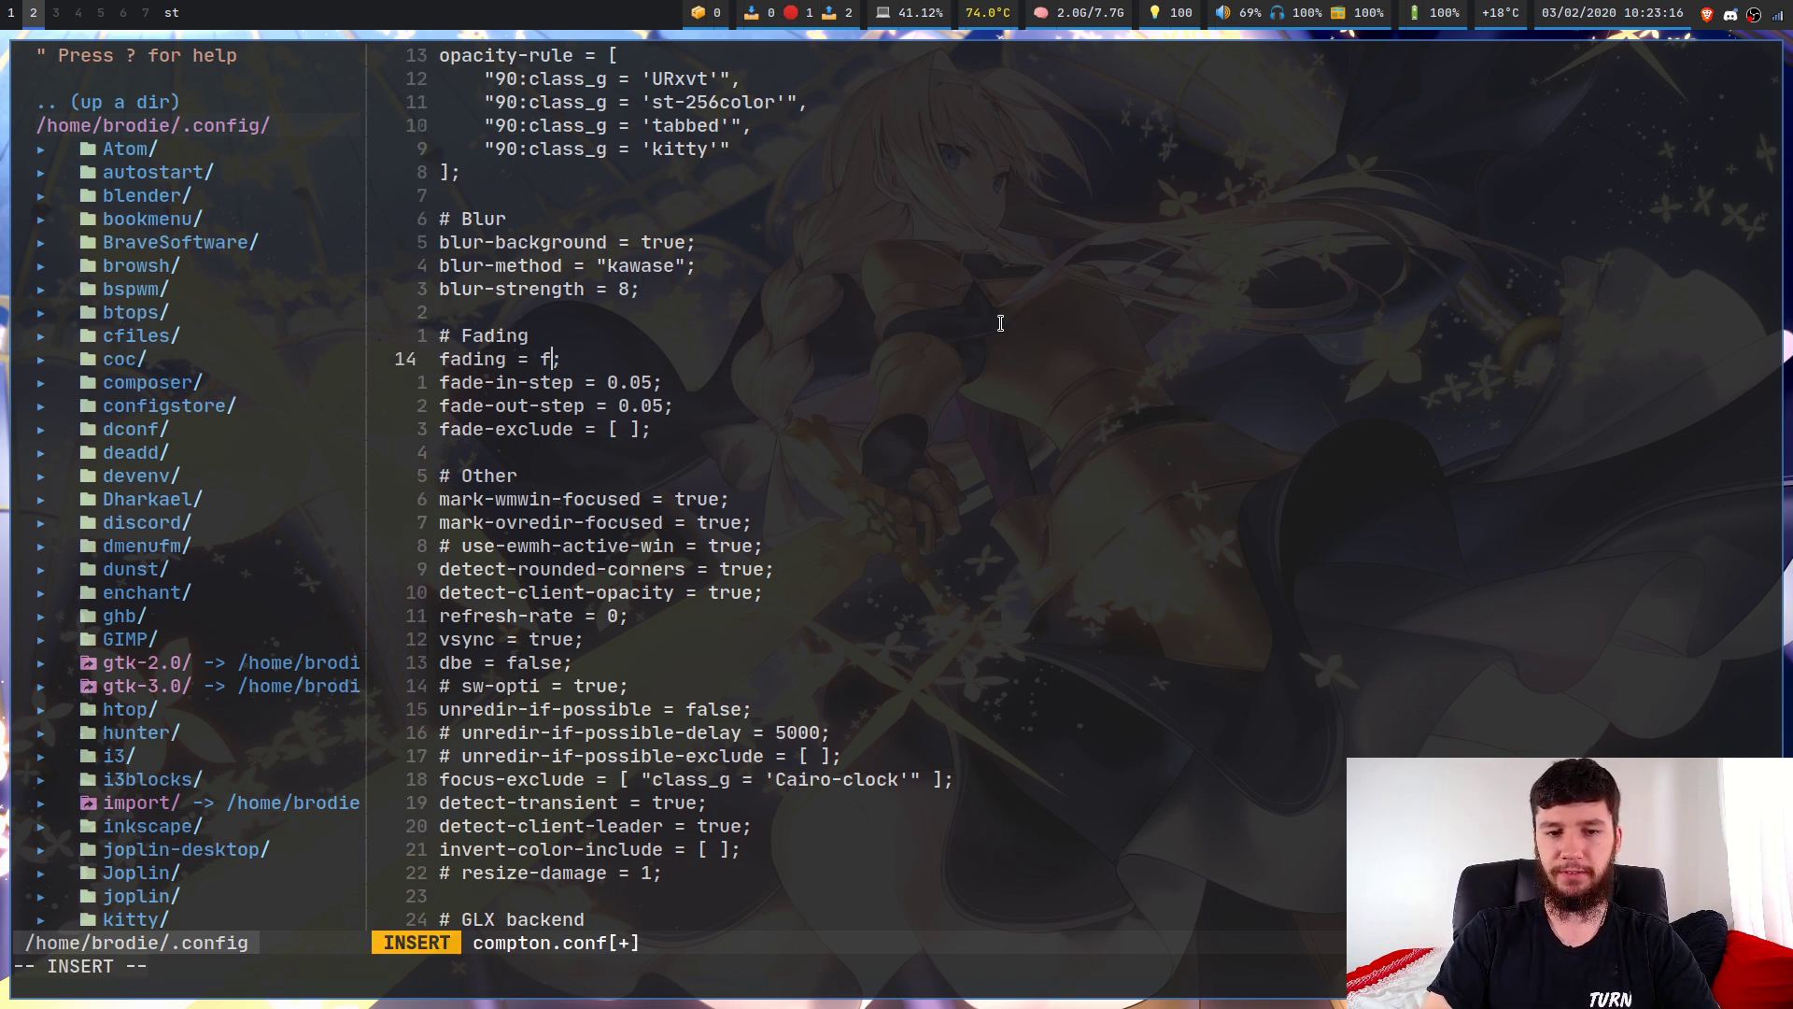
type("true")
key("Escape")
type(":w")
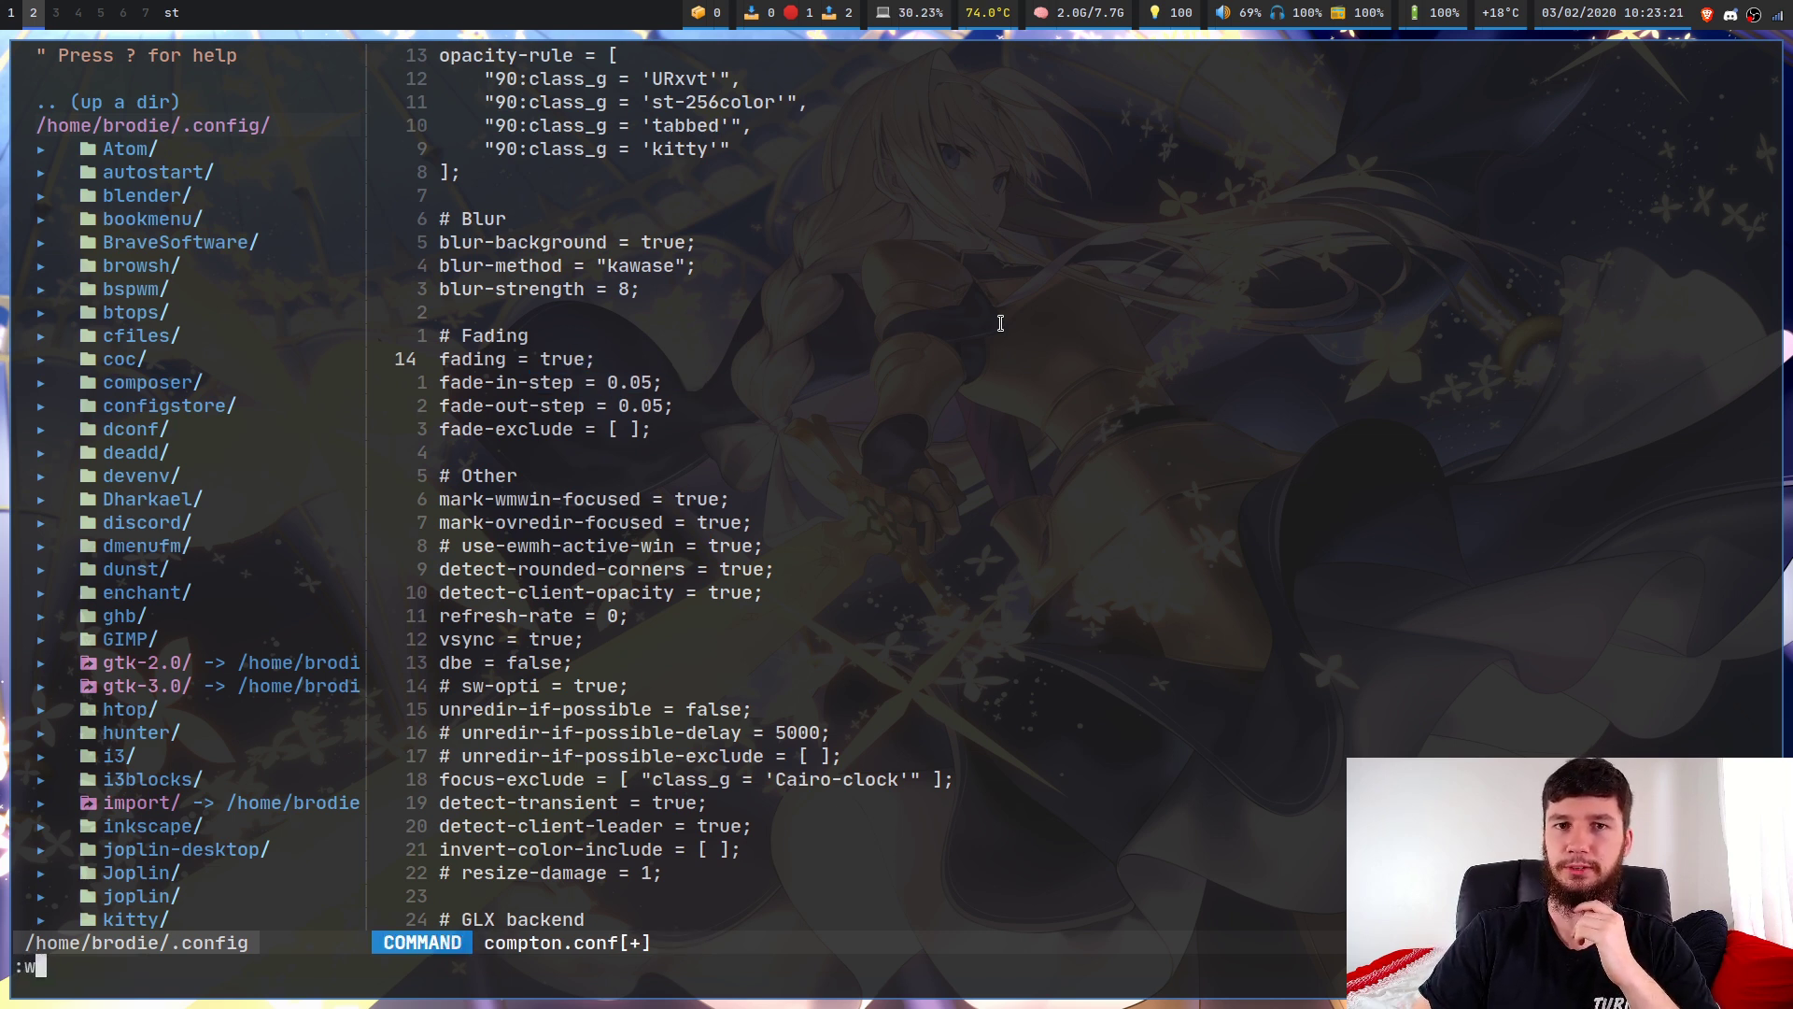
key("Return")
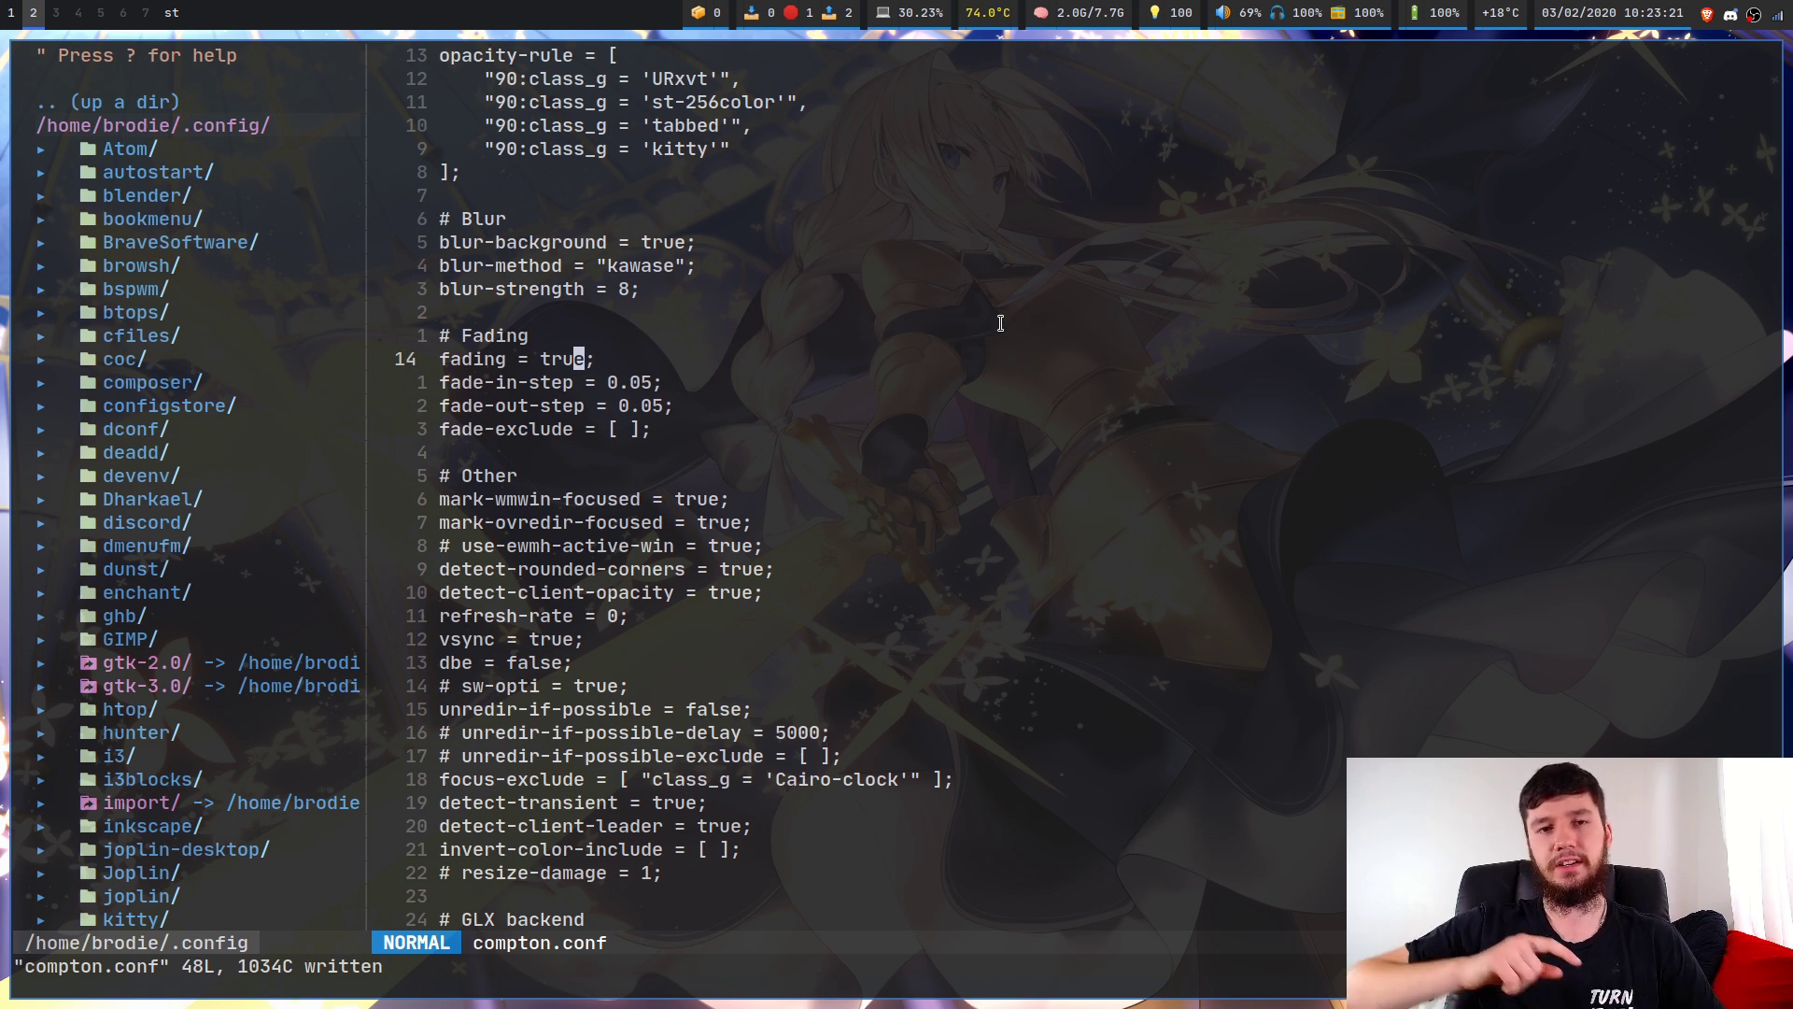
key("super+shift+c")
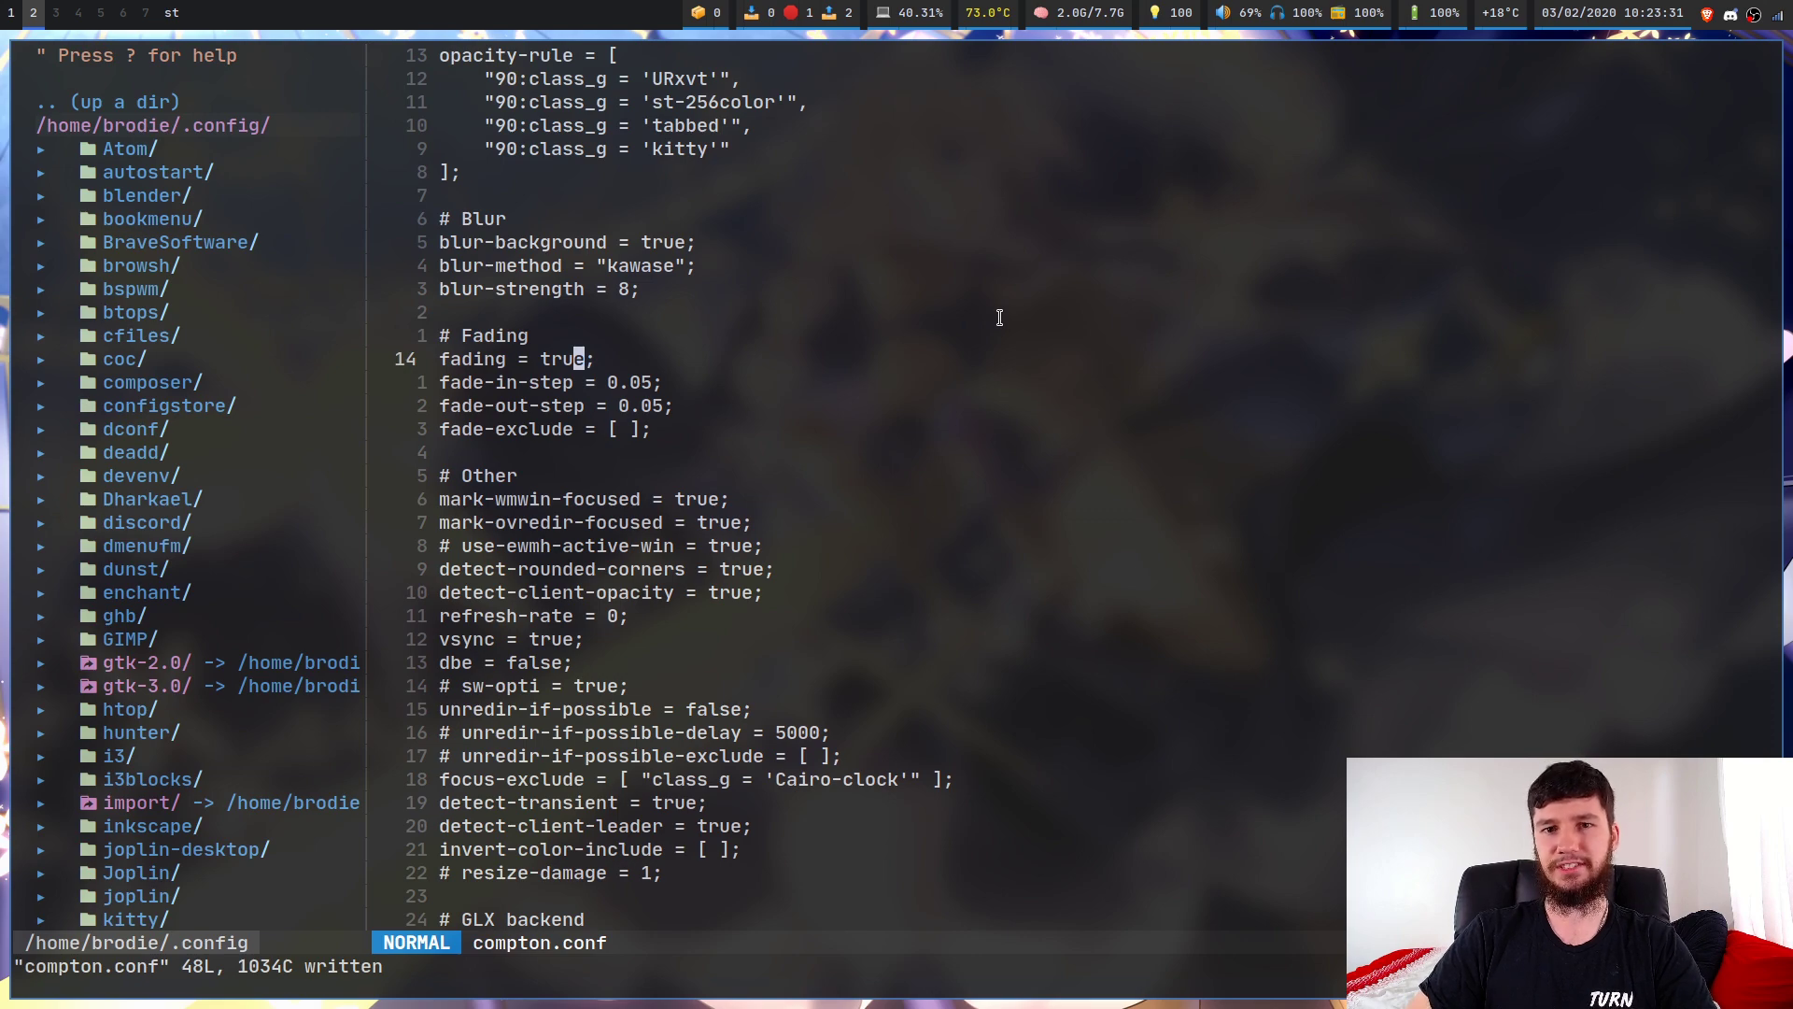
After glancing at the GitHub page, retype the fading value as true.
key("alt+Tab")
key("alt+Tab")
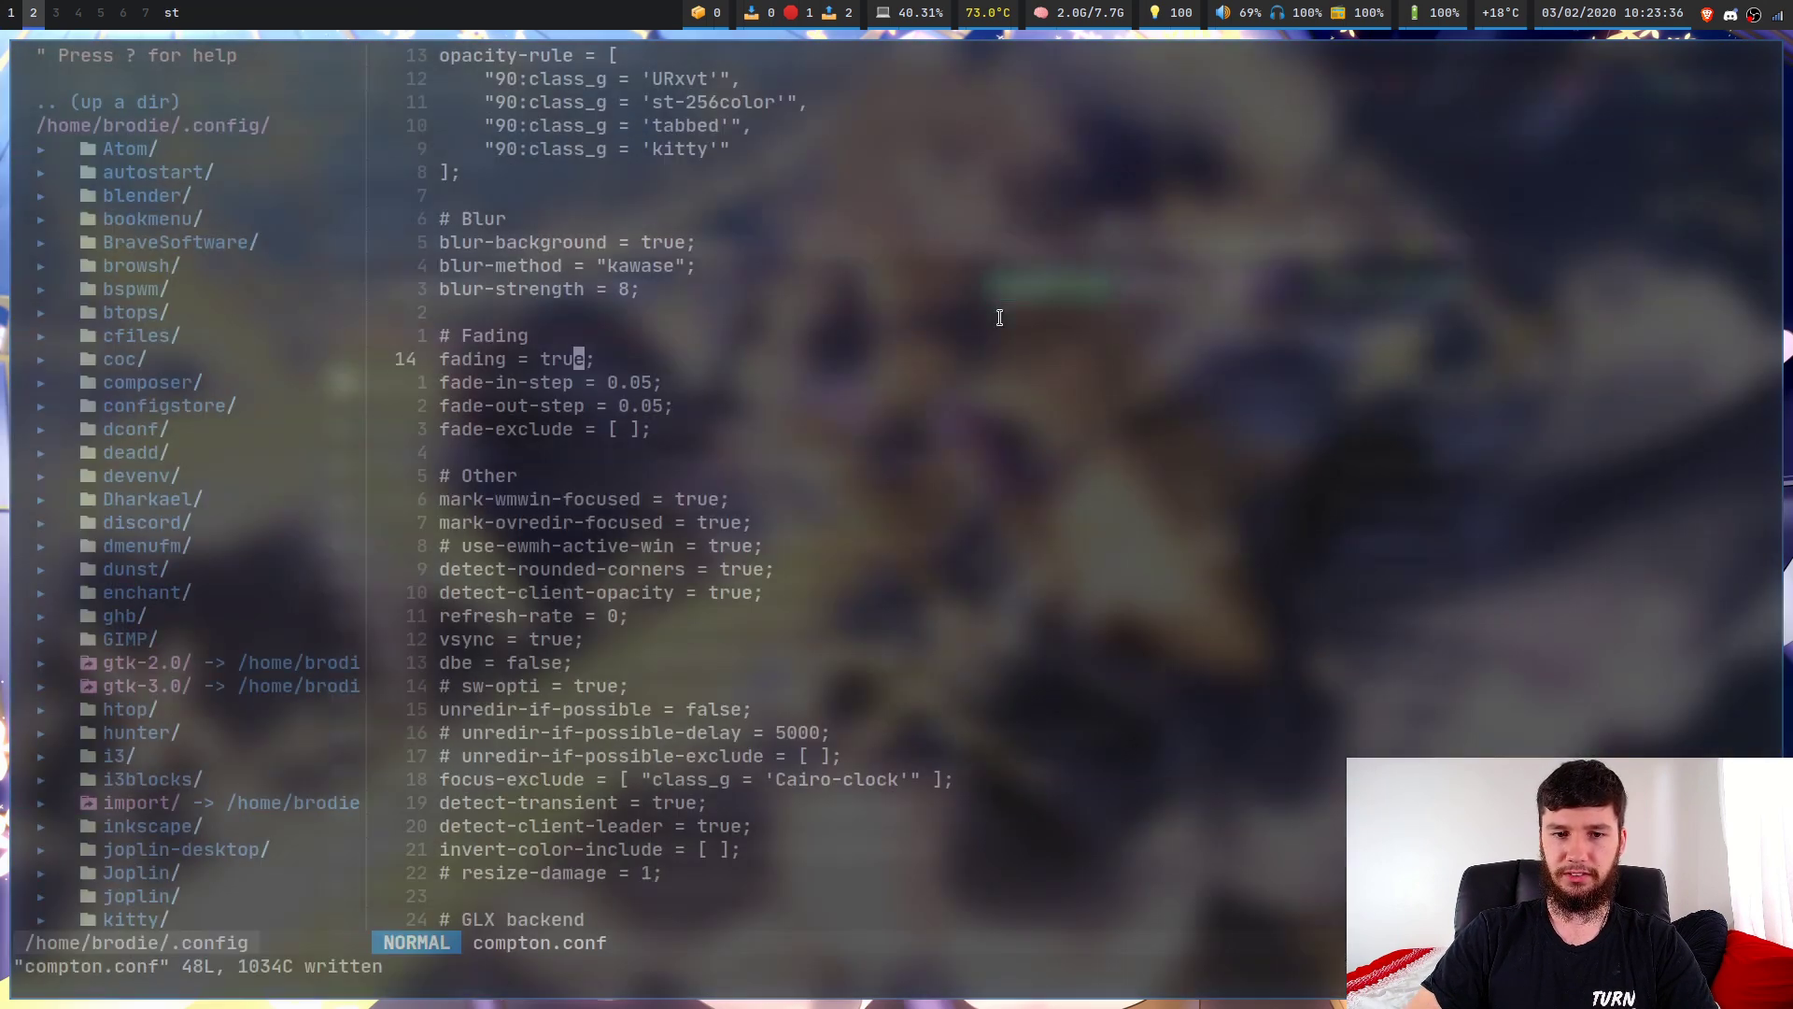
key("alt+Tab")
key("alt+Tab")
key("alt+Tab")
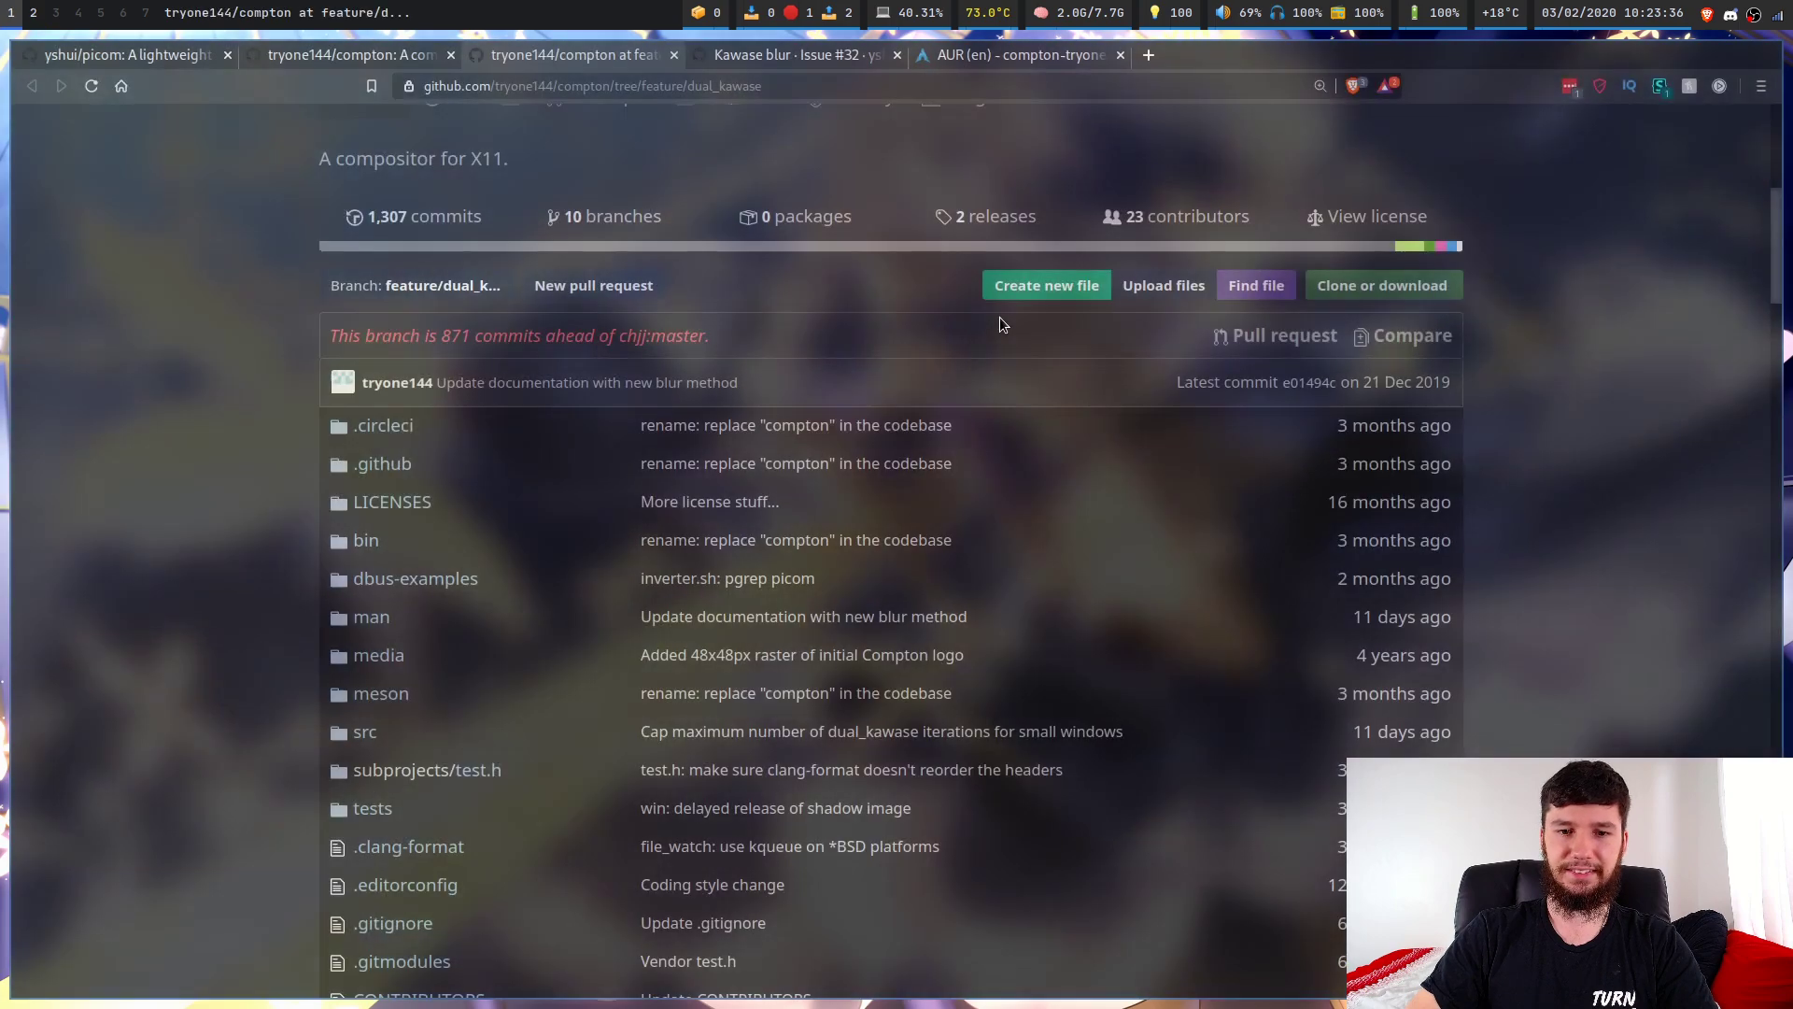
key("alt+Tab")
key("alt+Tab")
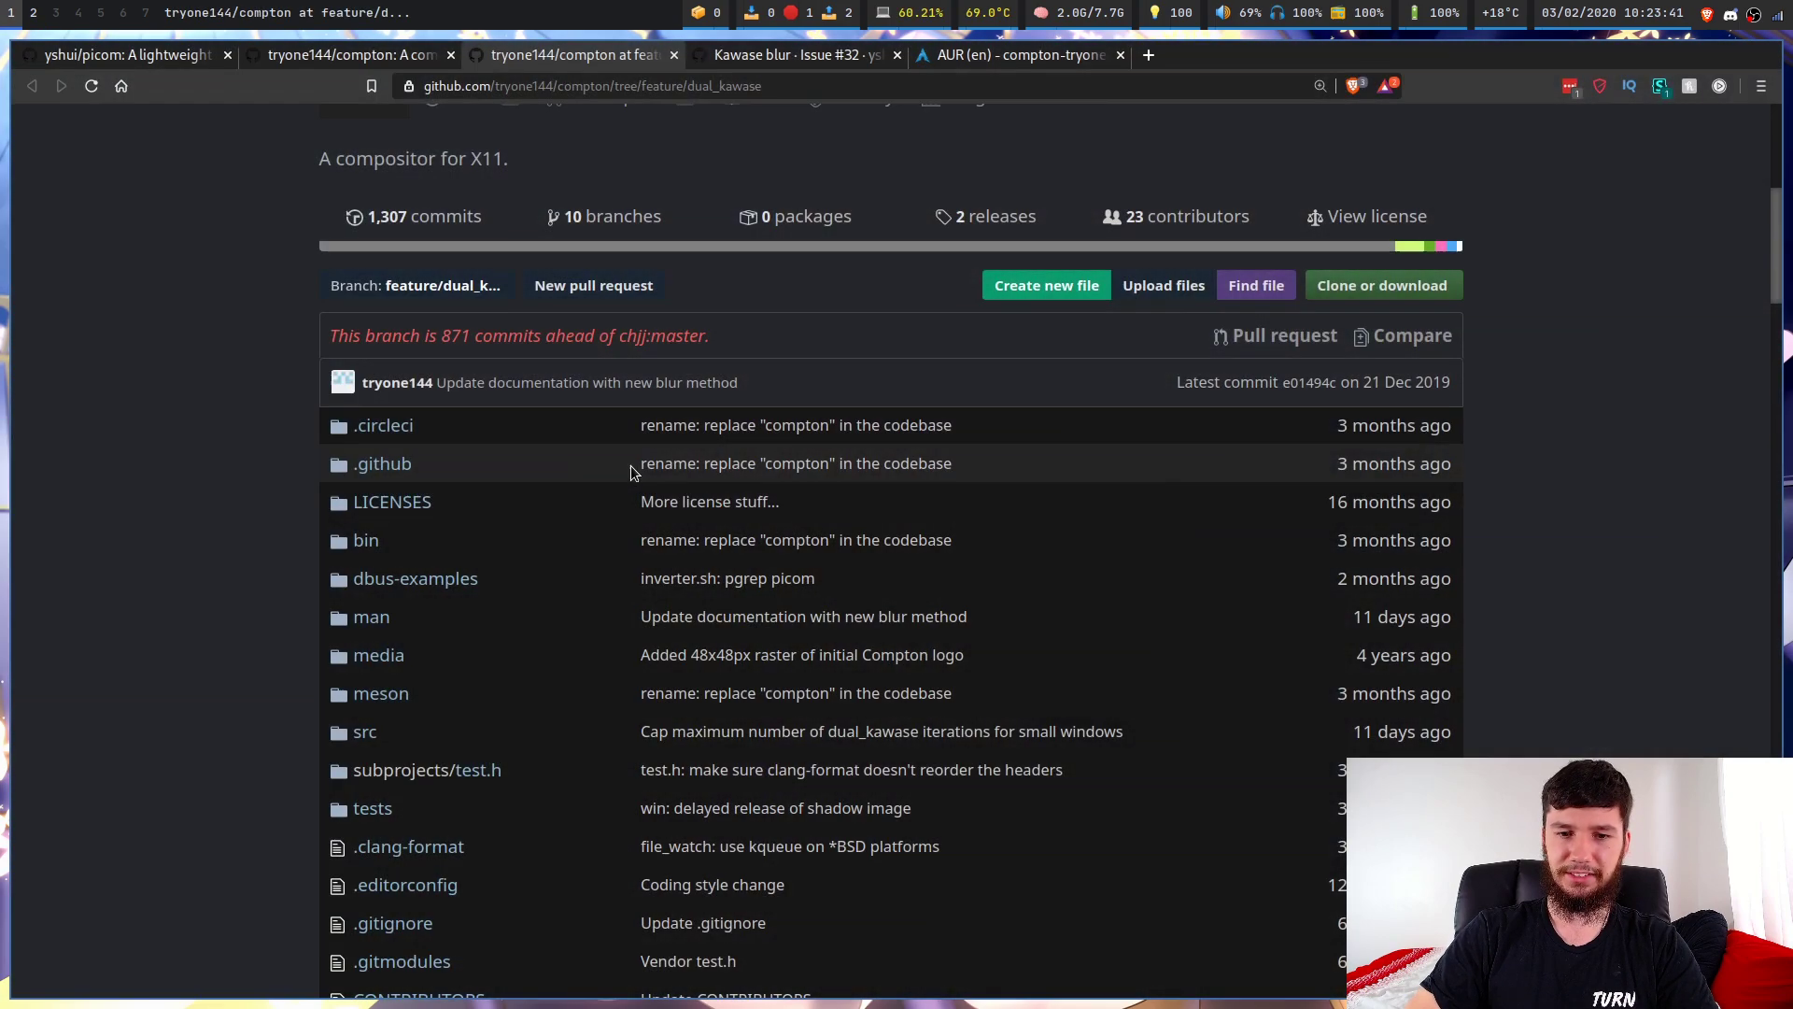
key("alt+Tab")
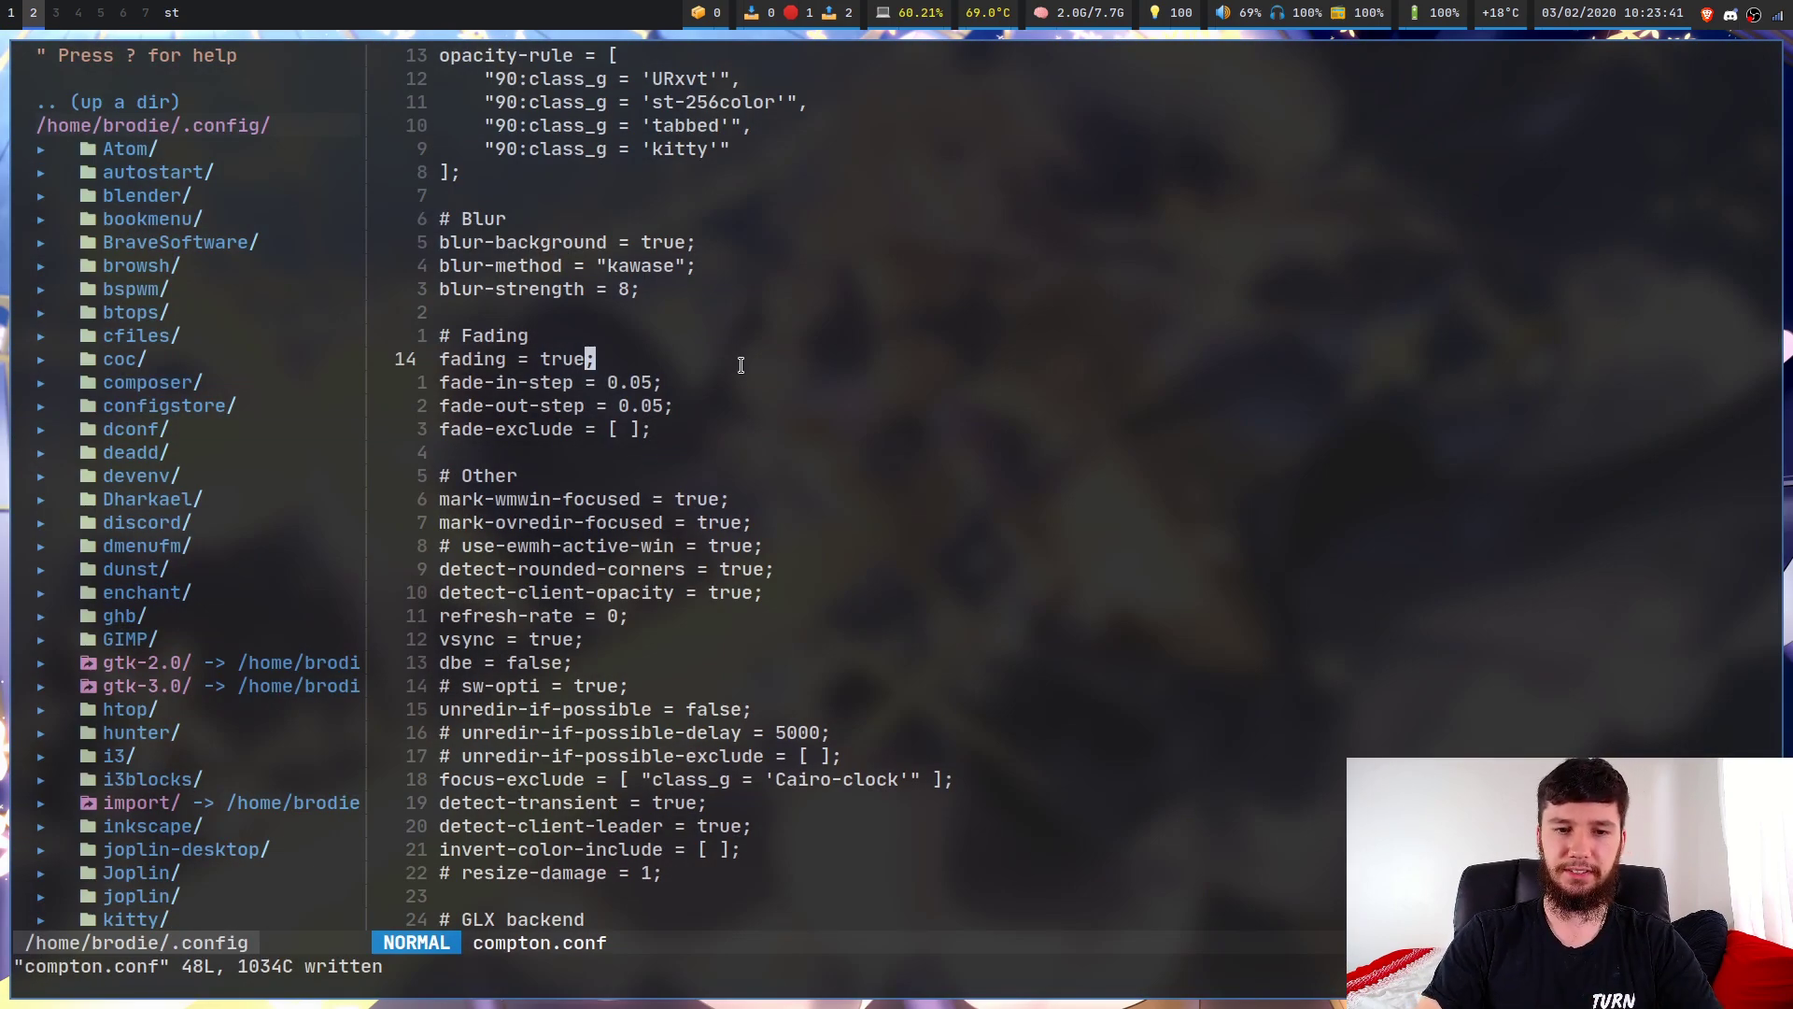
key("a")
key("BackSpace")
key("BackSpace")
key("BackSpace")
key("BackSpace")
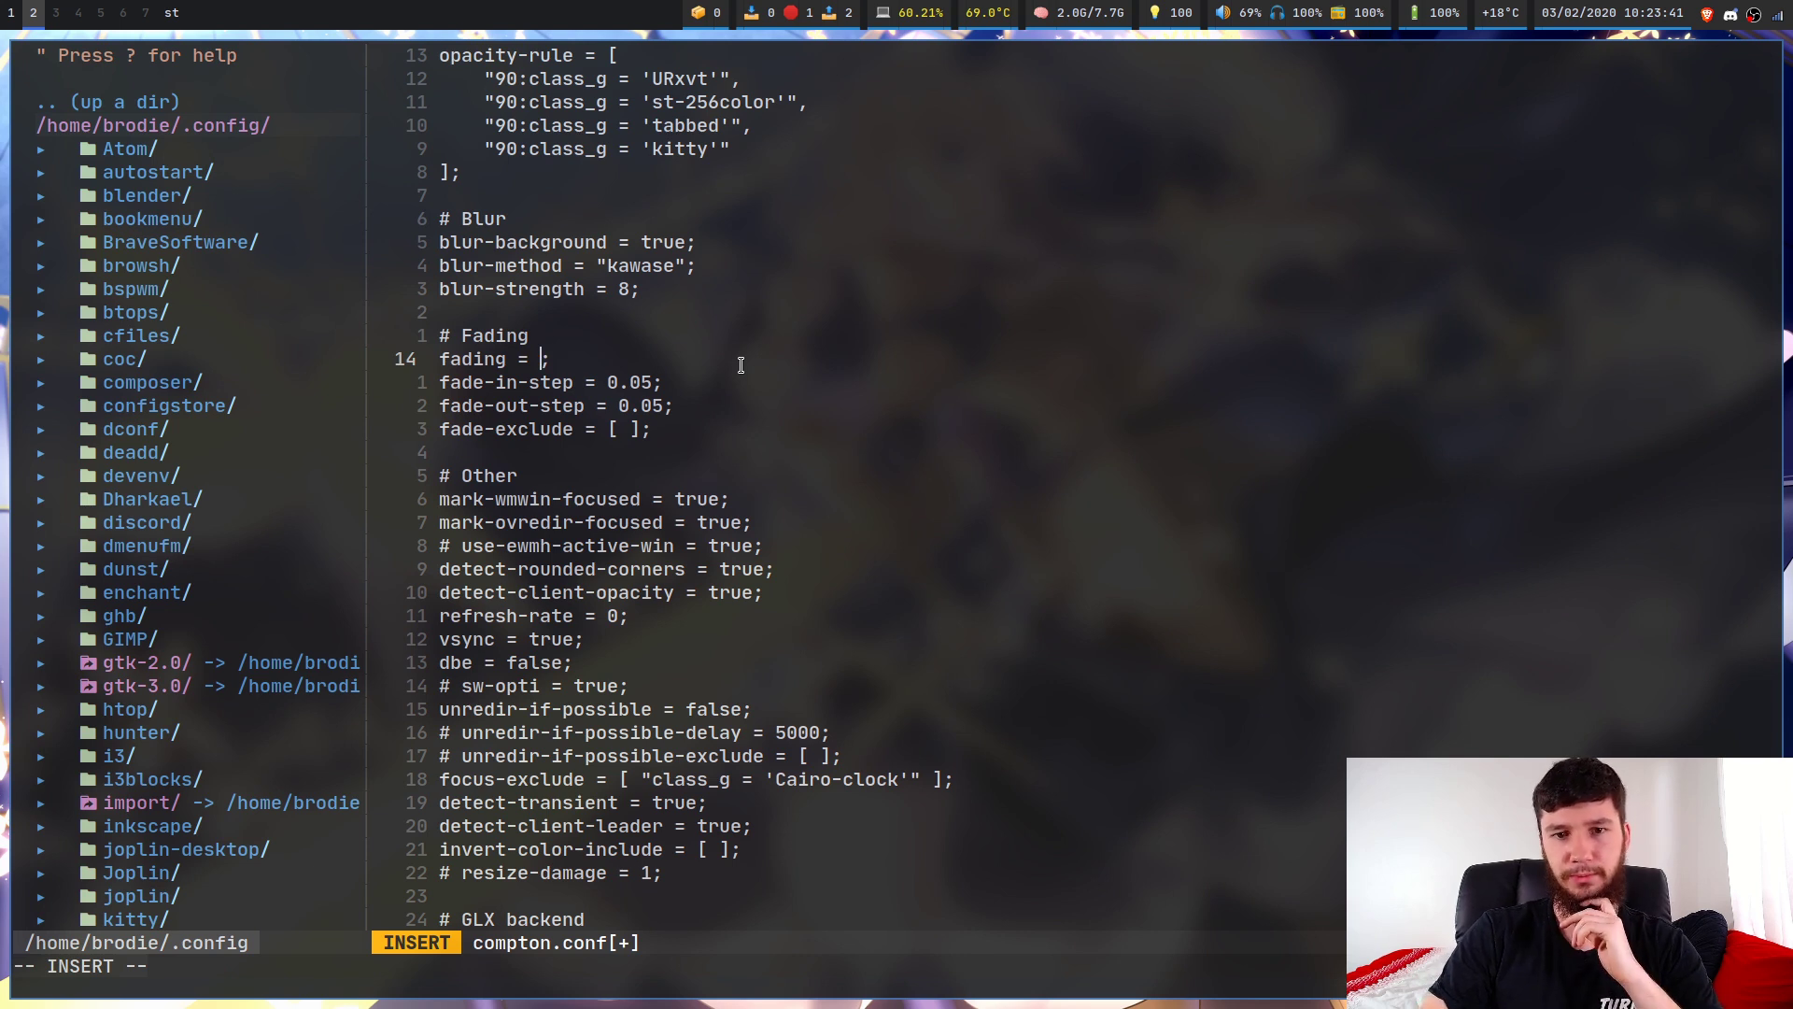
type("fals")
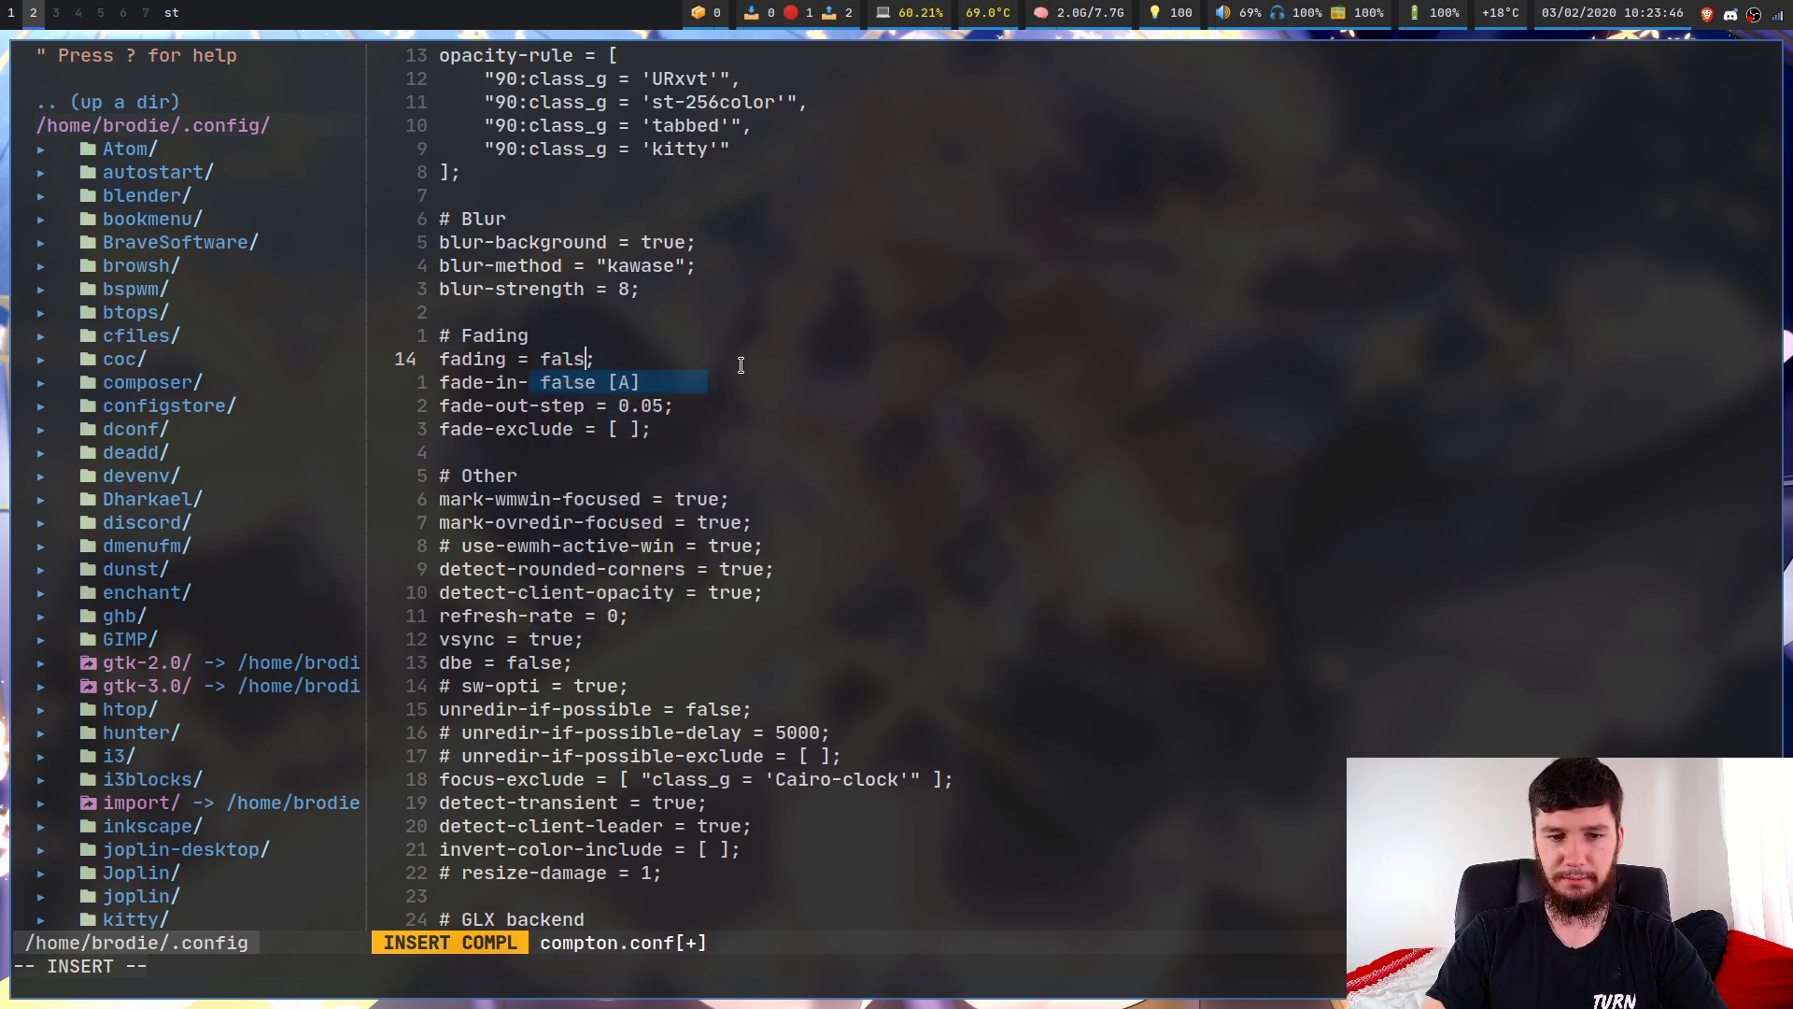
key("Escape")
key("a")
key("BackSpace")
key("BackSpace")
key("BackSpace")
key("BackSpace")
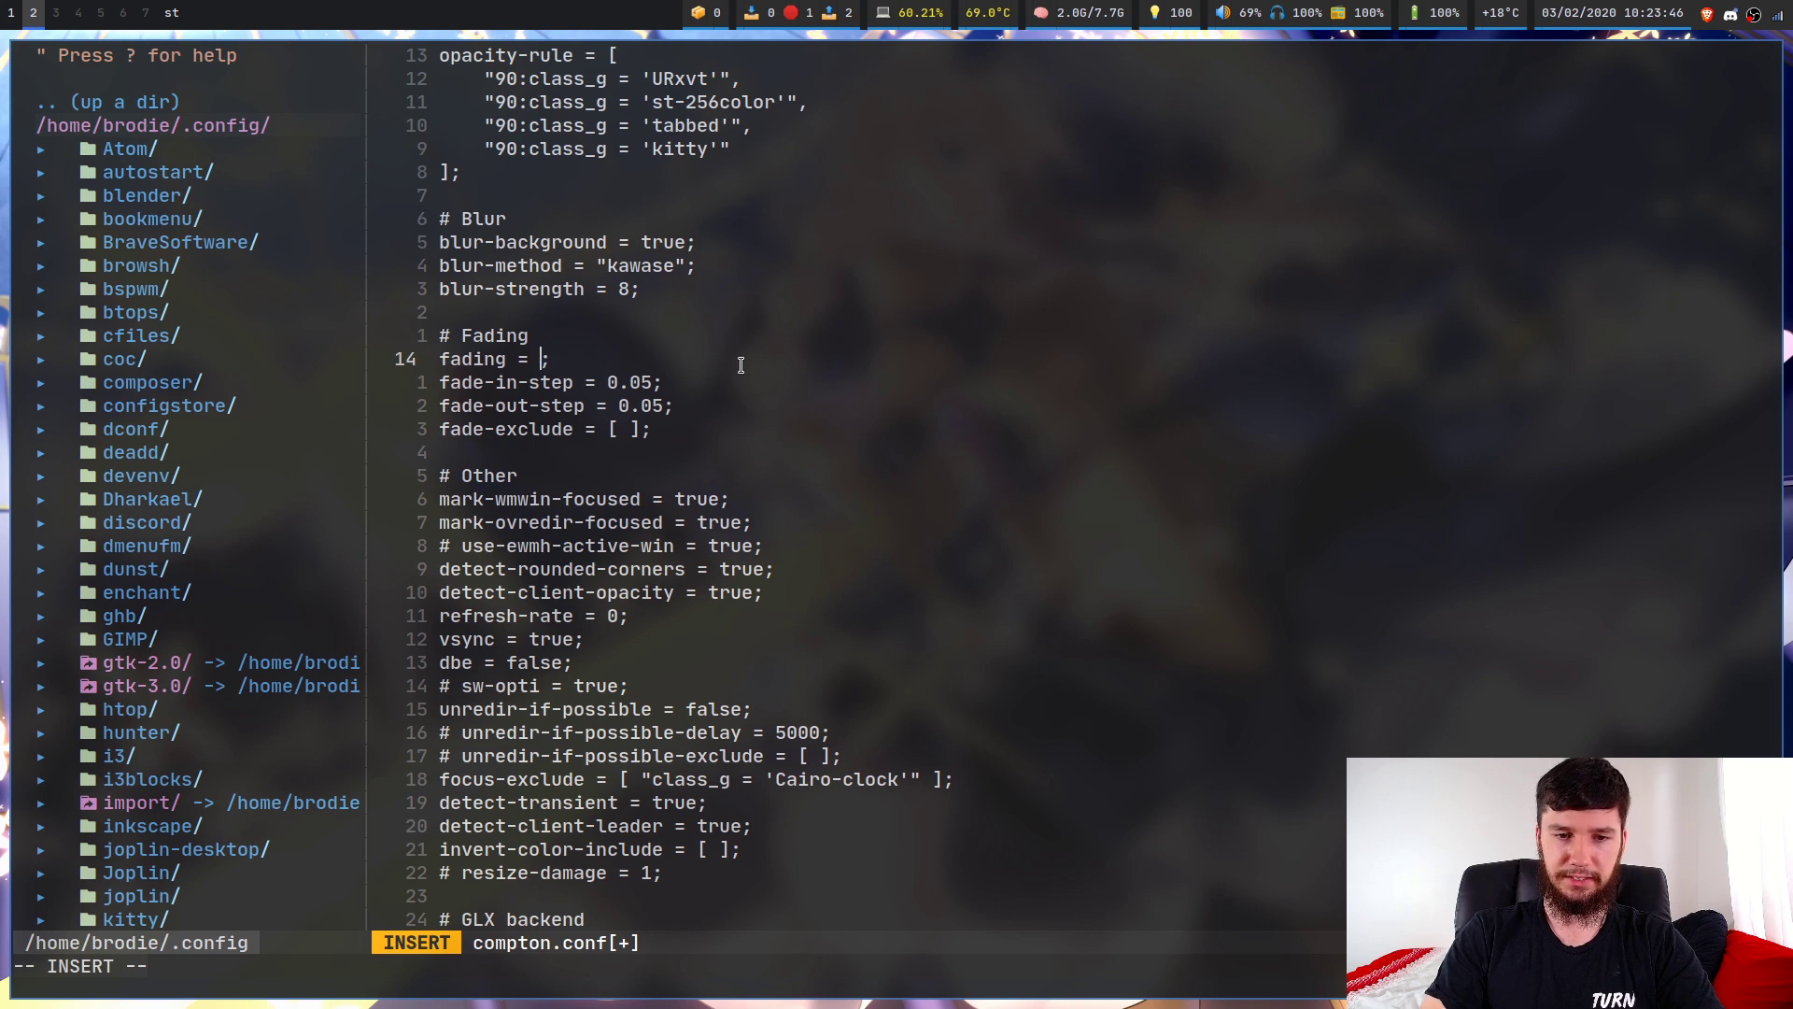
type("t")
type("rue")
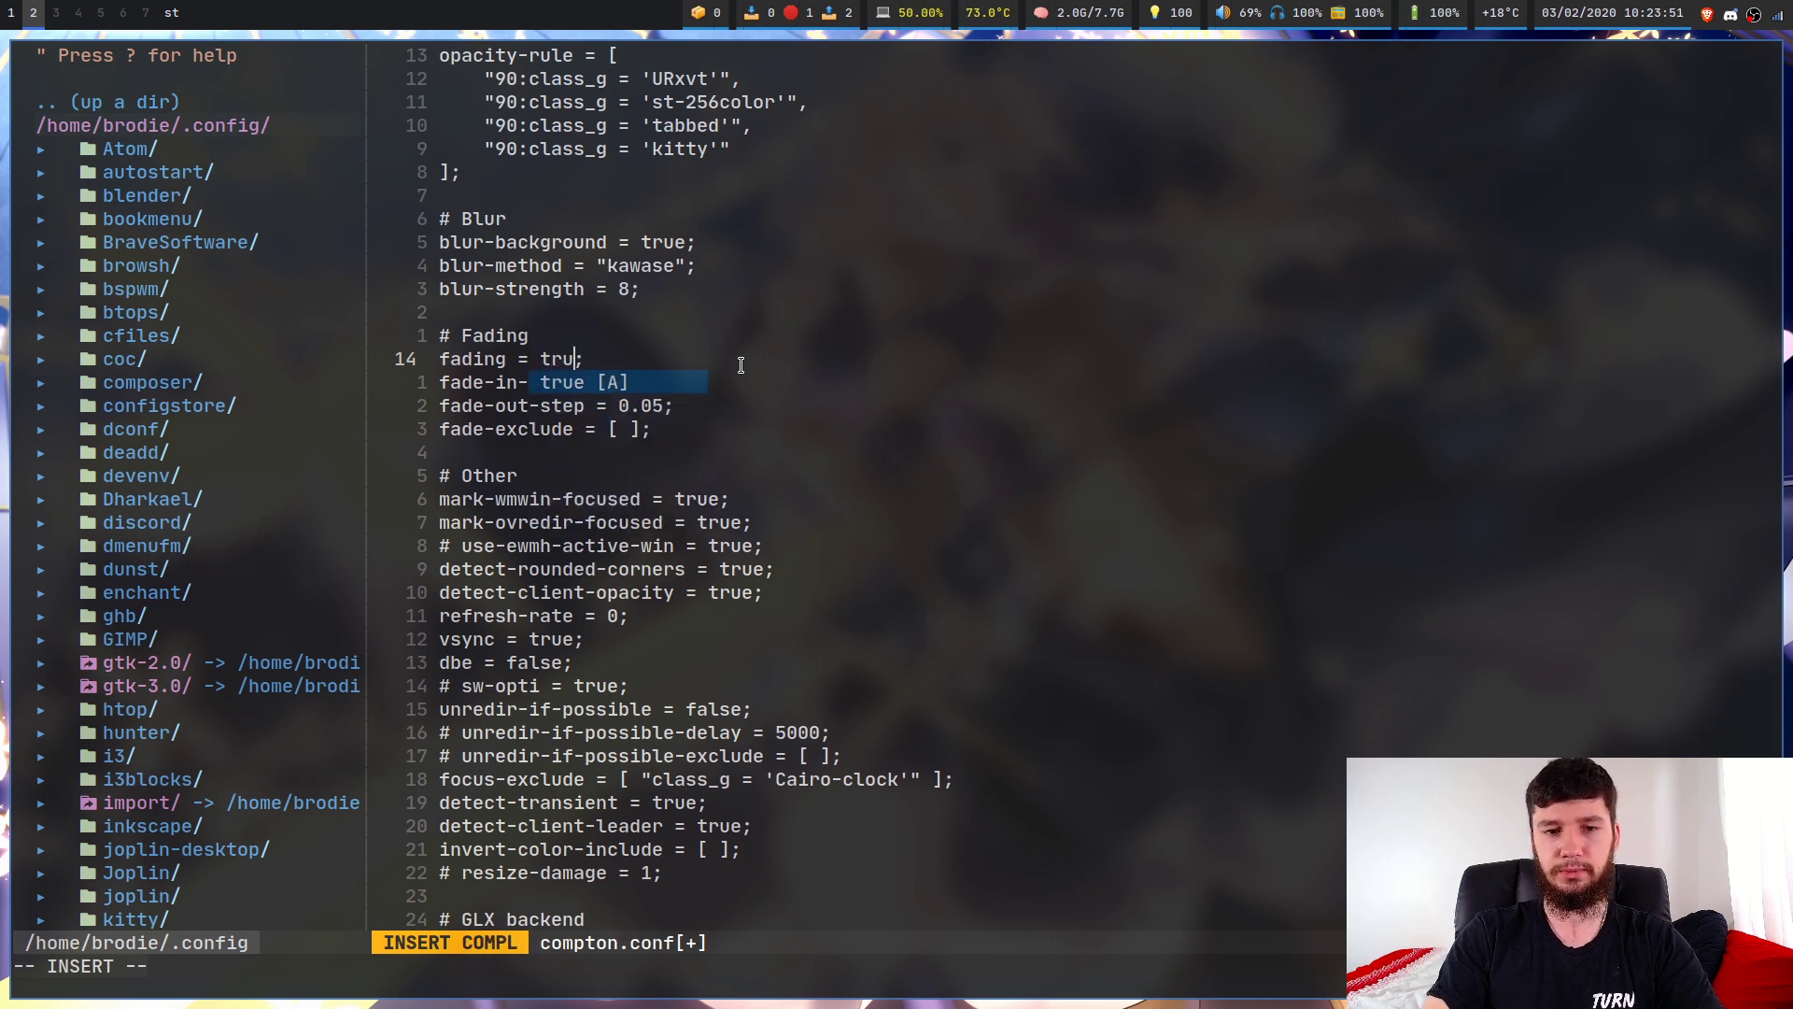
key("Escape")
Change fade-in-step from 0.05 to 0.1 and save compton.conf.
key("j")
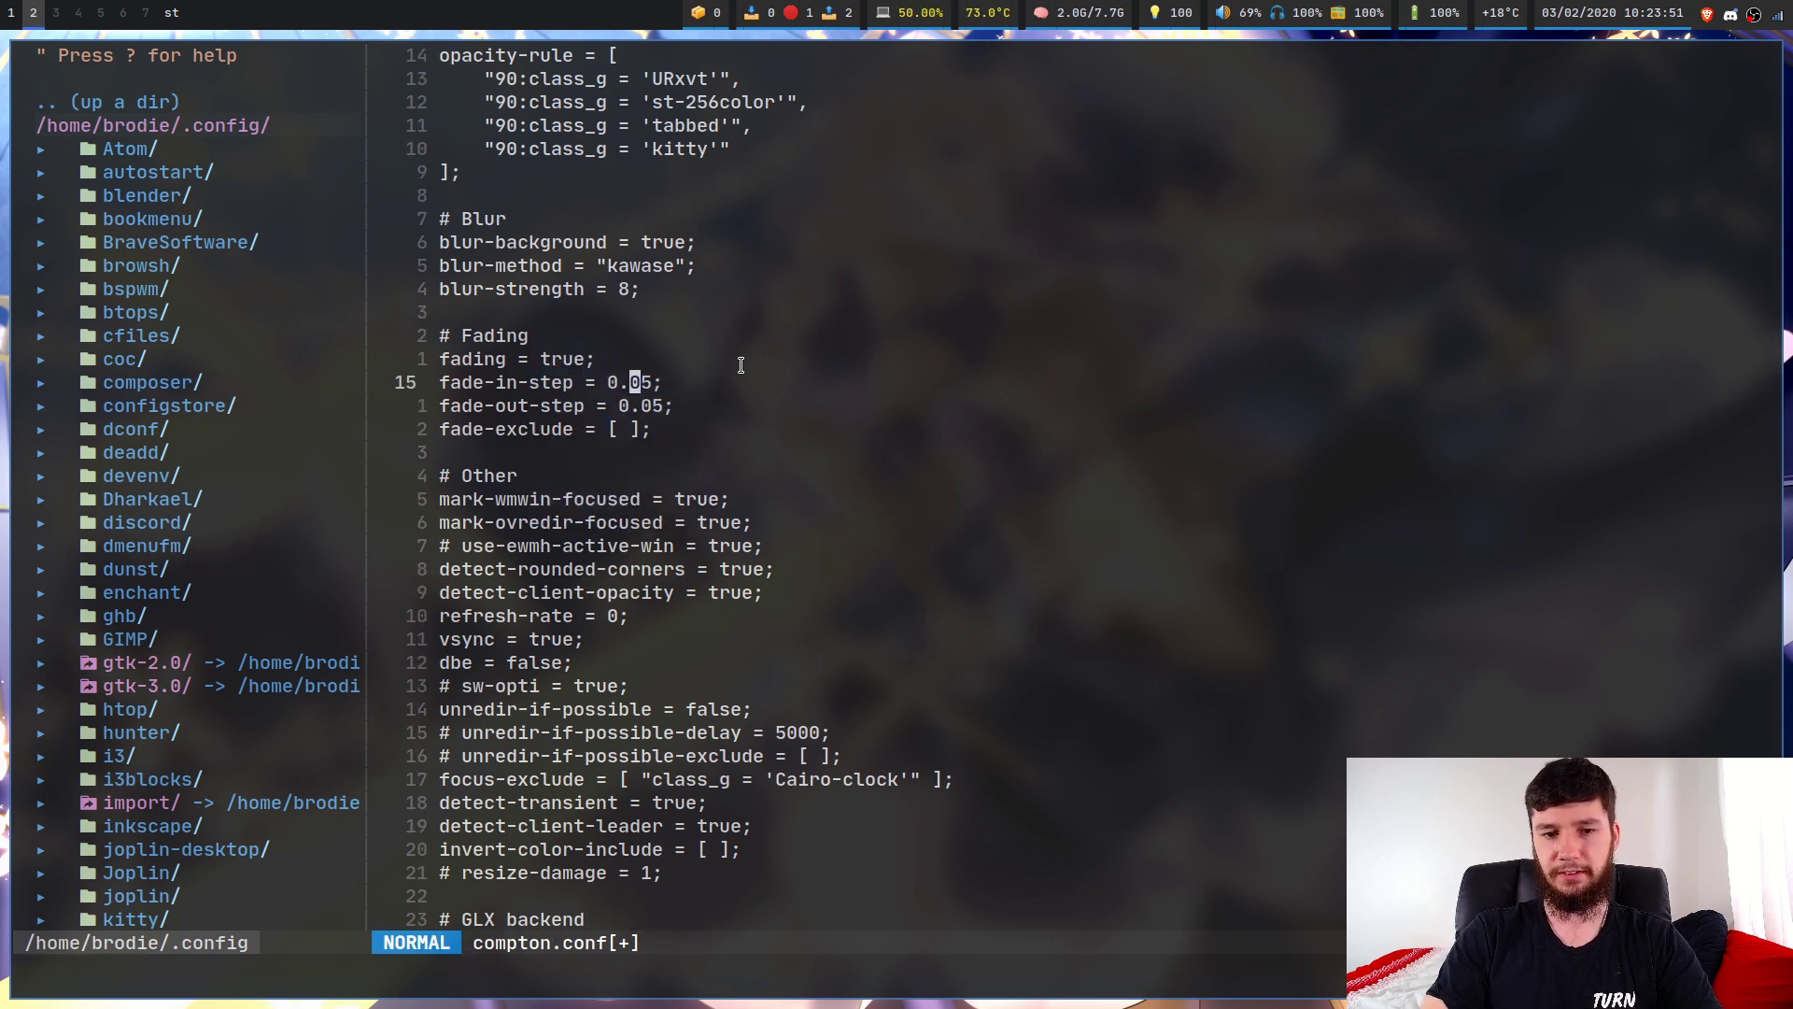
key("l")
key("l")
type("cw")
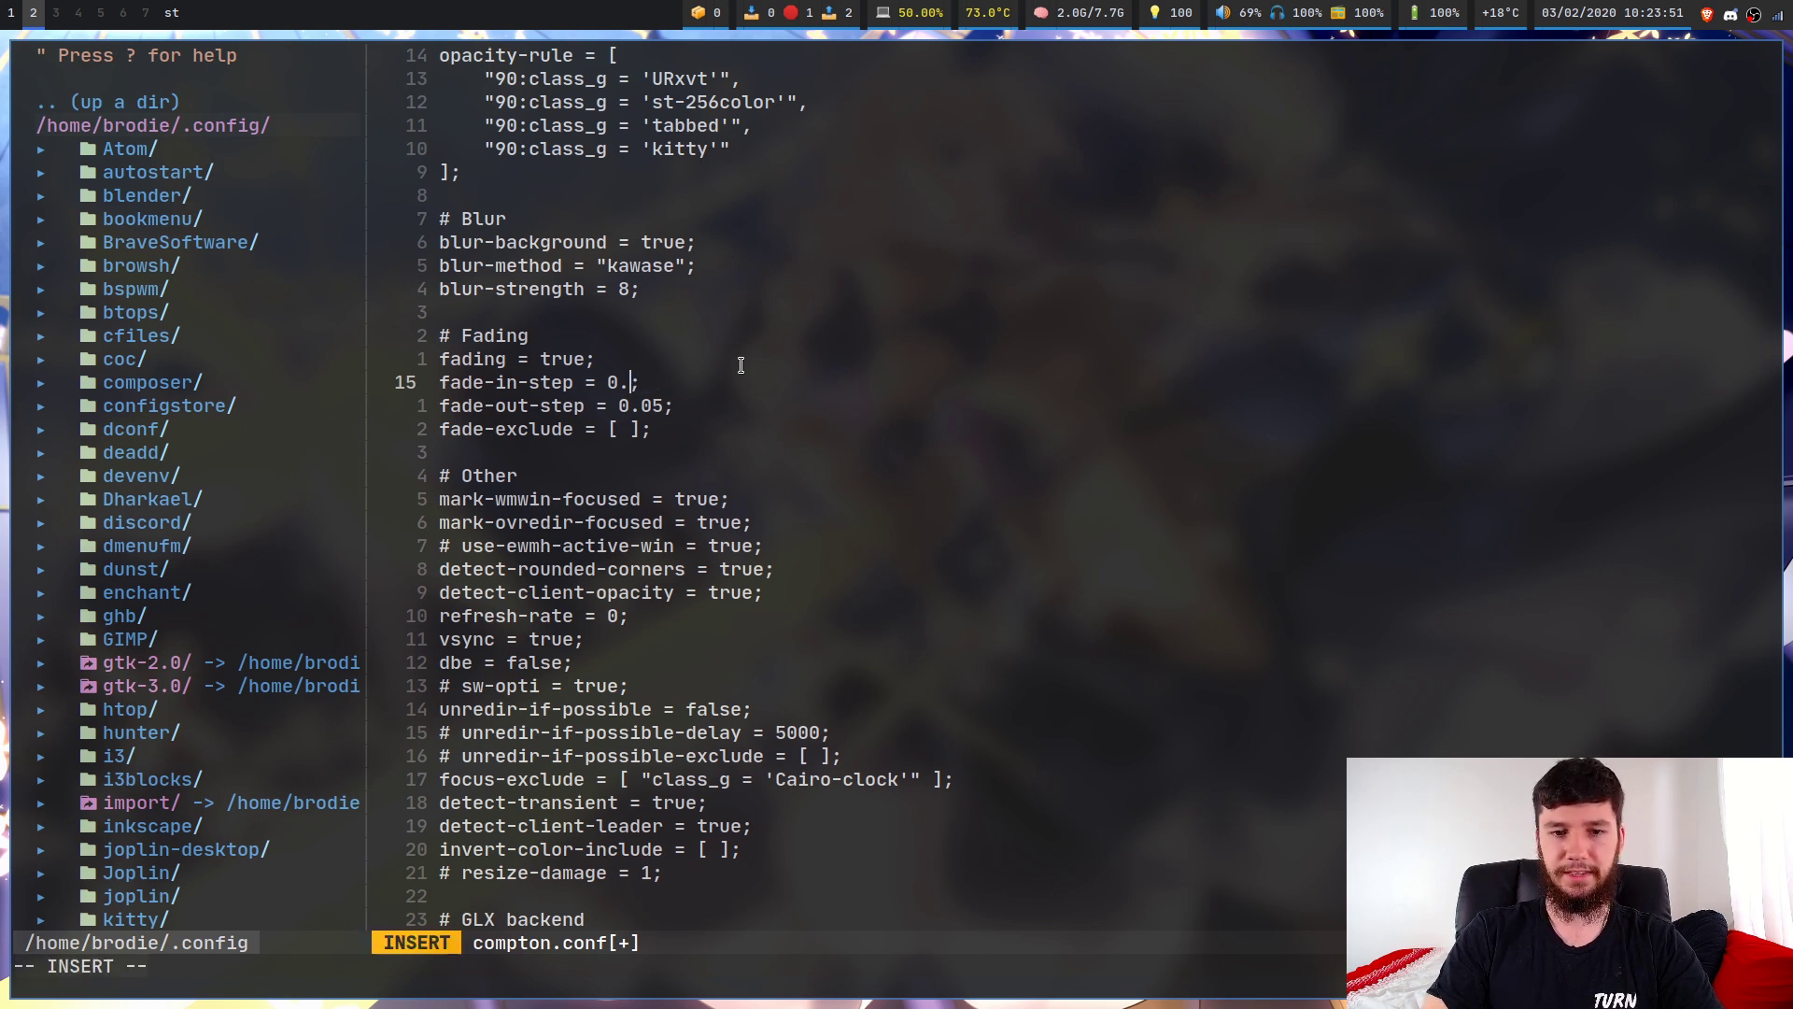
type("1")
key("Escape")
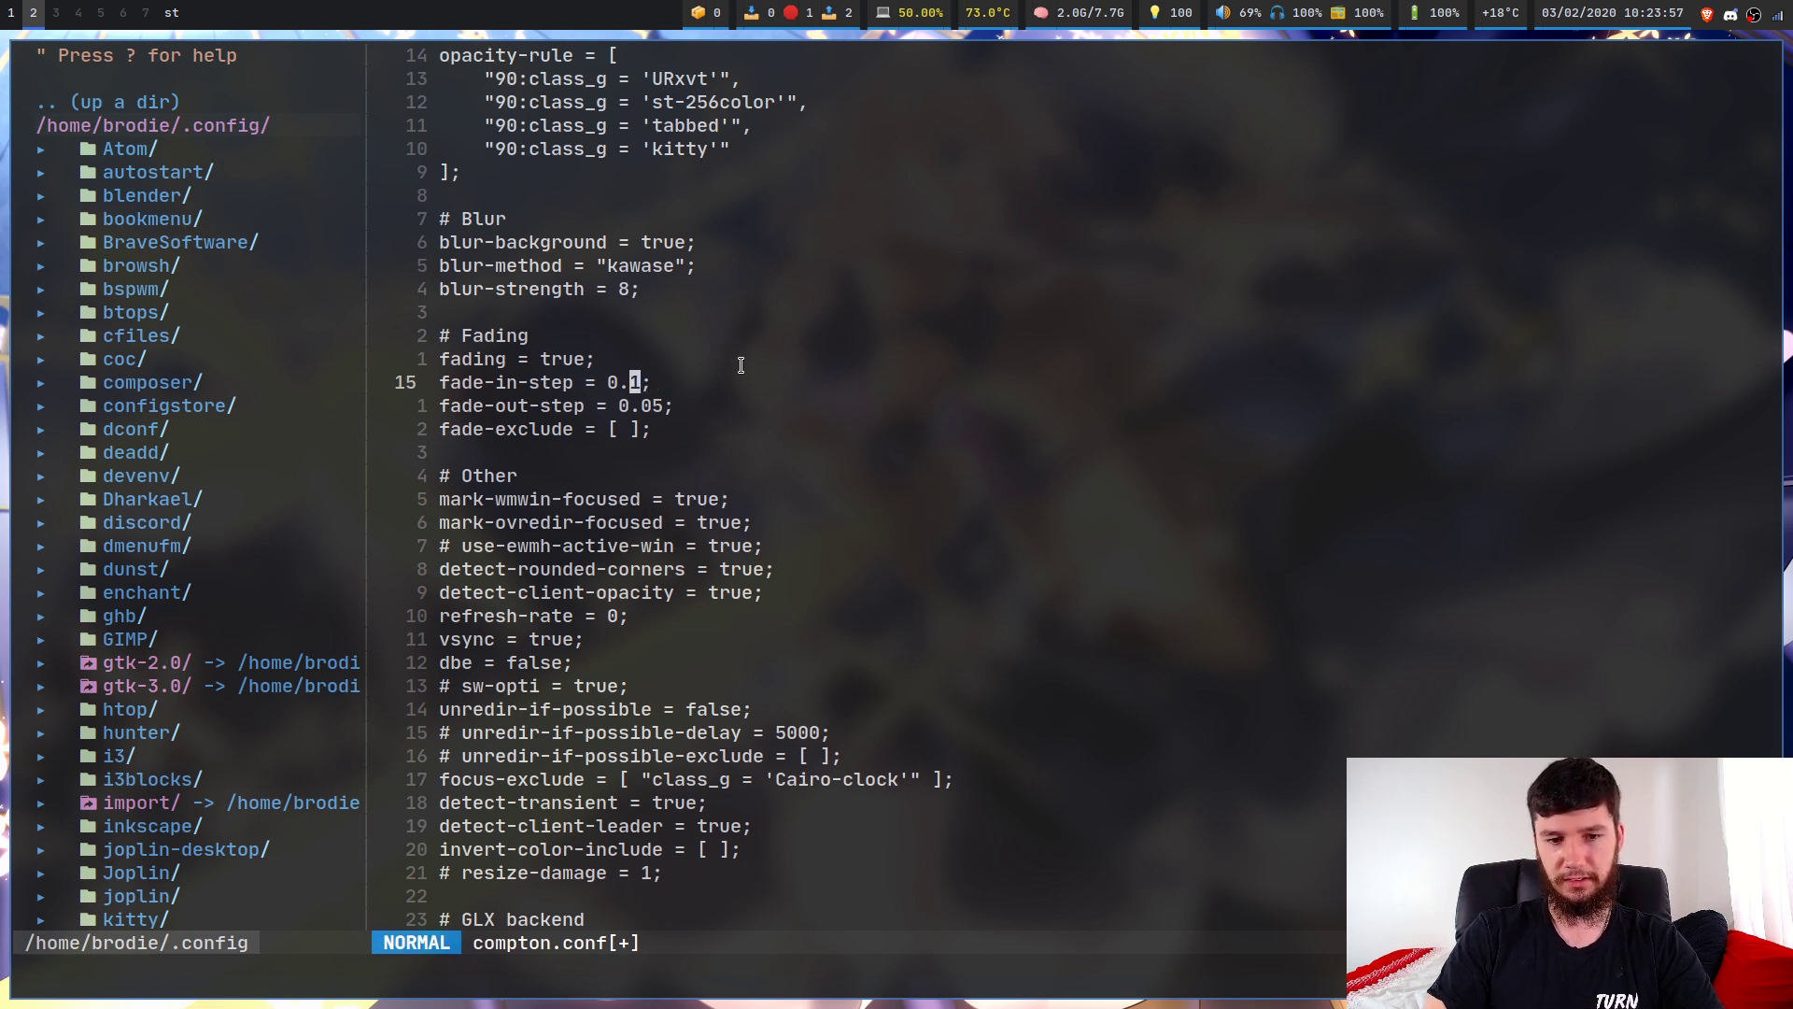
type(":w")
key("Return")
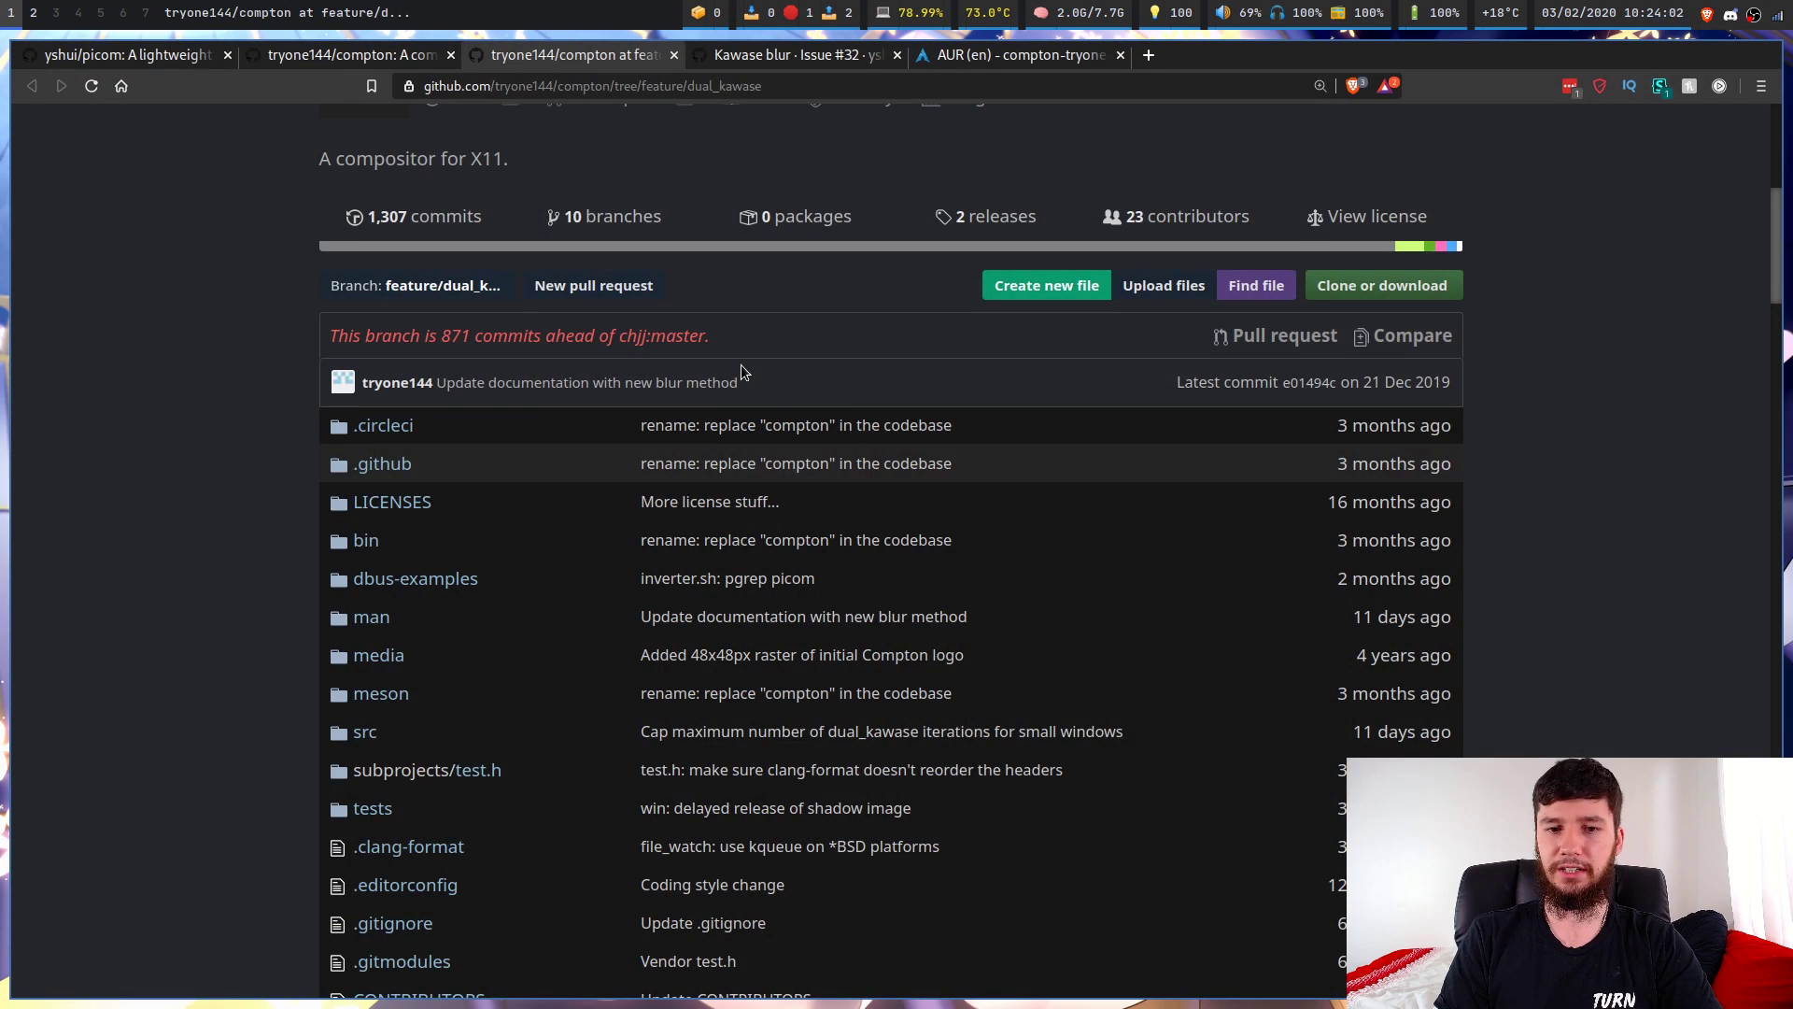
Undo fade-in-step back to 0.05, set fading to false, and save compton.conf.
key("u")
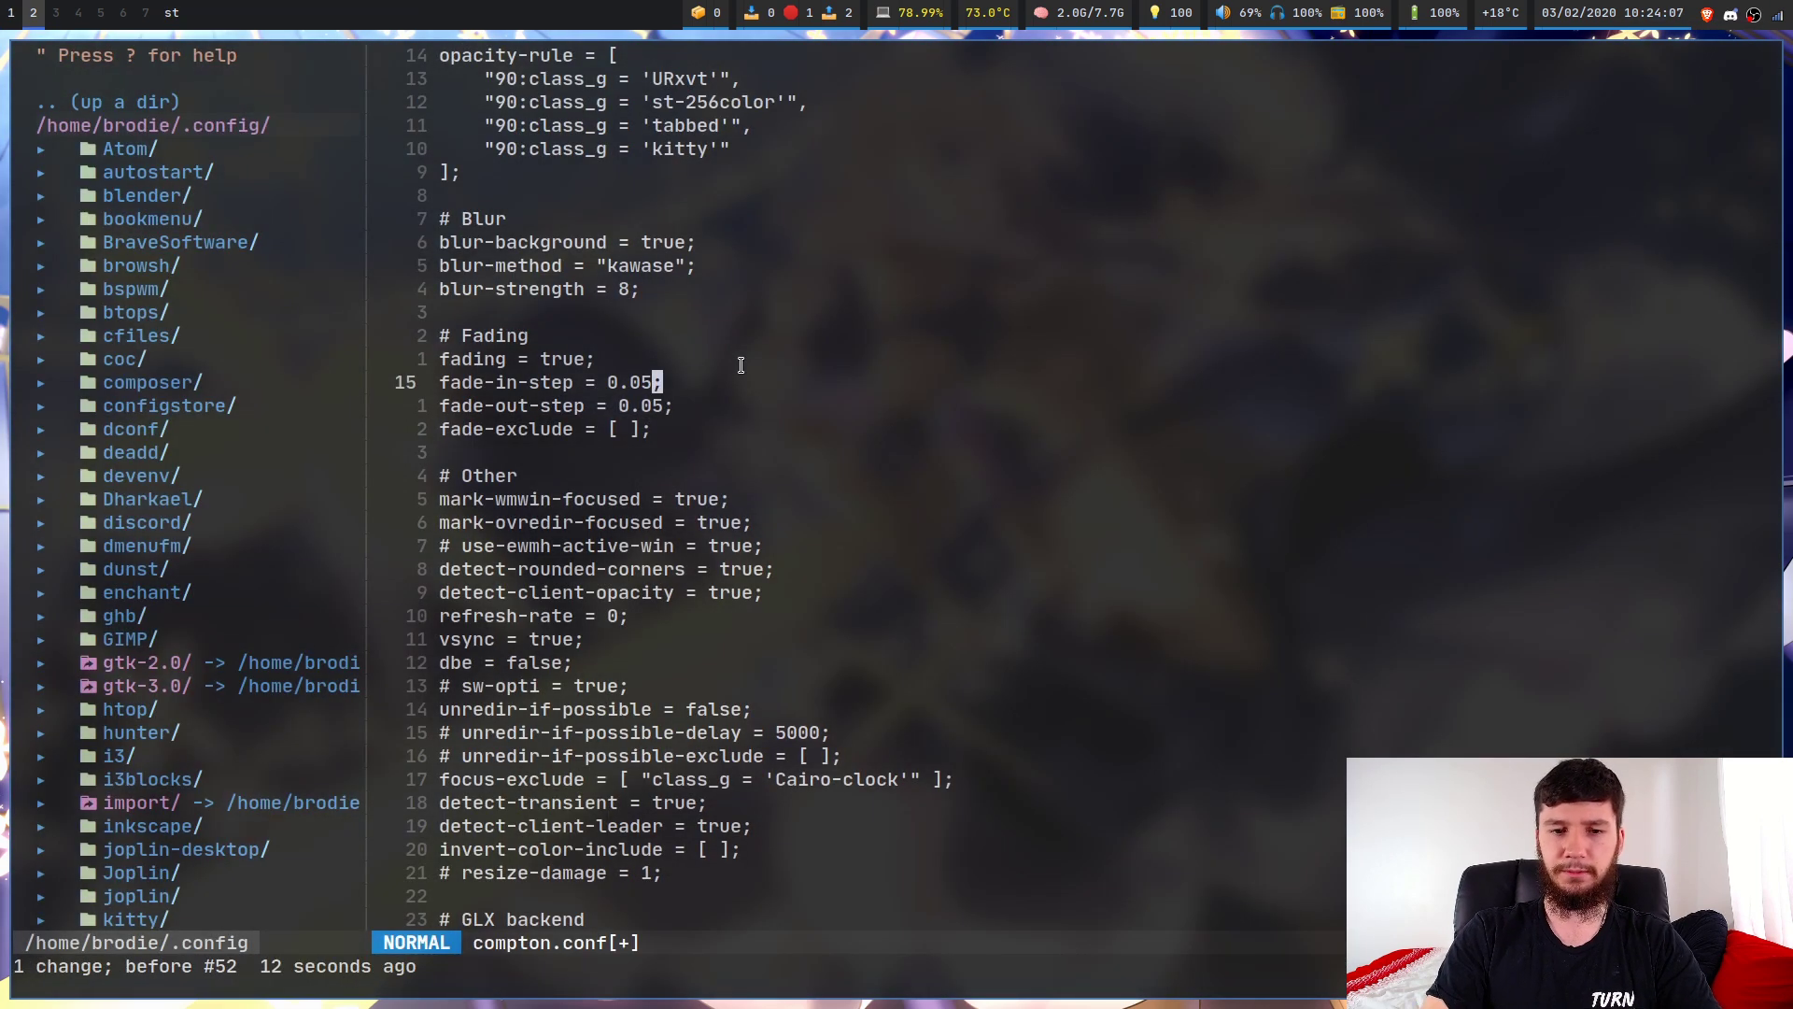
key("k")
key("i")
key("BackSpace")
key("BackSpace")
key("BackSpace")
key("BackSpace")
type("fals")
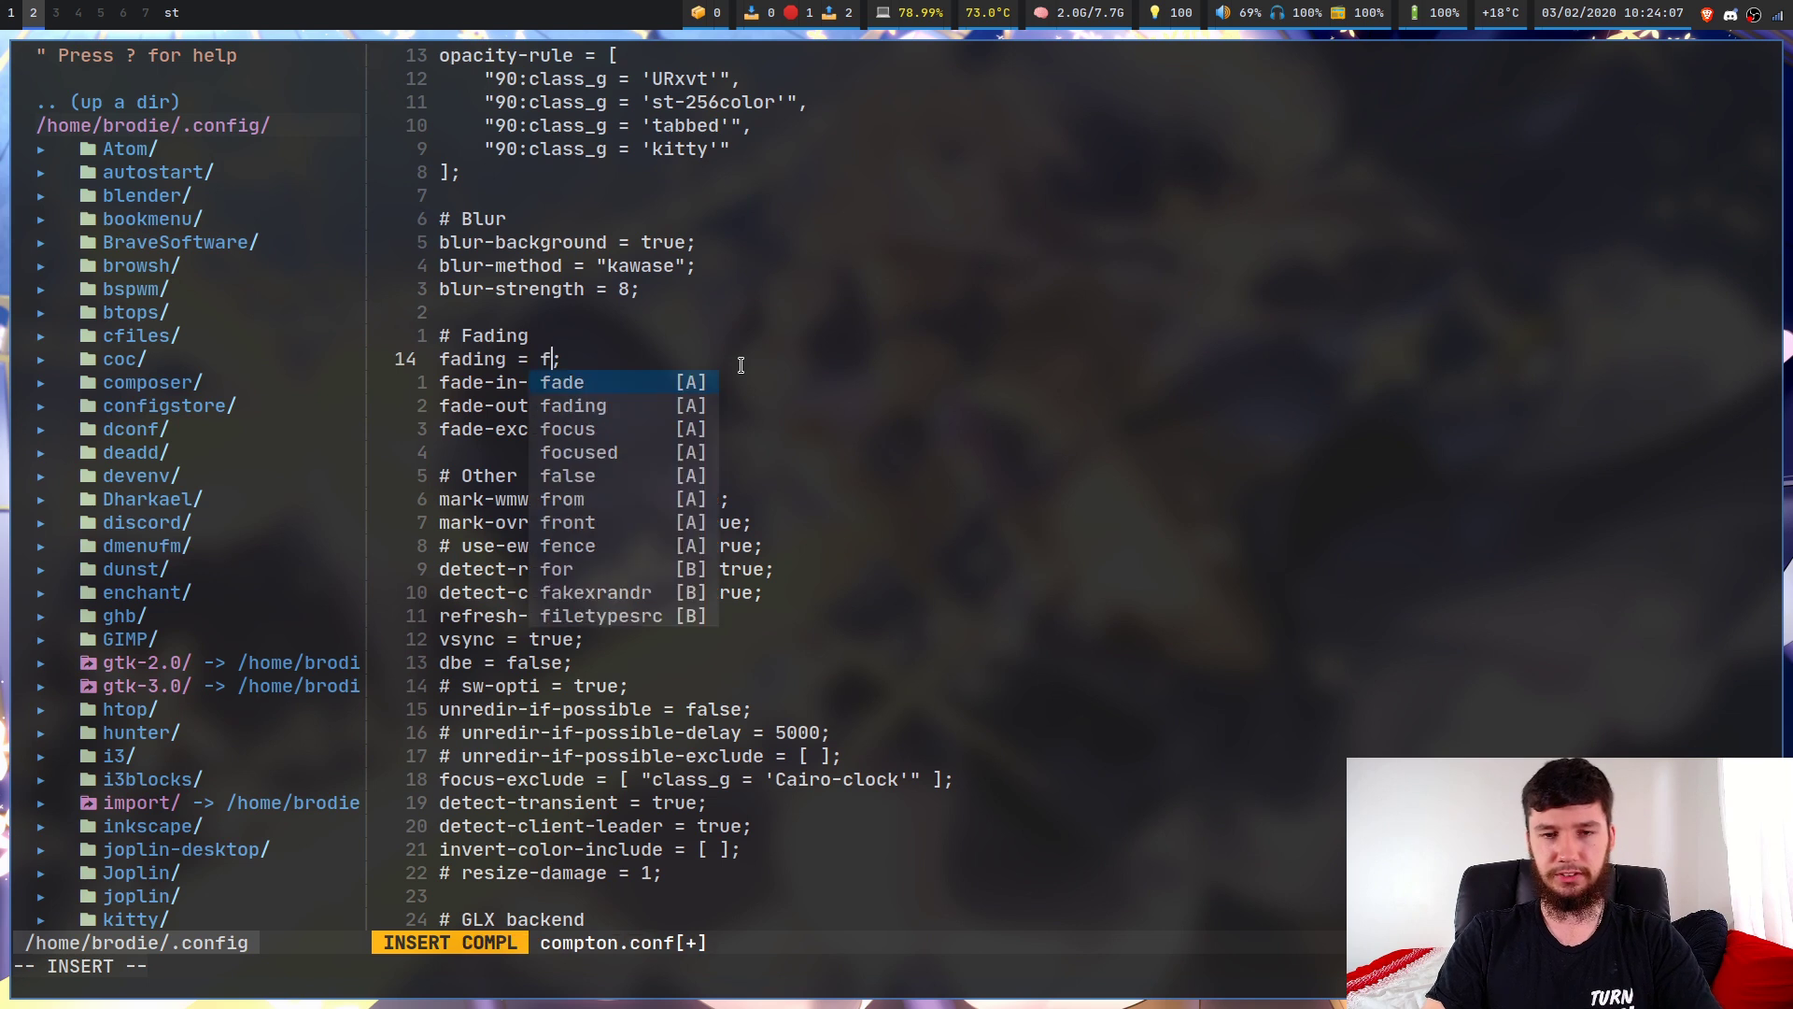
type("e")
key("Escape")
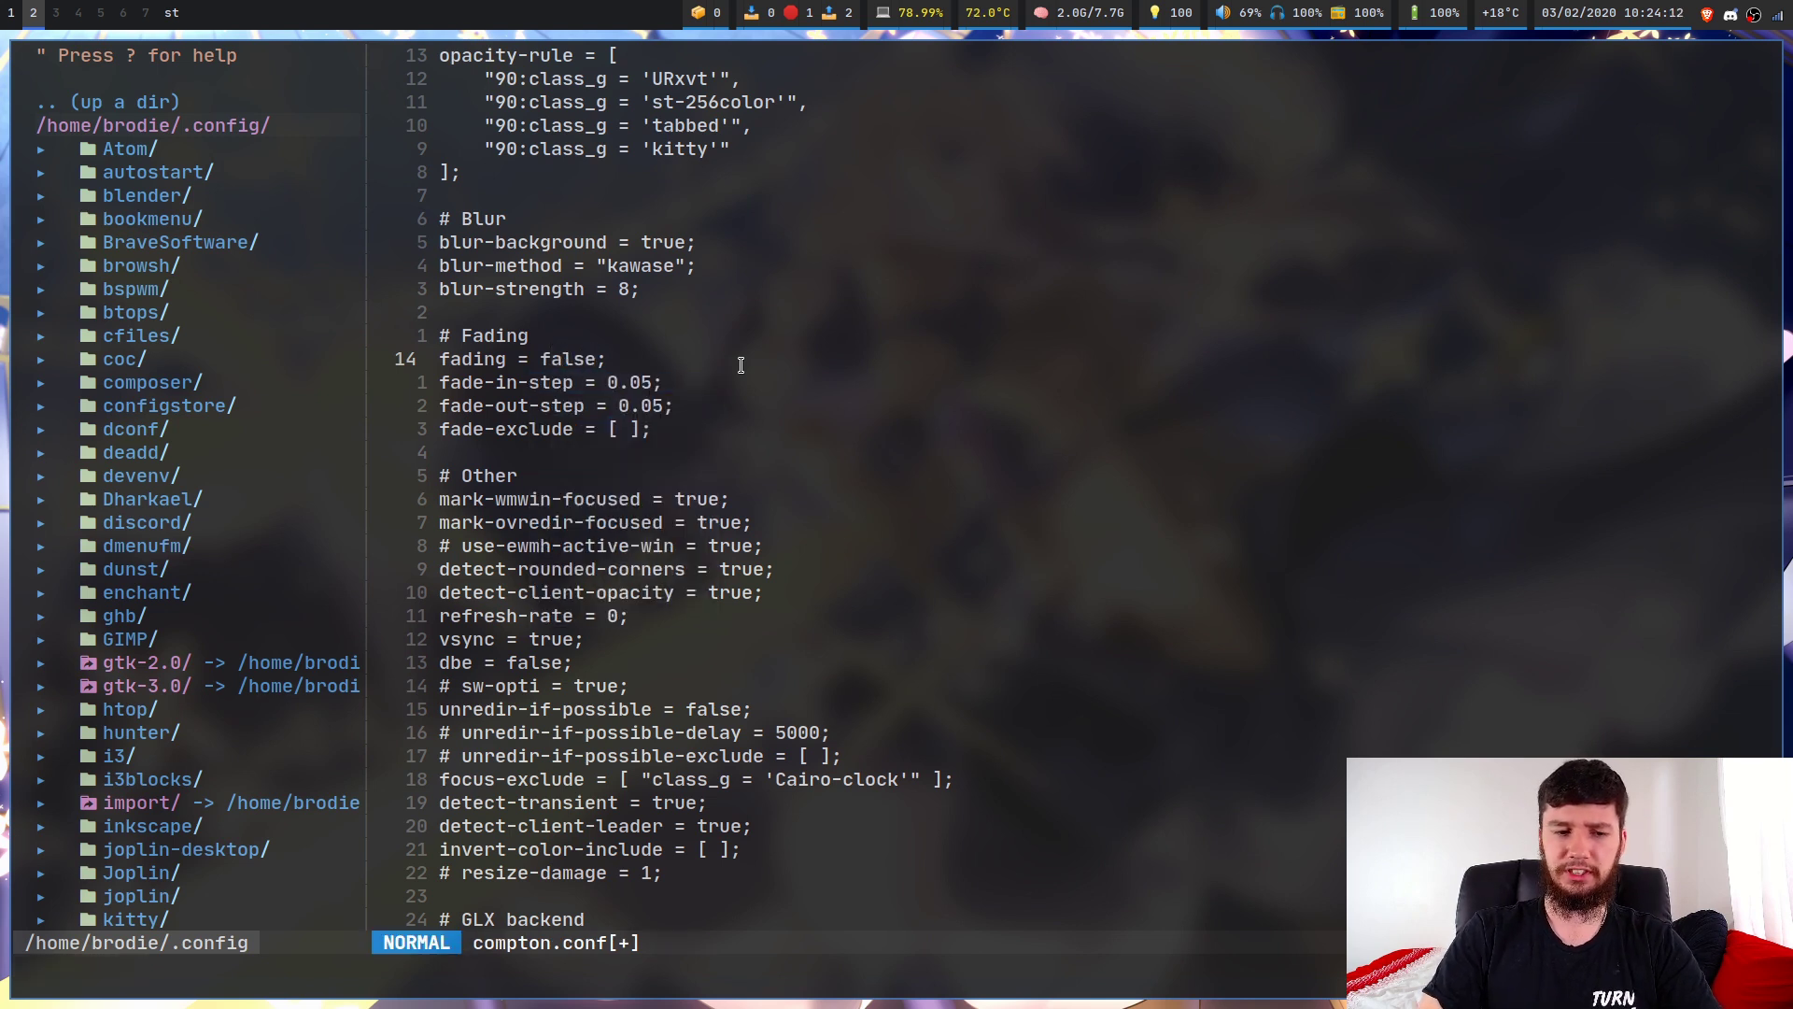
type(":w")
key("Return")
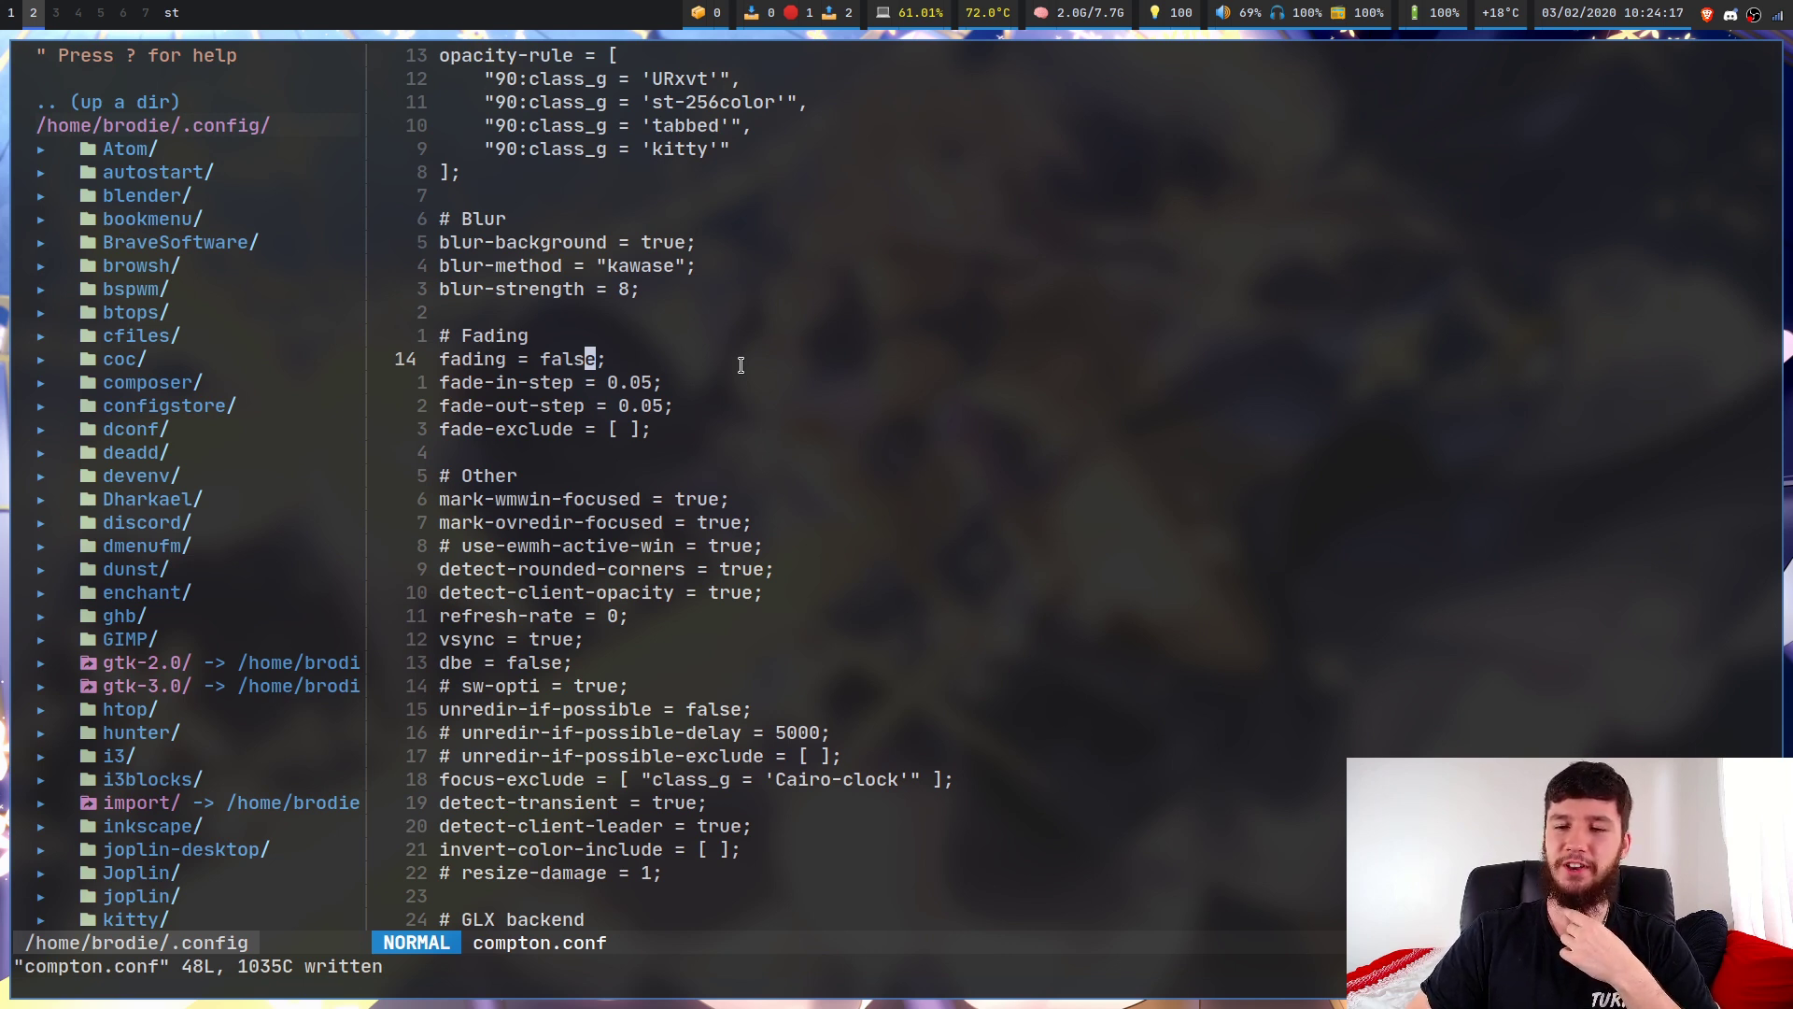
type(":w")
key("Return")
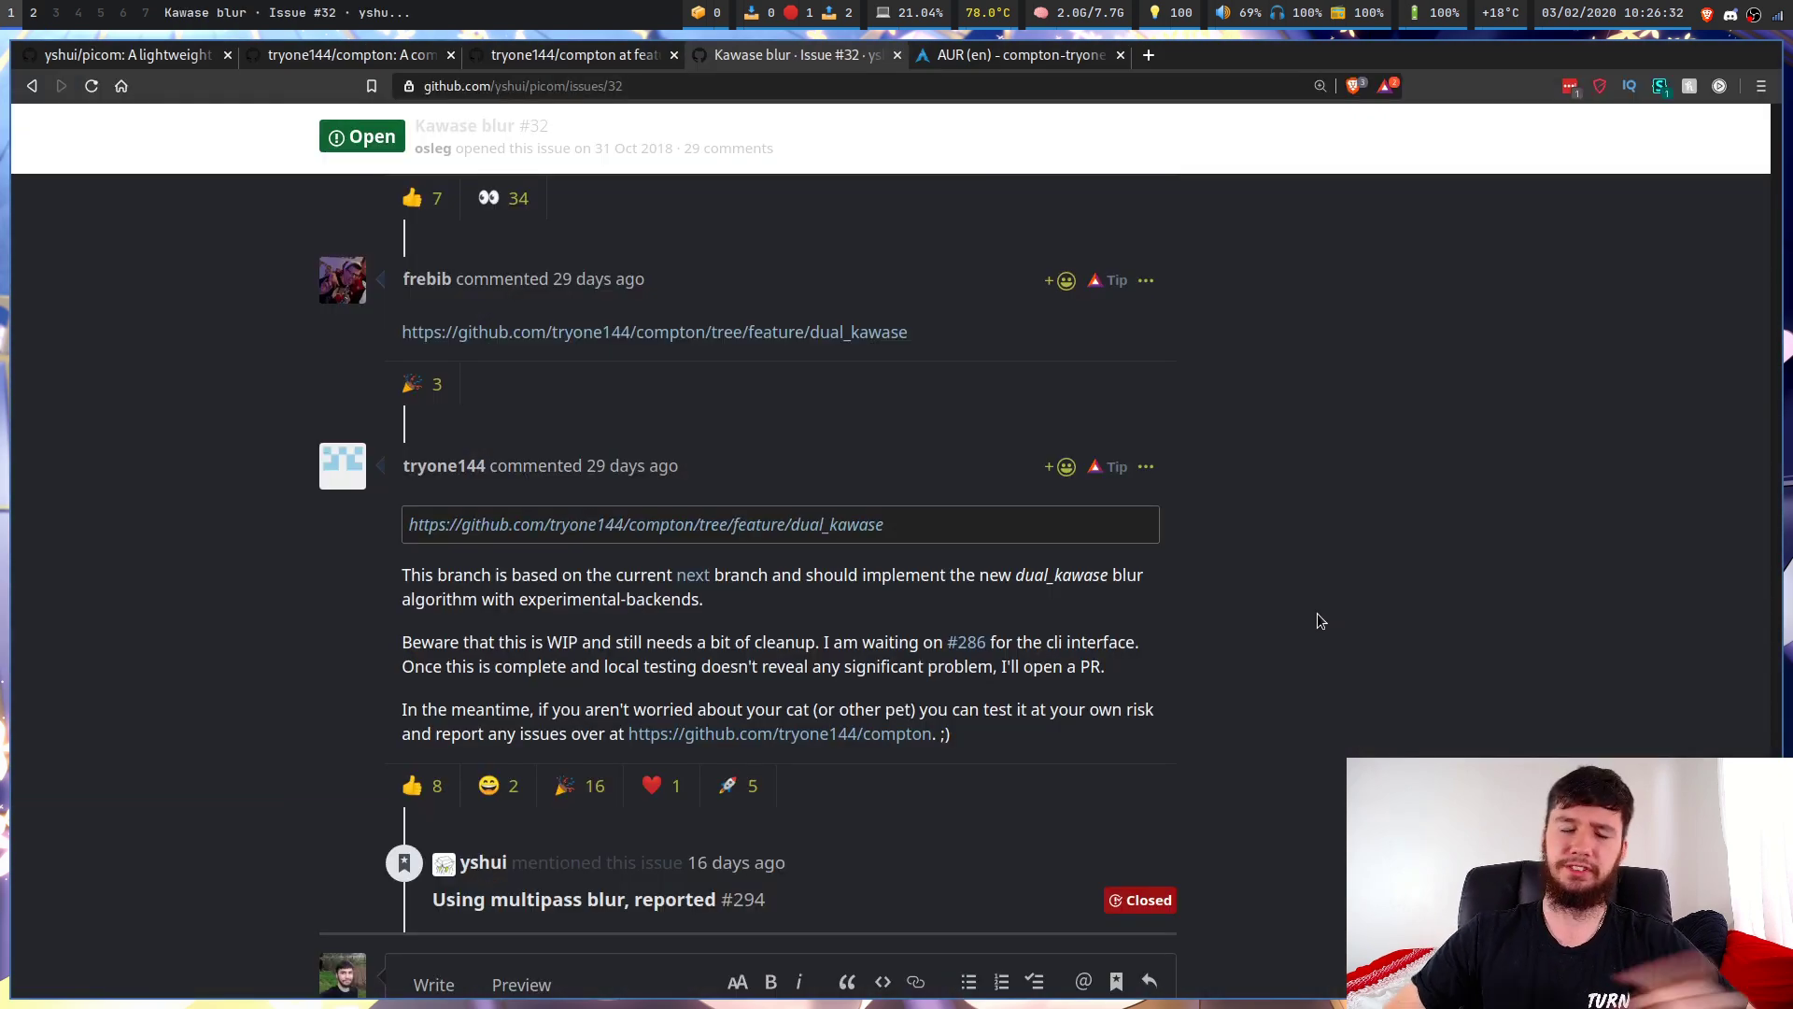
Compare the feature/dual_kawase branch with Kawase blur issue #32 comments, ending on the tryone144/compton repository.
left_click(579, 63)
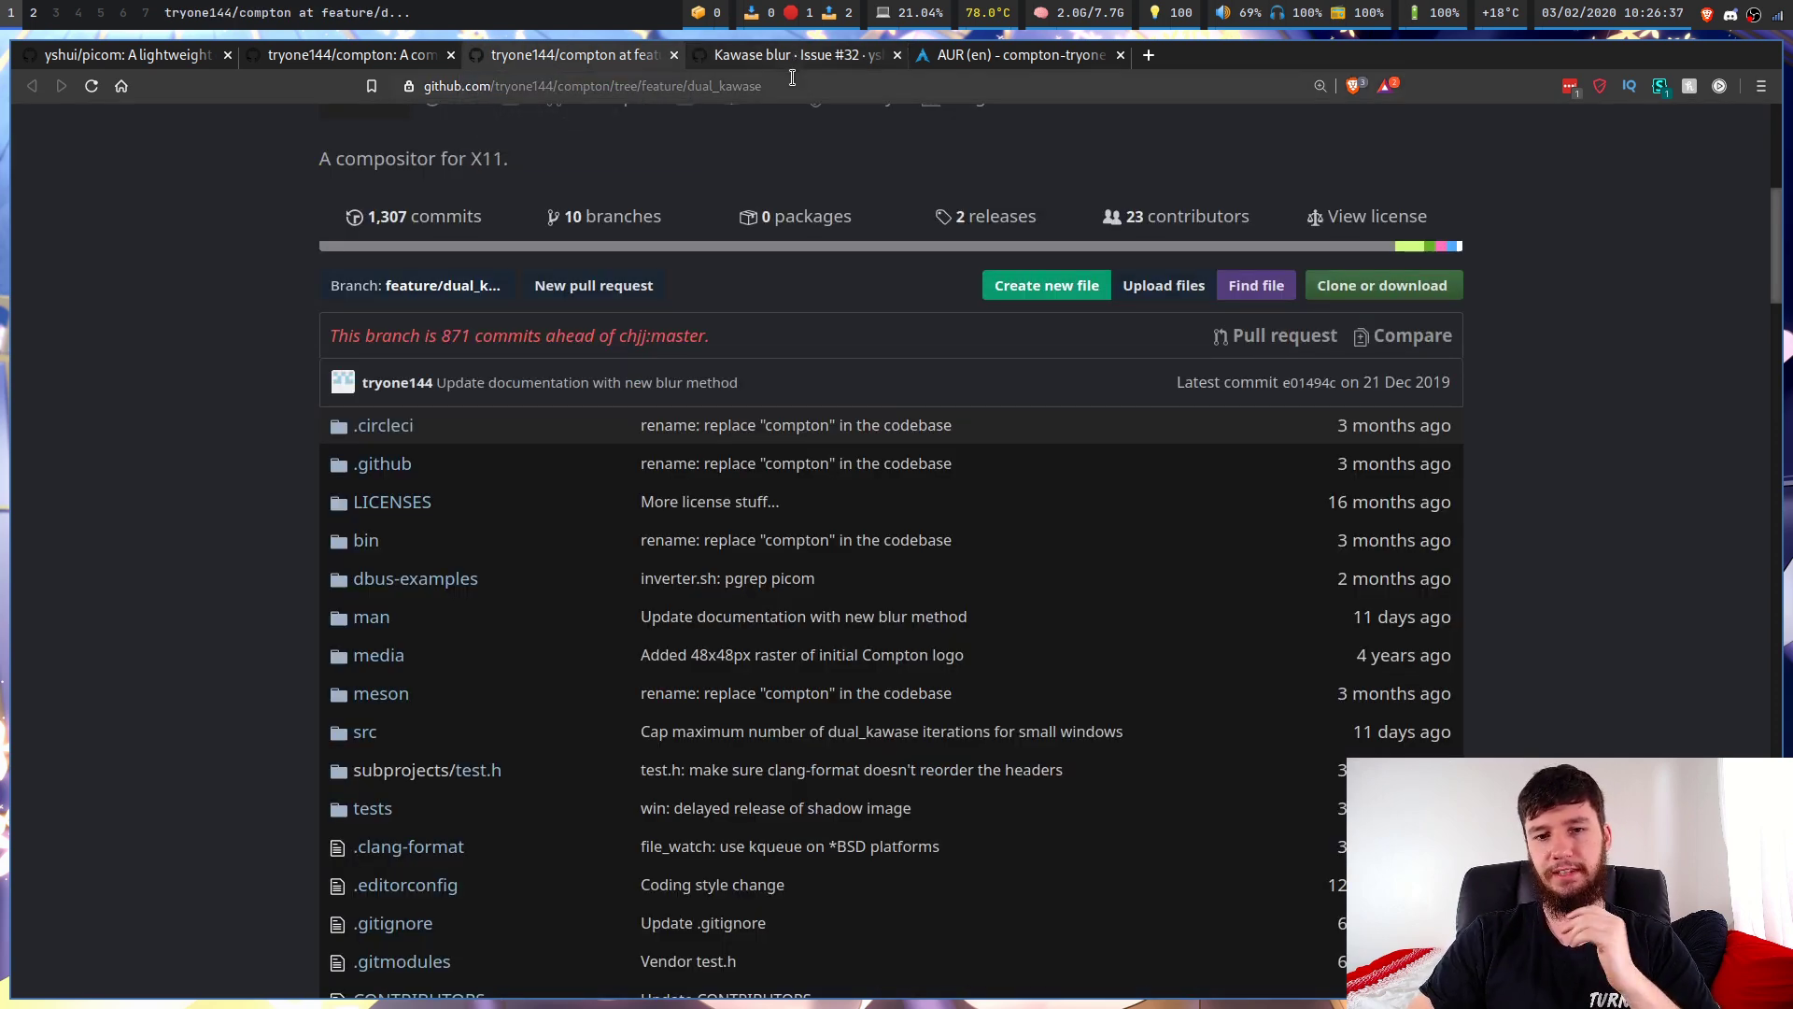
left_click(792, 58)
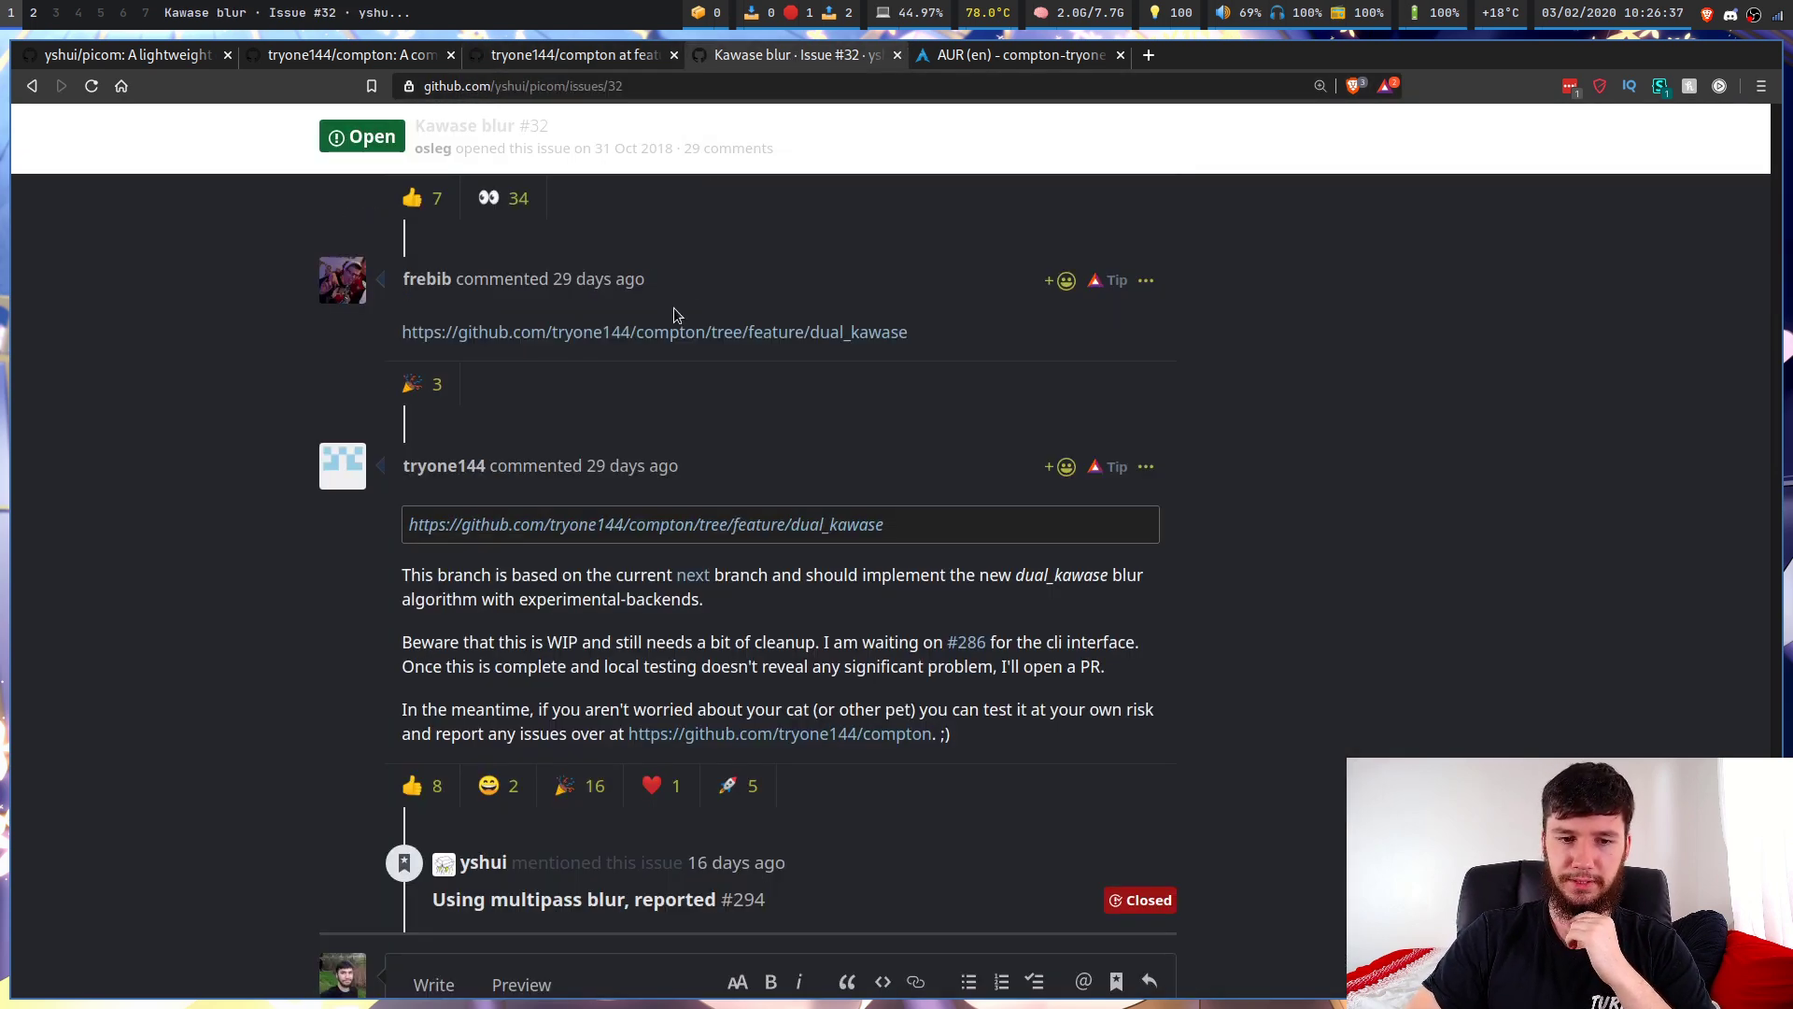
scroll(708, 218, "down", 1)
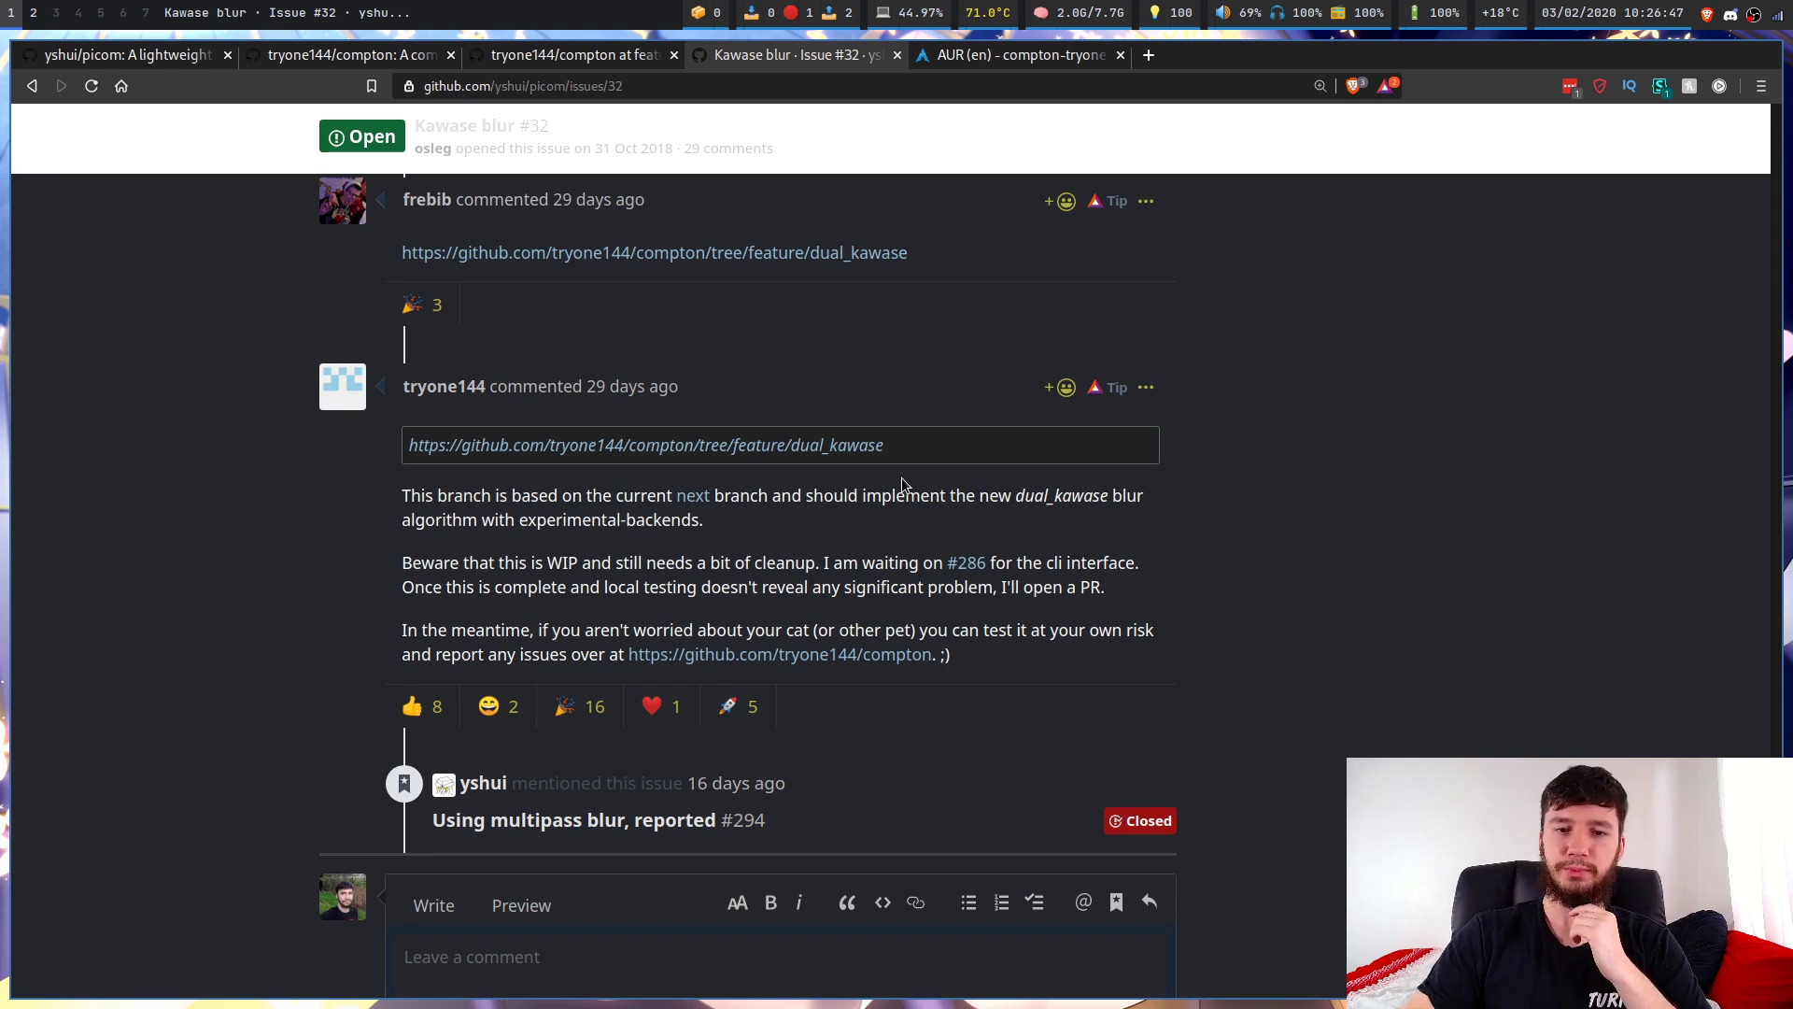
scroll(900, 478, "up", 20)
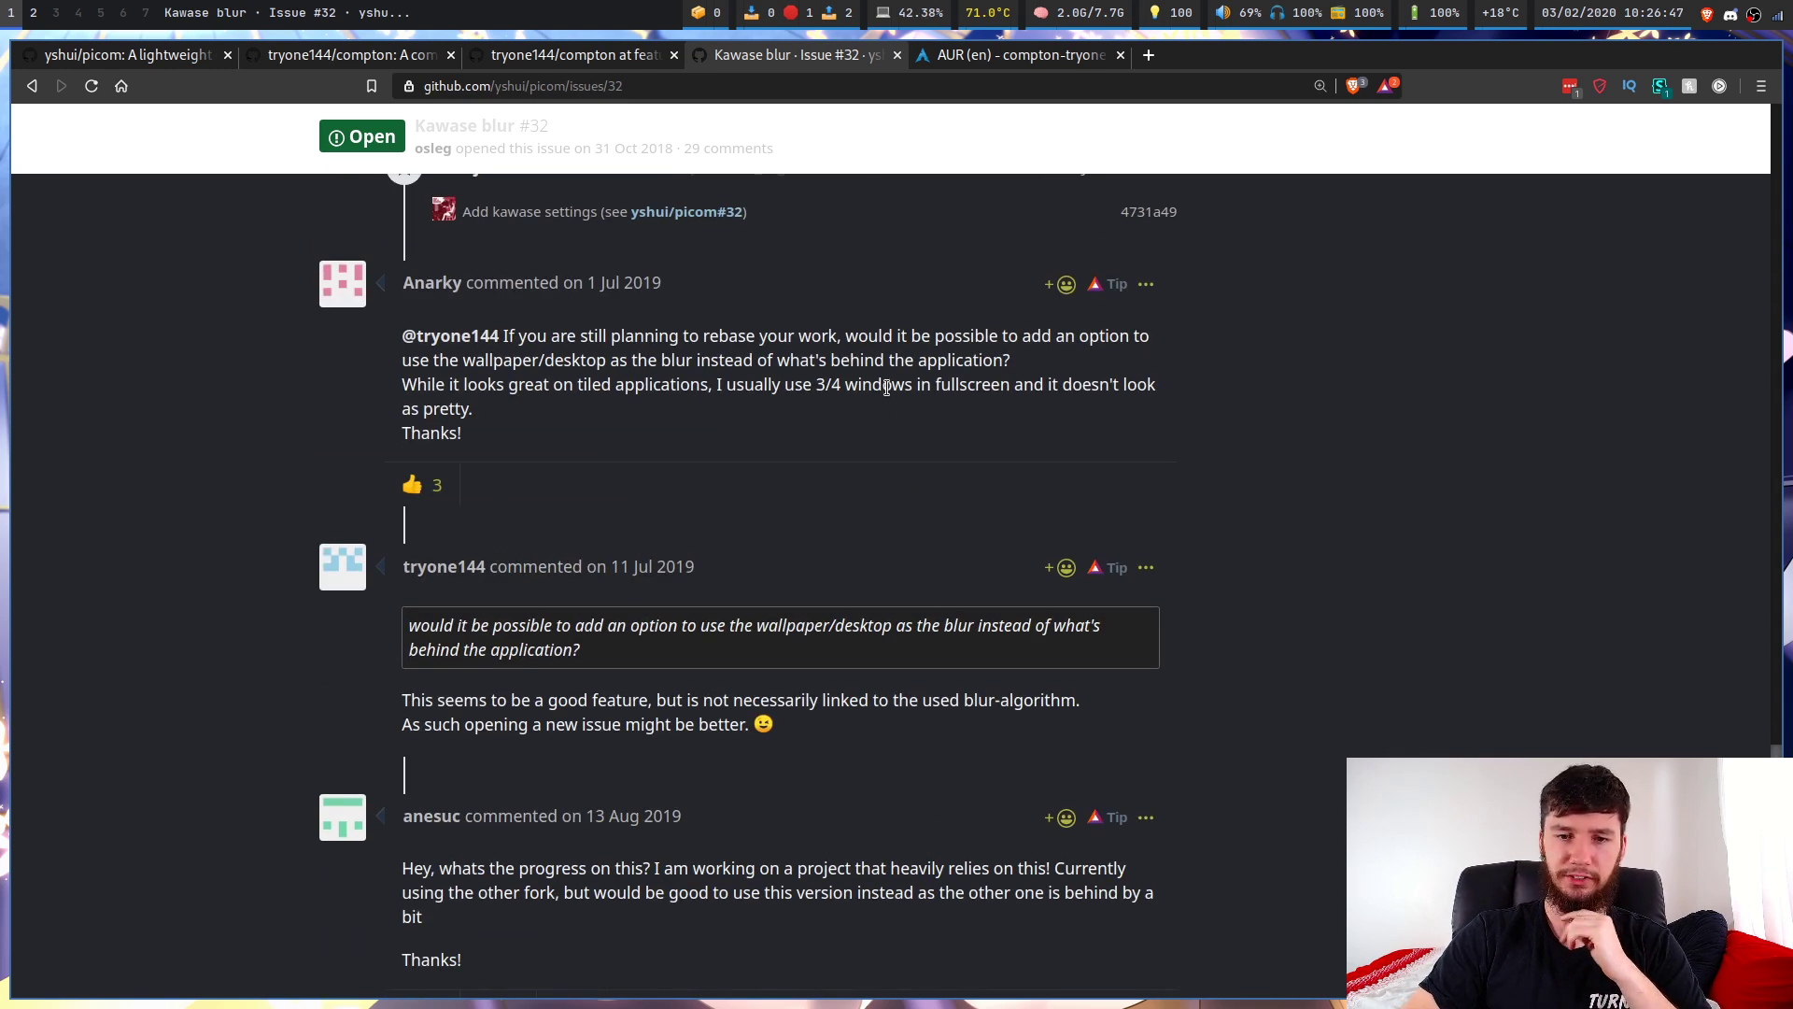
scroll(887, 387, "up", 5)
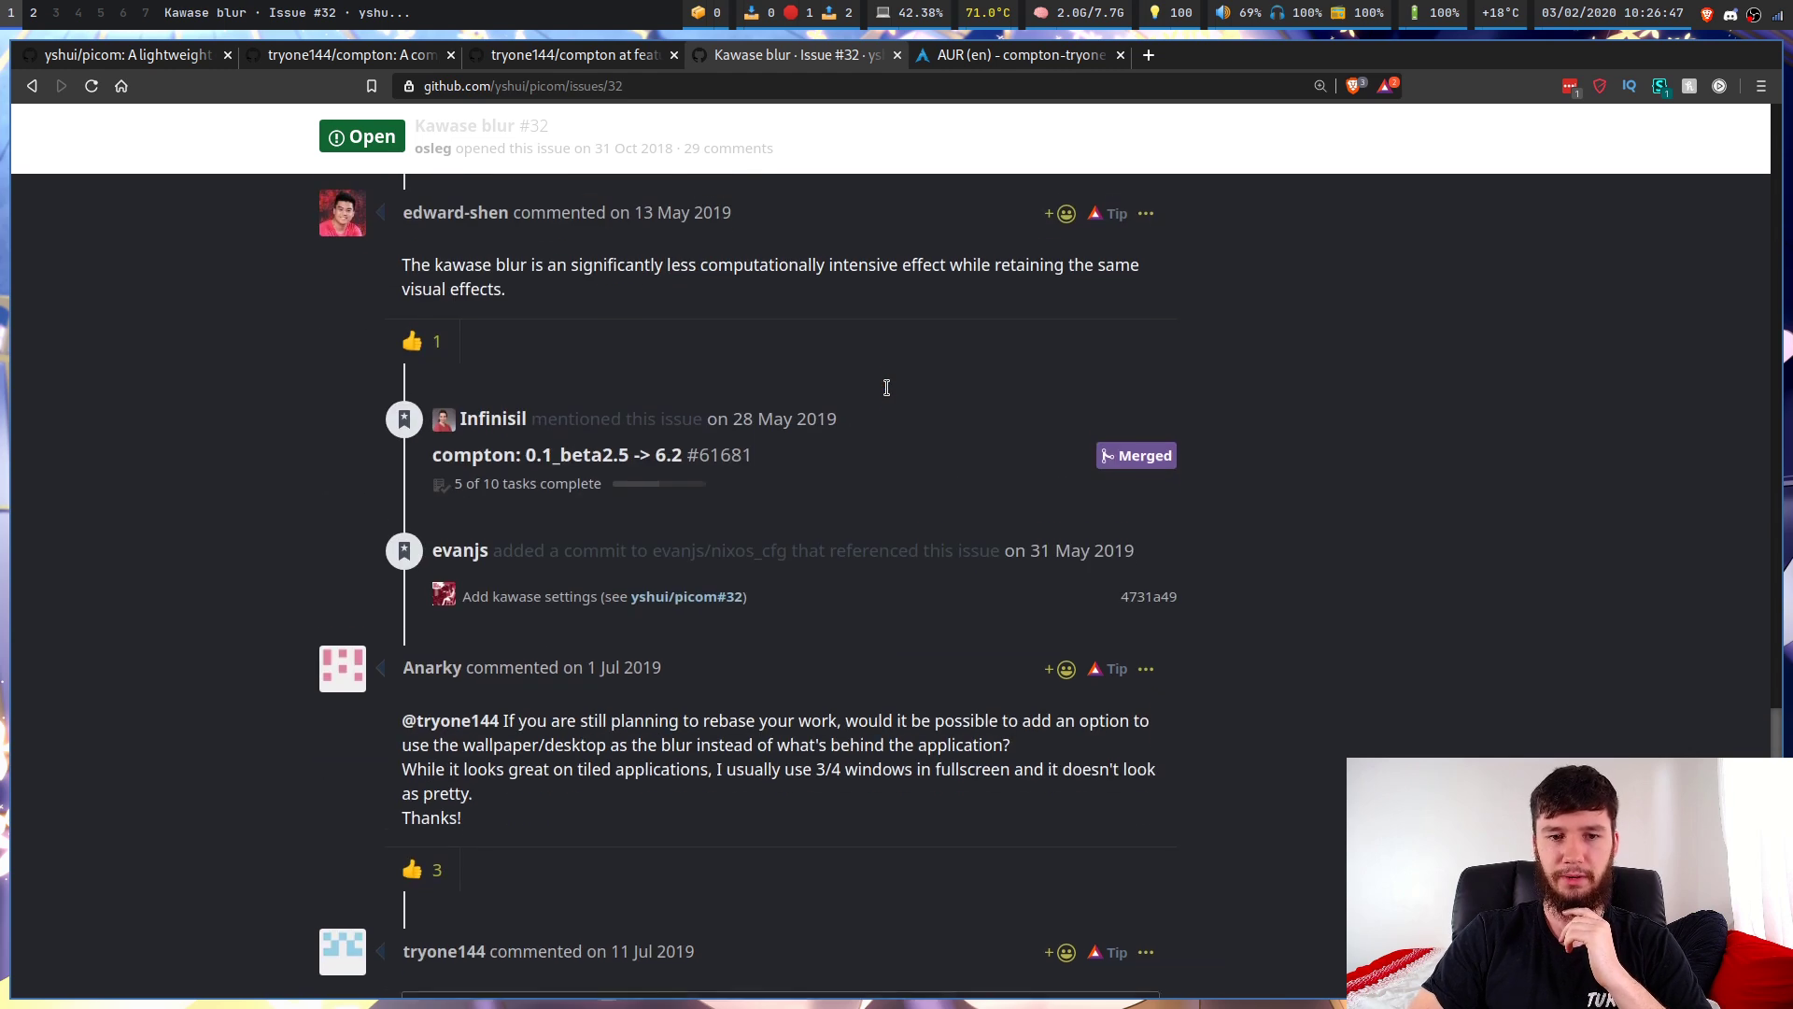
scroll(884, 389, "down", 20)
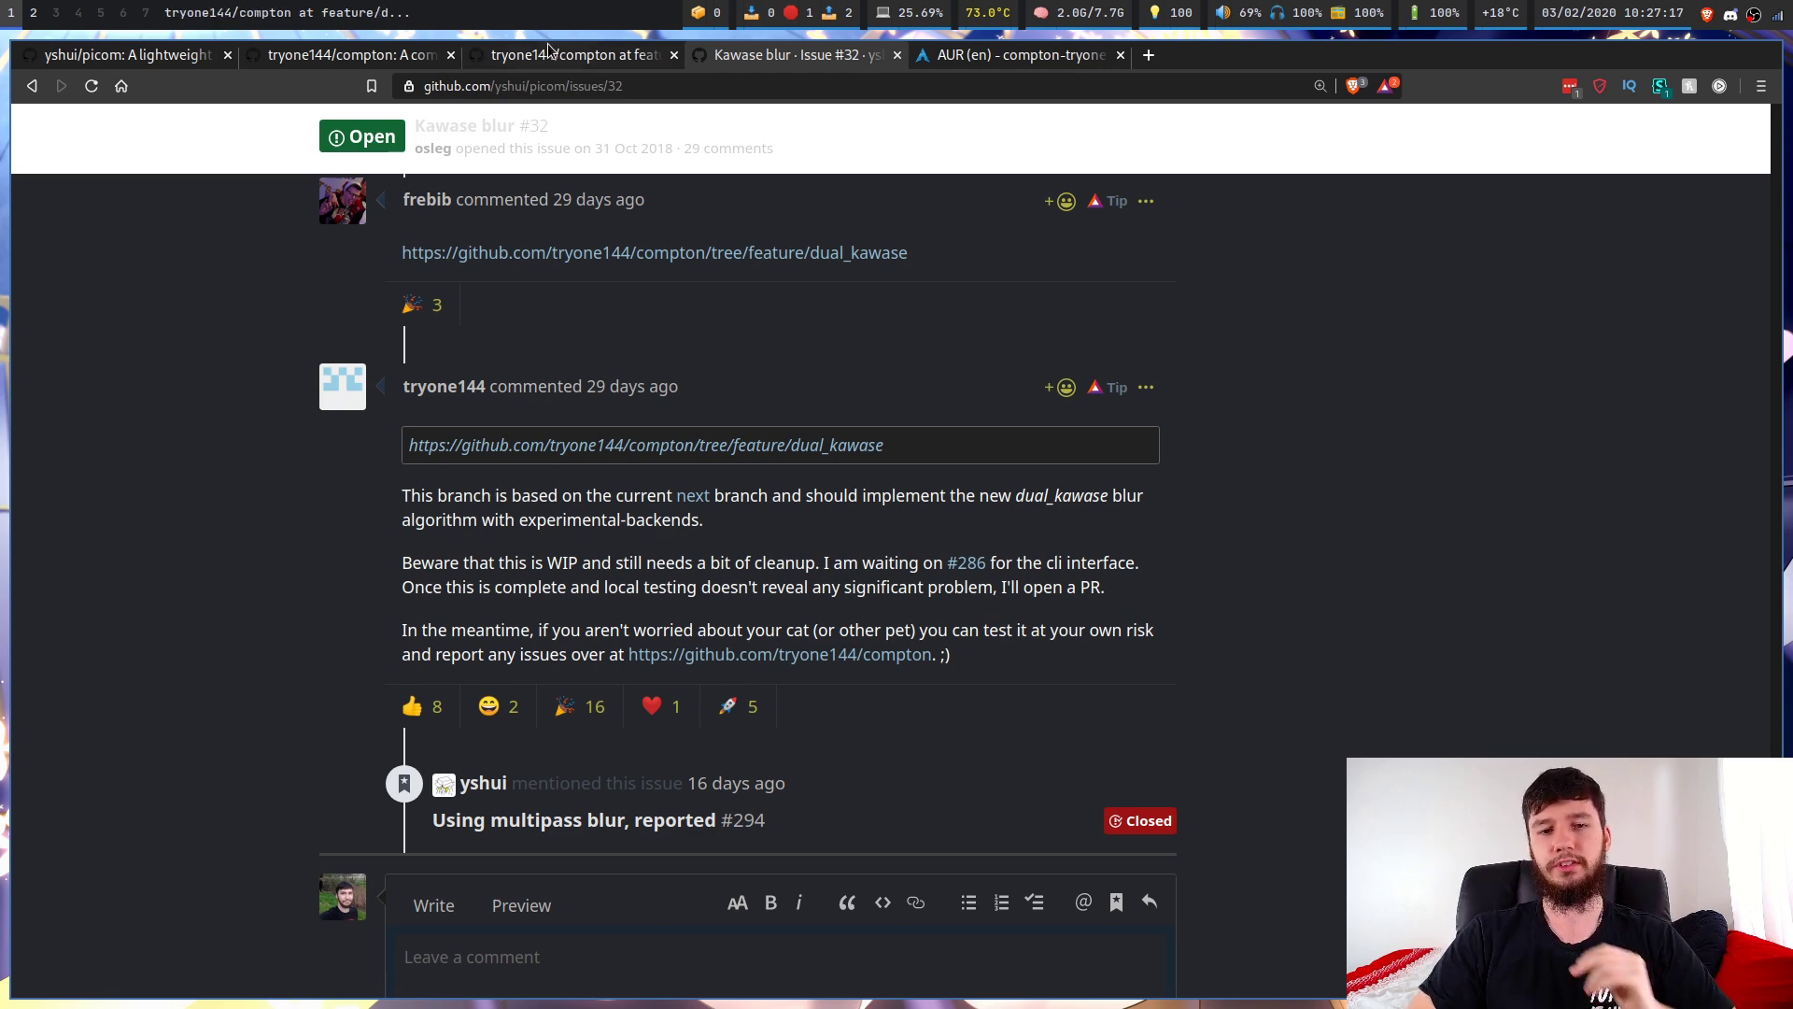
left_click(572, 54)
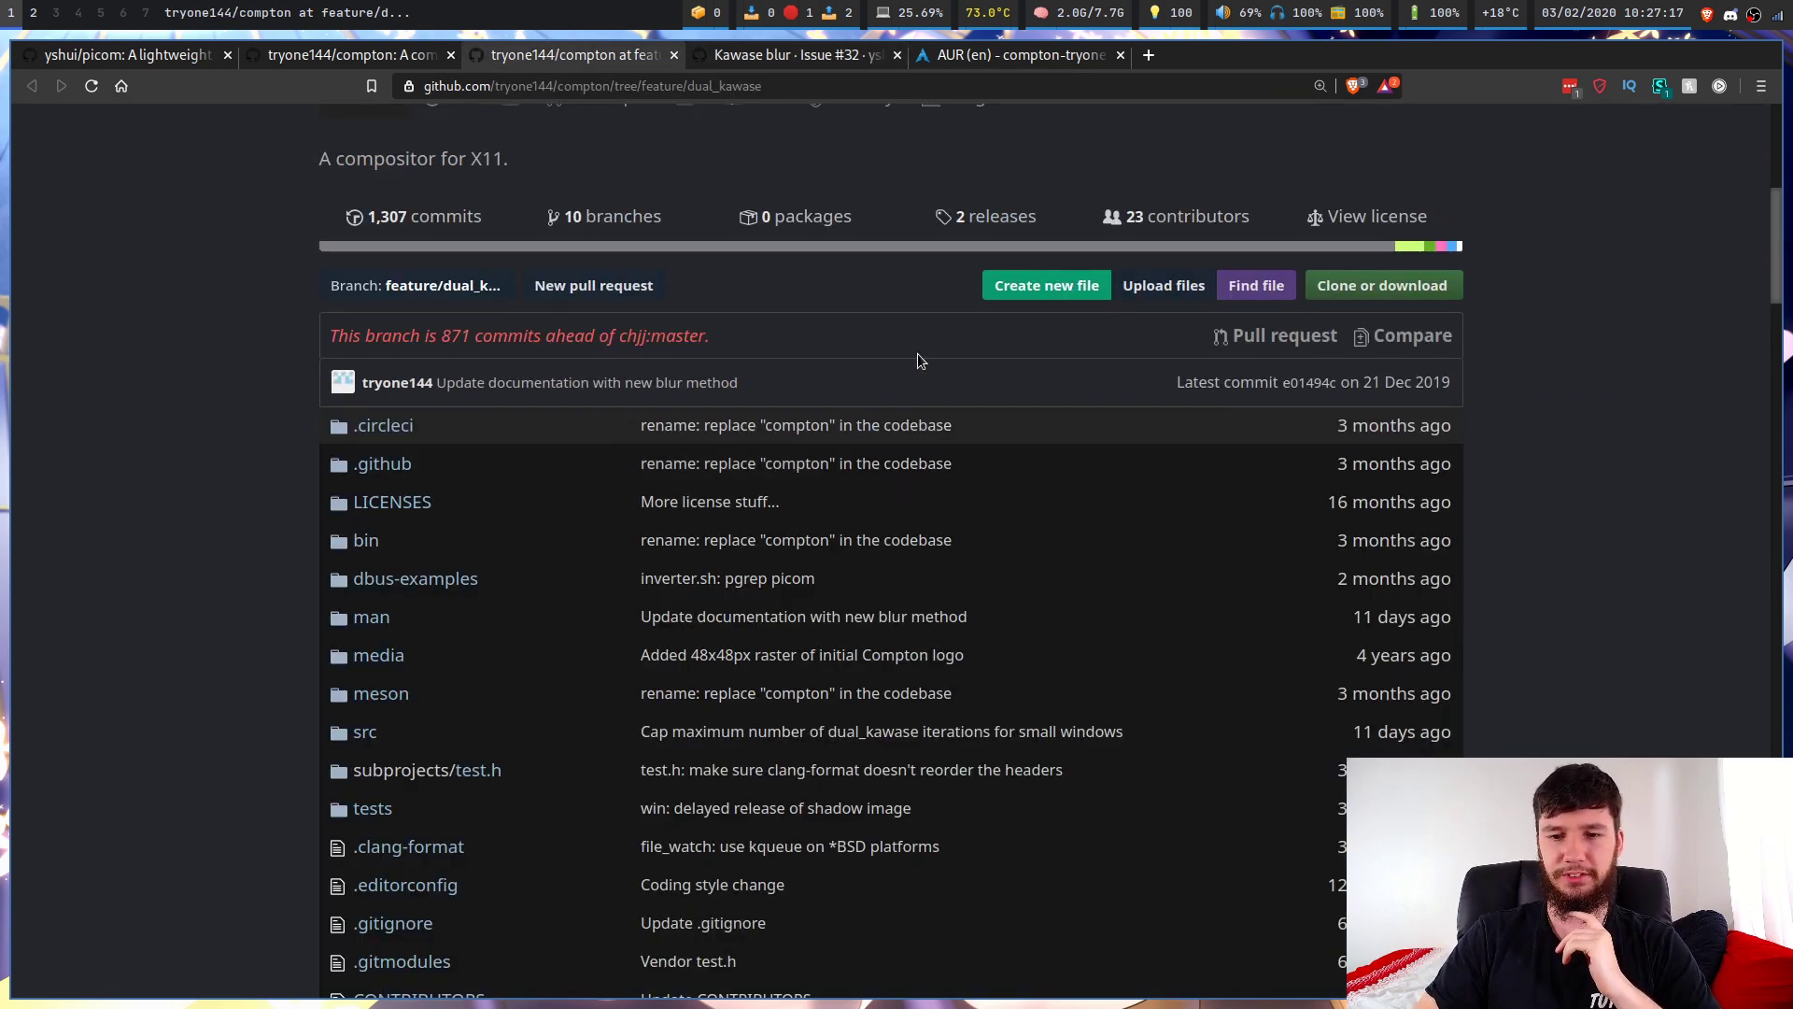
left_click(364, 60)
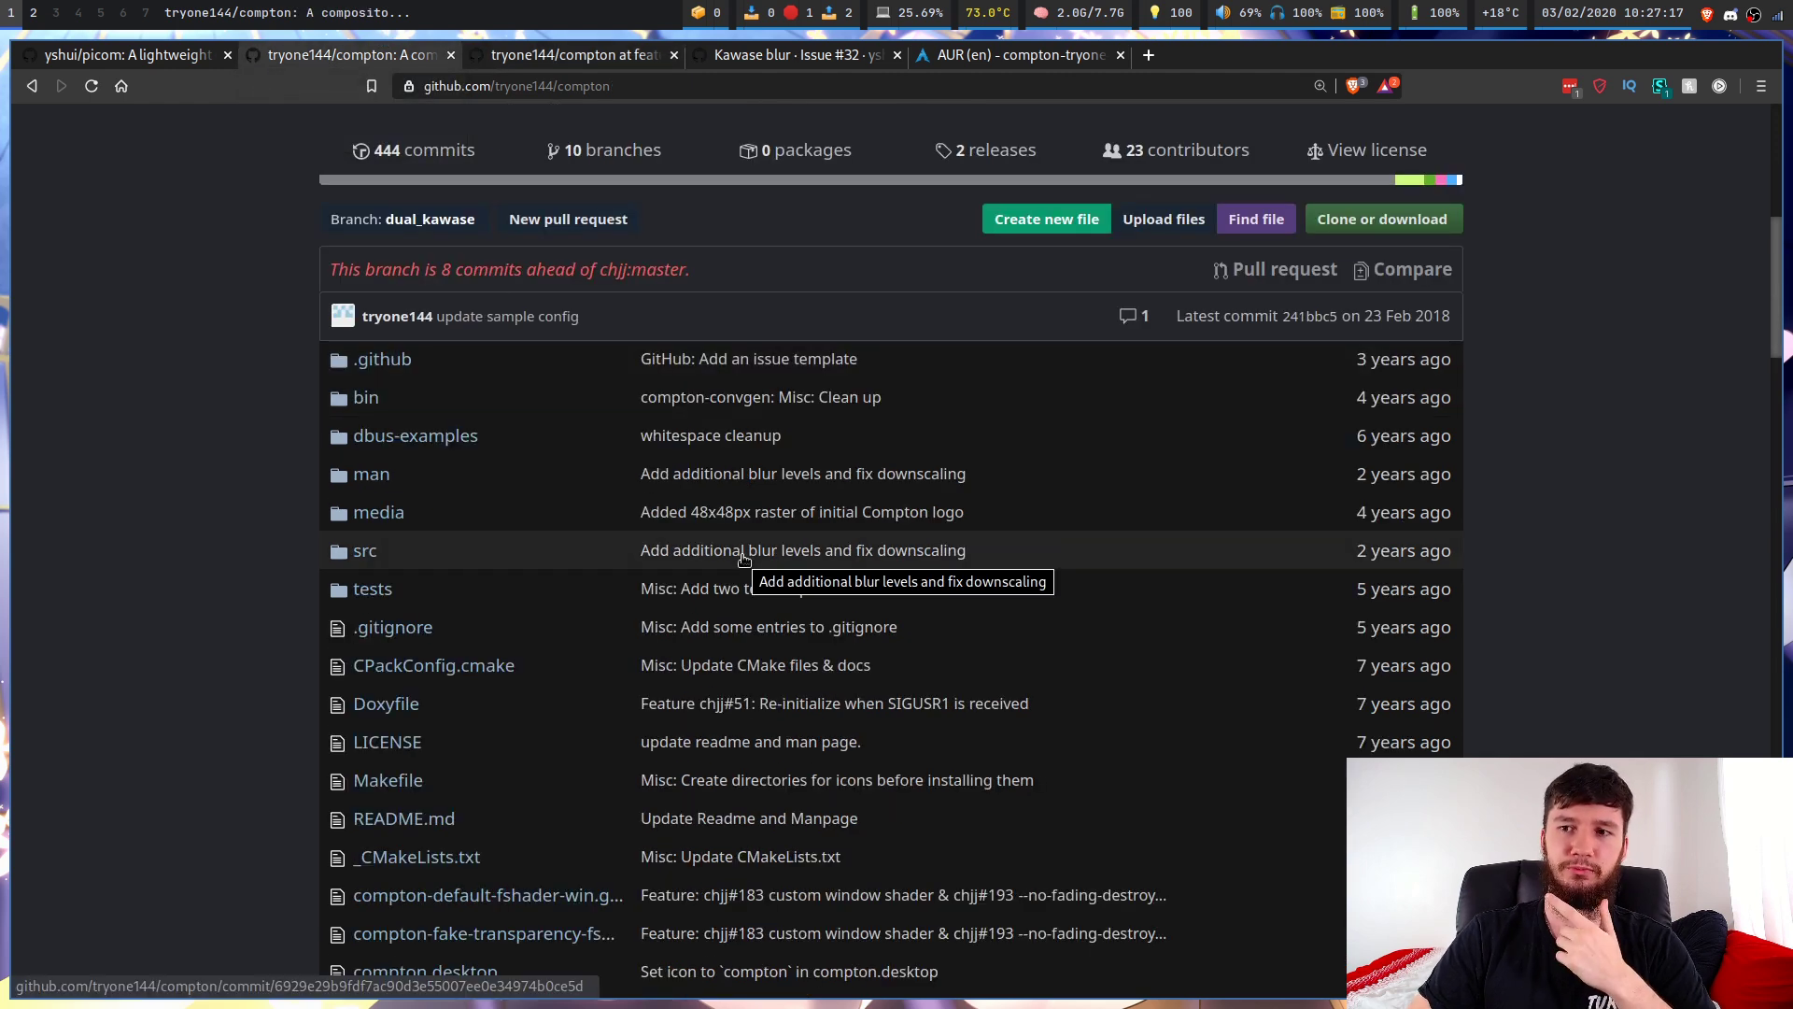